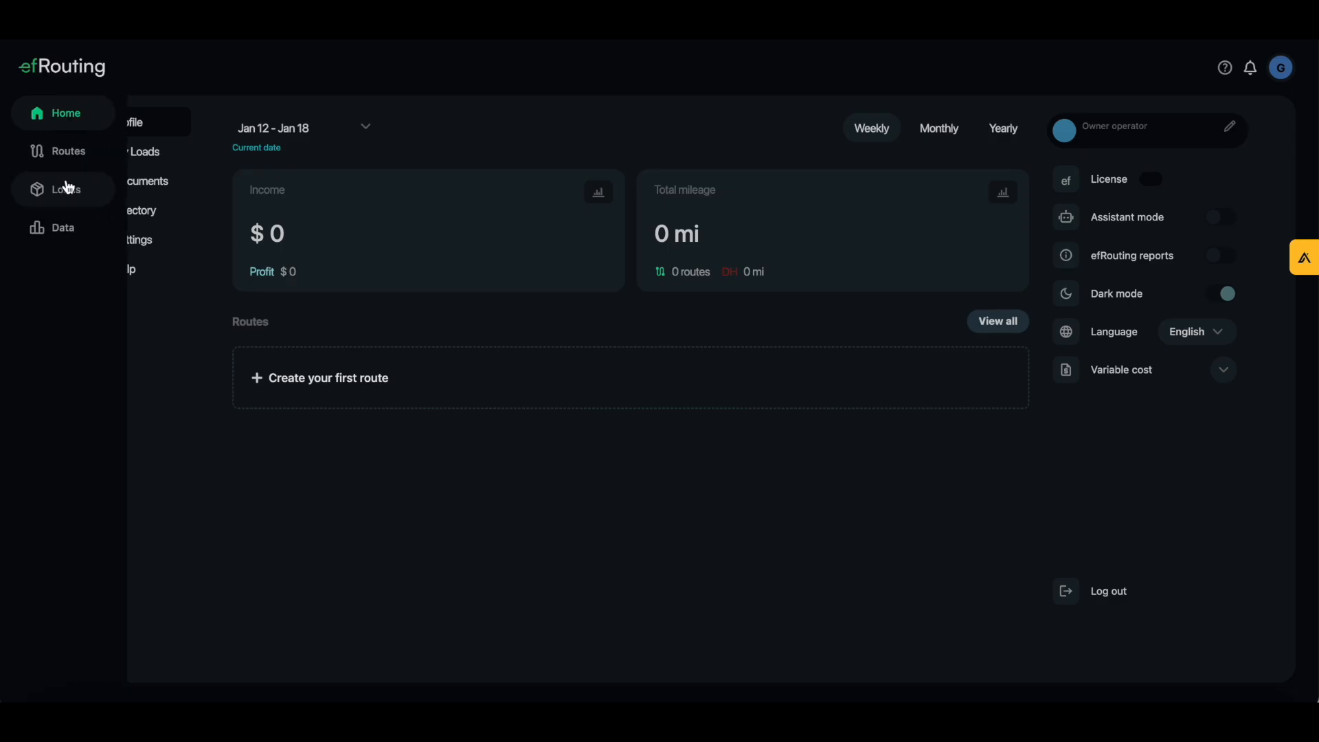
Go to the Loads page from the left sidebar of the efRouting dashboard
left_click(66, 189)
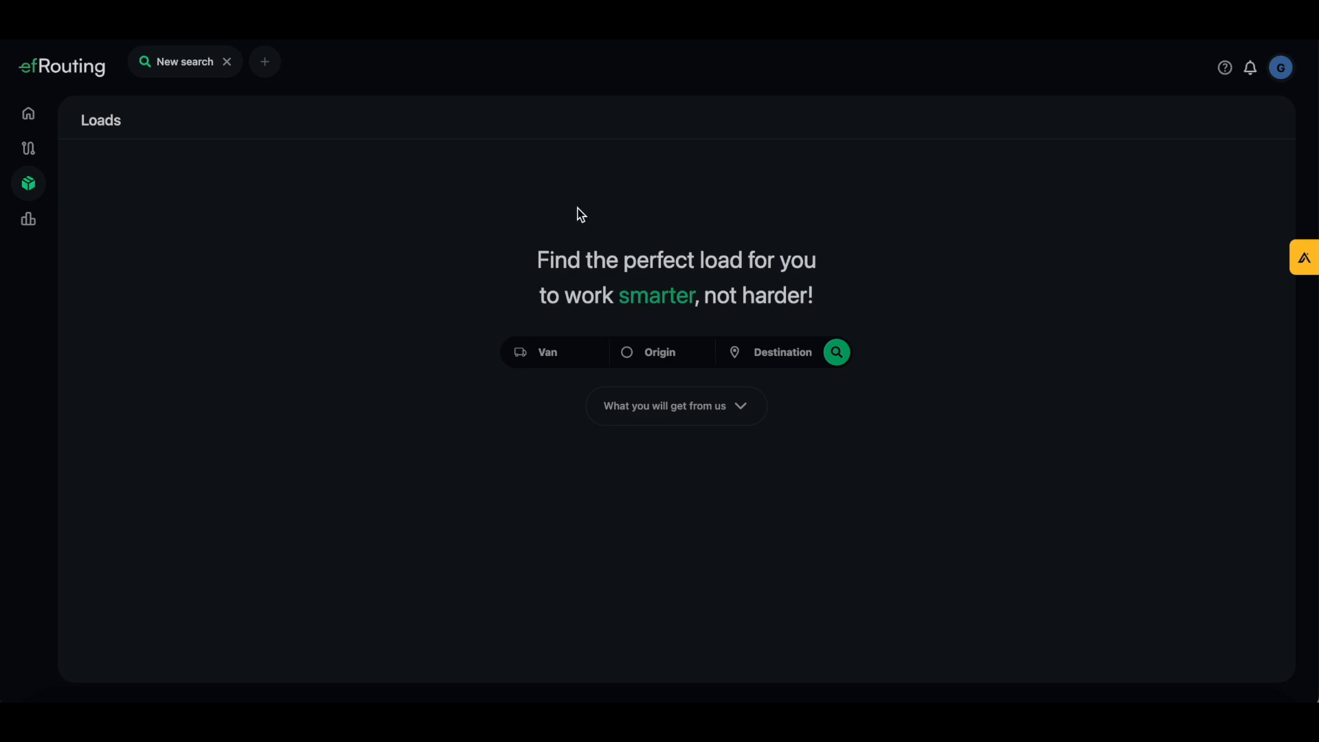
Set the trip origin to Atlanta, GA, keeping Van as the equipment type
left_click(583, 353)
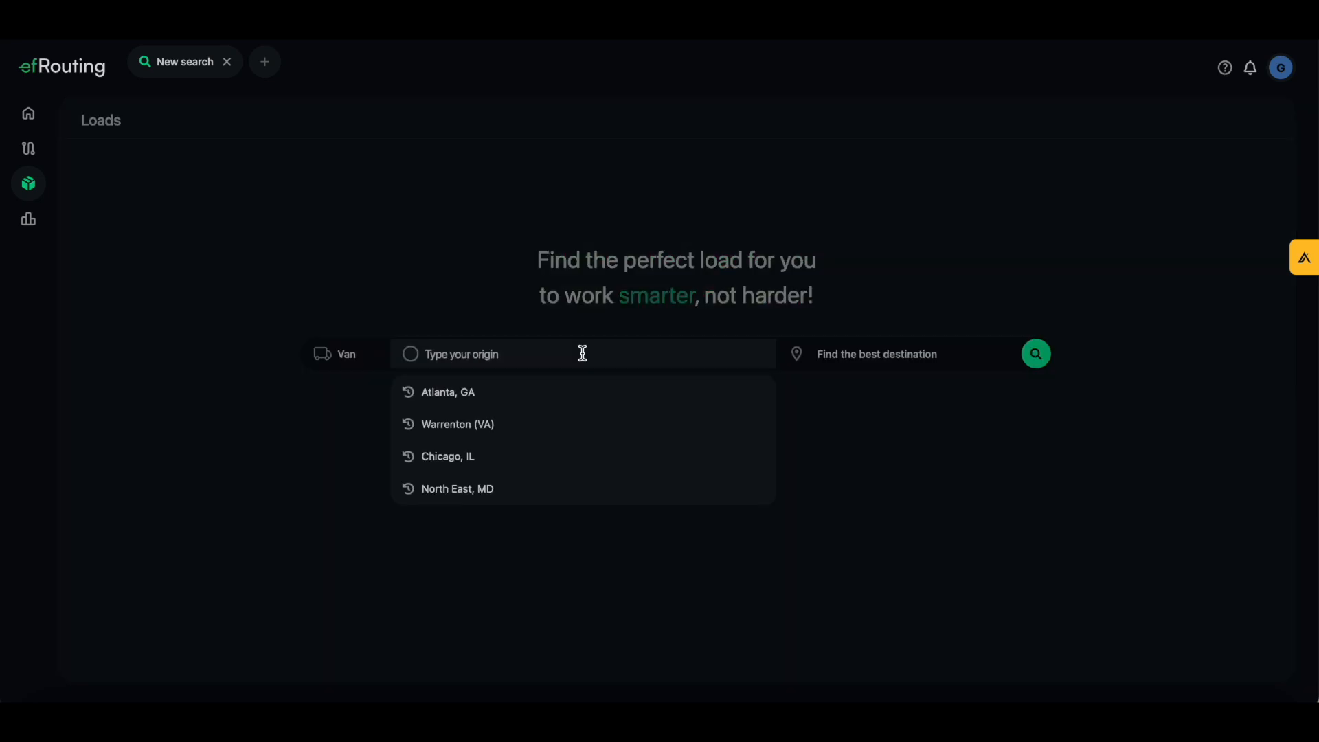
left_click(438, 391)
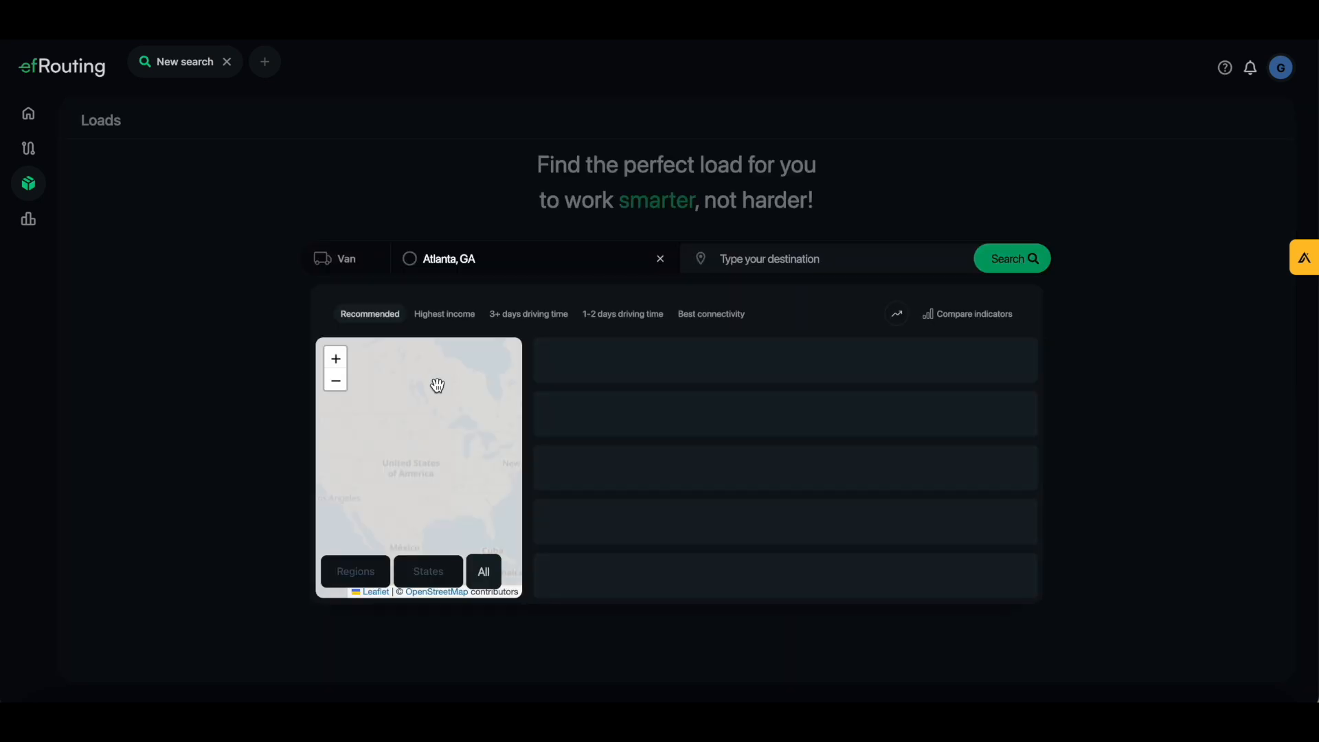
left_click(347, 265)
left_click(495, 358)
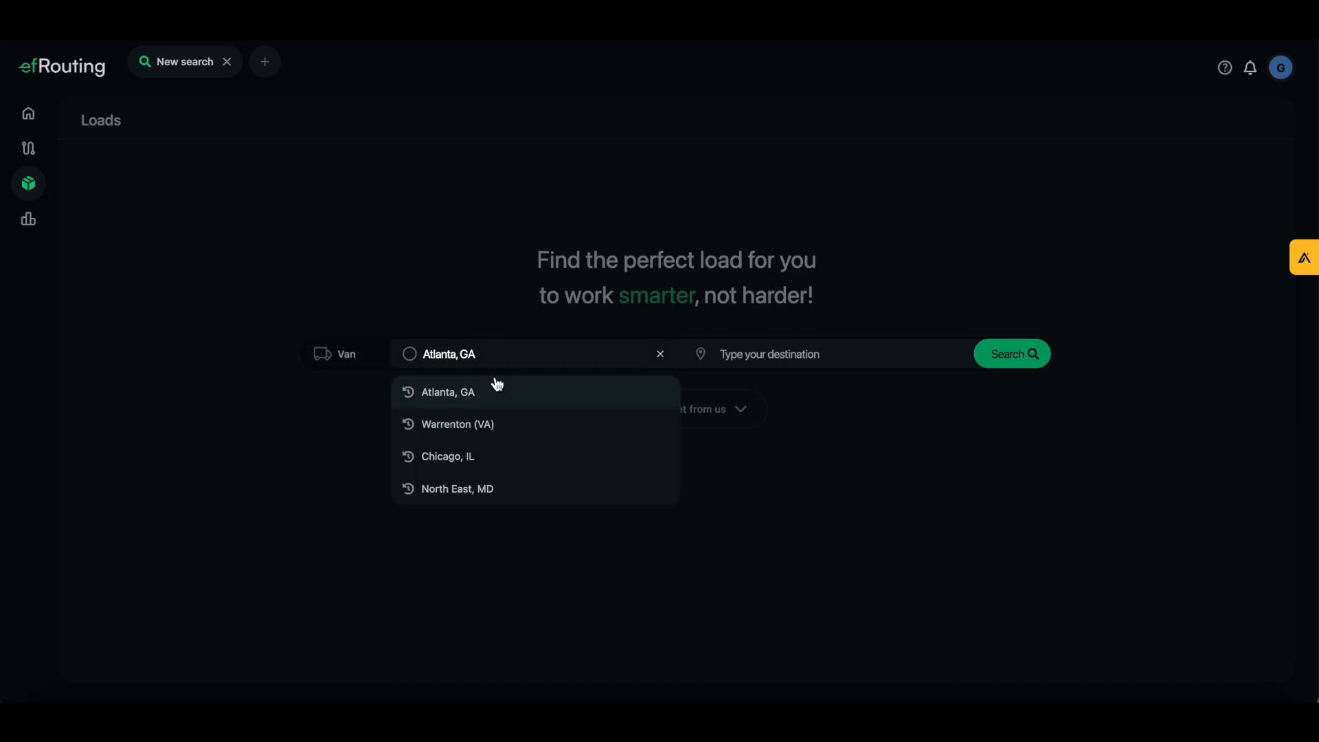
left_click(505, 379)
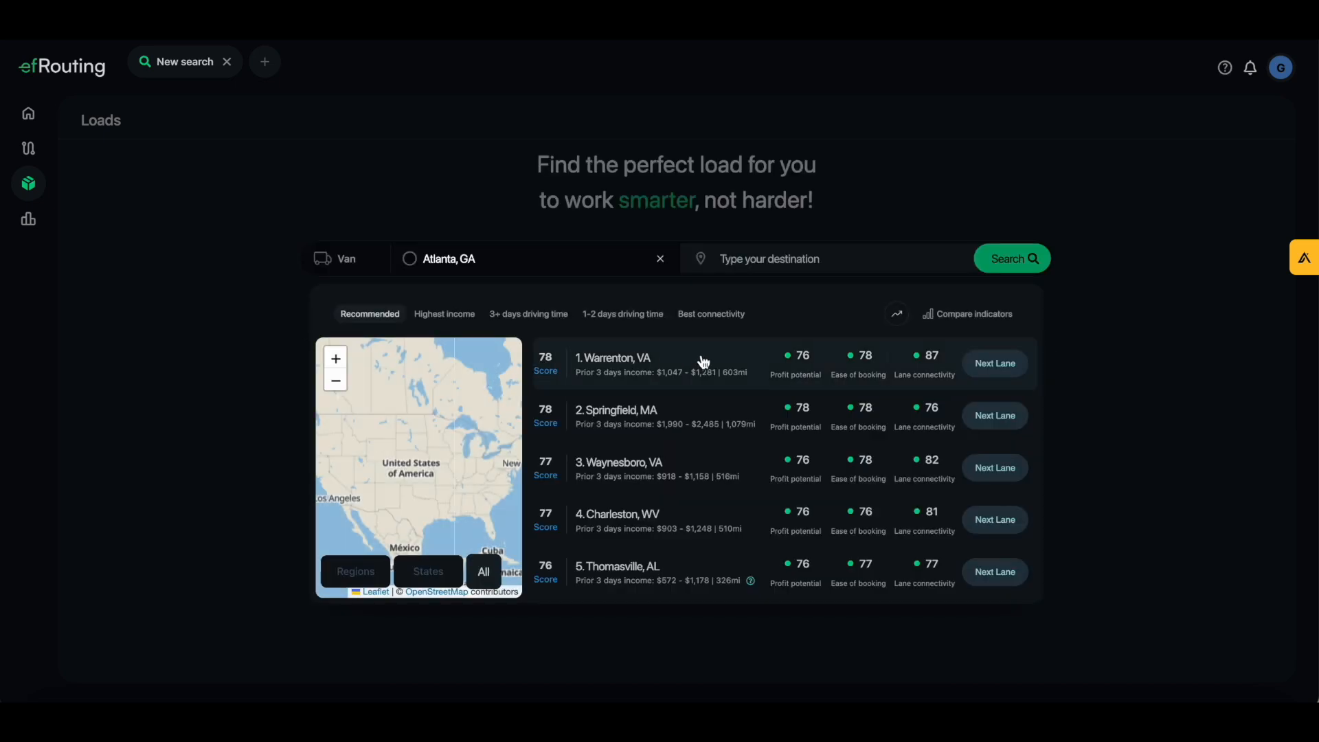
Review the Atlanta lane scores and how score ranges are rated in the Factors evaluation
mouse_move(900, 383)
mouse_move(801, 383)
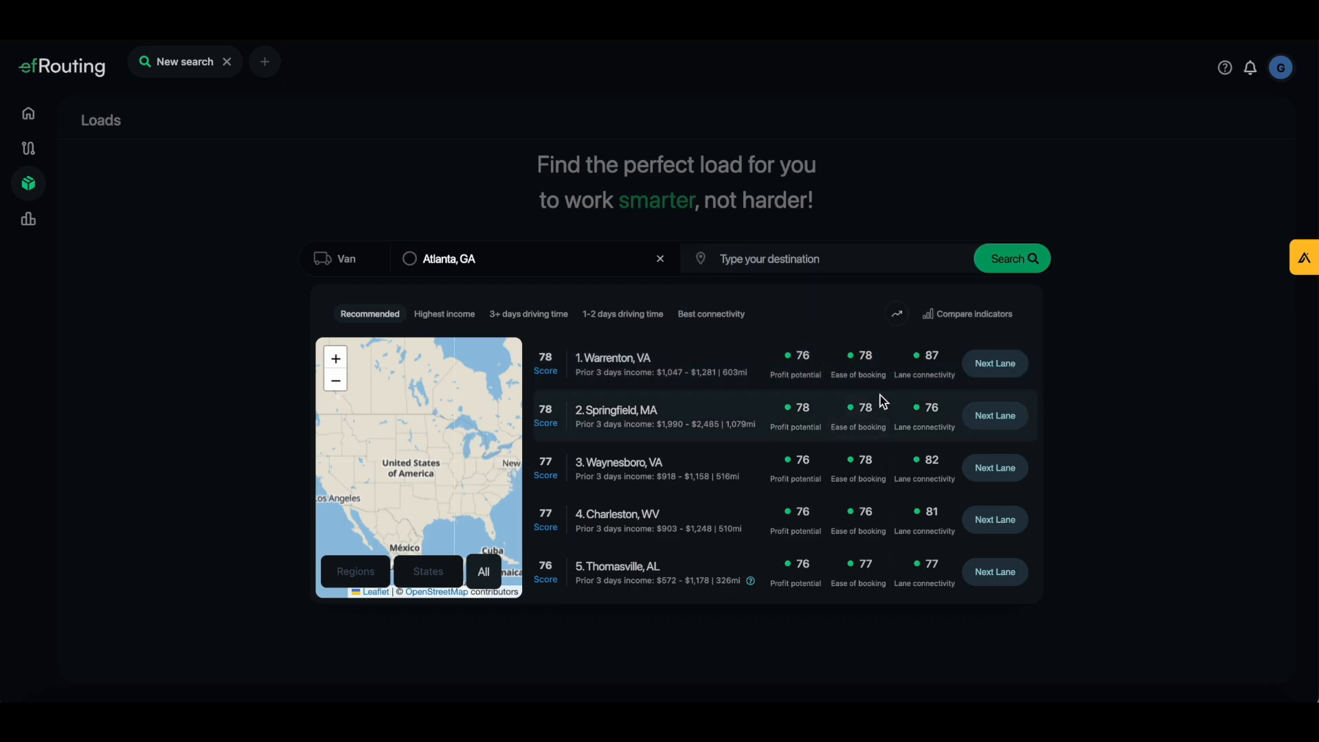
left_click(894, 316)
mouse_move(823, 382)
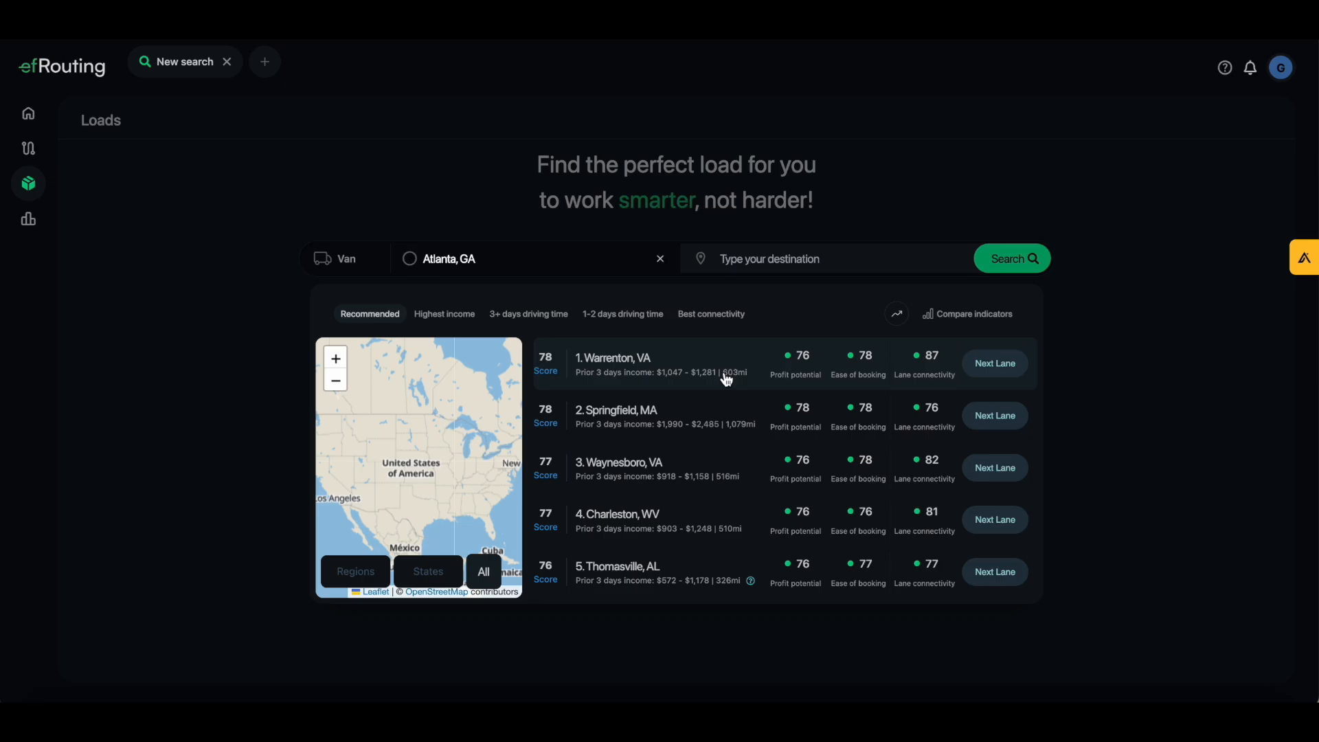
mouse_move(773, 376)
mouse_move(901, 390)
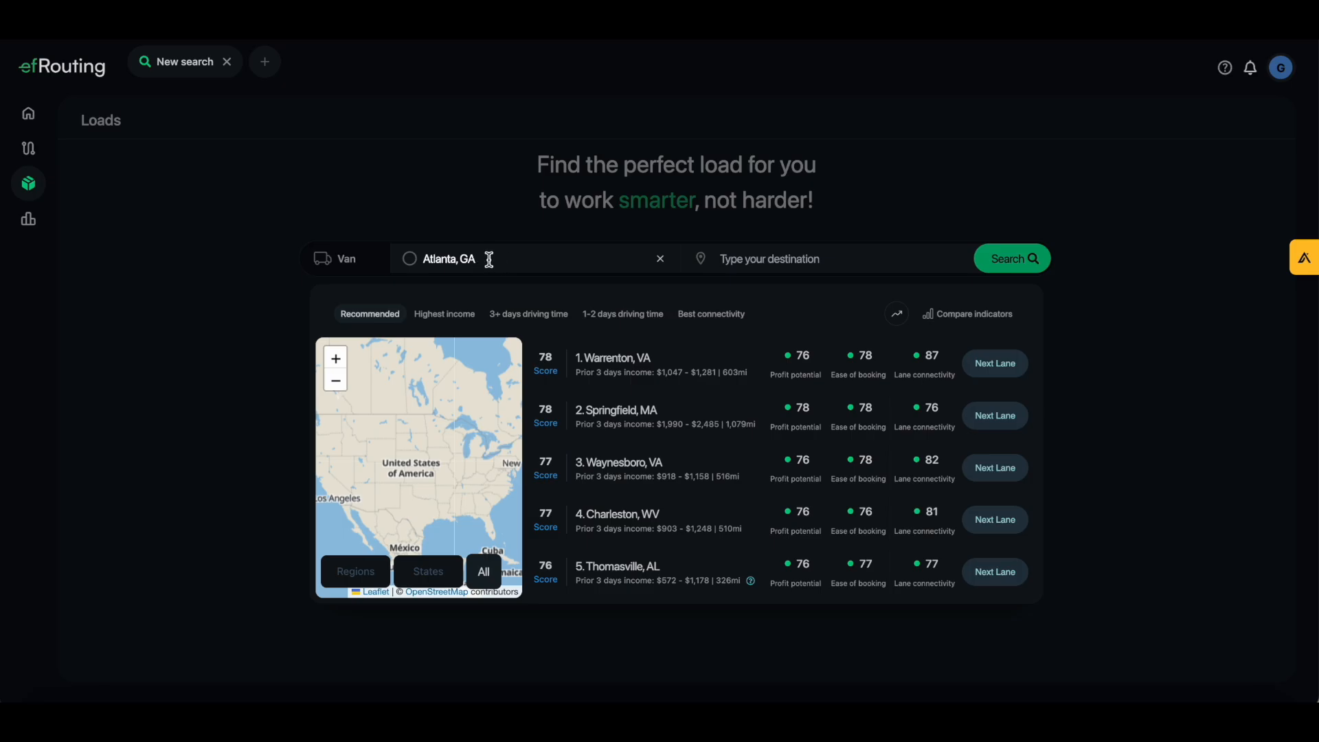
scroll(634, 382, "down", 3)
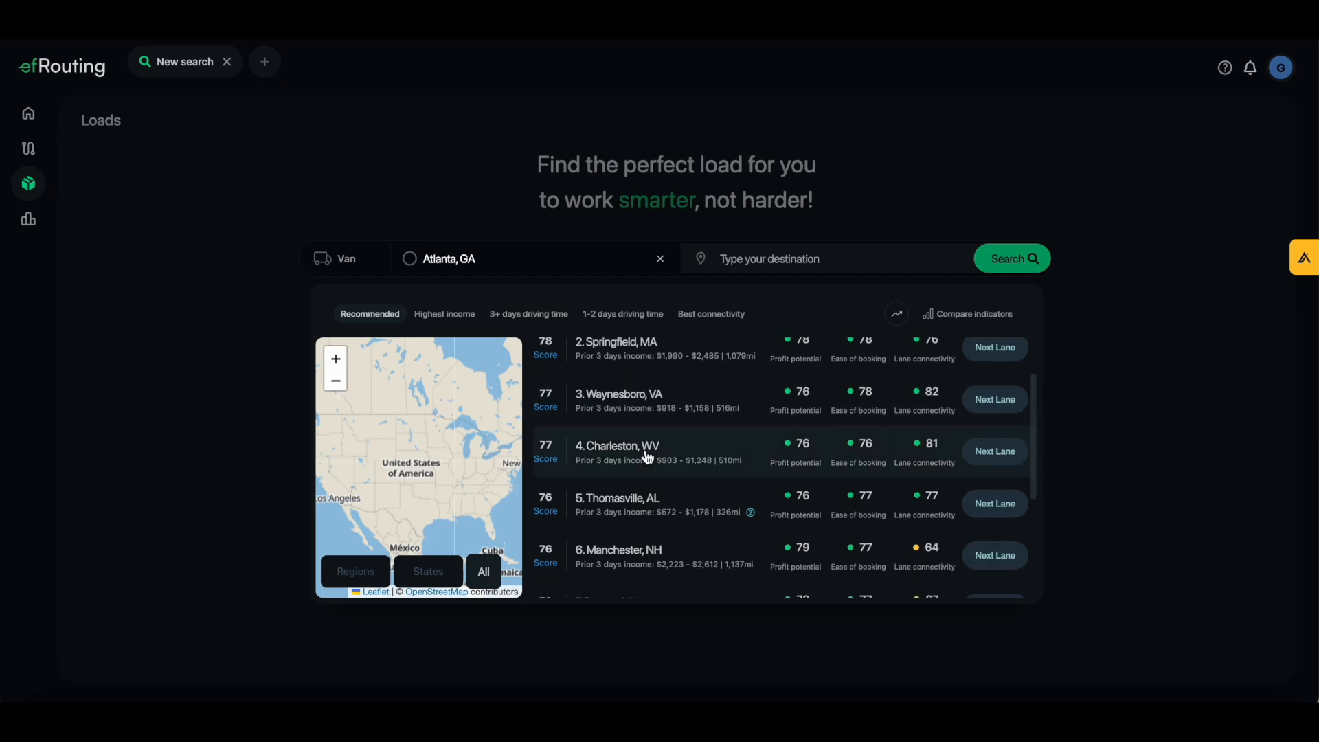
Rank the Atlanta destination lanes by highest income
scroll(650, 456, "down", 2)
scroll(649, 457, "up", 5)
mouse_move(817, 345)
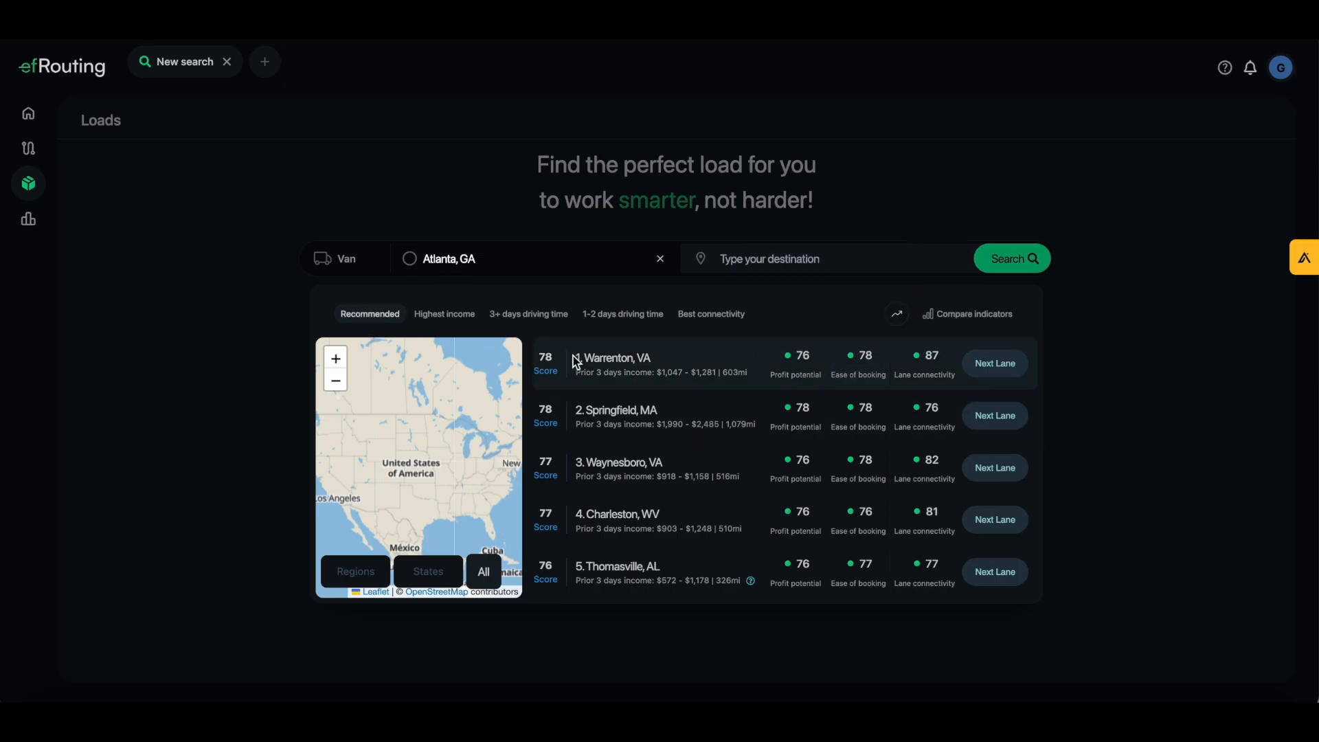
left_click(445, 314)
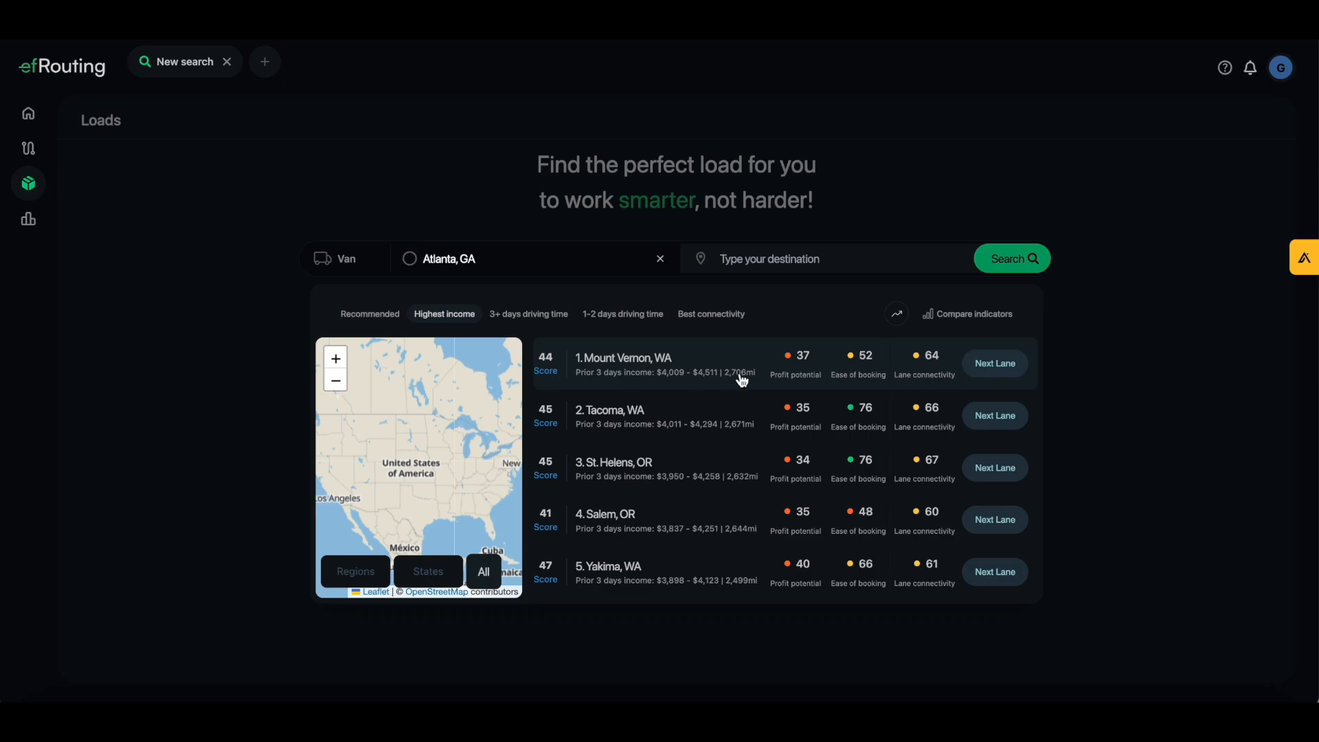
Compare the 3+ days and 1-2 days driving time lanes, ending on best connectivity
mouse_move(800, 379)
scroll(806, 443, "down", 1)
scroll(807, 442, "down", 2)
scroll(802, 451, "up", 3)
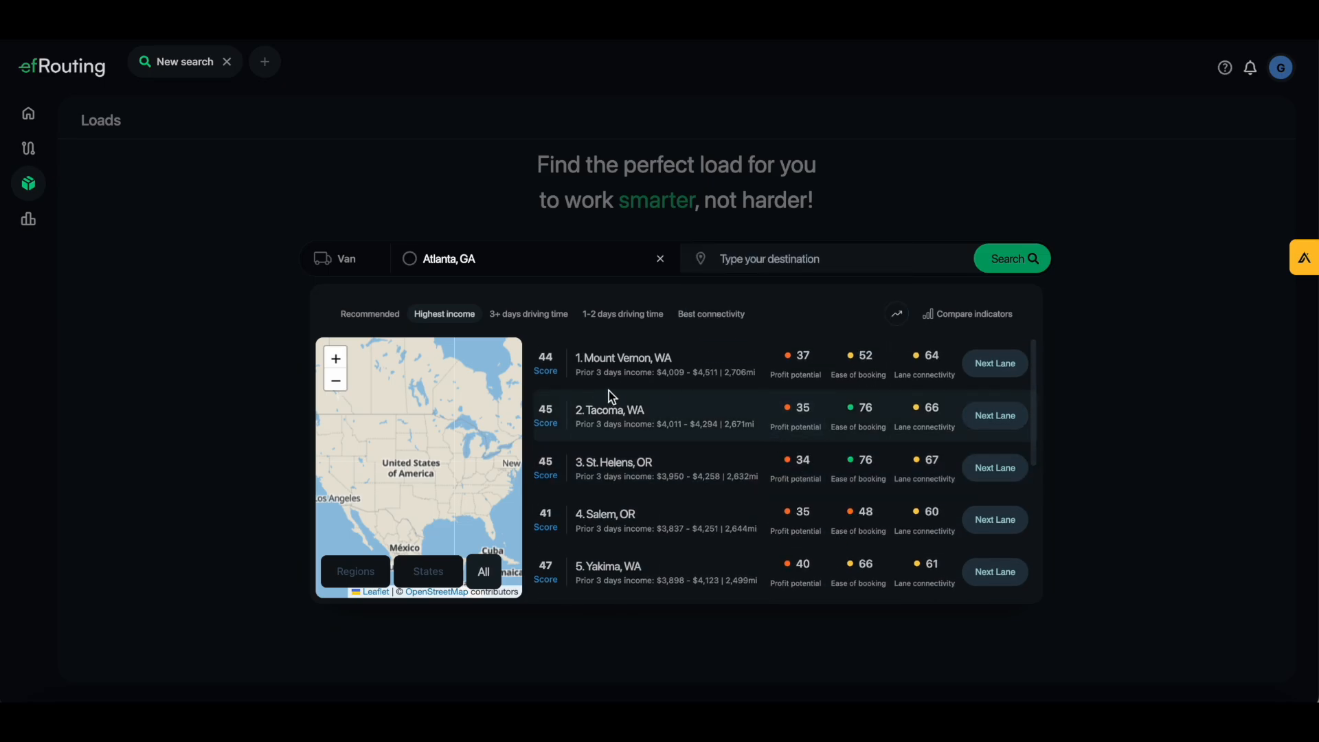
left_click(539, 321)
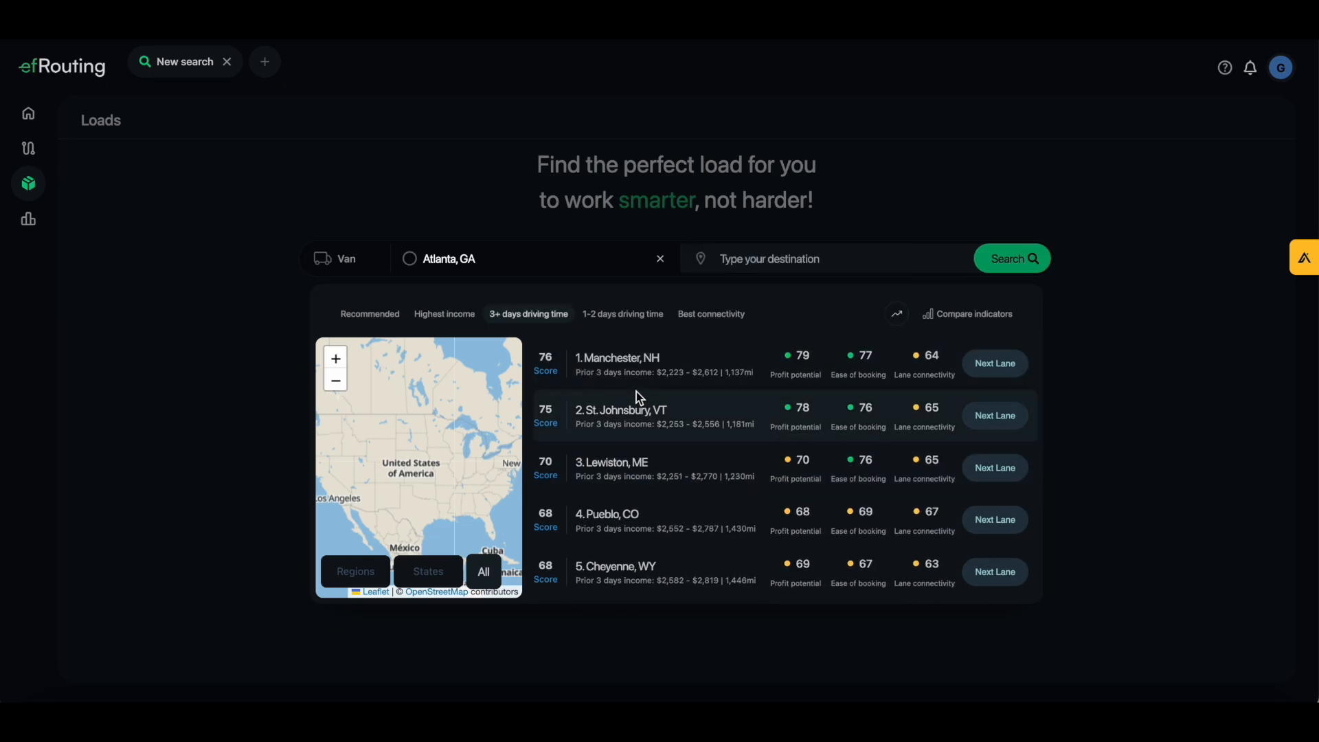
left_click(603, 313)
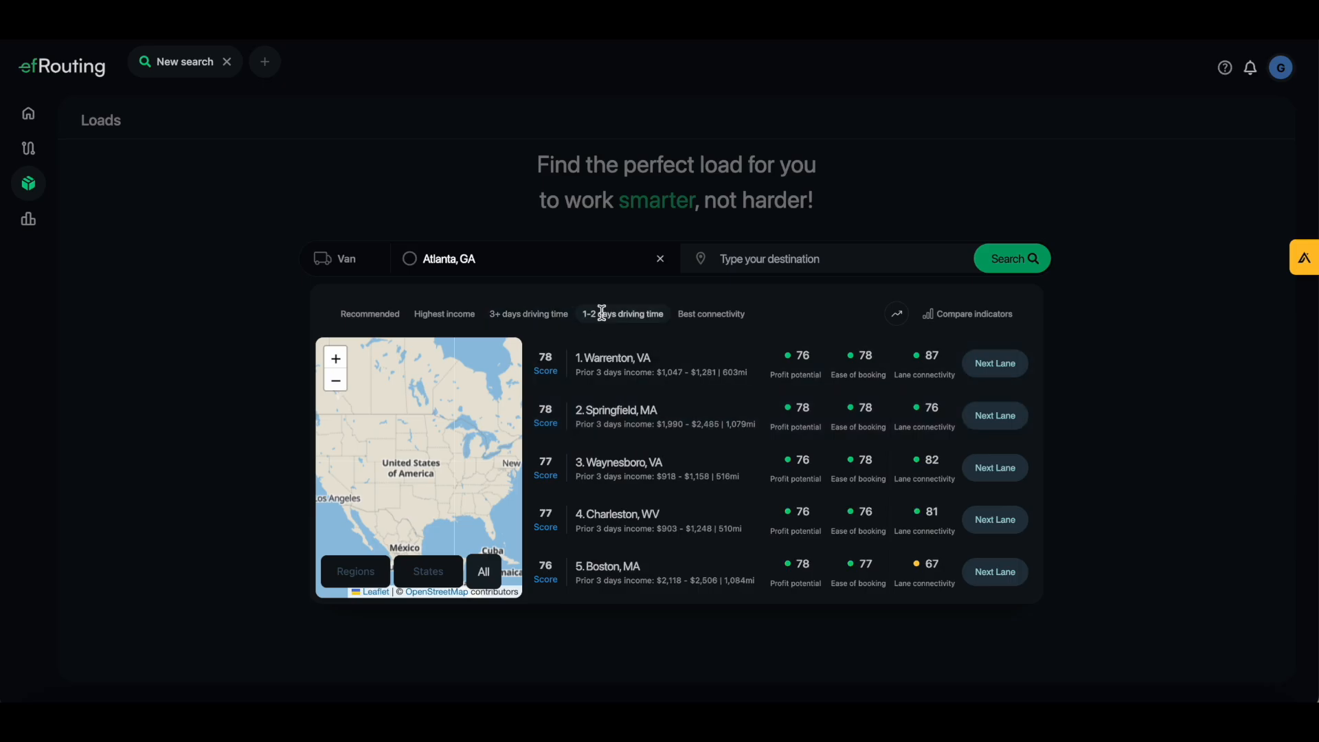
left_click(721, 320)
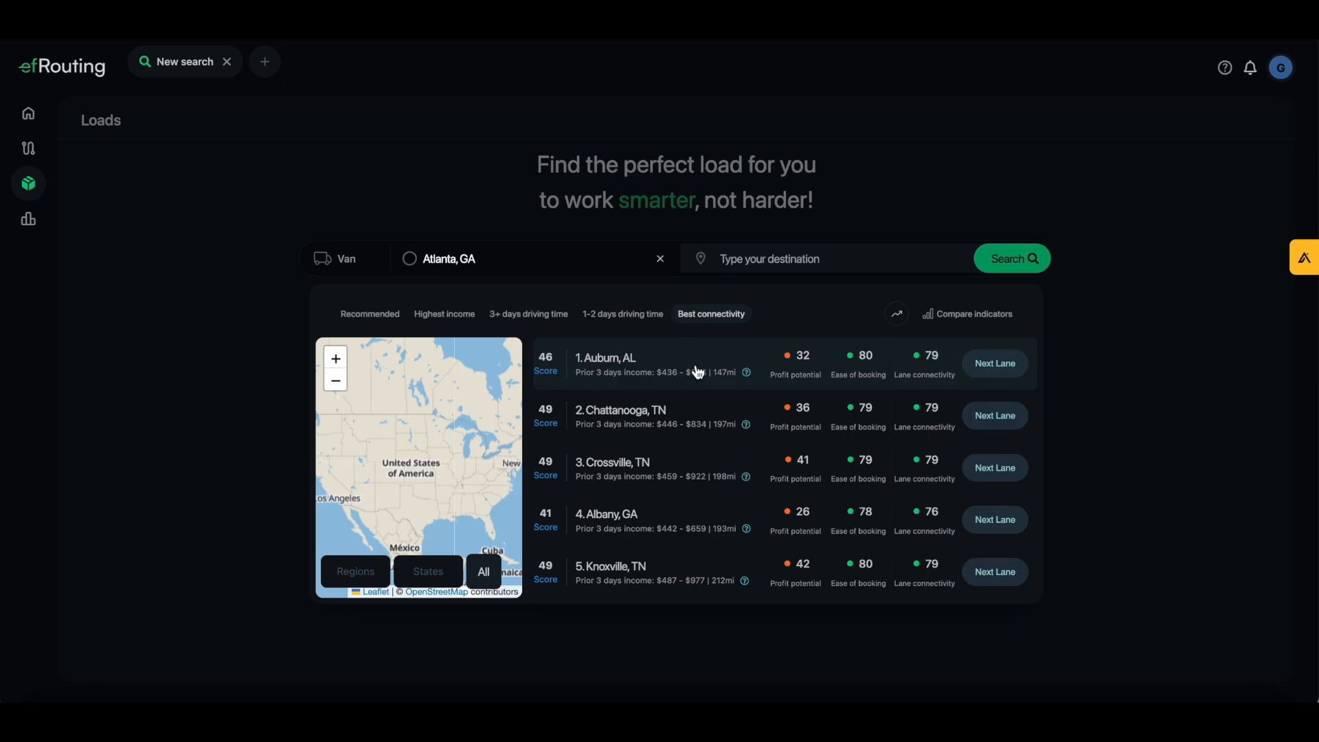
Remove Northeast from the preferred regions and save
left_click(333, 579)
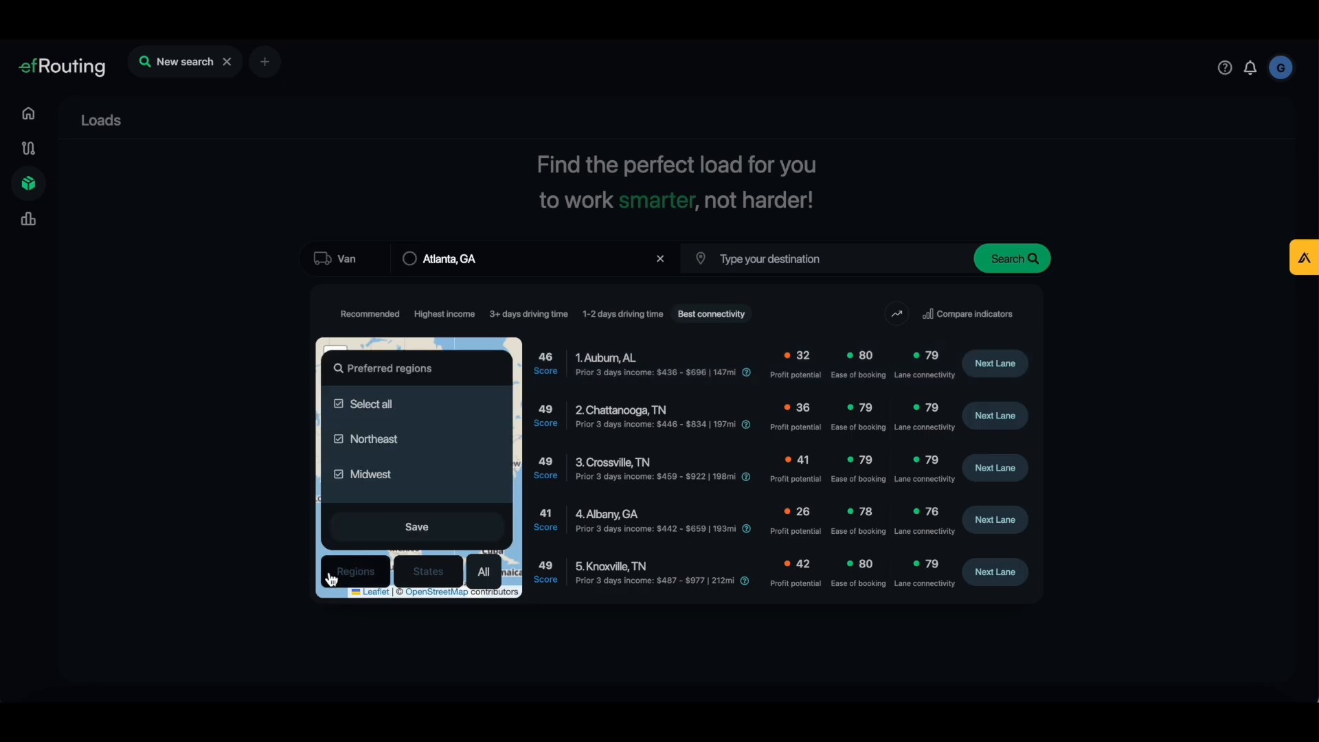
left_click(349, 443)
scroll(359, 492, "down", 3)
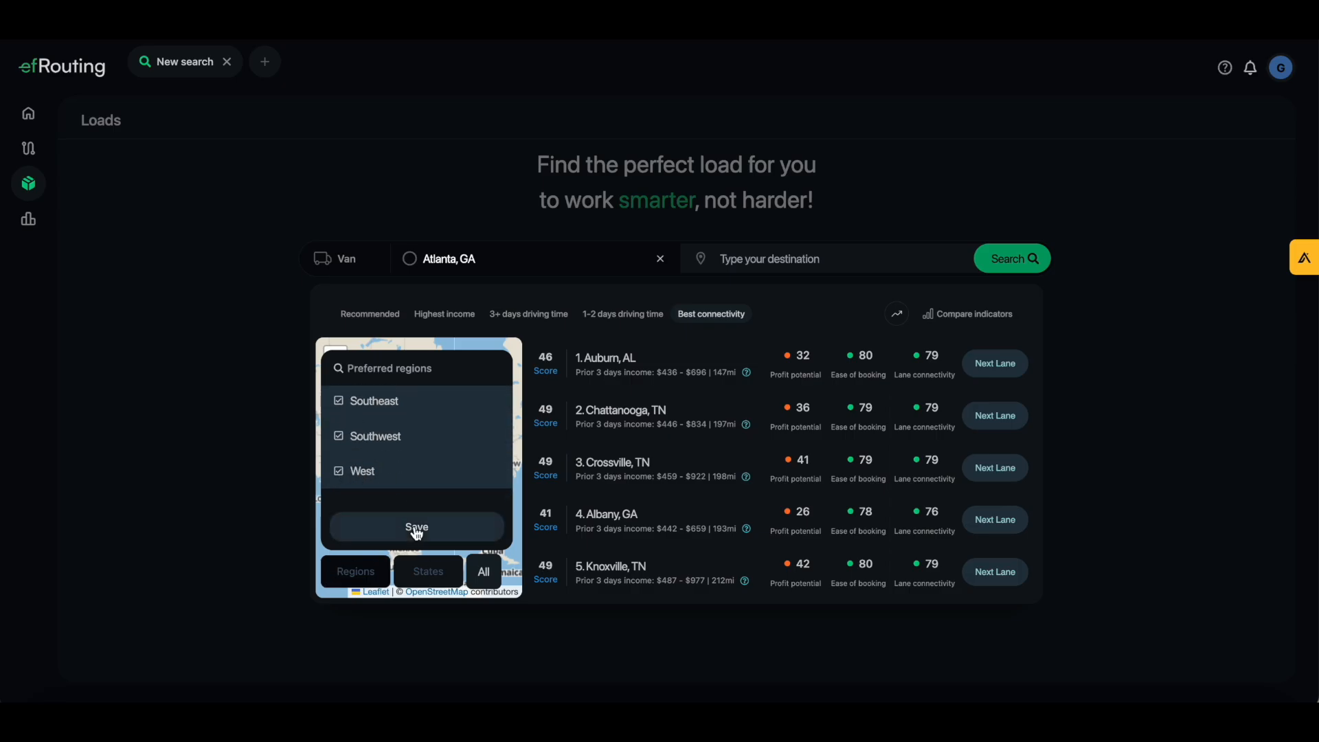
left_click(414, 527)
Review and save the preferred states, then return to the Recommended lane ranking
left_click(421, 580)
scroll(358, 451, "down", 2)
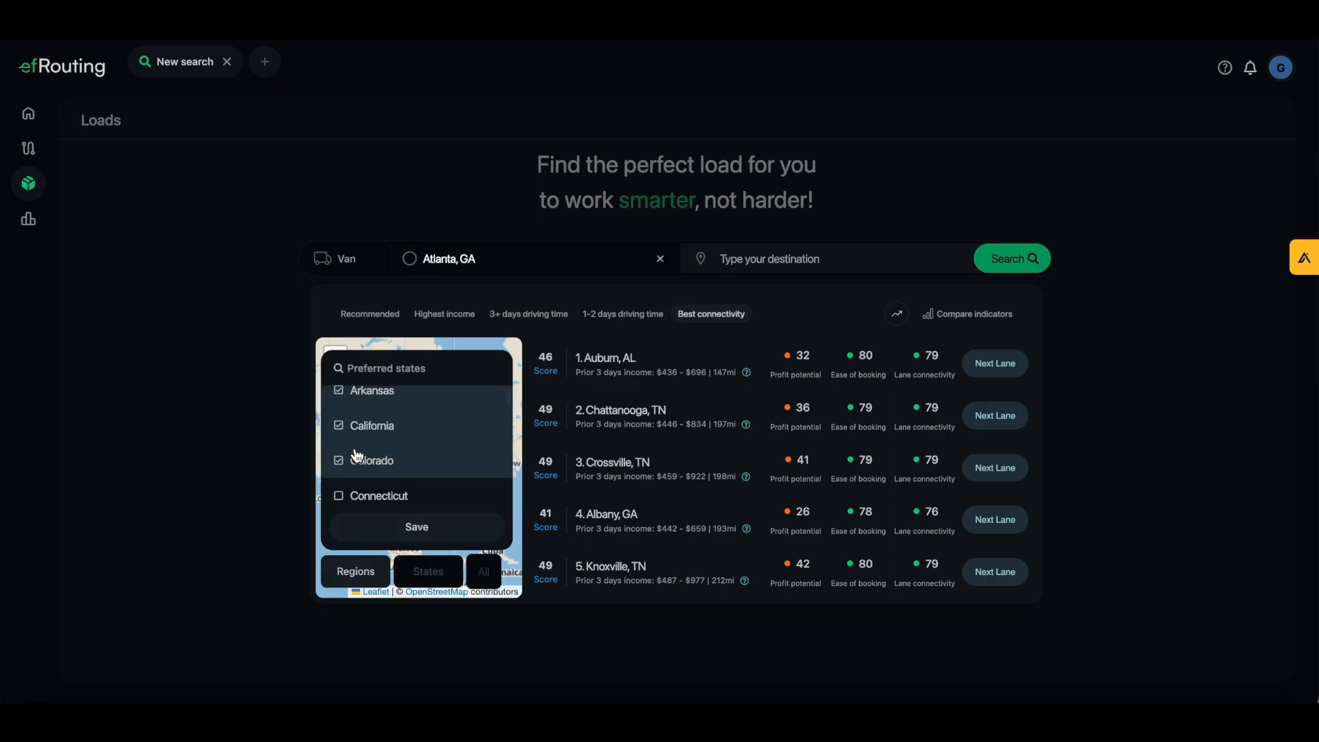
left_click(435, 535)
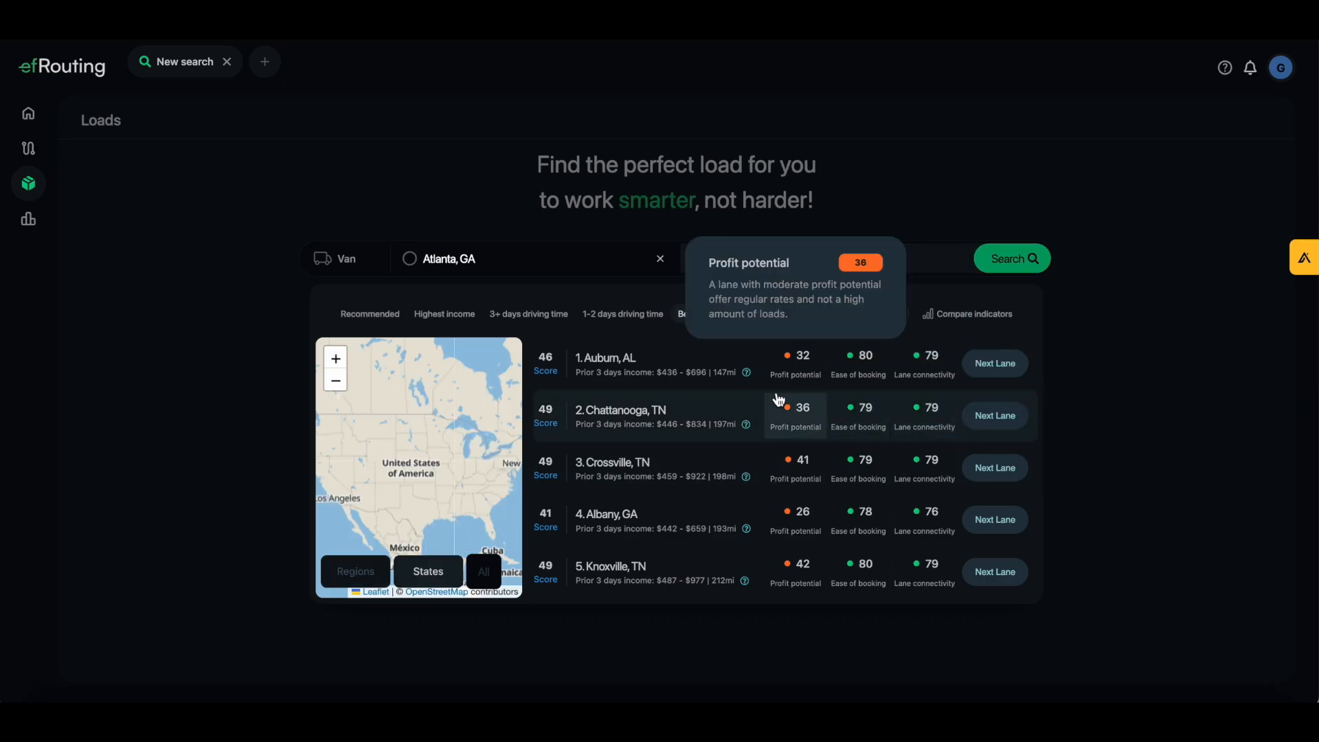
left_click(373, 314)
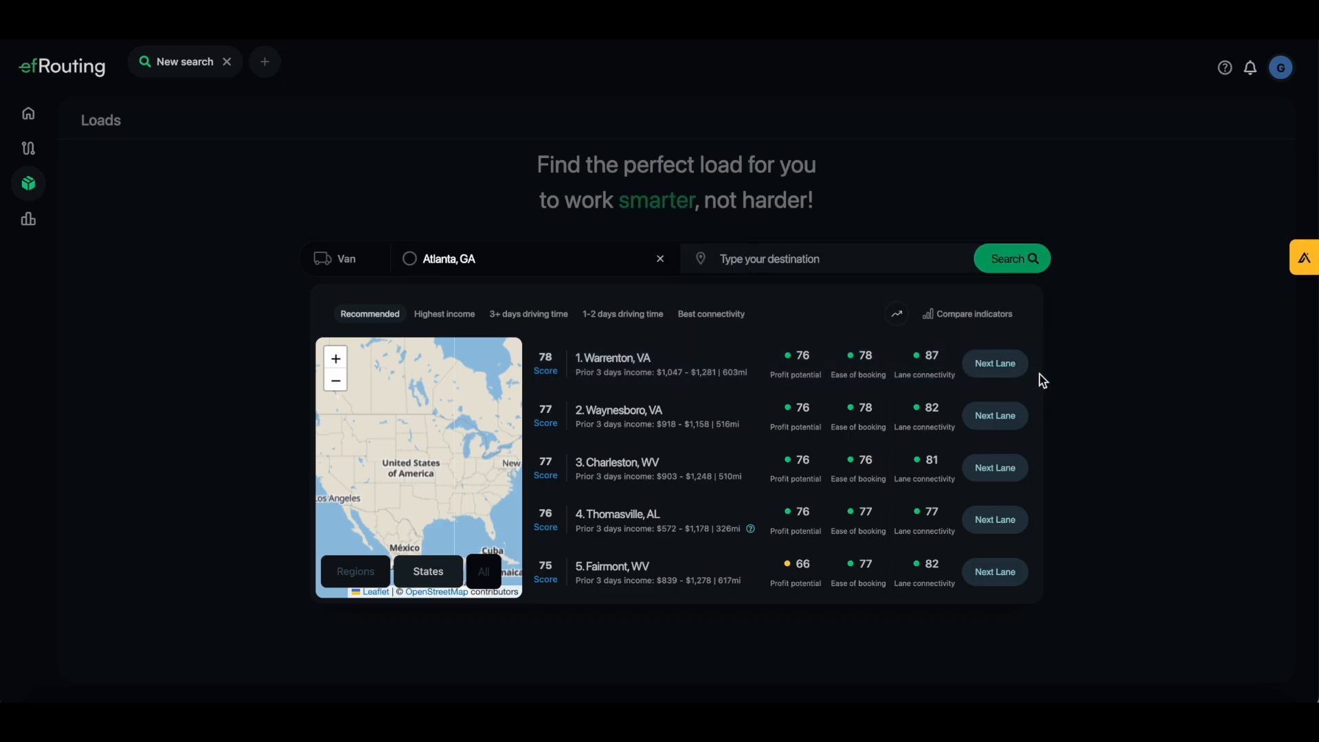
Open a Next Lane search from Warrenton, VA, browse its destinations, then return to Atlanta
left_click(996, 364)
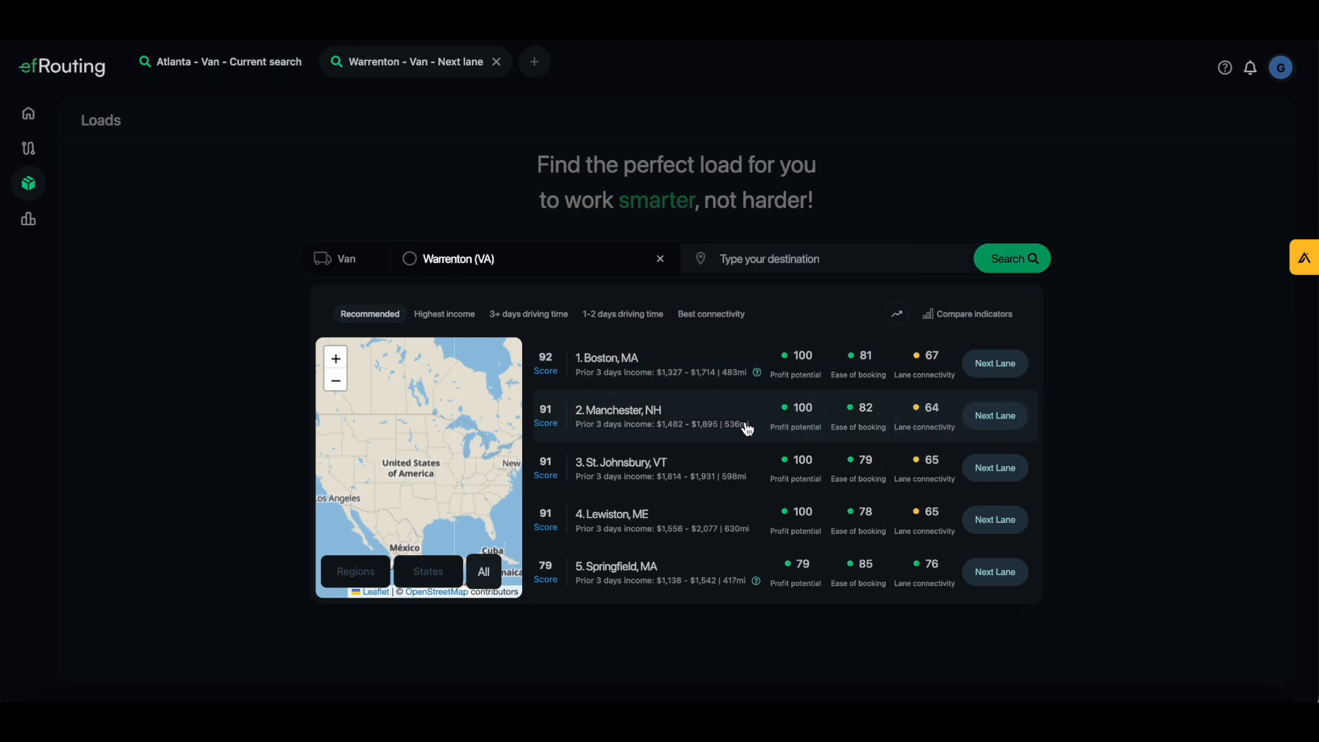
scroll(700, 416, "down", 1)
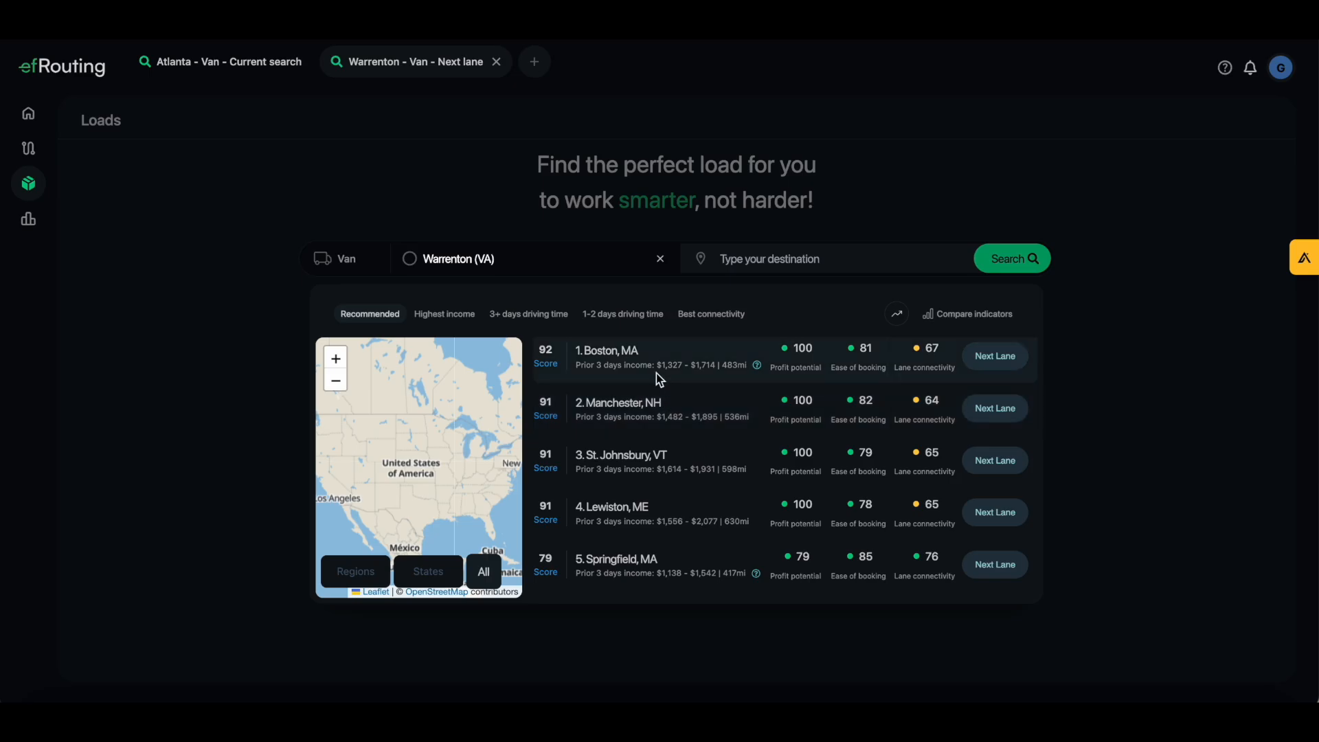
scroll(715, 474, "down", 1)
scroll(723, 488, "down", 3)
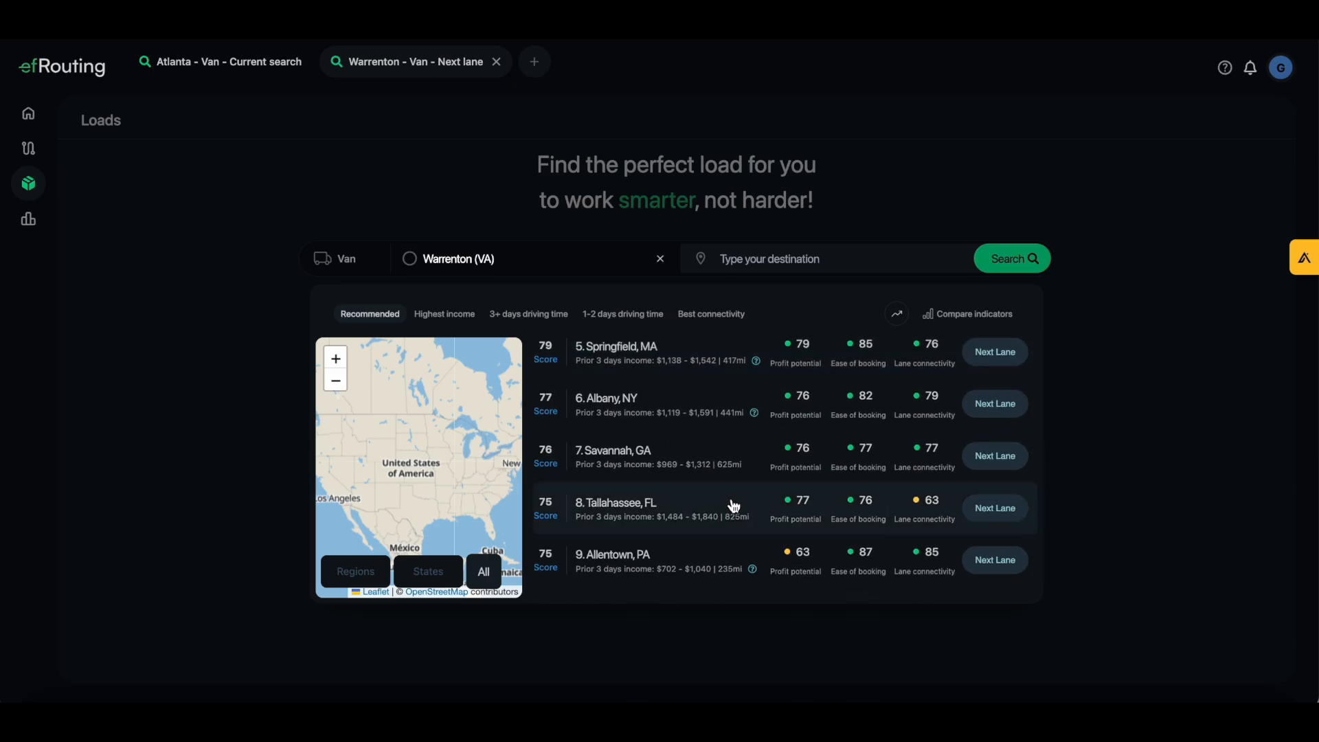
scroll(714, 456, "down", 1)
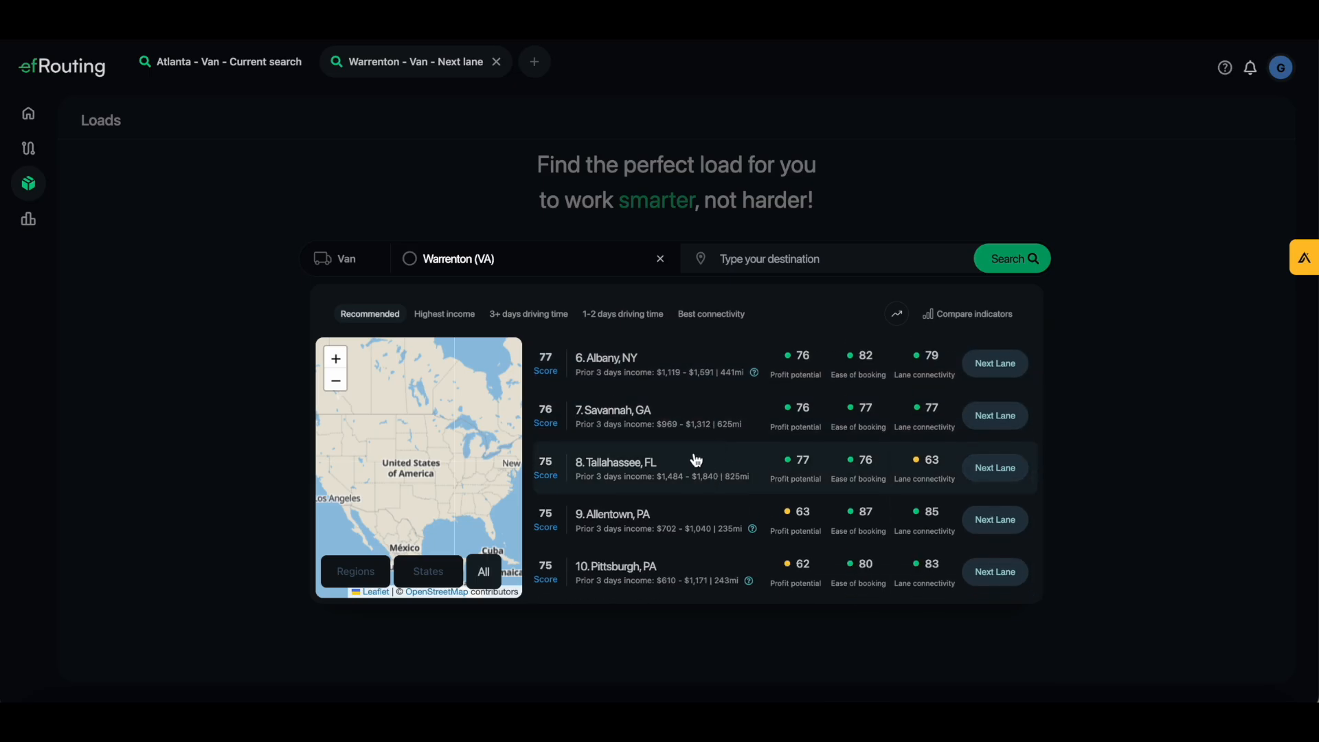
scroll(704, 465, "up", 5)
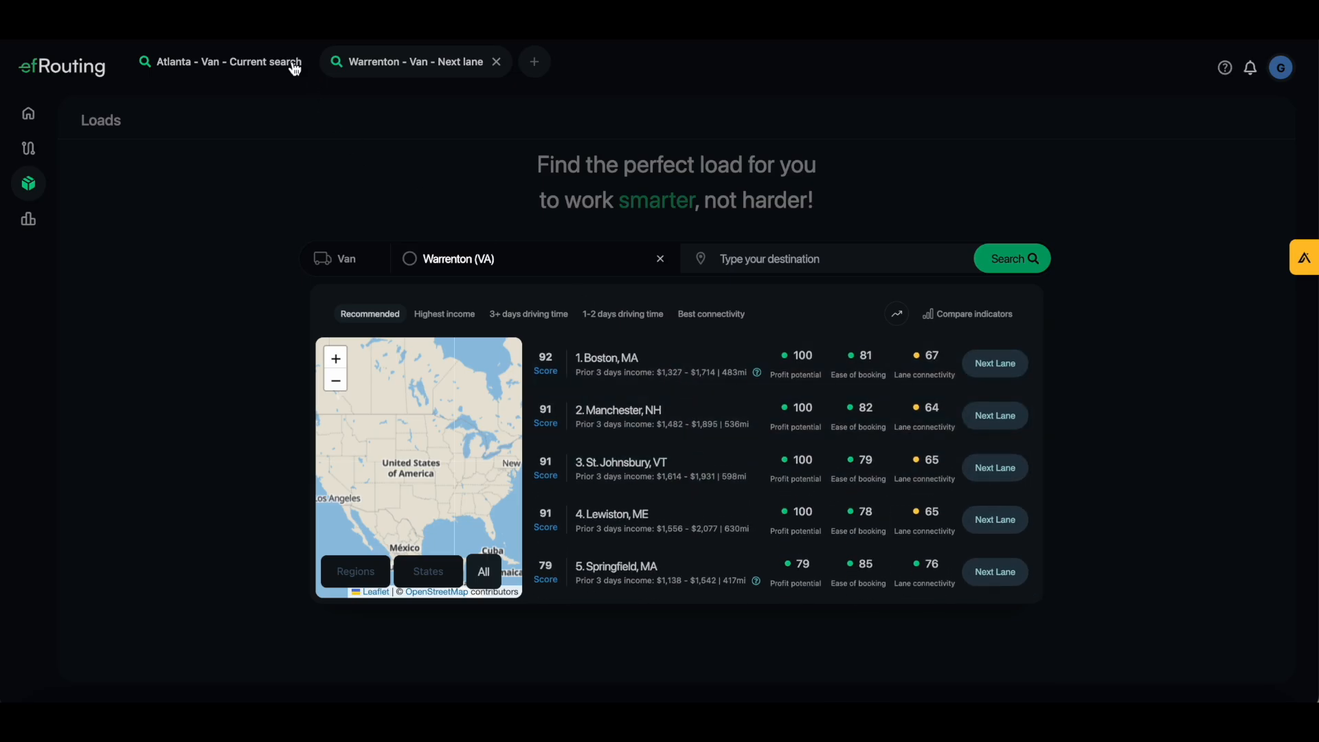
left_click(252, 71)
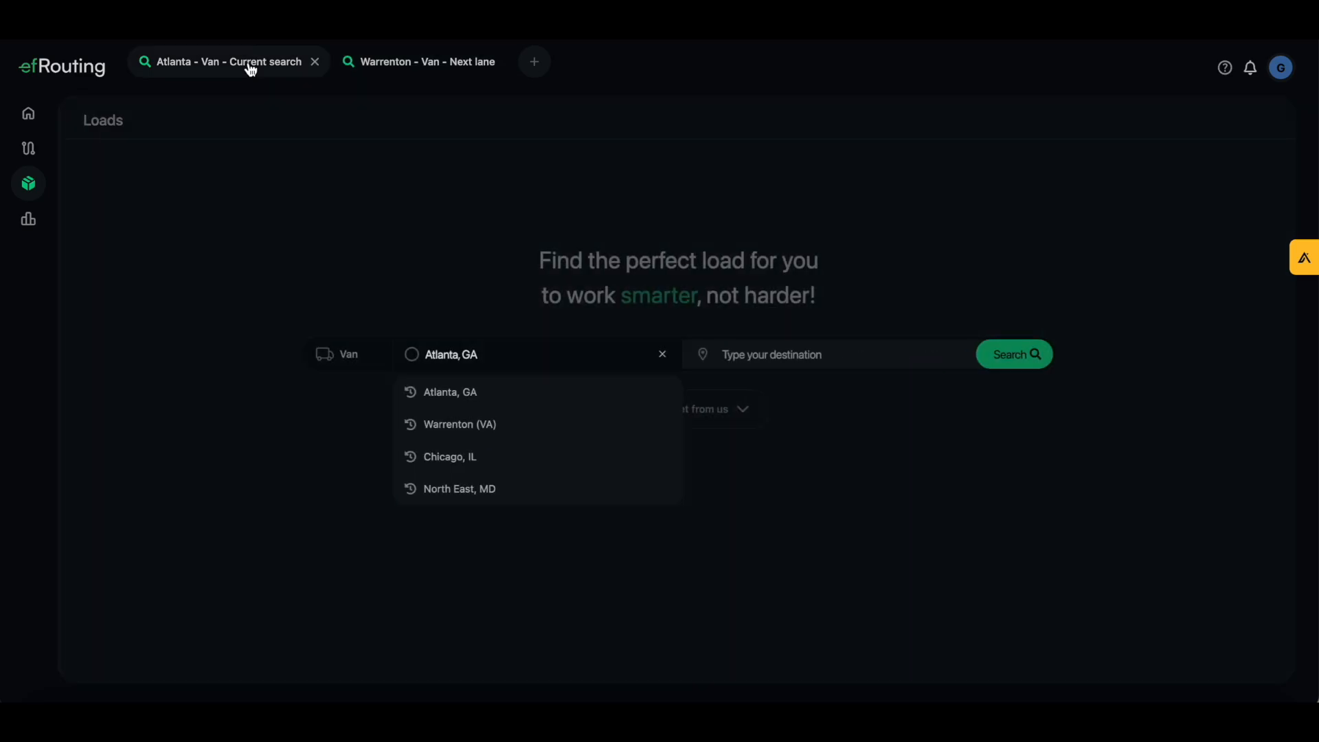
left_click(460, 397)
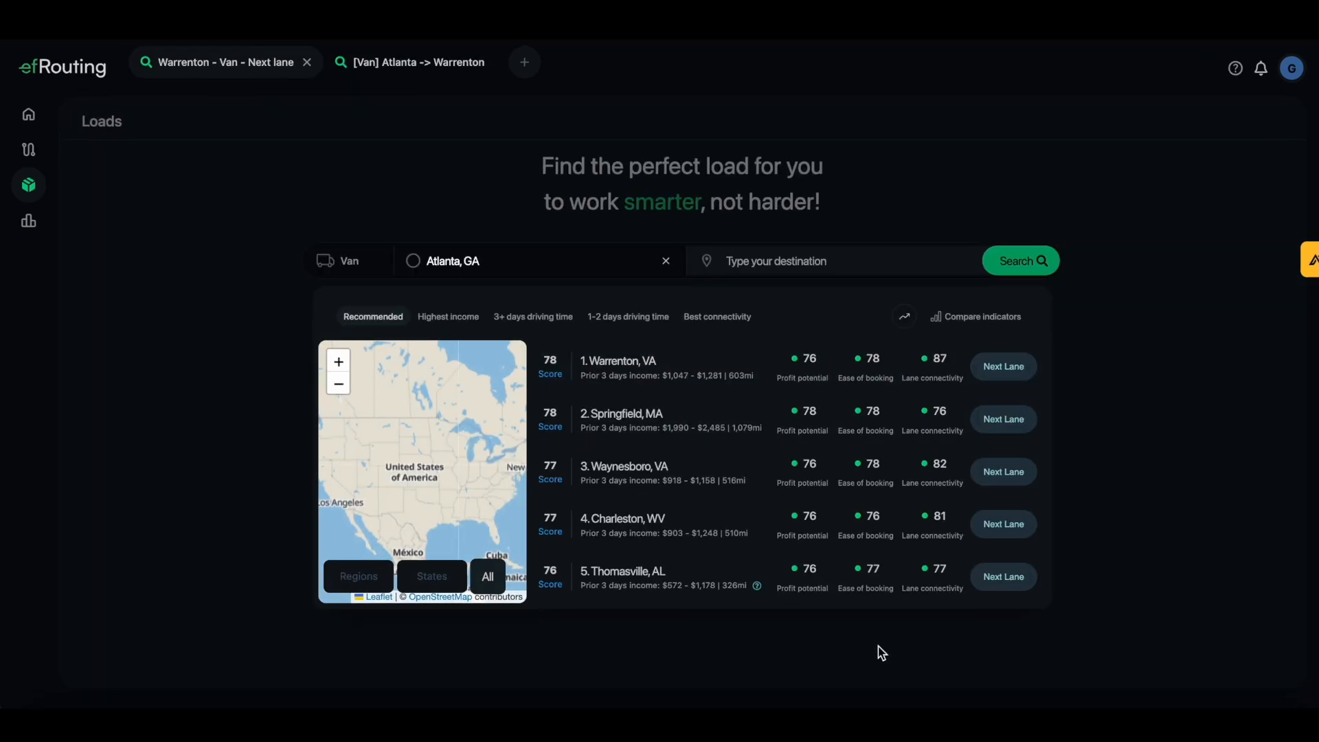
left_click(760, 261)
type("ch")
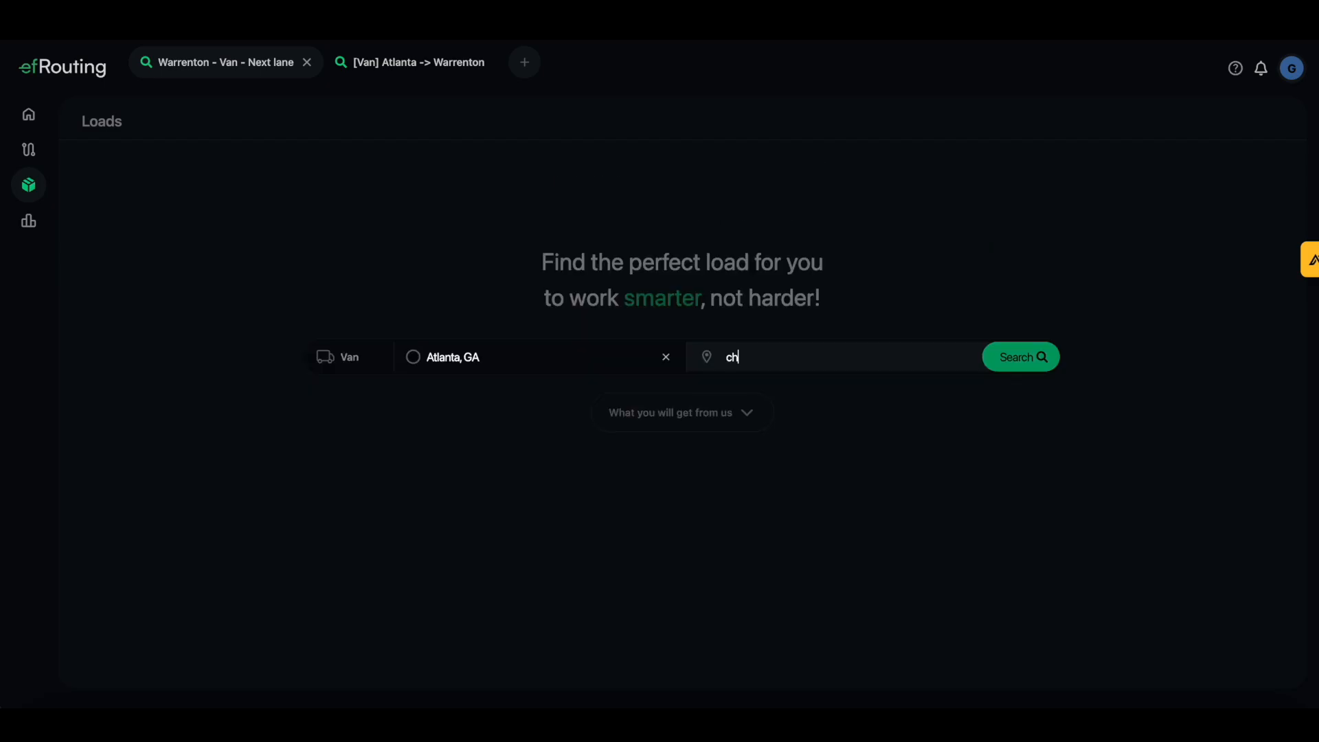
type("icago")
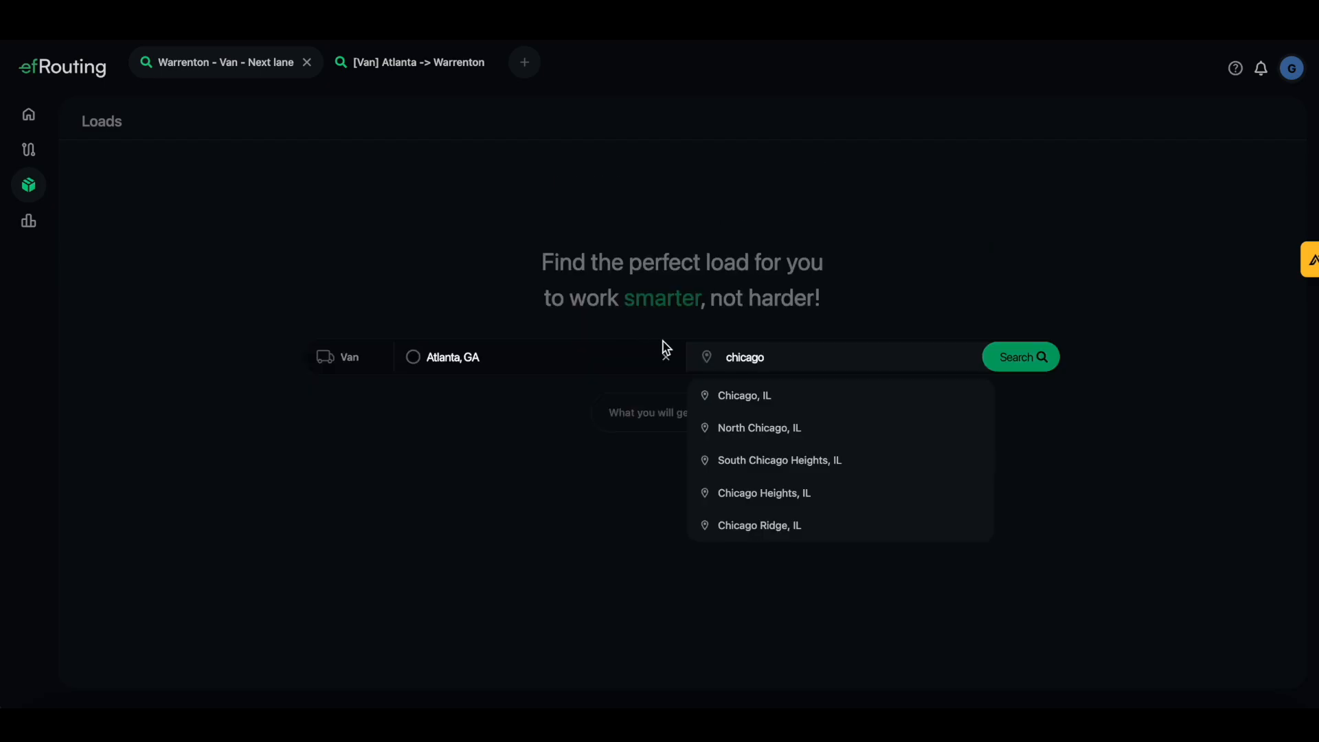
left_click(788, 396)
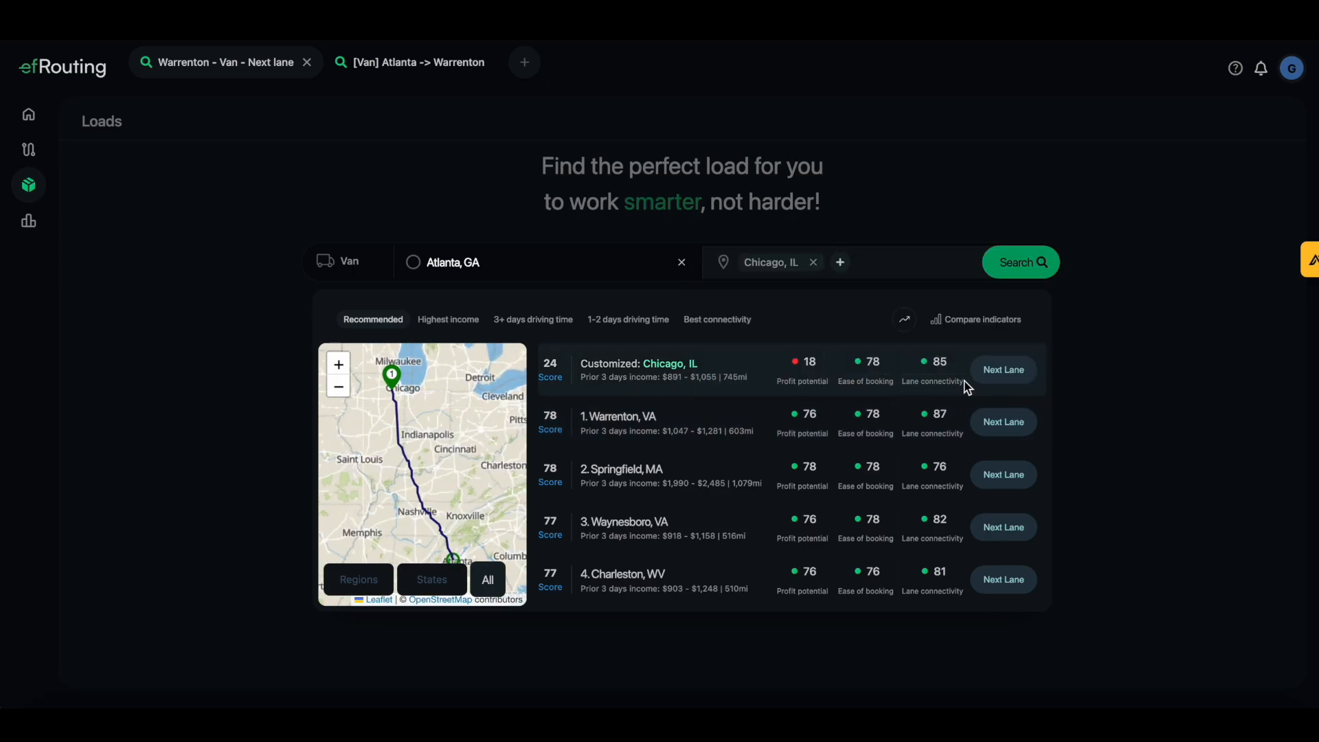
mouse_move(820, 487)
mouse_move(887, 392)
mouse_move(795, 389)
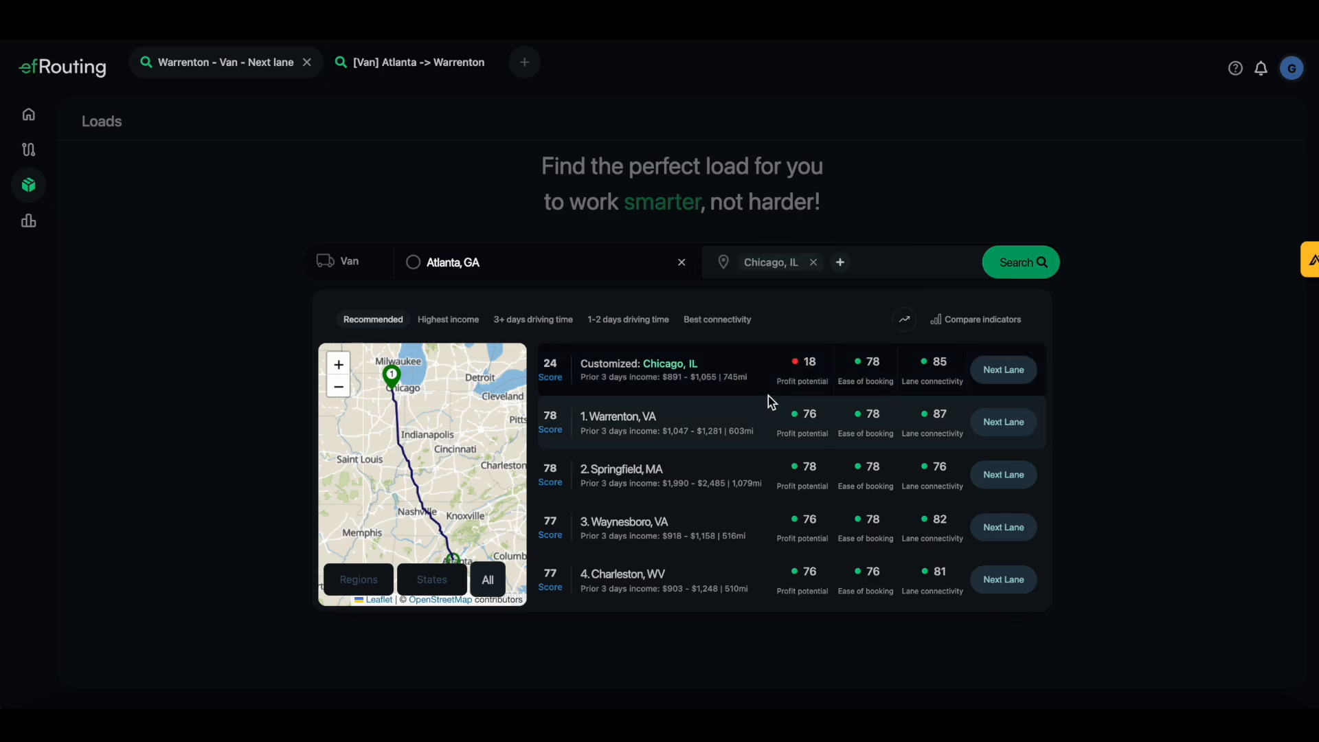
scroll(771, 441, "down", 1)
mouse_move(801, 449)
scroll(802, 454, "down", 2)
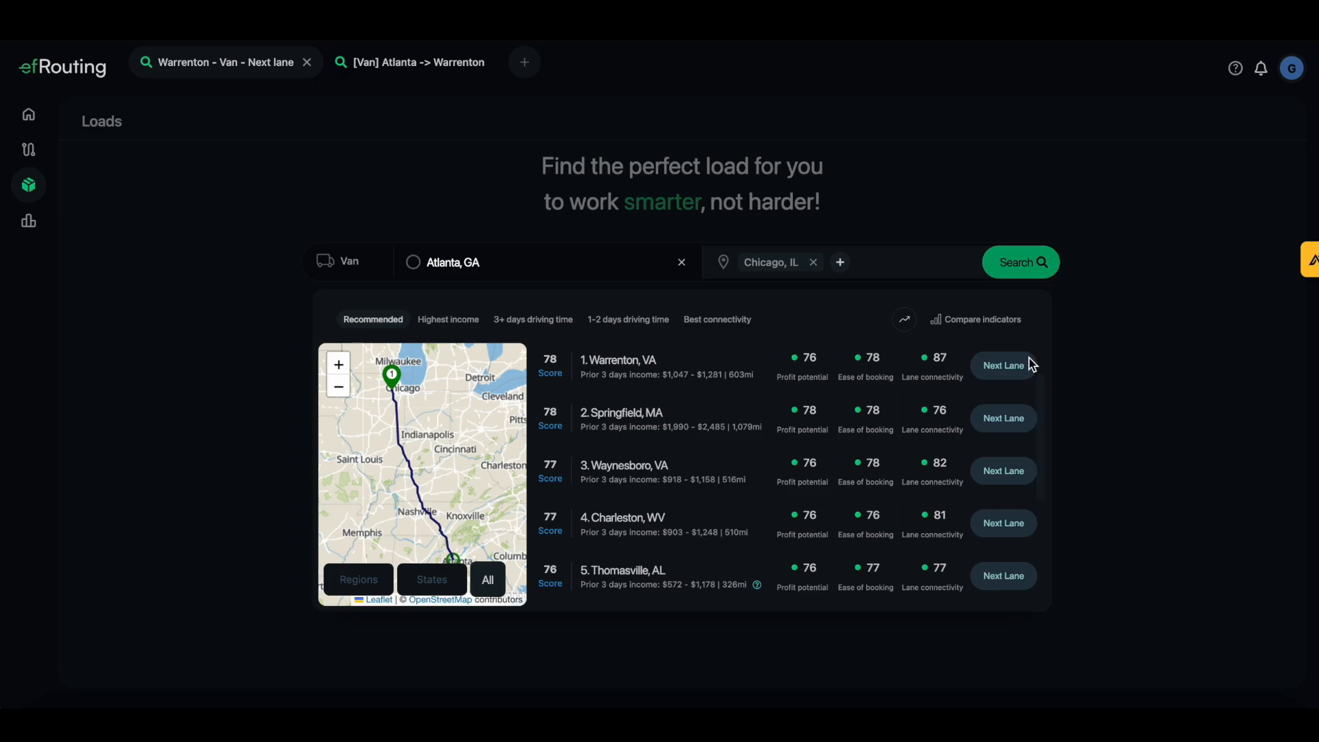
Replace Chicago, IL with Warrenton, Springfield and Waynesboro as destinations and run the search
left_click(813, 263)
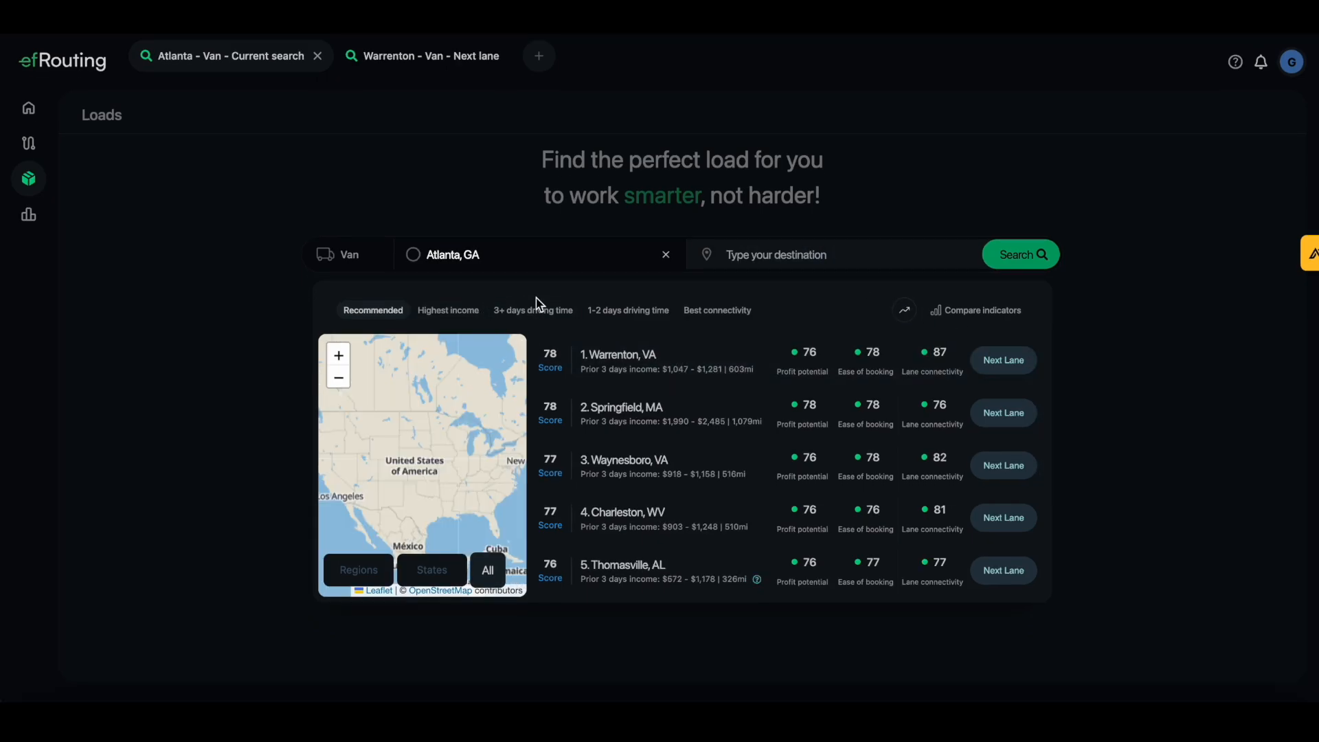
left_click(671, 358)
left_click(679, 414)
left_click(684, 468)
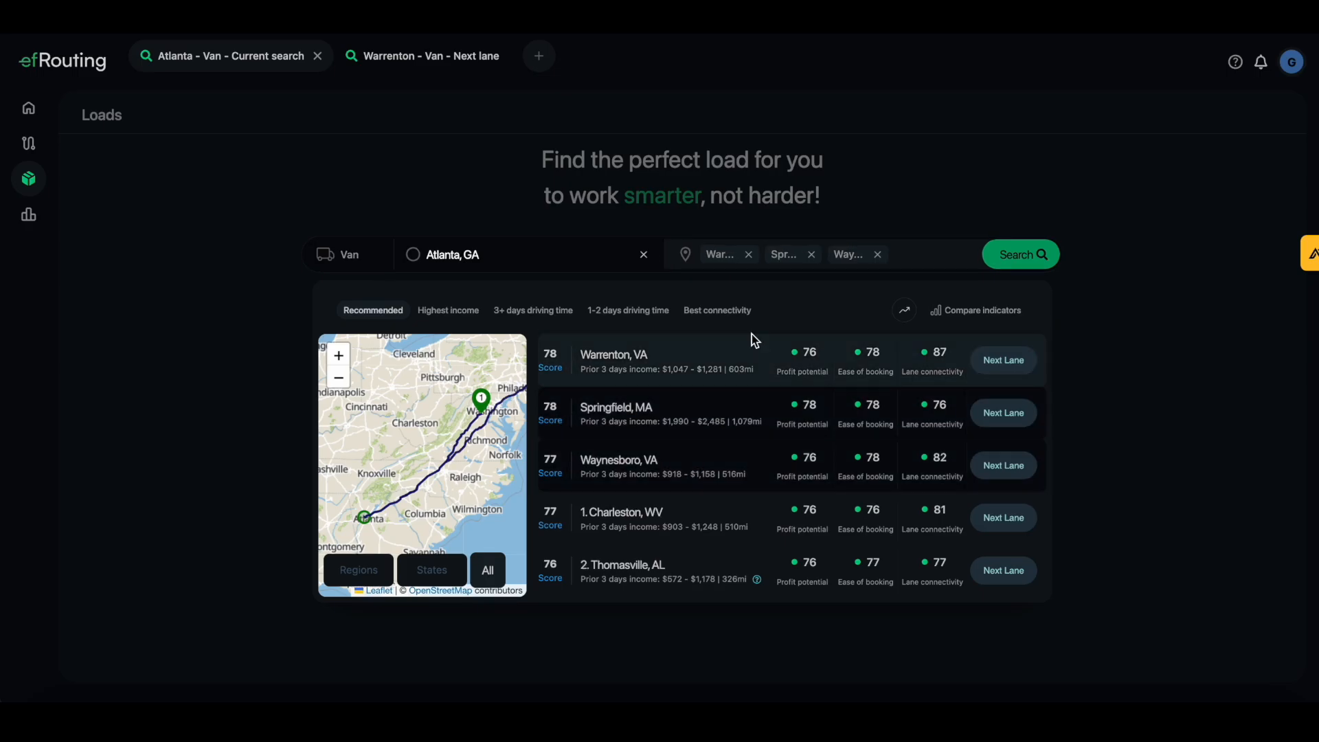
left_click(1022, 259)
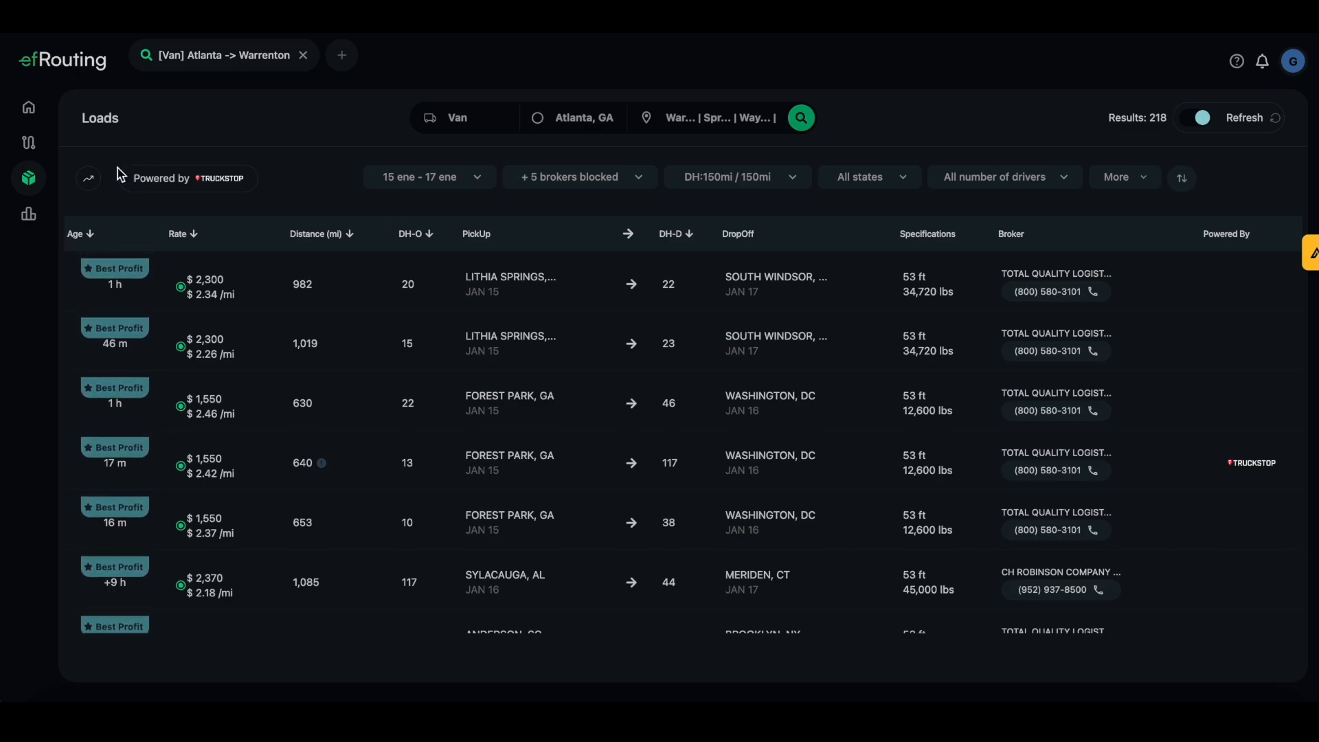
left_click(88, 179)
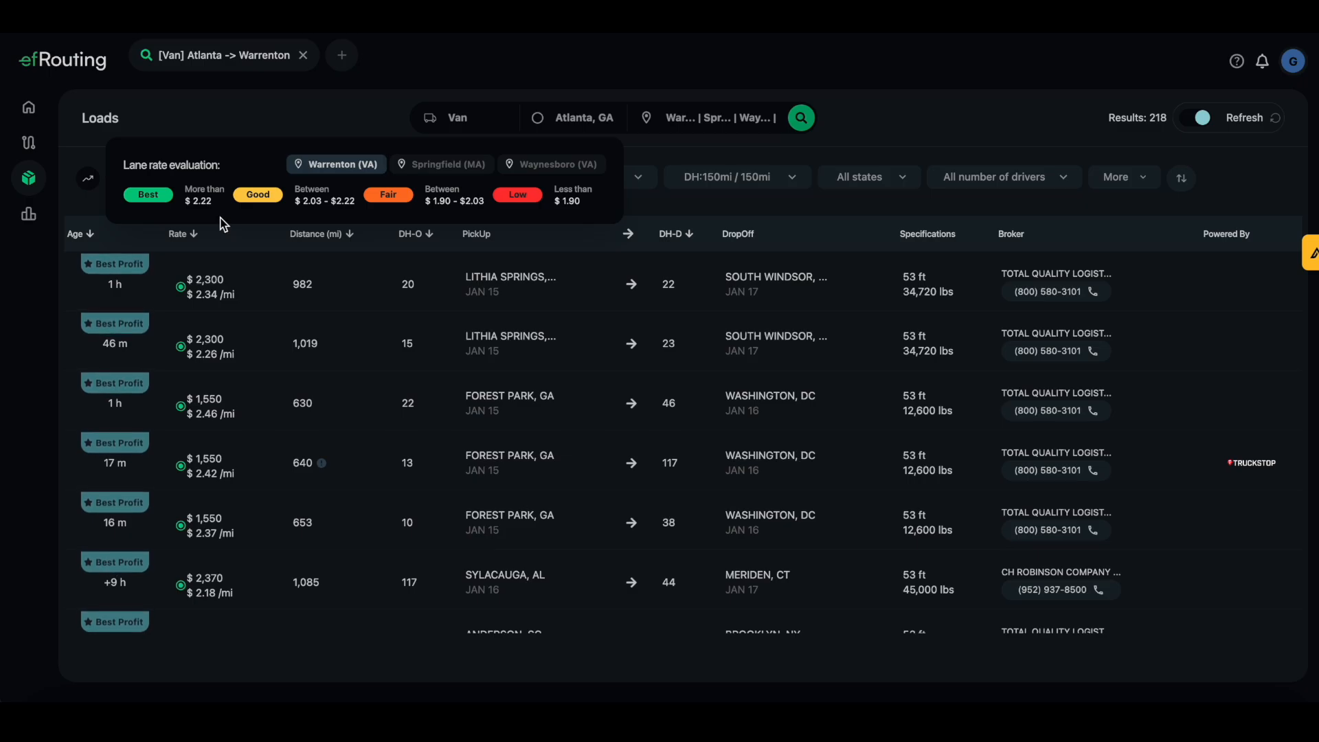
left_click(82, 182)
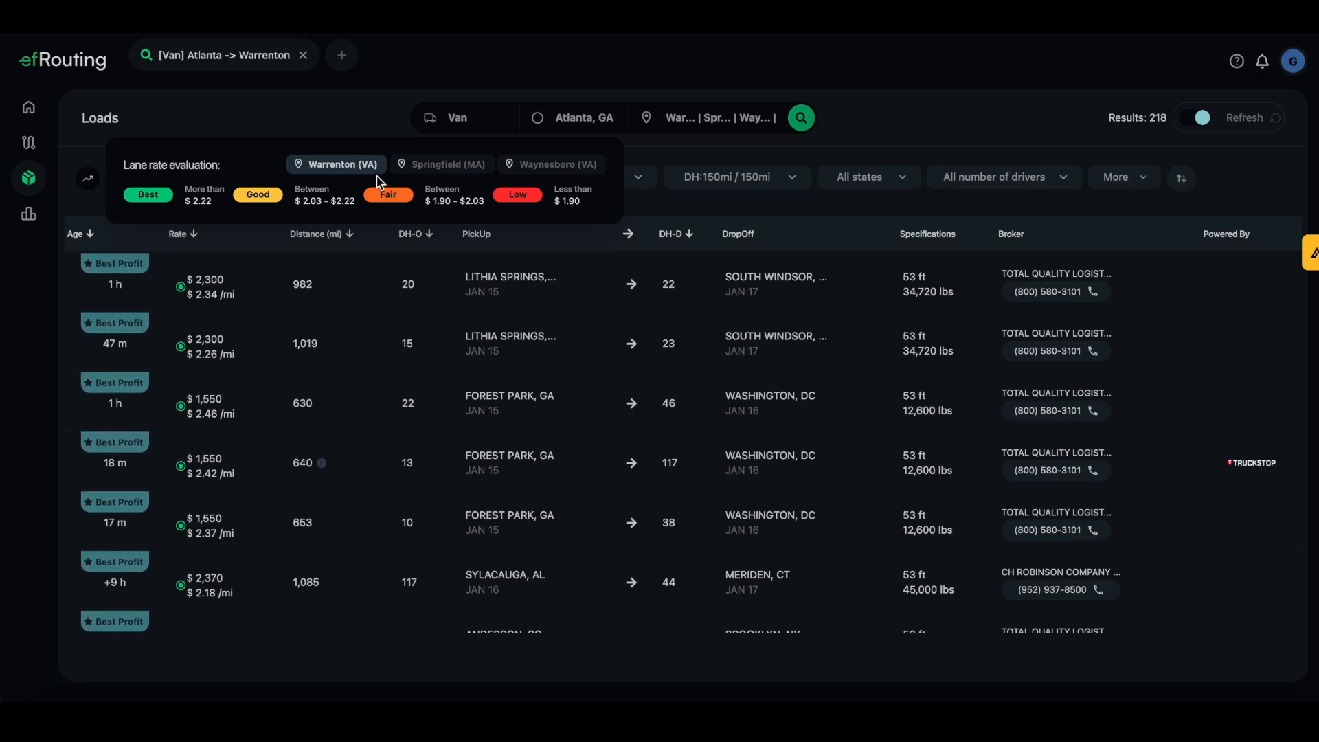
left_click(445, 170)
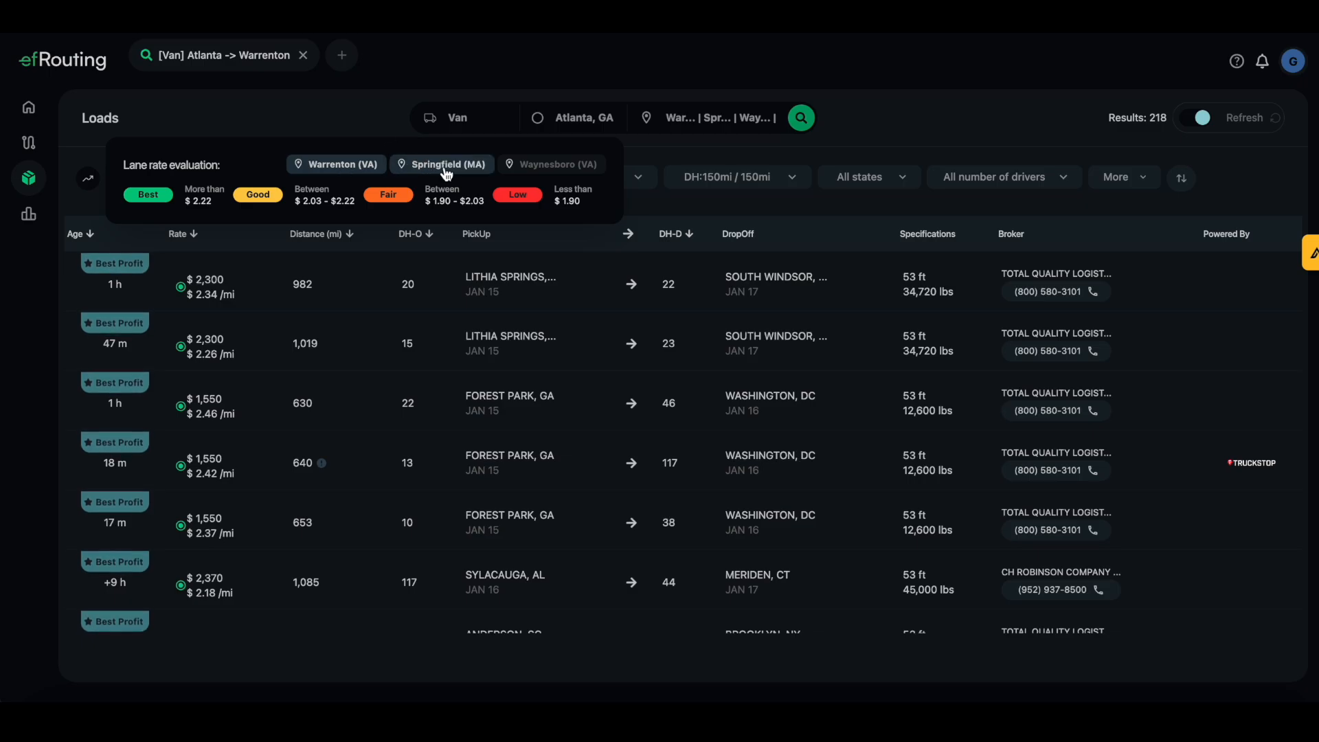
left_click(548, 167)
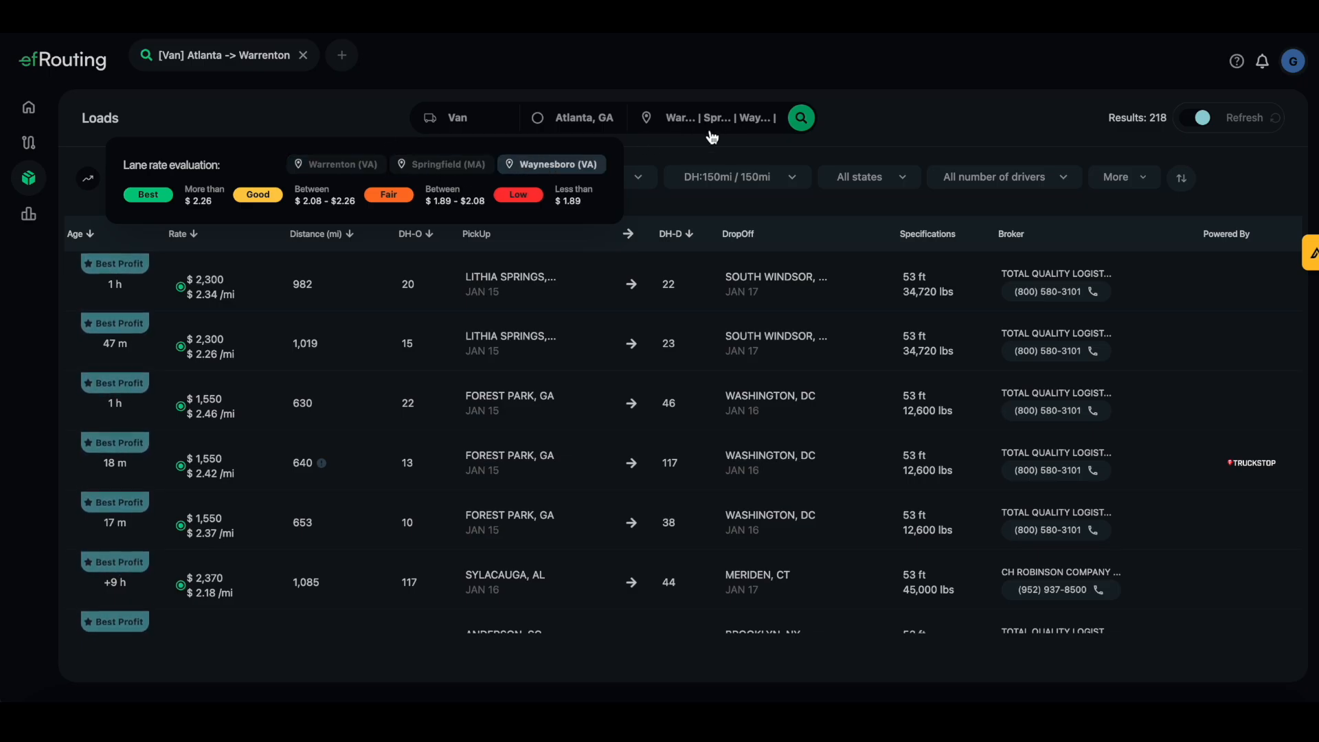
left_click(92, 181)
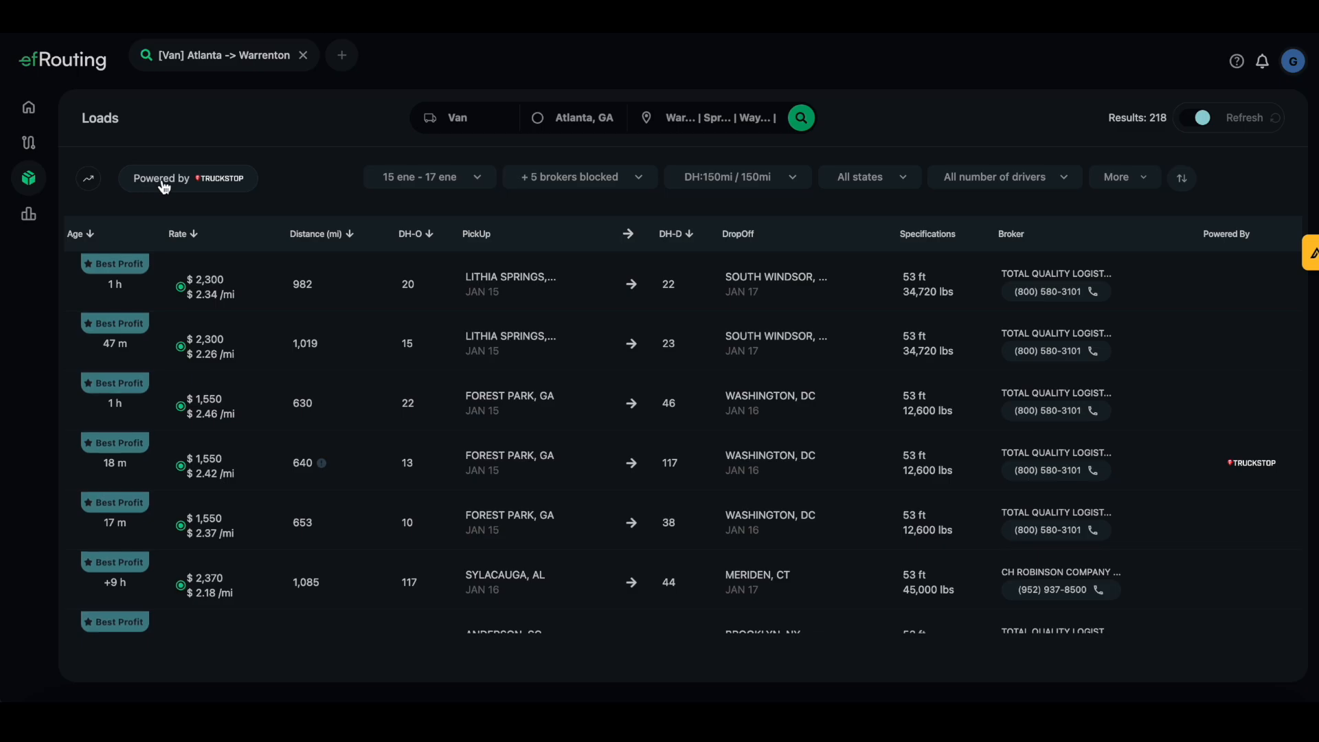
left_click(190, 188)
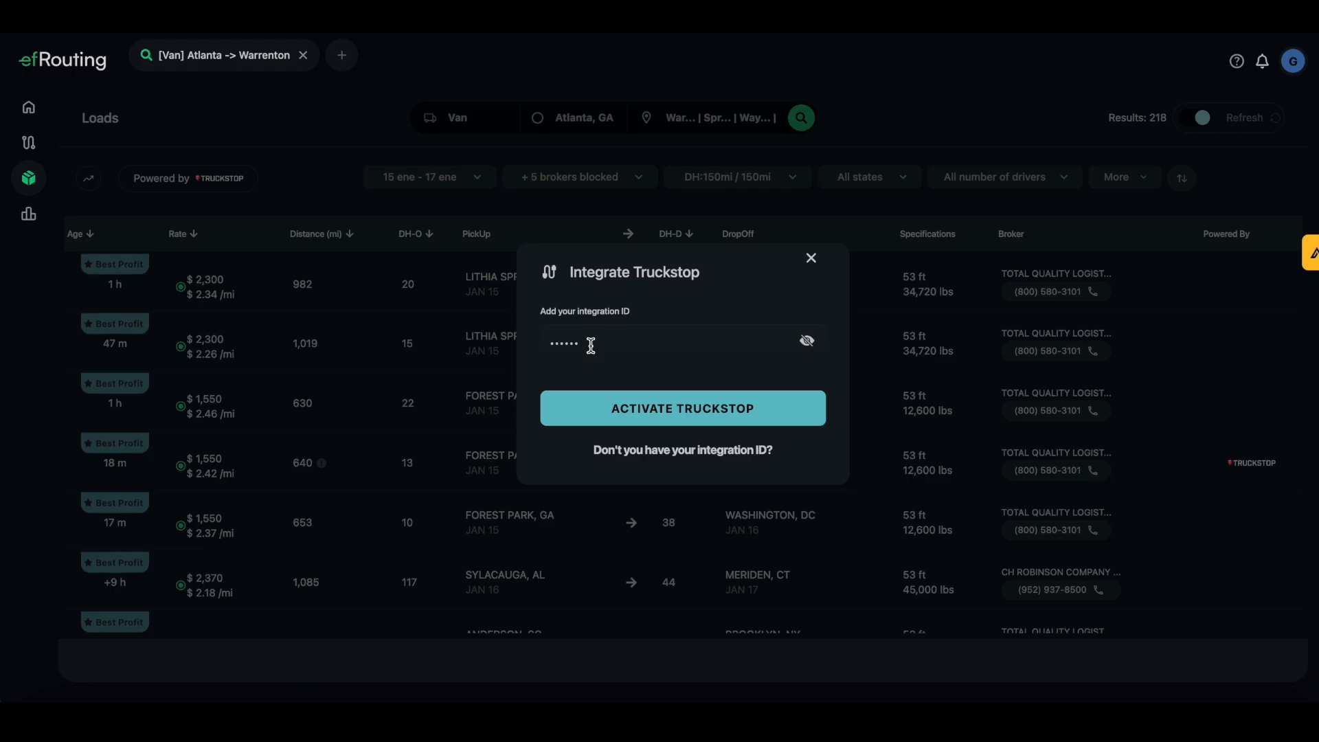
left_click(810, 259)
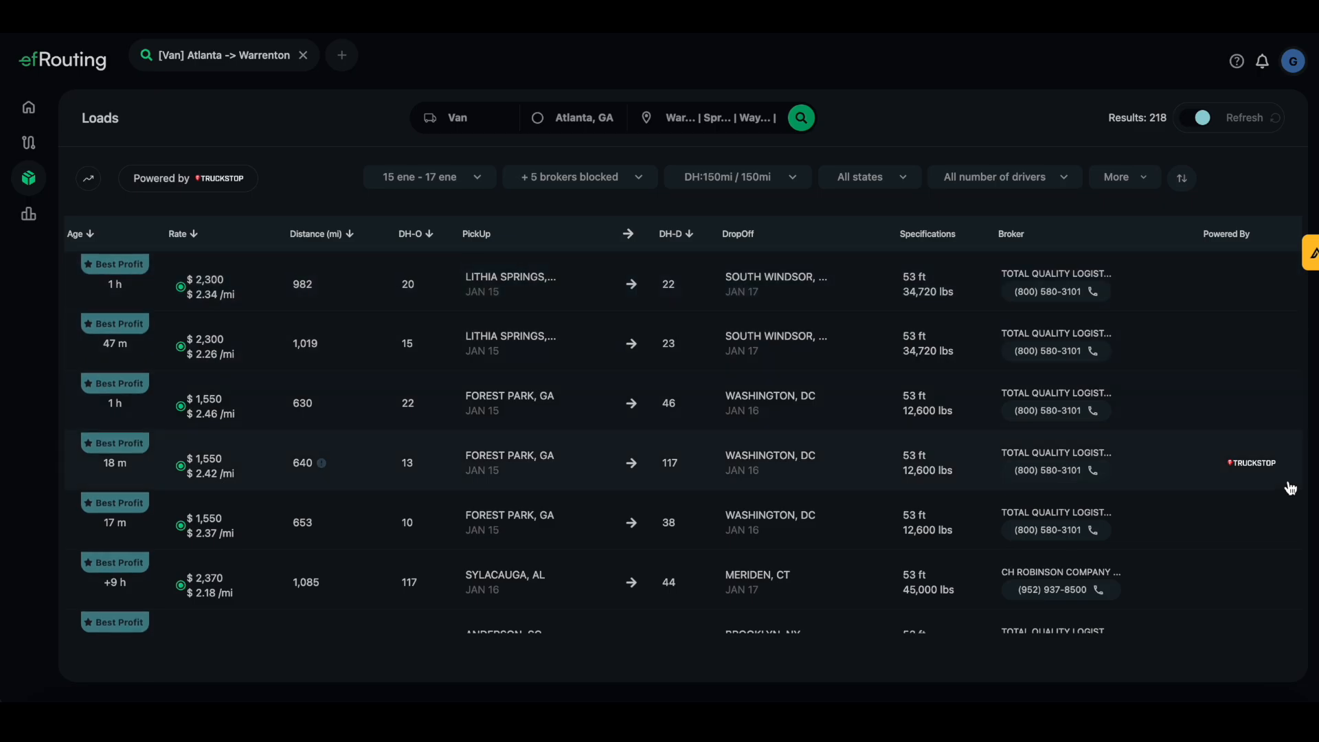
Confirm the January 15–17 pick-up dates in the date filter
scroll(1183, 480, "down", 1)
scroll(1183, 479, "down", 2)
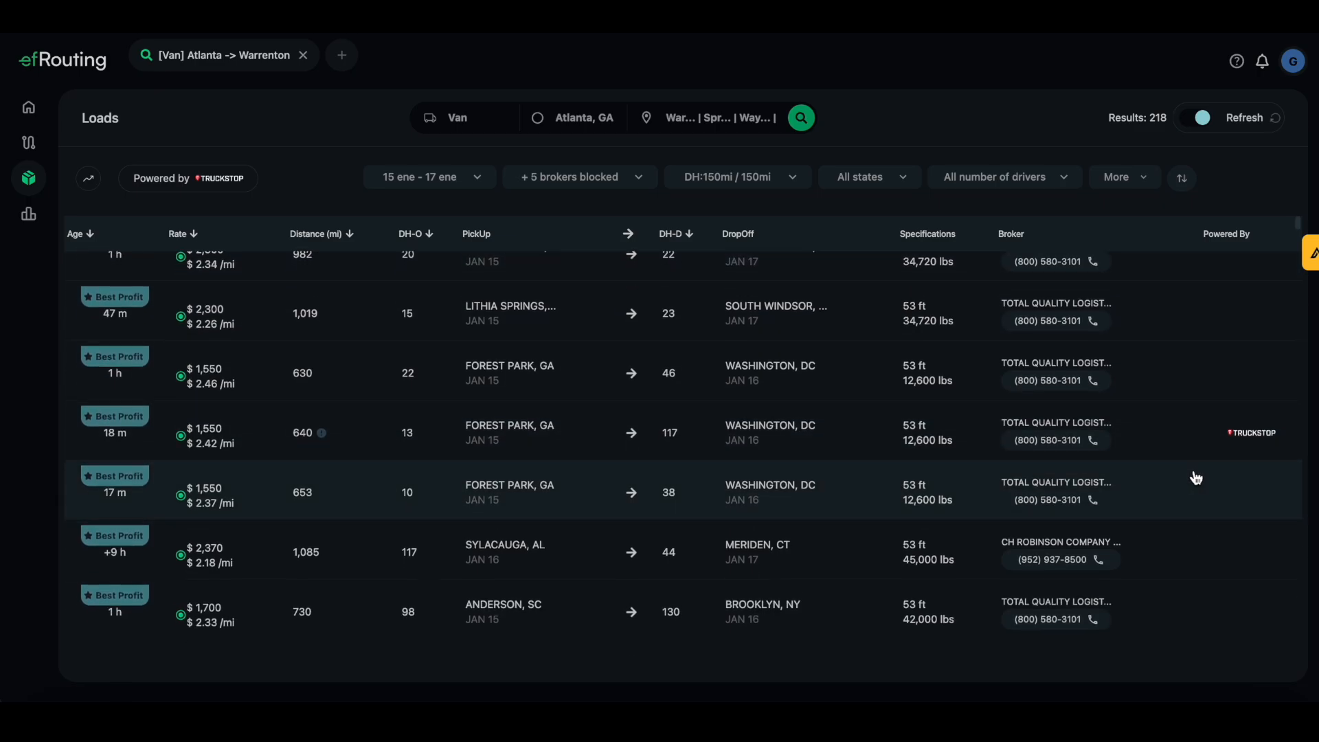
scroll(1257, 571, "up", 1)
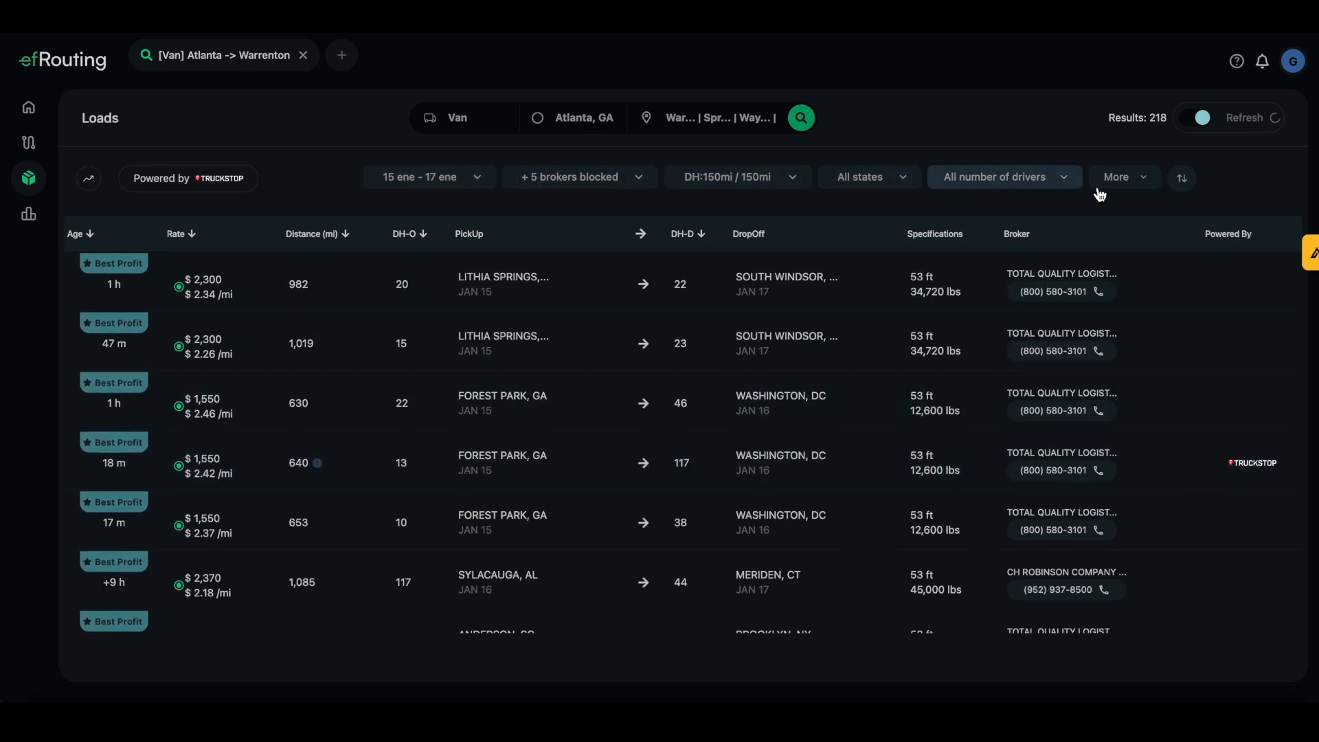
left_click(464, 179)
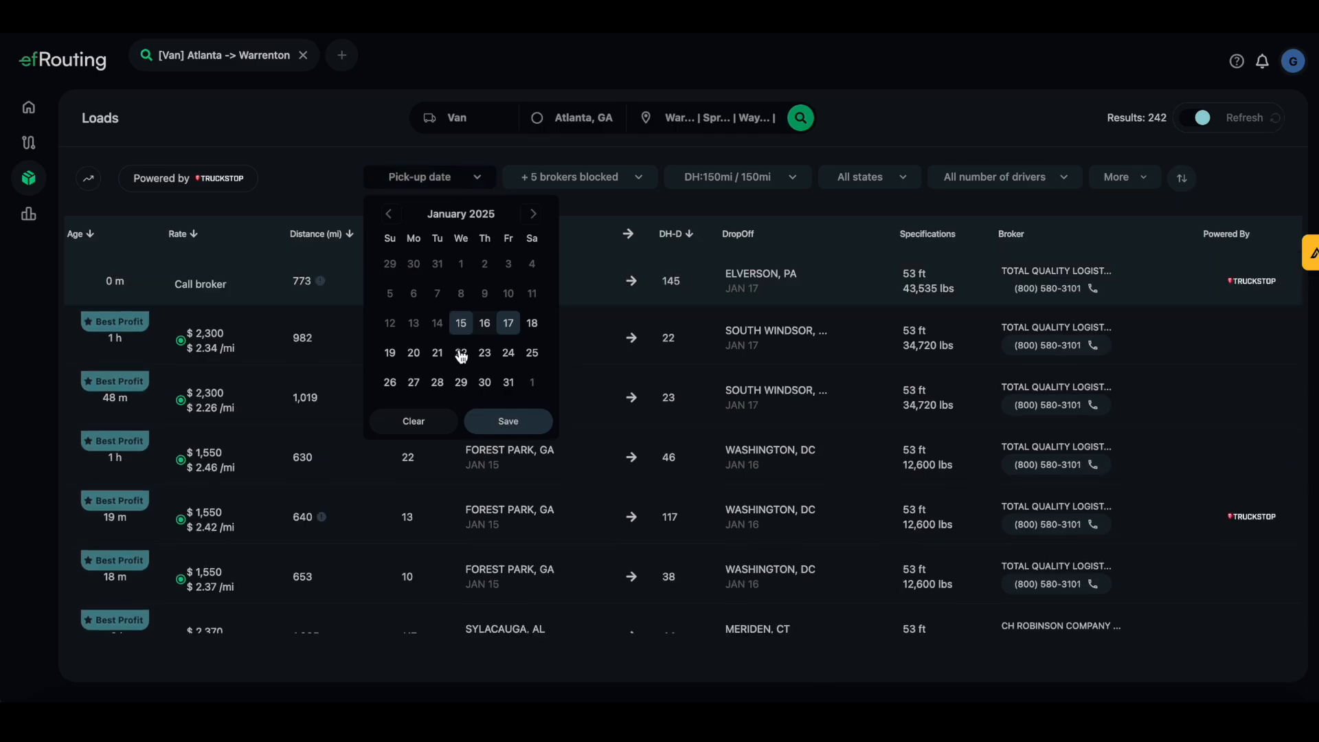
left_click(512, 423)
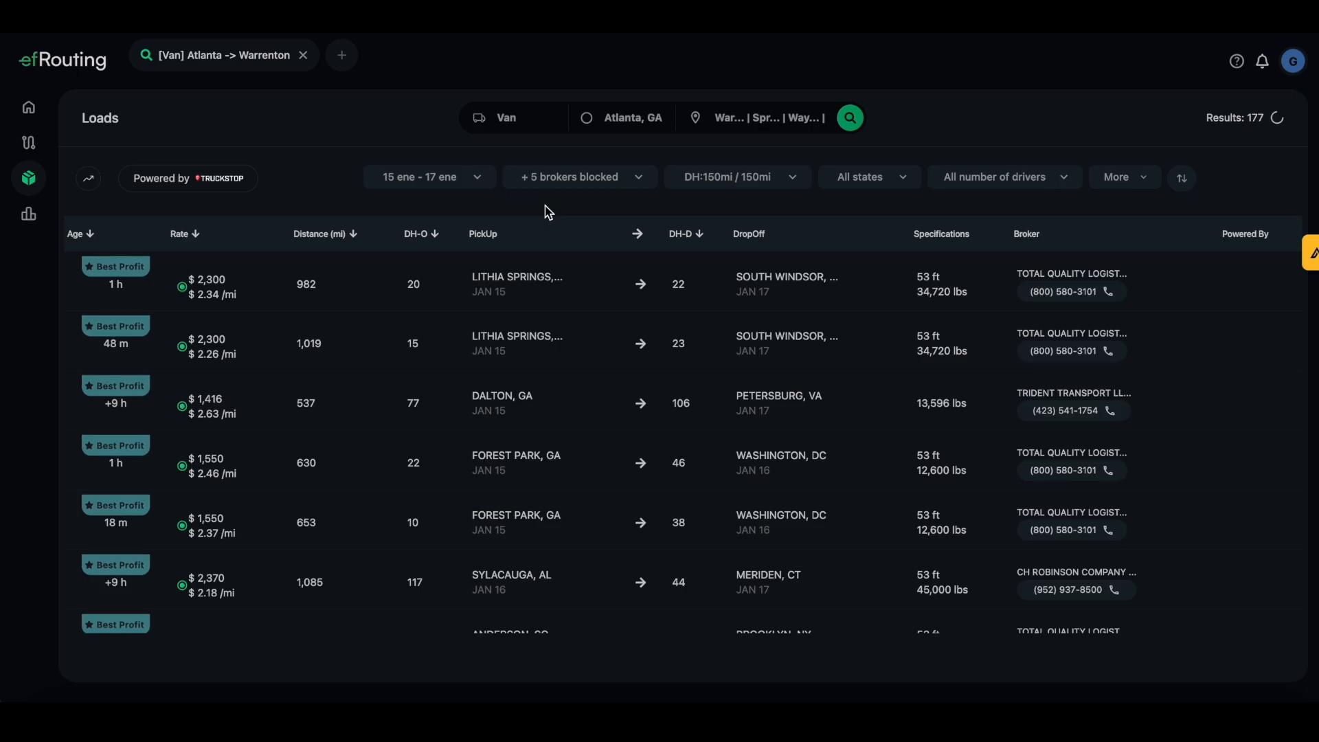
Block 10-4 BROKERAGE LLC, 10-4 GLOBAL LLC, 10-4 LOGISTICS LLC and 10-65 LOGISTICS LLC
left_click(627, 183)
scroll(581, 287, "down", 2)
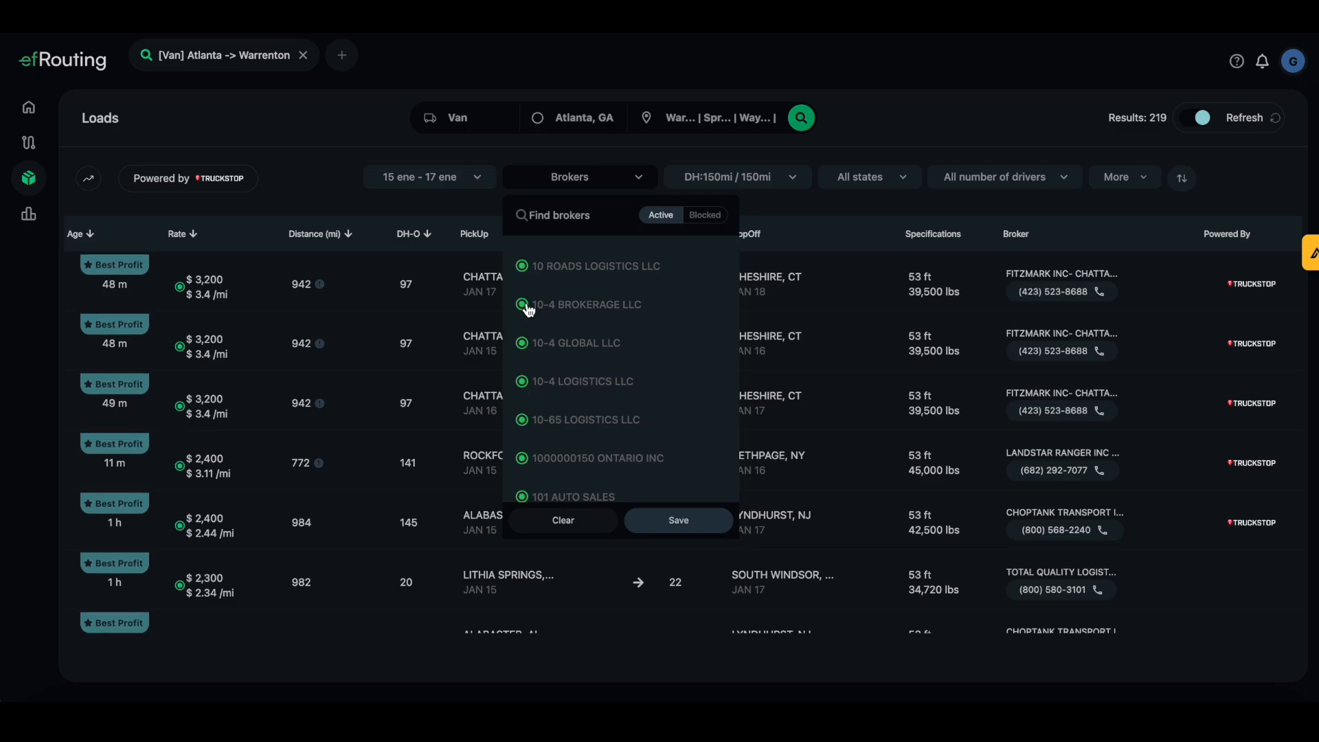
left_click(528, 307)
left_click(525, 345)
left_click(521, 381)
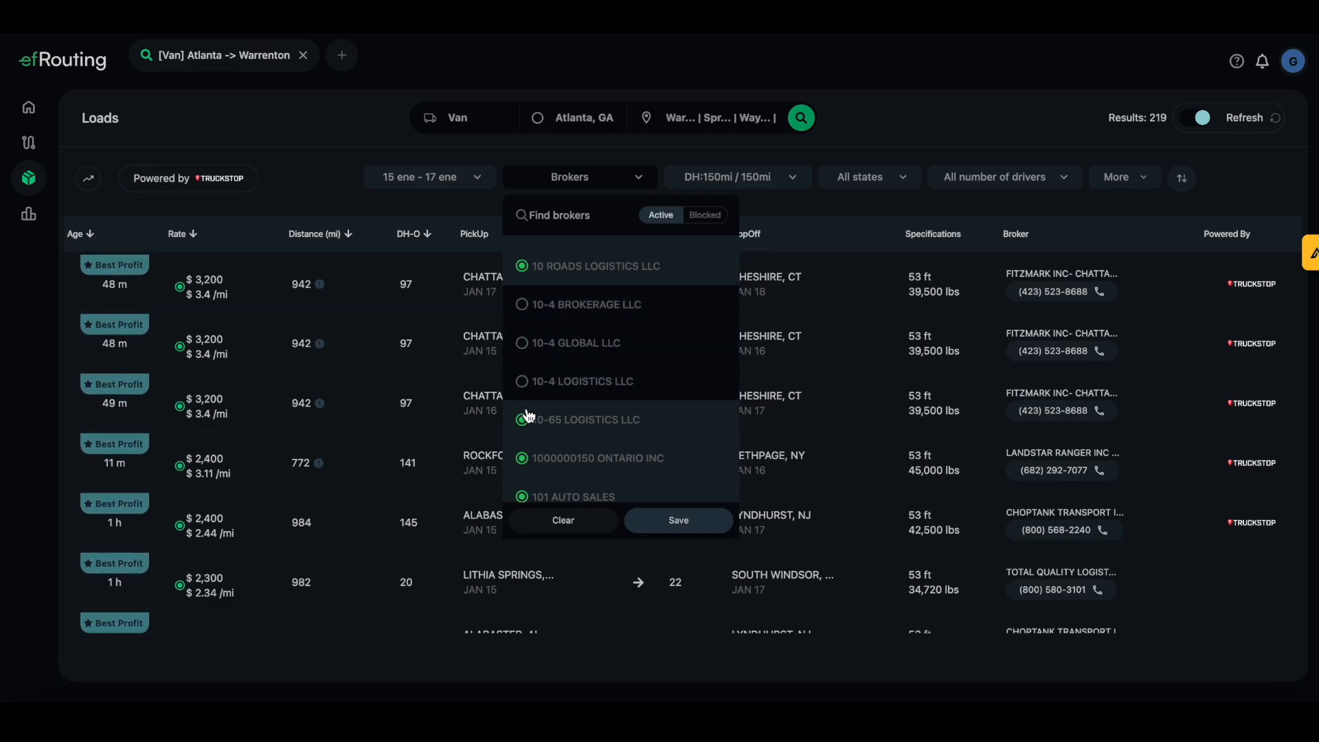
left_click(525, 425)
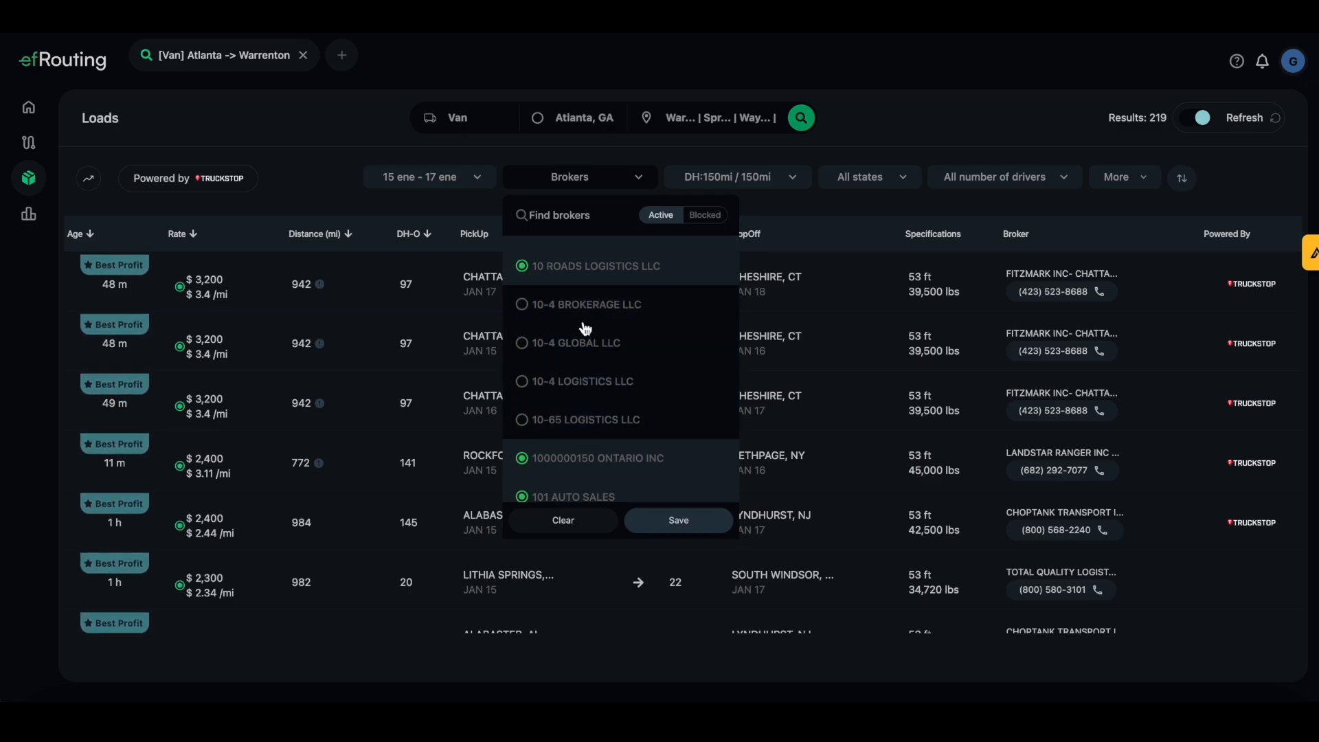
left_click(689, 529)
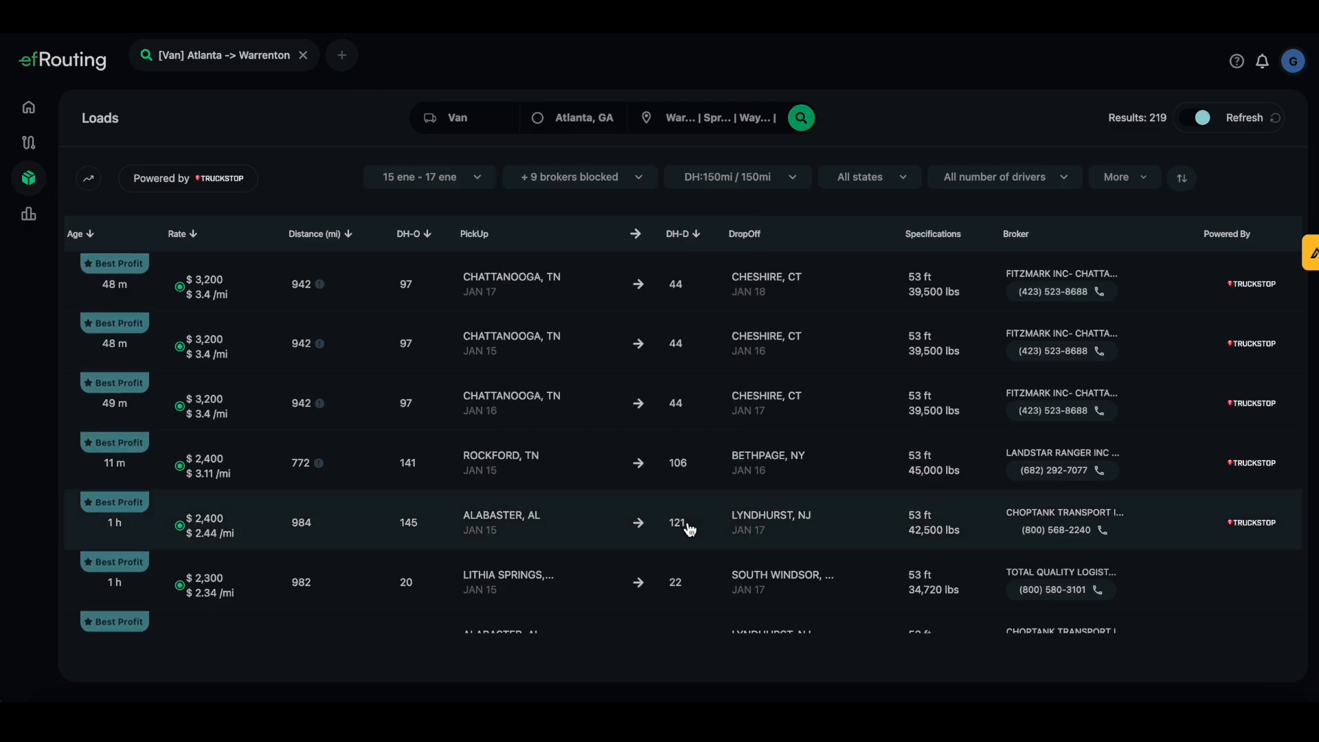
left_click(617, 186)
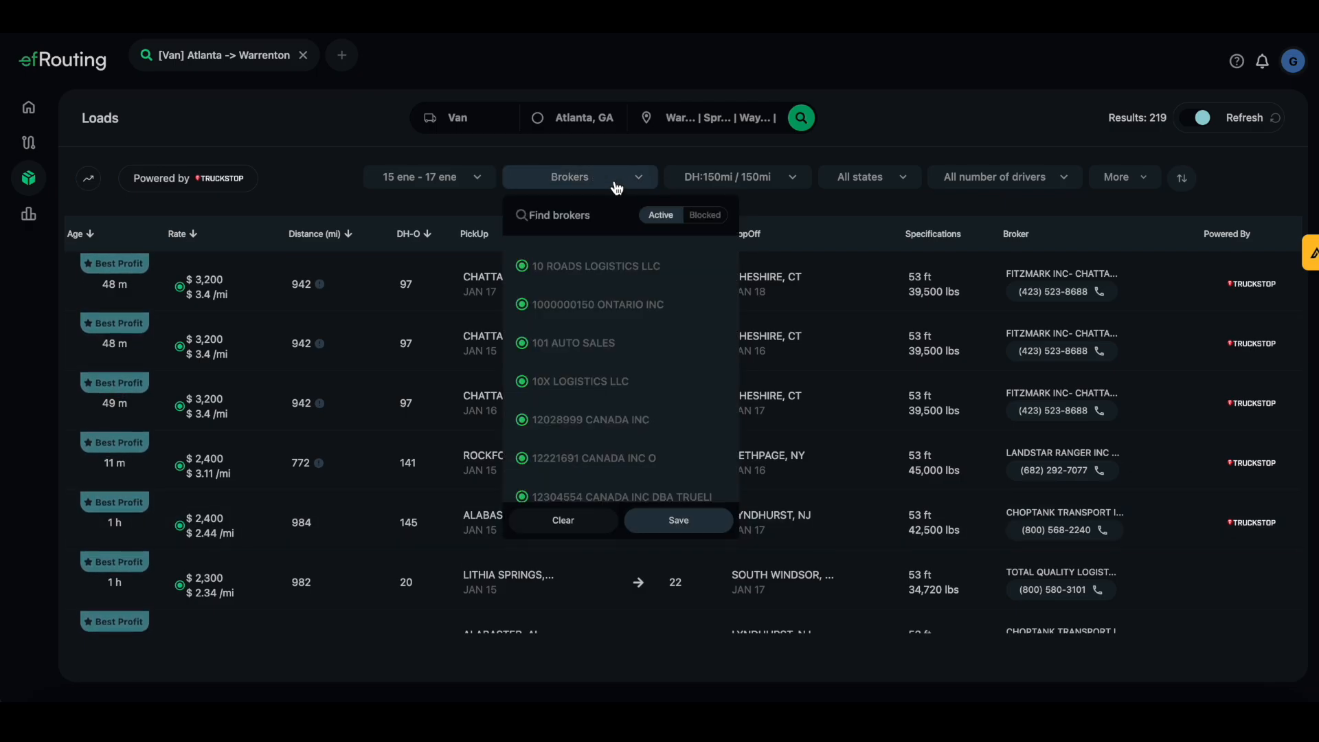
left_click(677, 518)
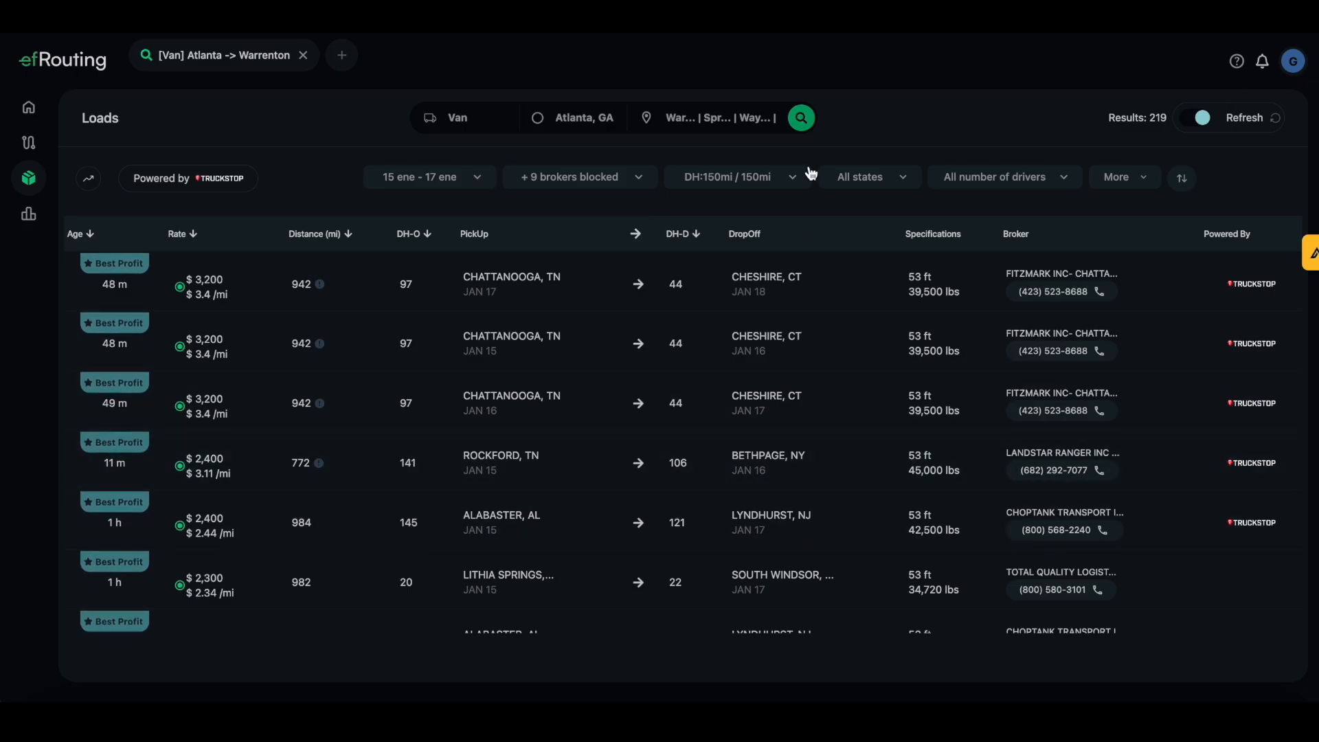
left_click(788, 180)
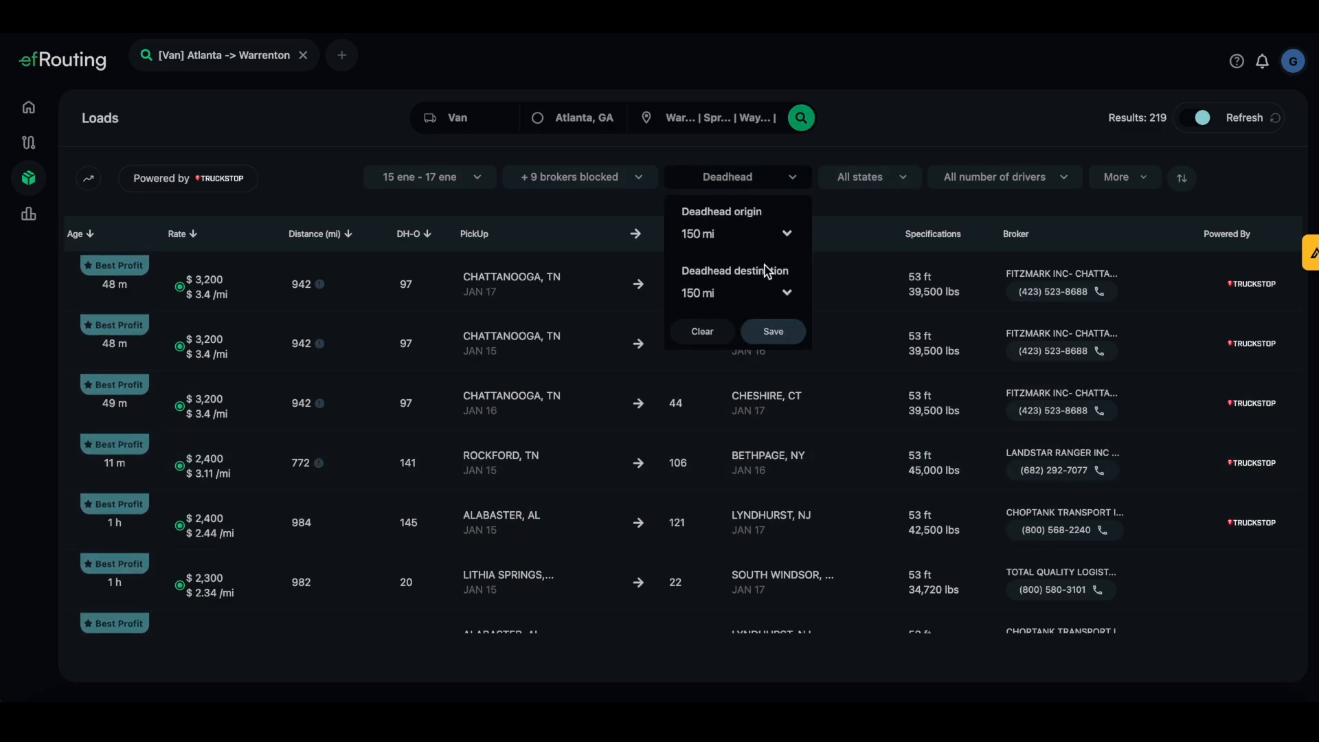
Leave deadhead unchanged, keep all states and all numbers of drivers in the filters
left_click(897, 140)
left_click(903, 184)
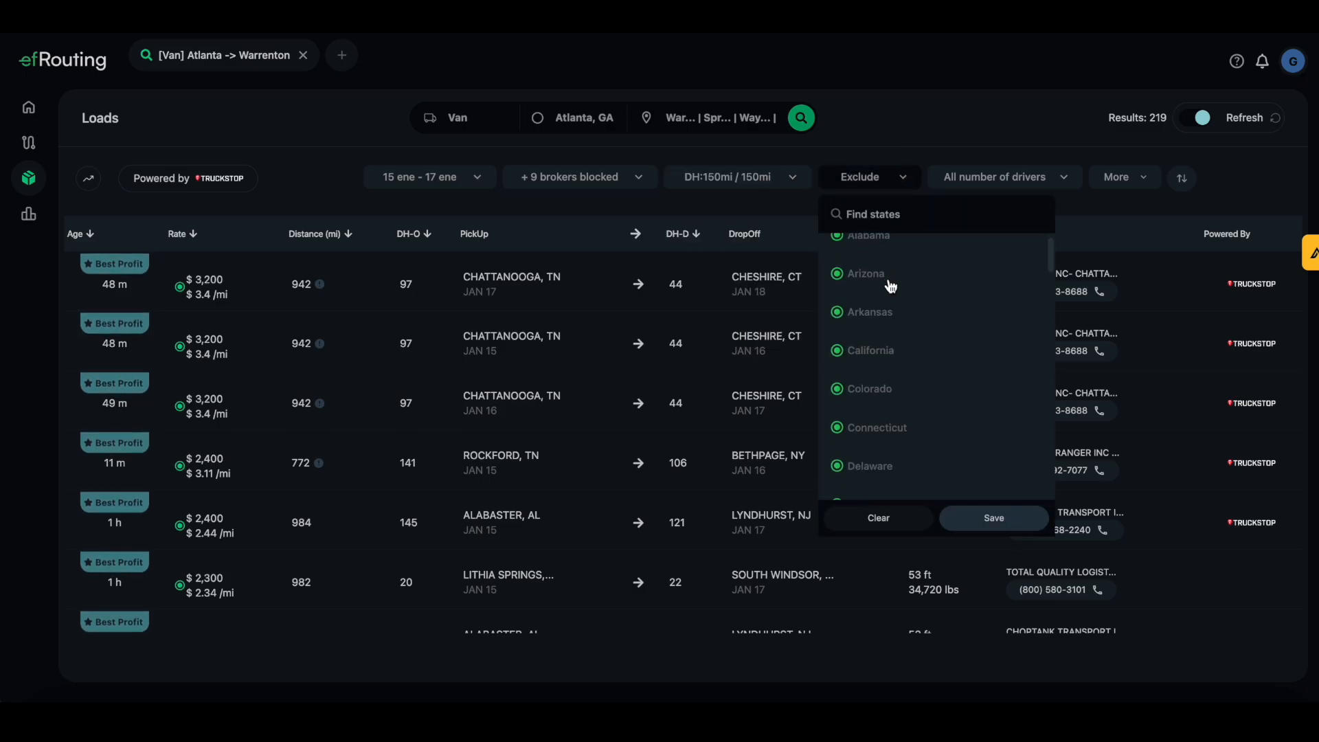
scroll(865, 394, "down", 2)
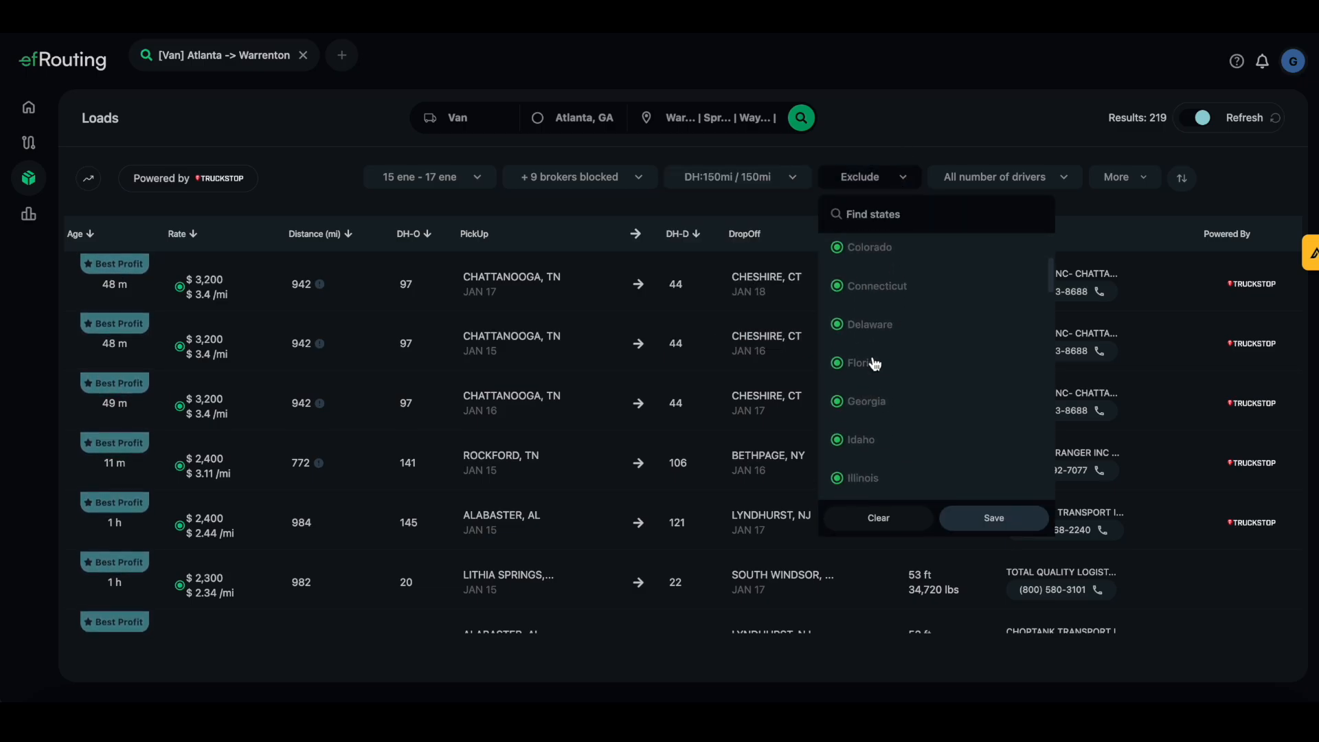
scroll(875, 363, "up", 2)
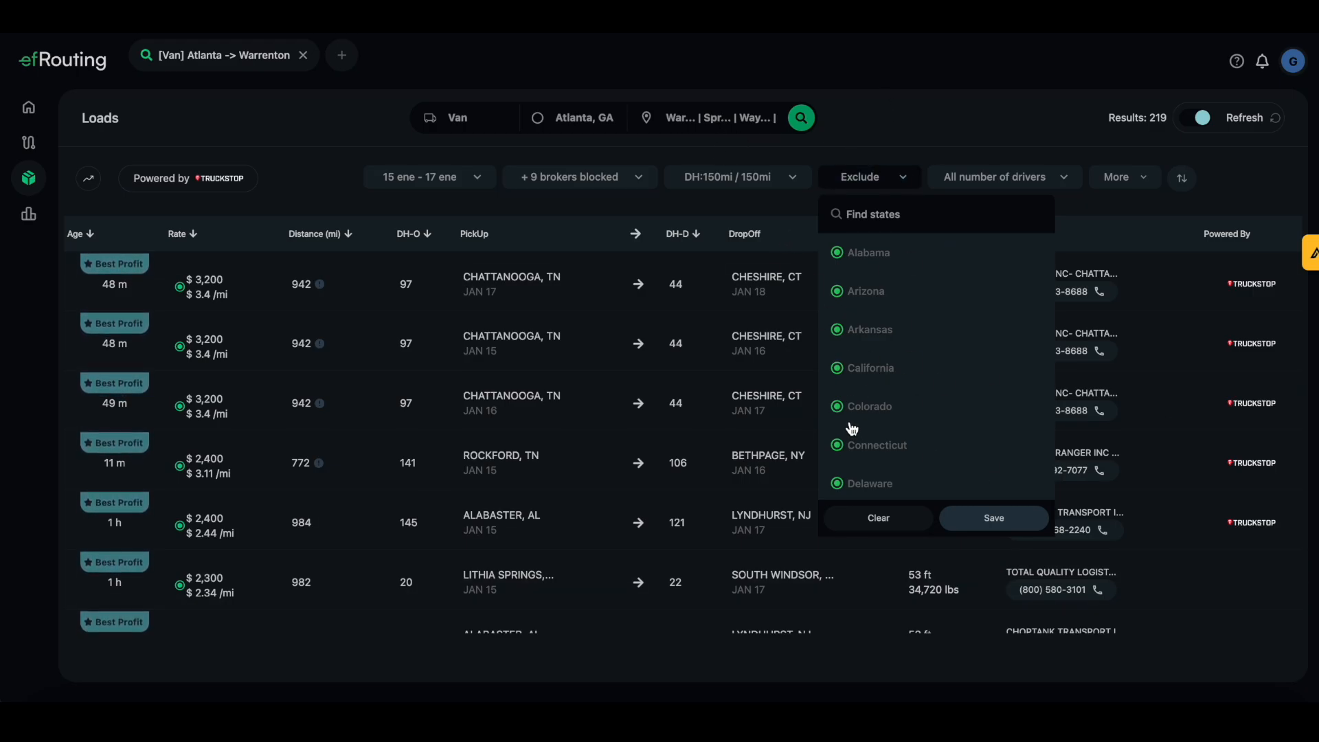
left_click(902, 70)
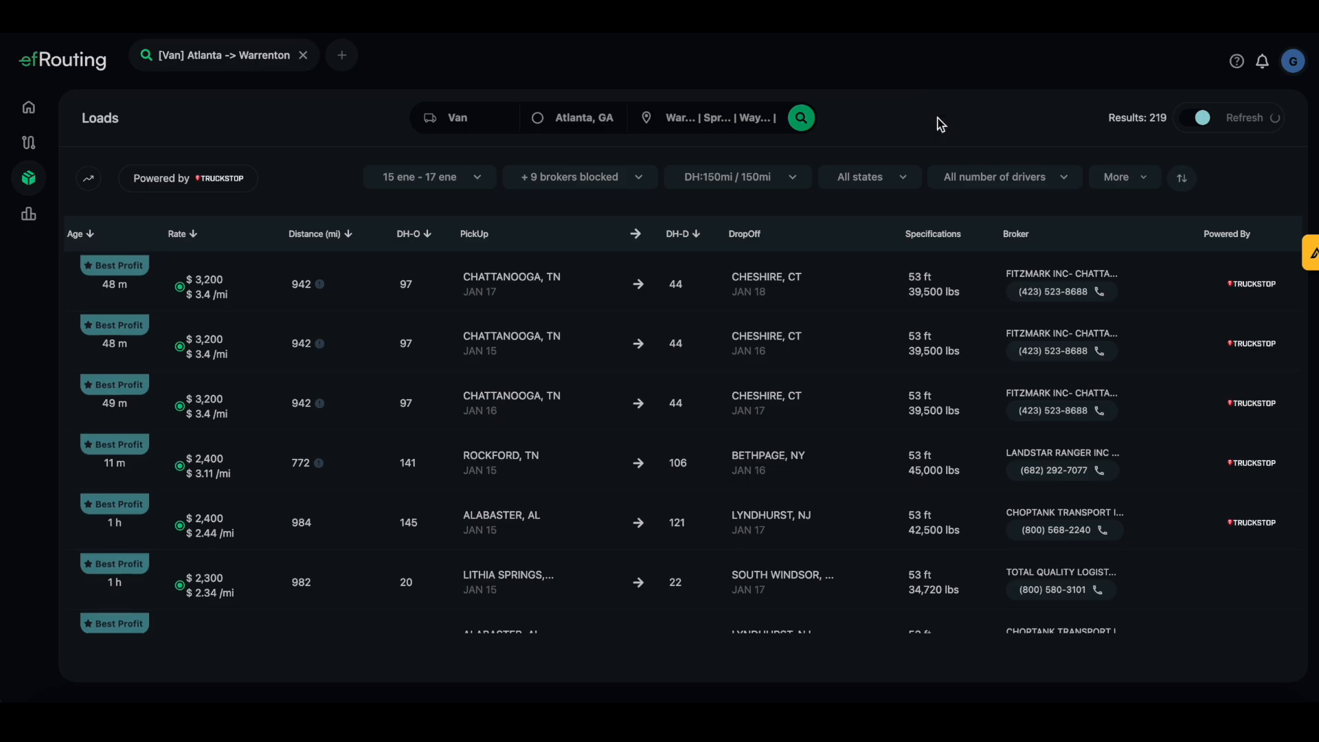
left_click(1070, 180)
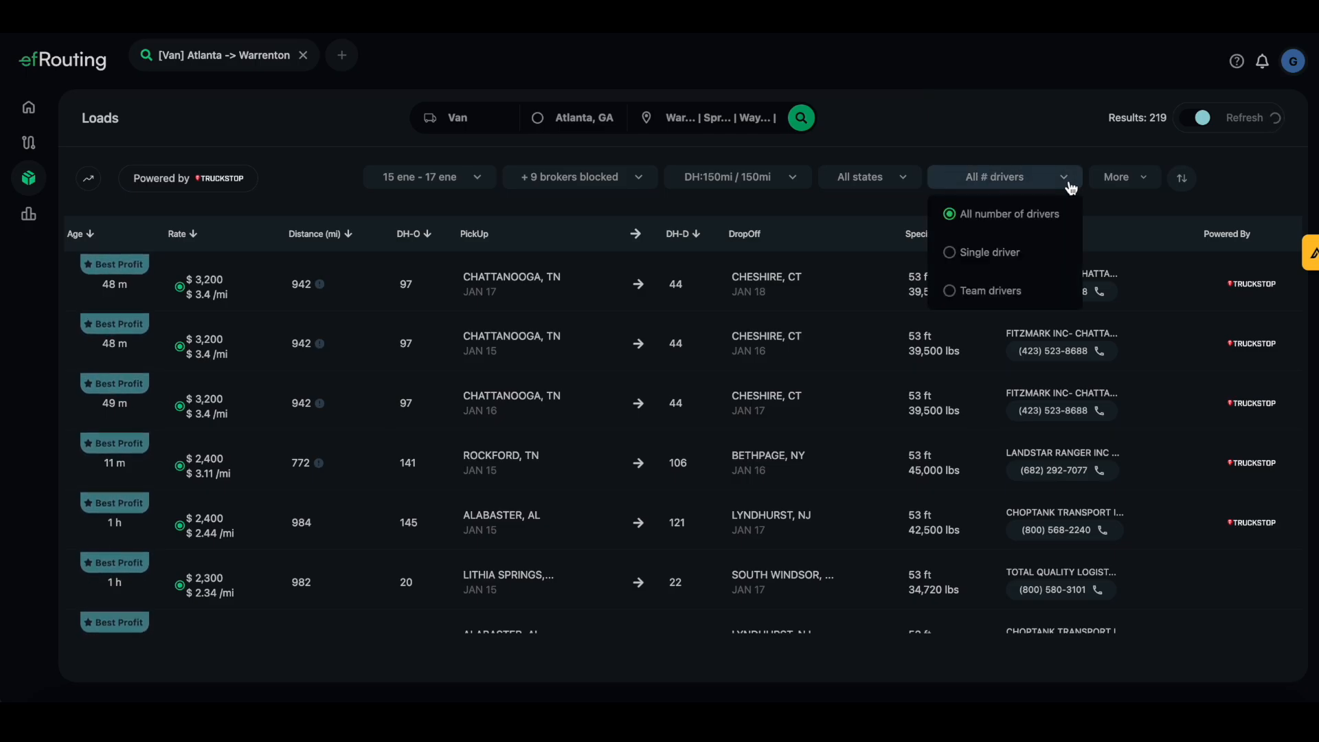
left_click(997, 119)
left_click(1142, 185)
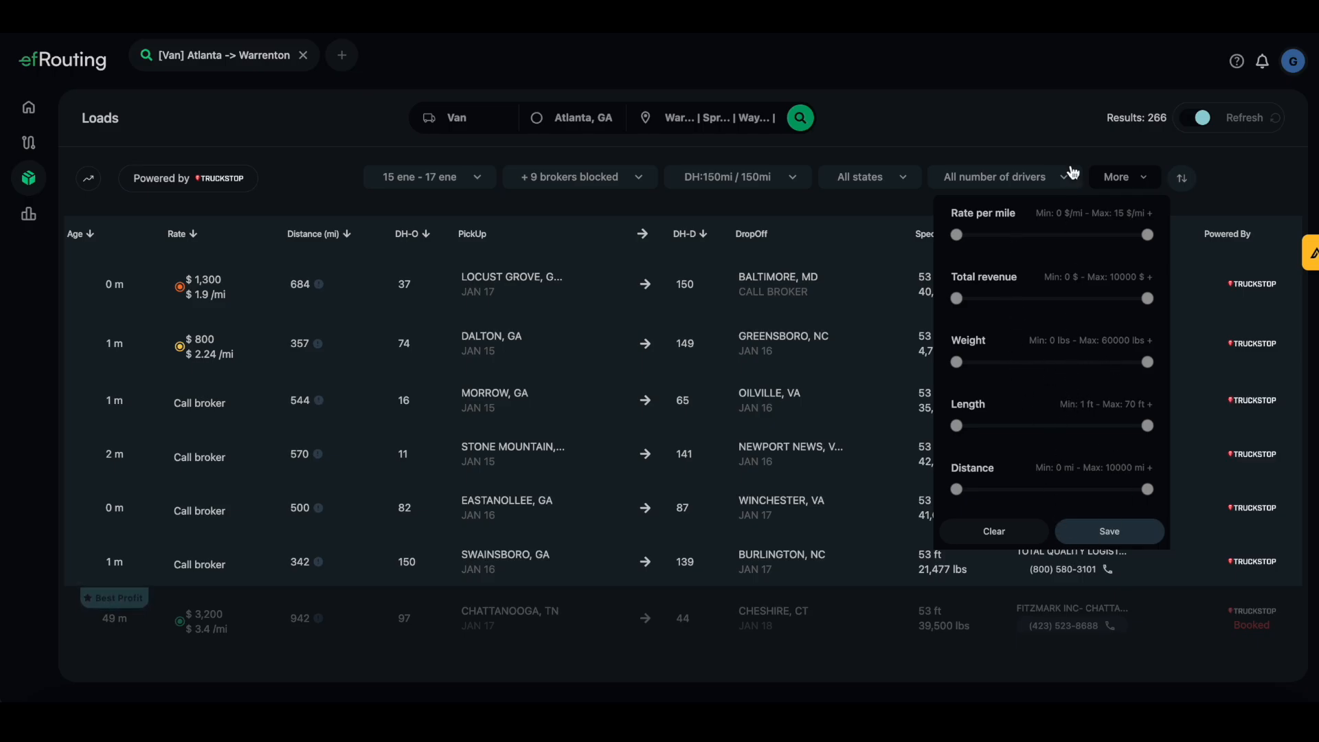
Try Age, Rate and Distance sorts, finishing with loads sorted by age, newest first
left_click(1051, 132)
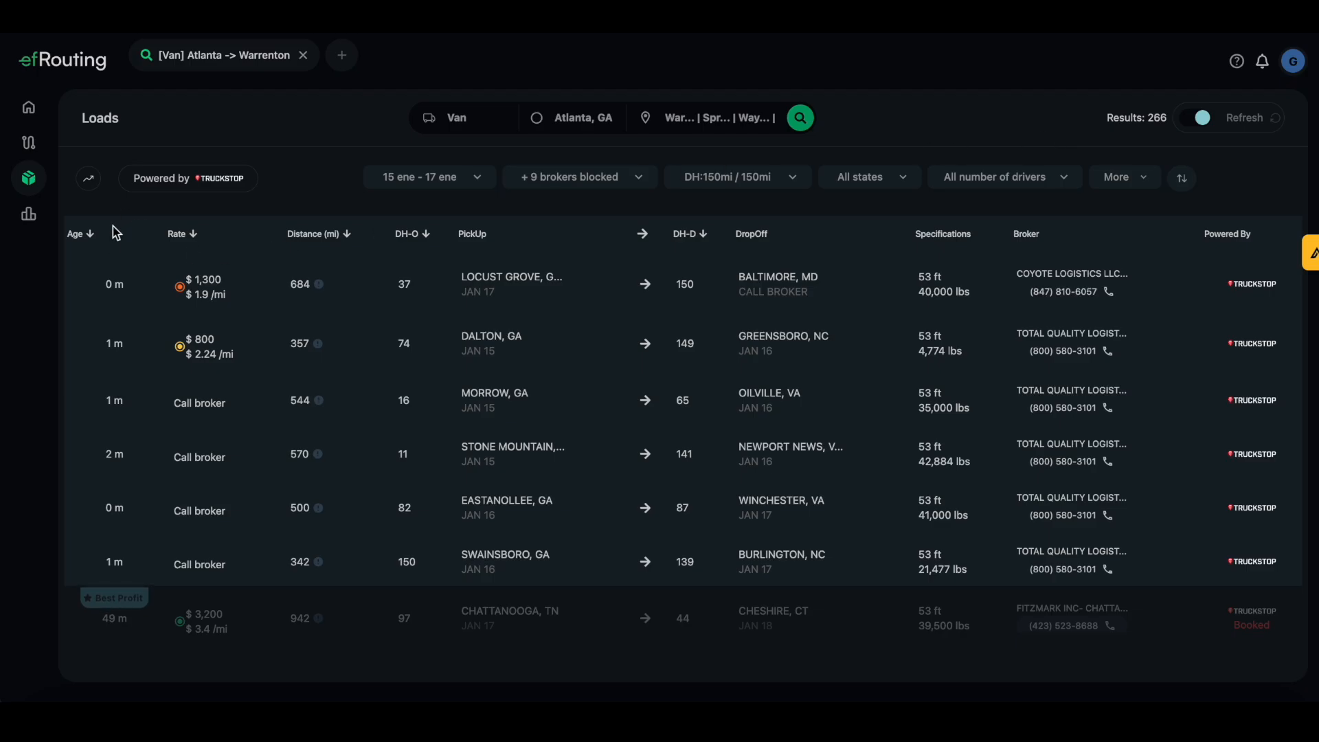
left_click(93, 237)
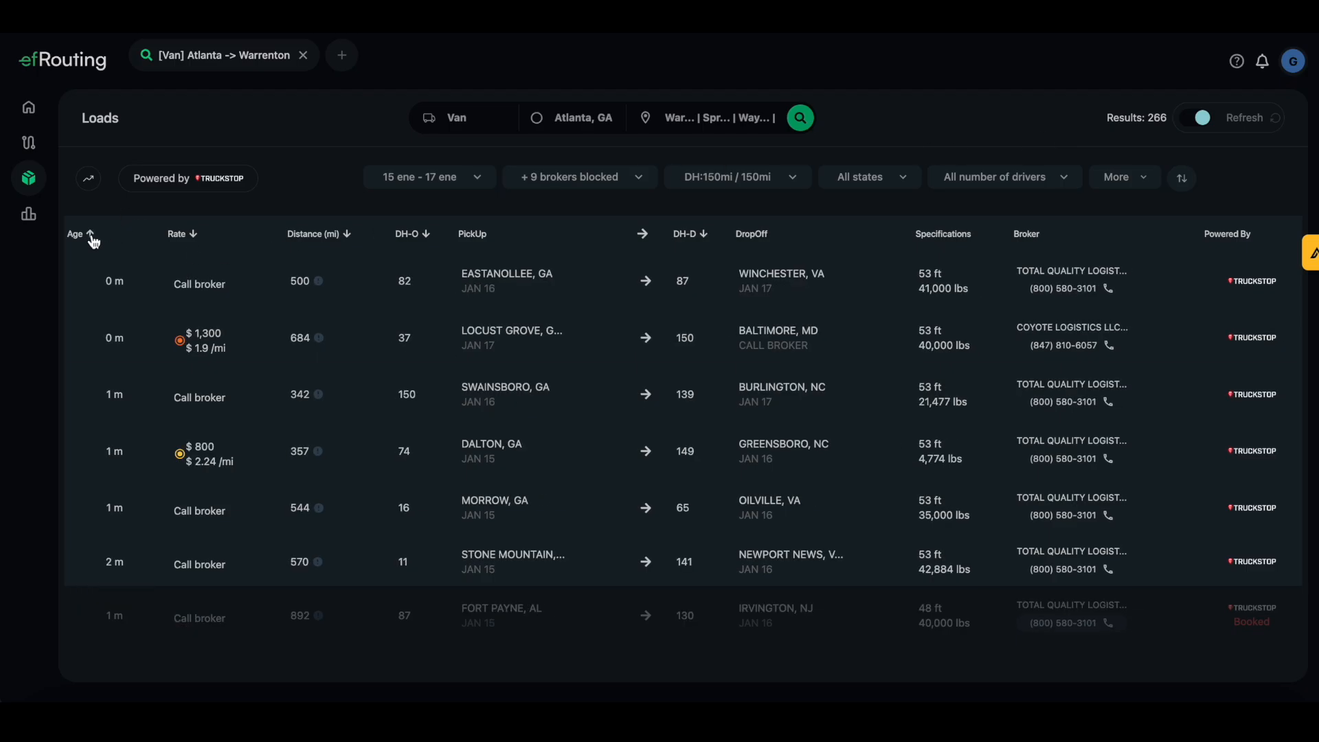
left_click(195, 237)
left_click(195, 237)
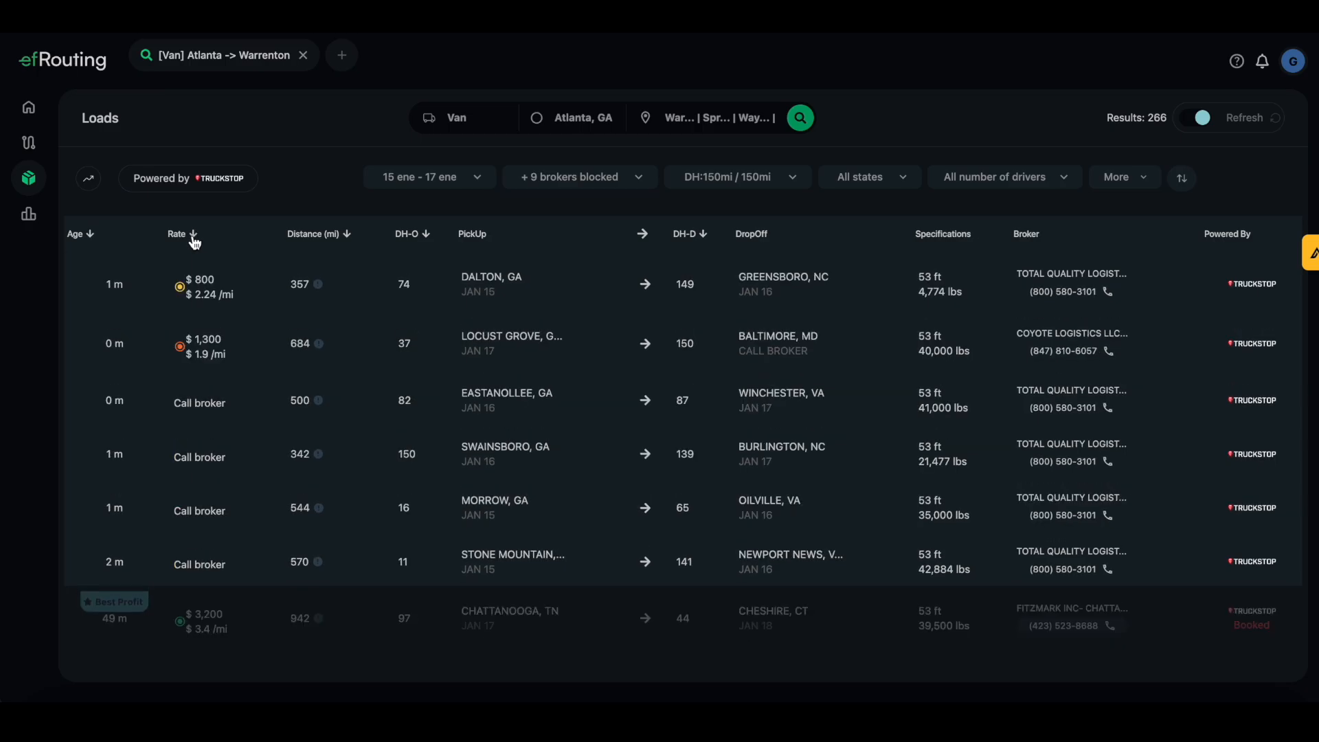
left_click(346, 237)
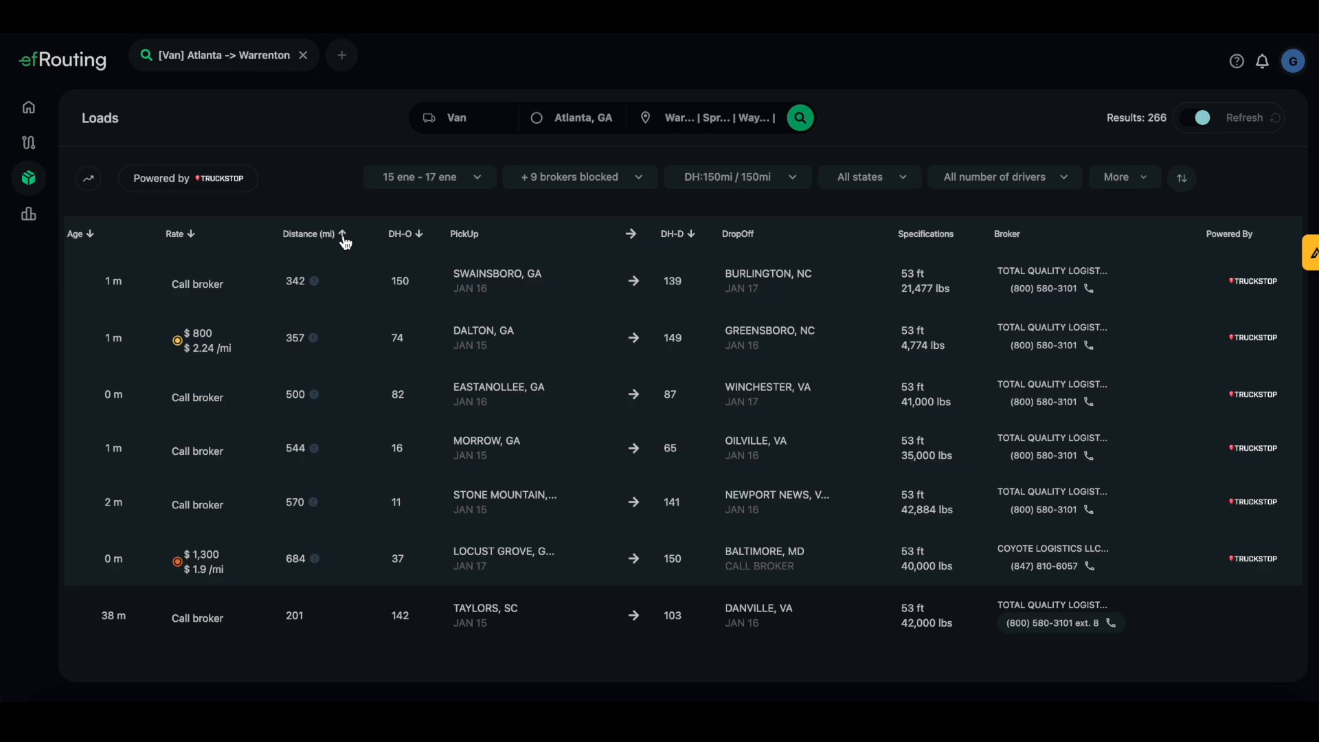
left_click(91, 237)
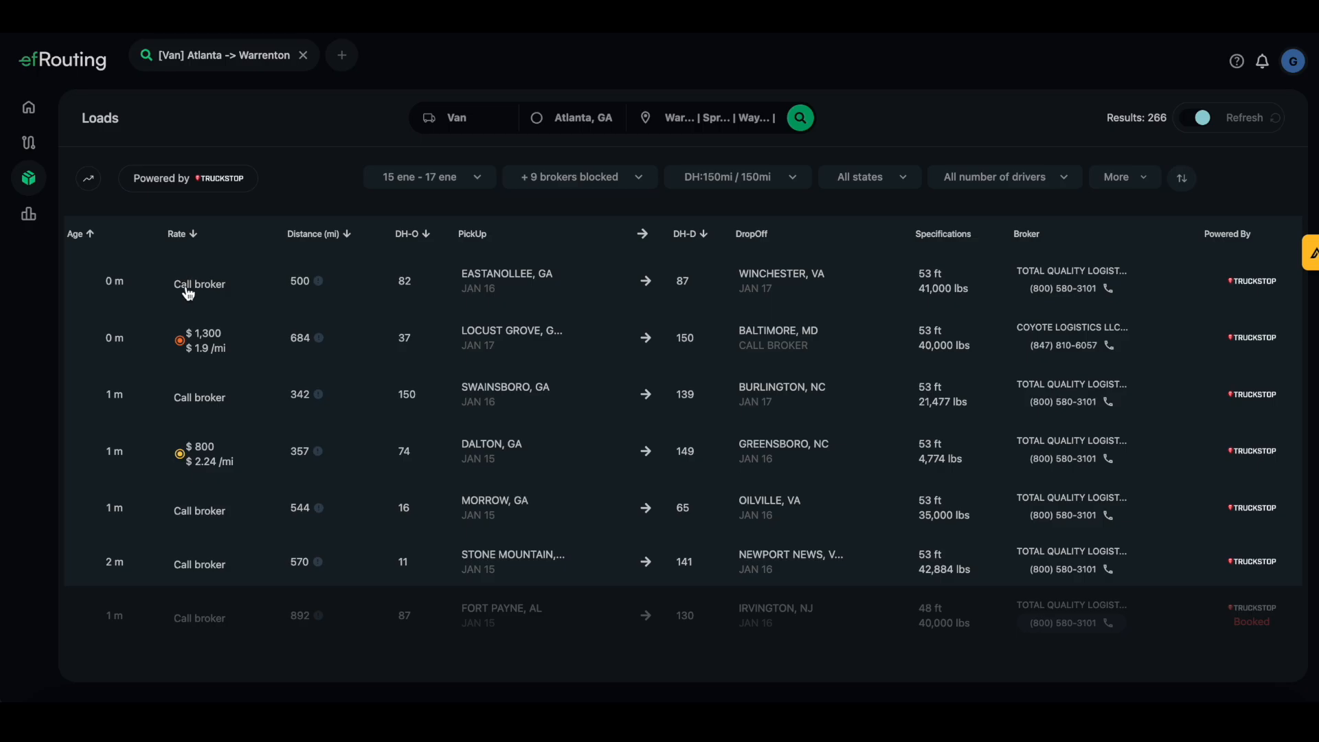
Open the $800 Dalton, GA–Greensboro, NC load and scroll its details to the broker section
left_click(371, 464)
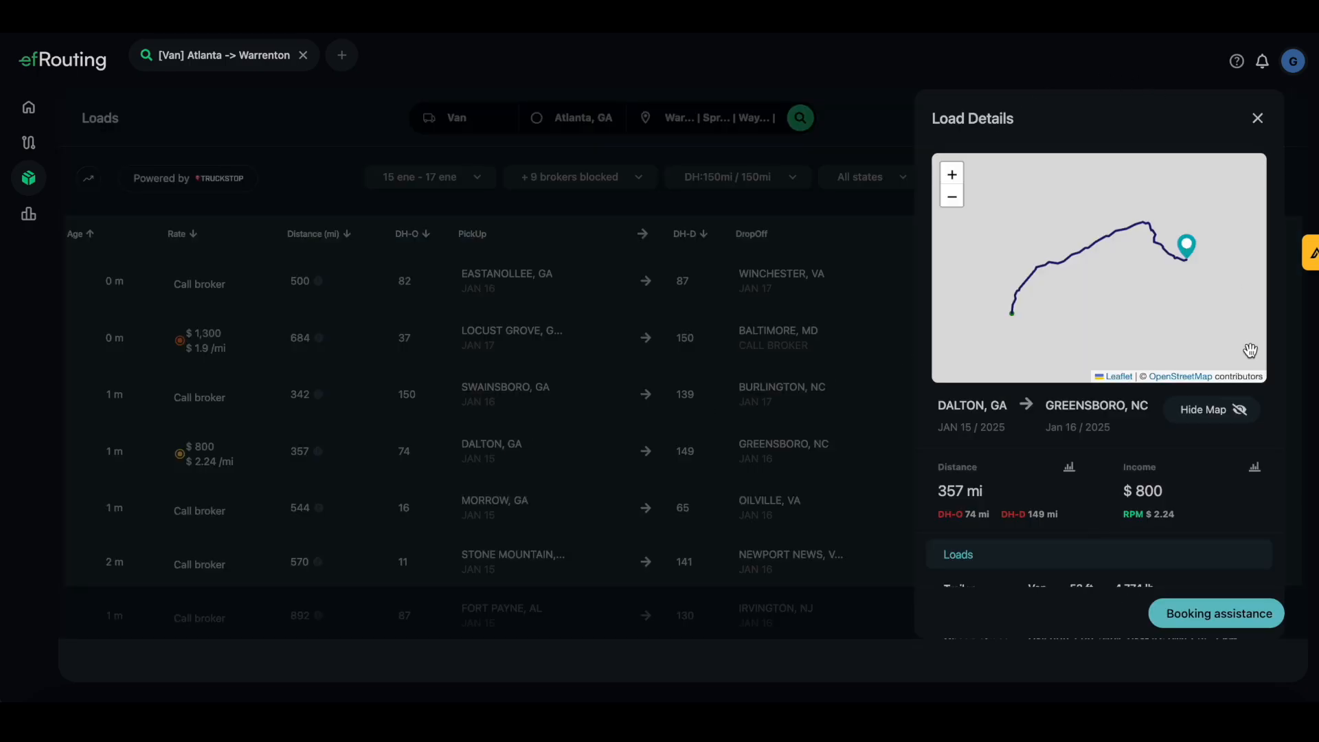
scroll(1178, 492, "down", 3)
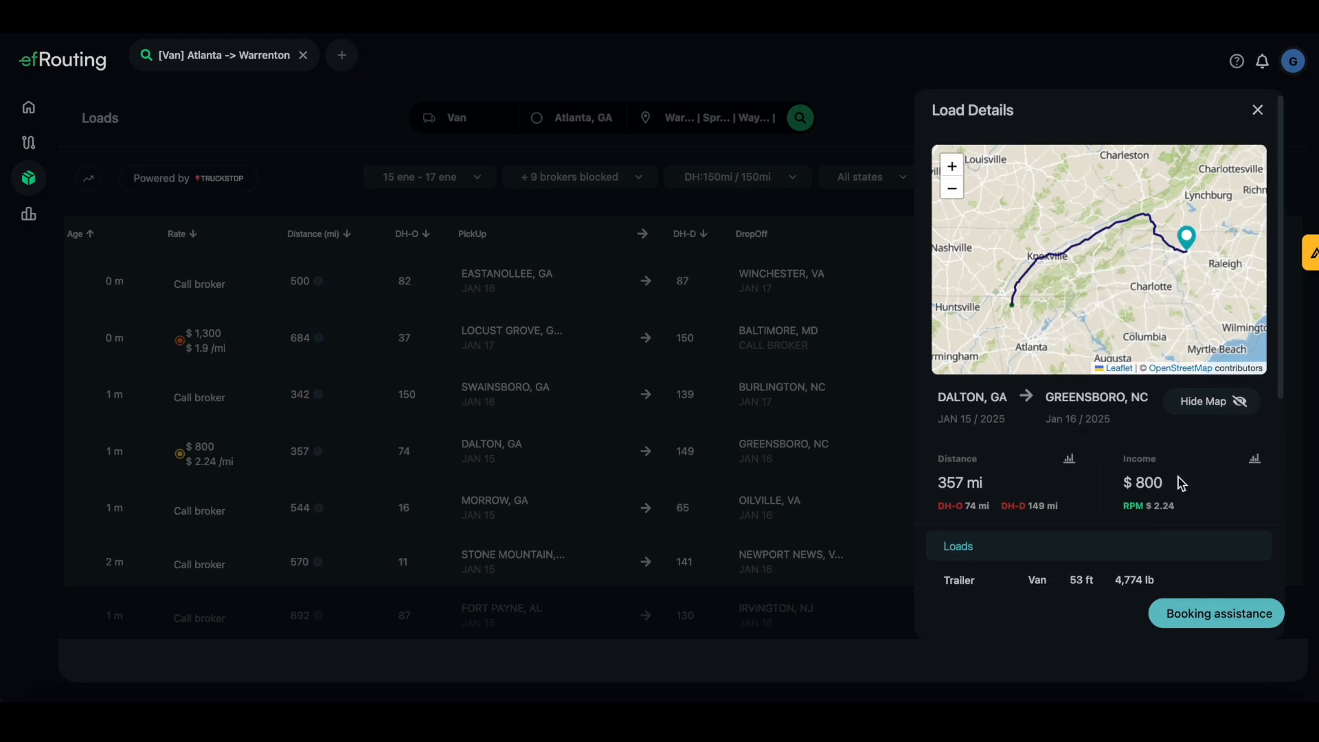
scroll(1179, 492, "down", 3)
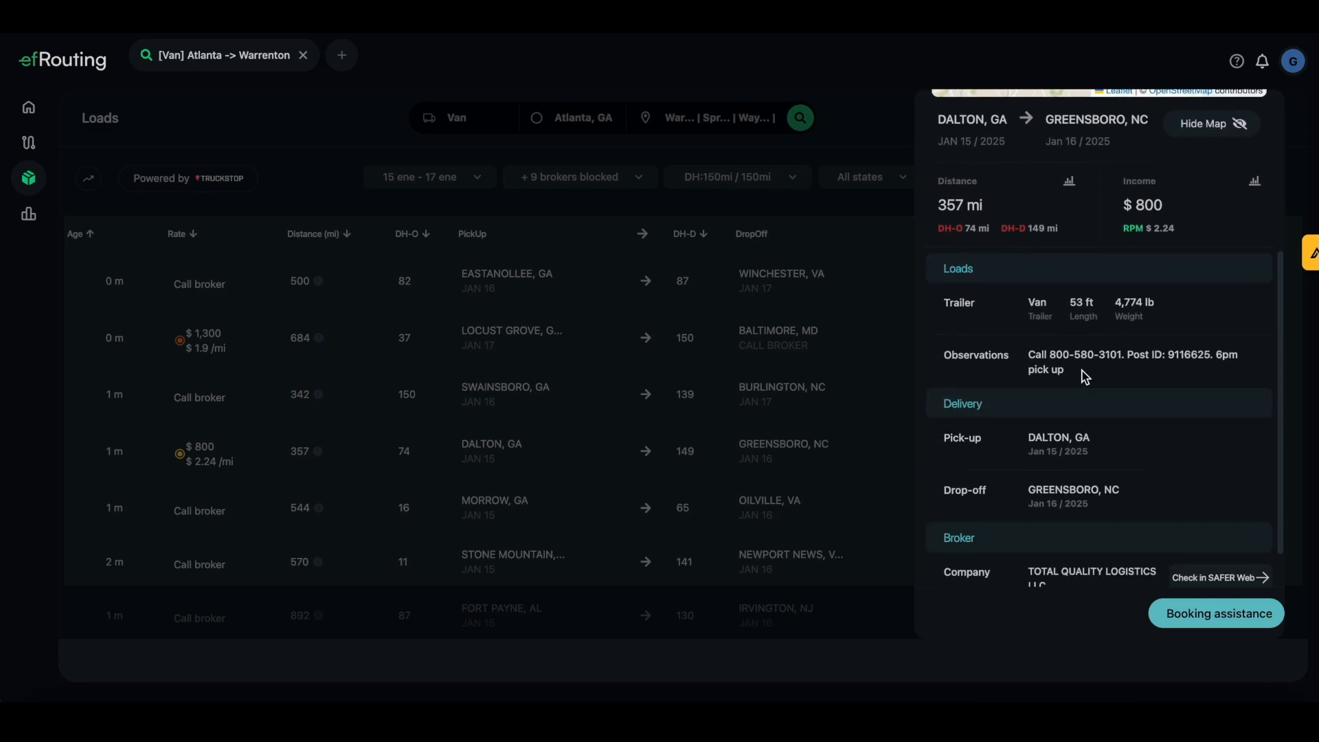
scroll(1089, 371, "down", 1)
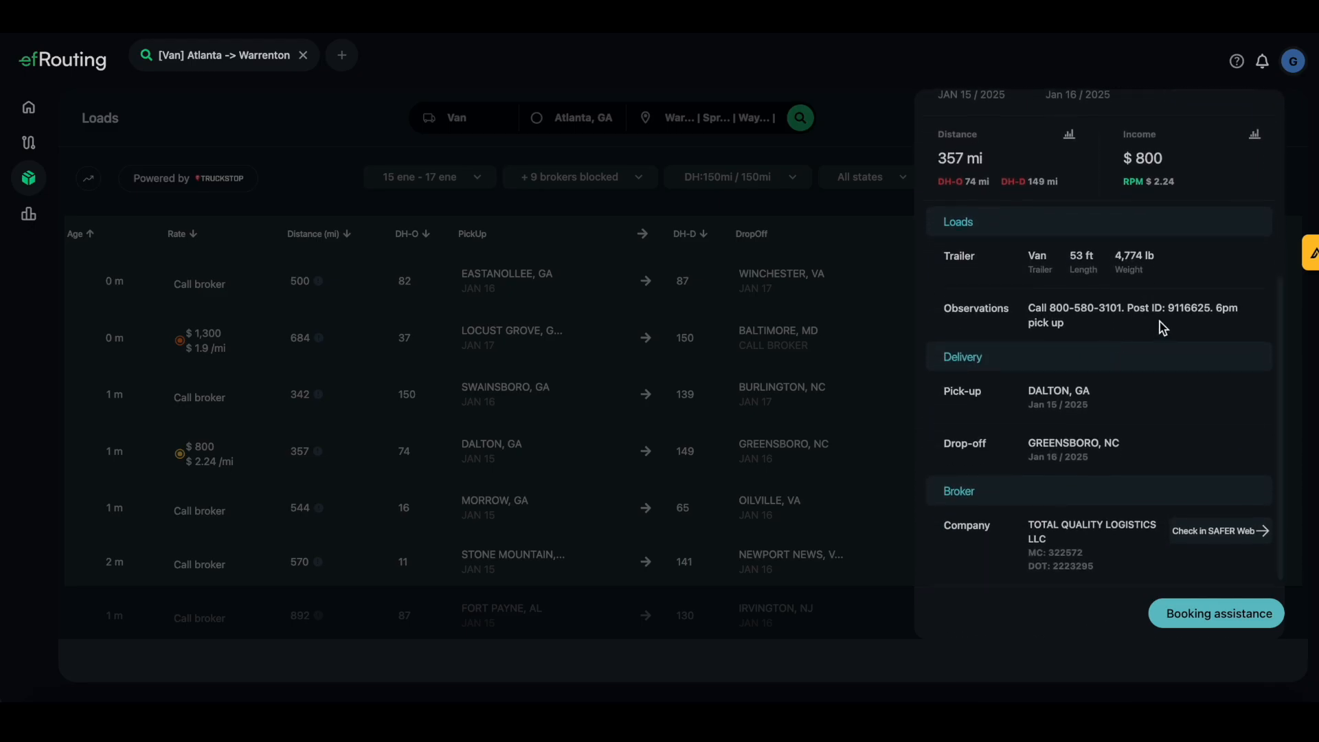
scroll(1159, 327, "down", 1)
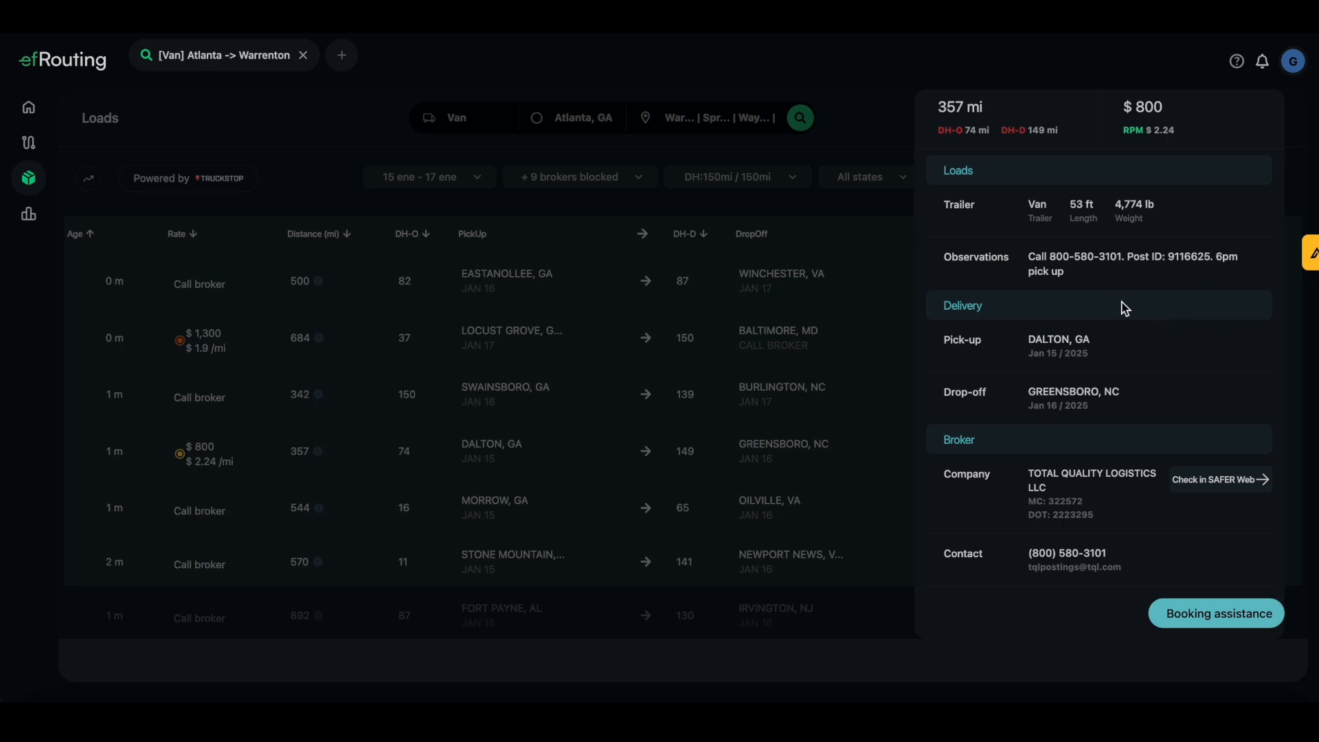
scroll(1118, 326, "down", 1)
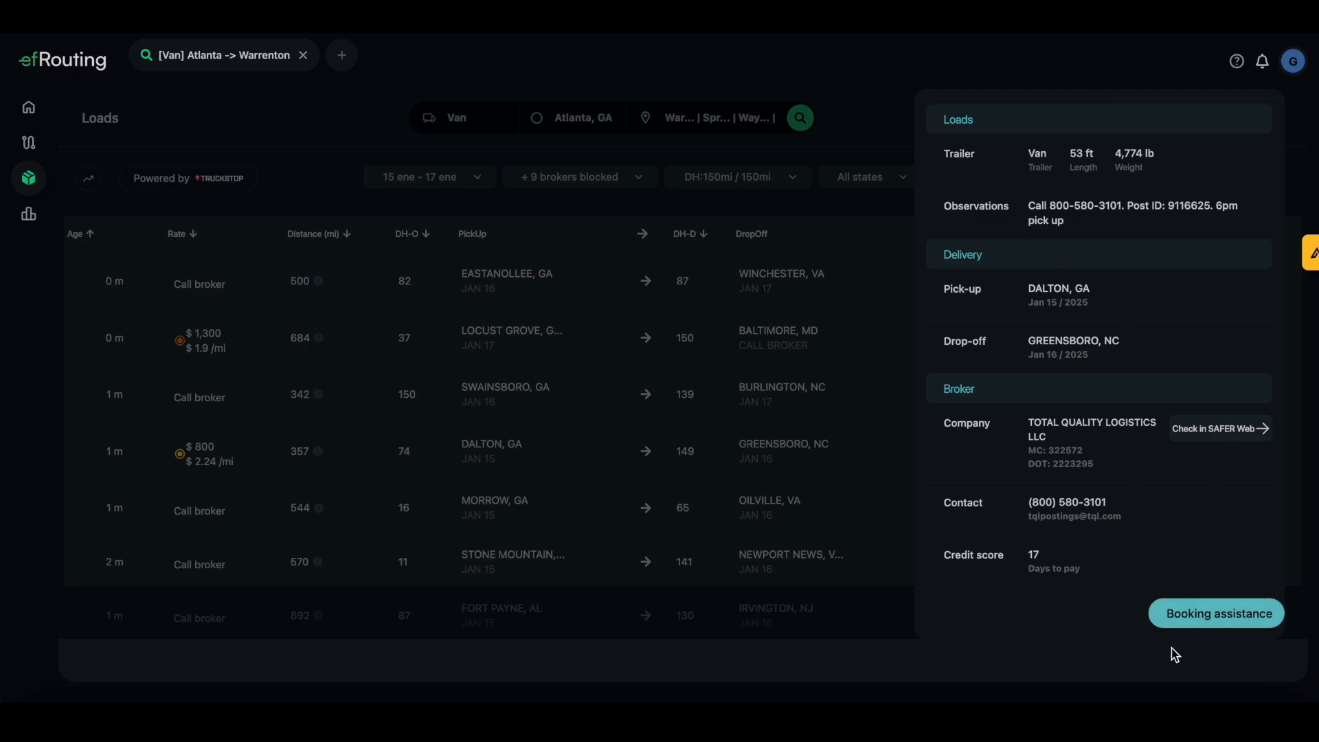
Open booking assistance for the $800 Dalton–Greensboro load to see broker contact and income rating
left_click(1207, 621)
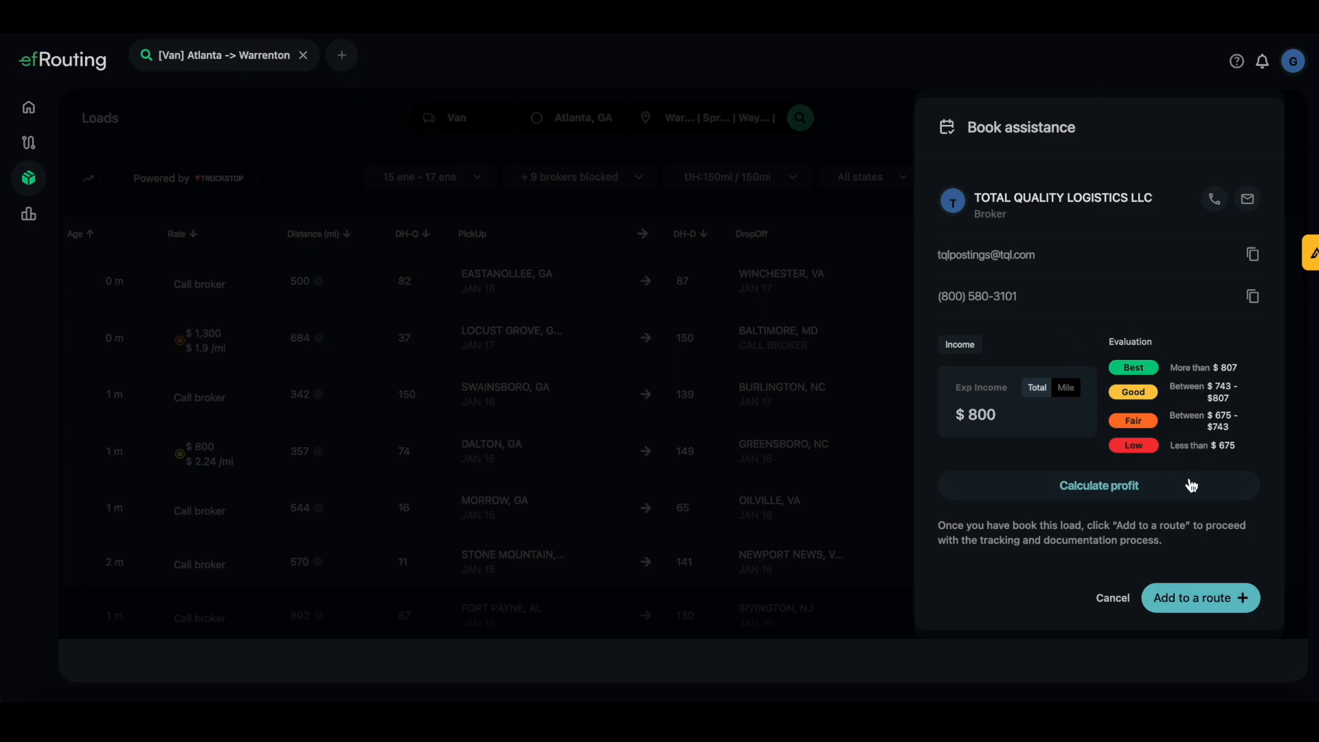
left_click(1123, 489)
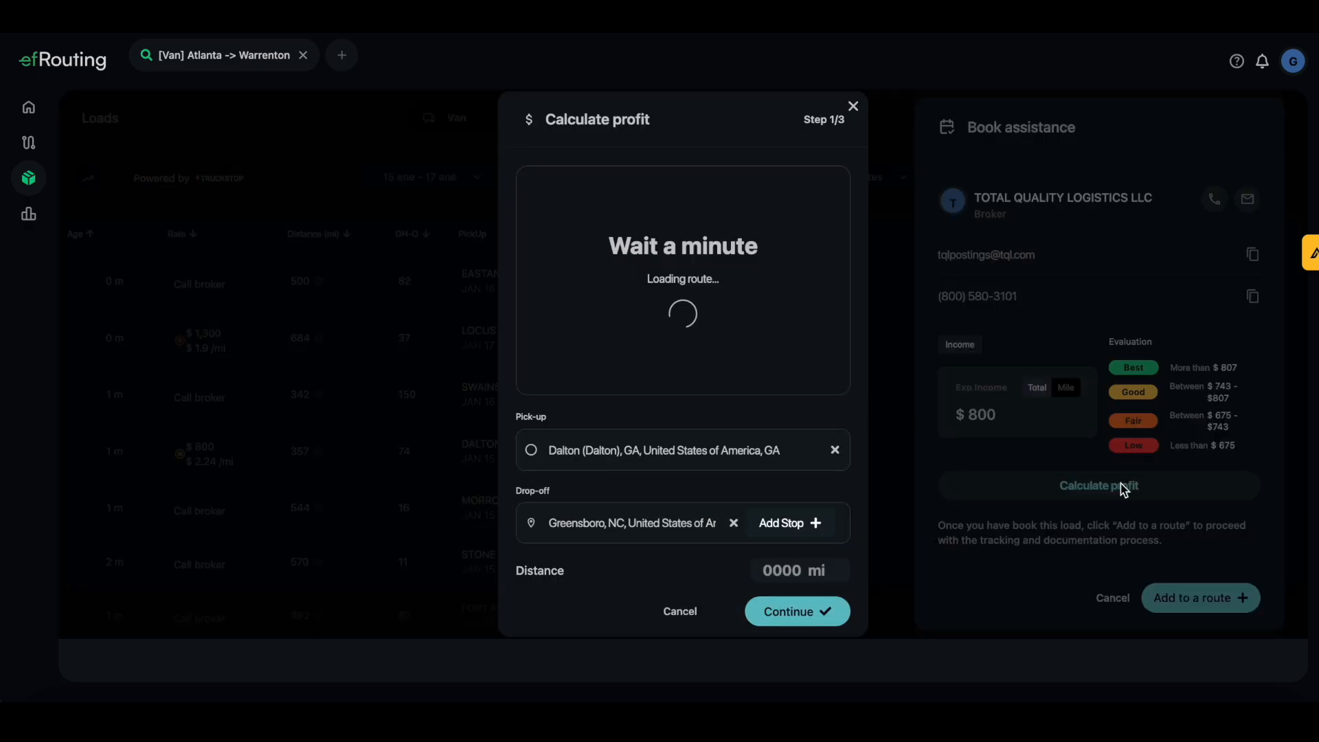
scroll(682, 358, "down", 1)
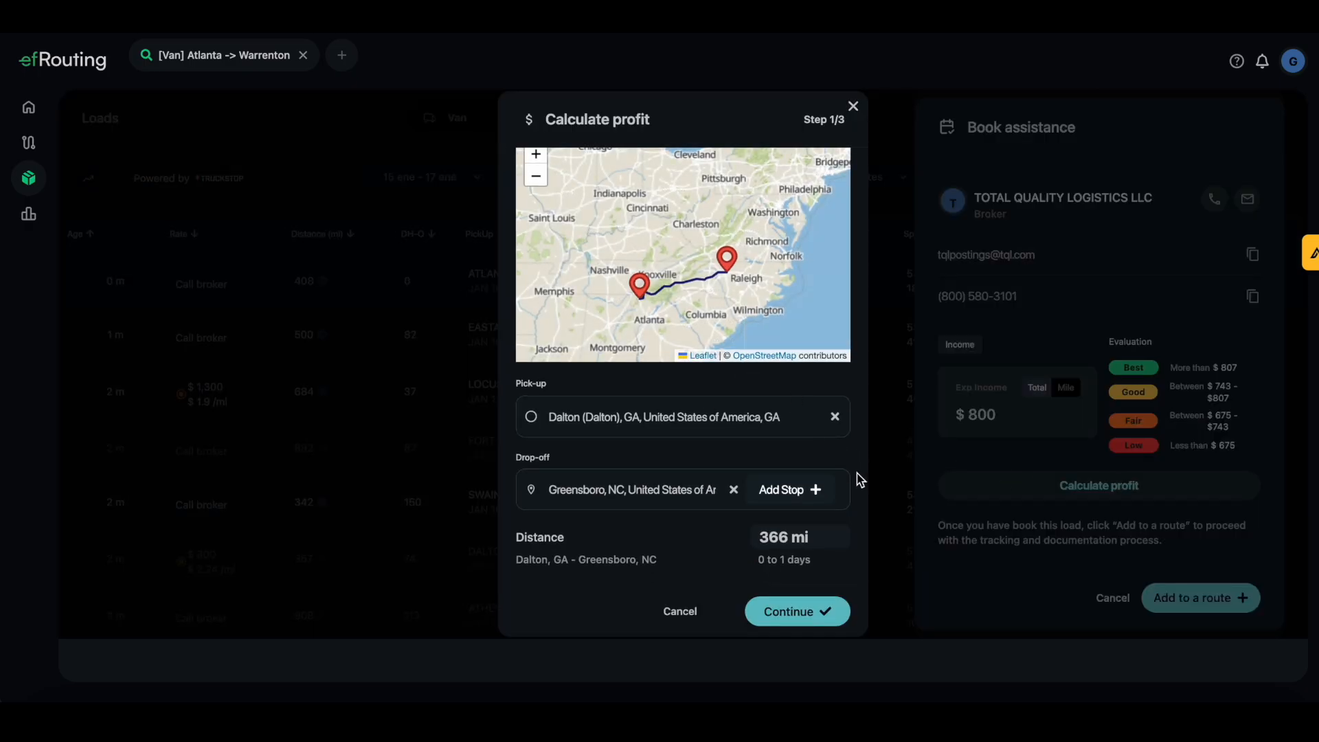
left_click(799, 623)
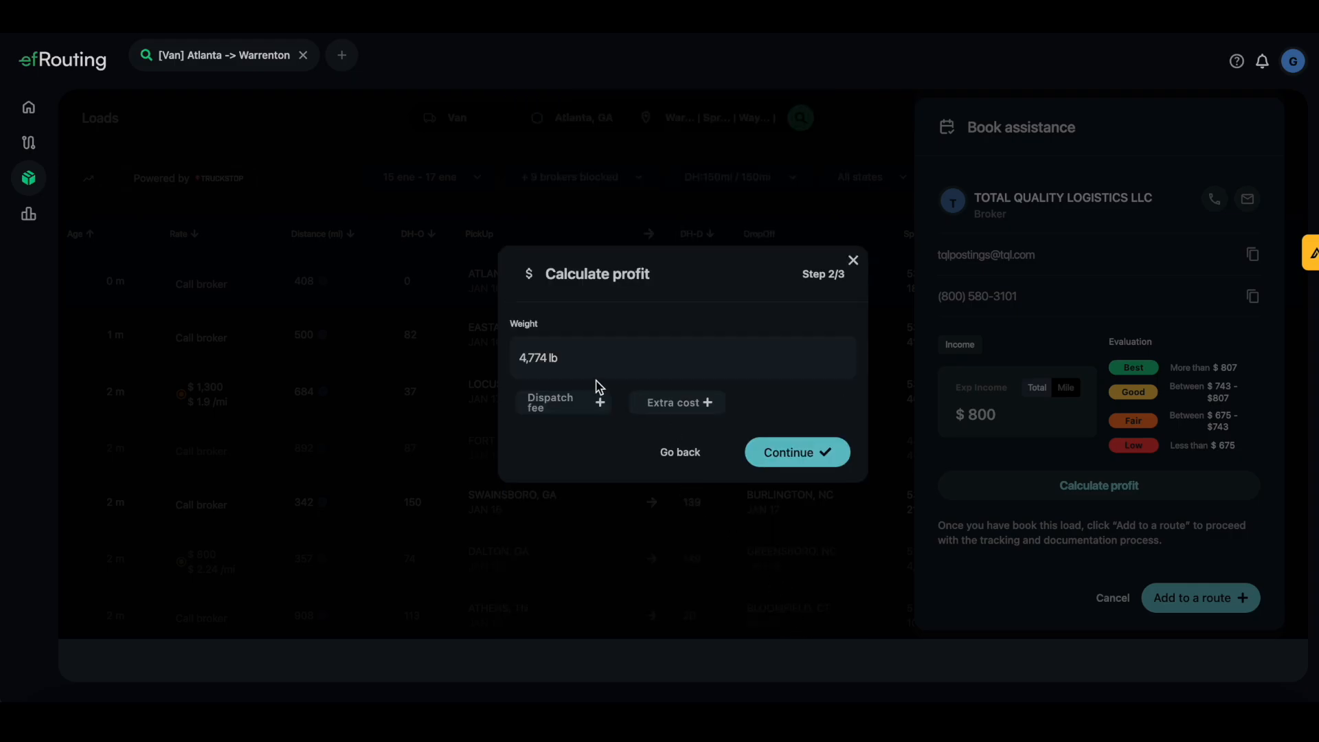
left_click(797, 461)
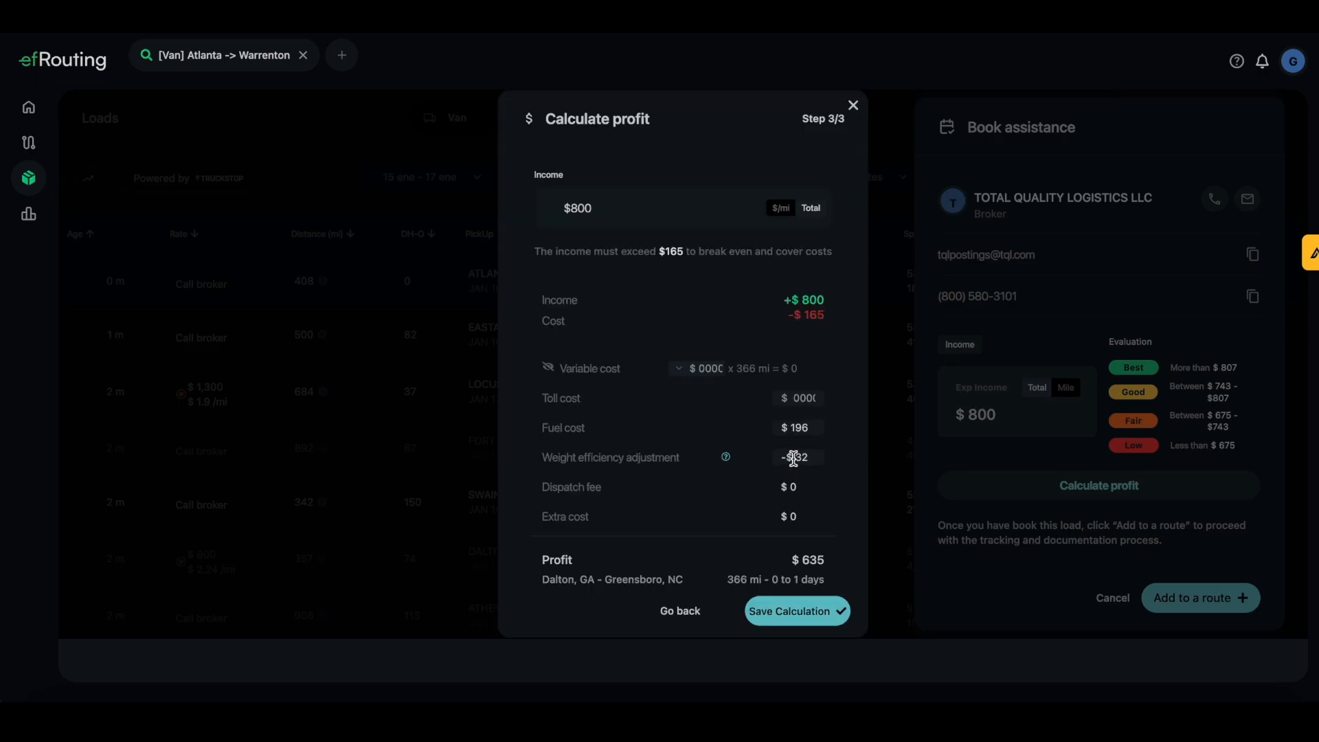
scroll(711, 354, "down", 1)
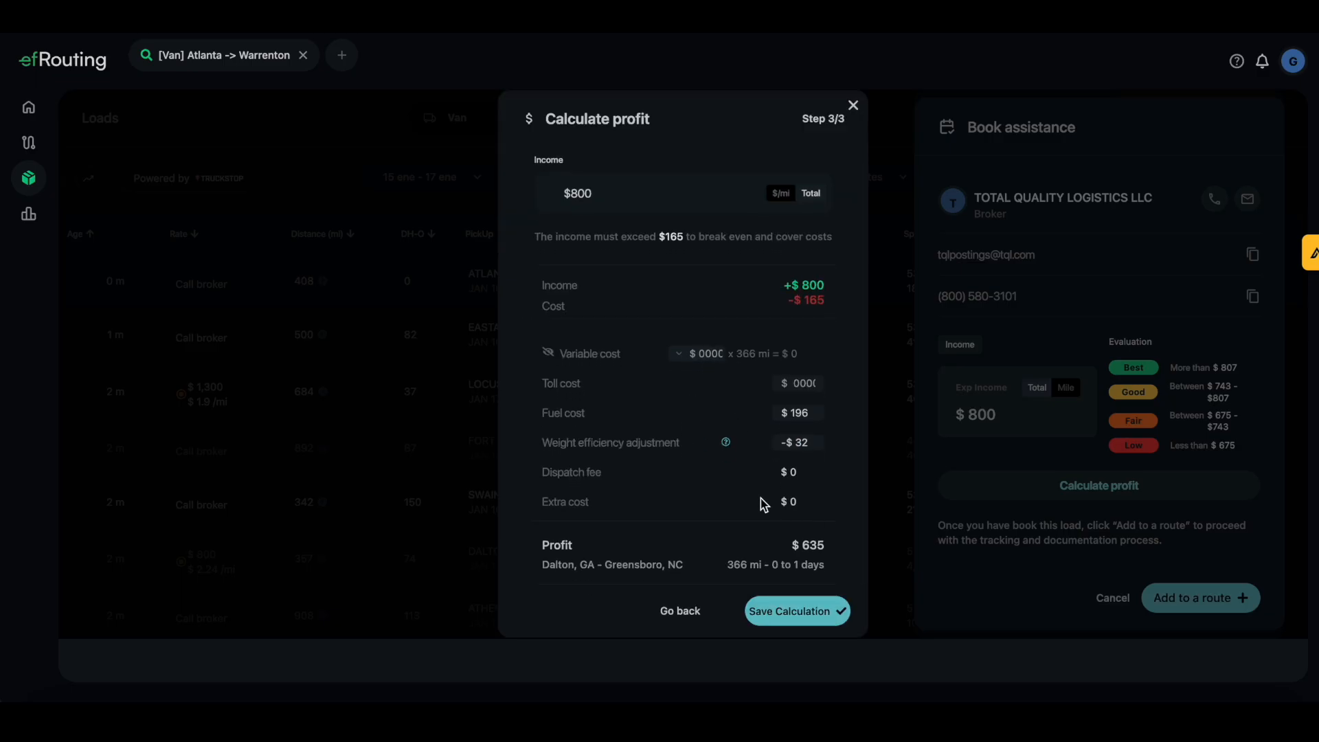
scroll(714, 406, "up", 1)
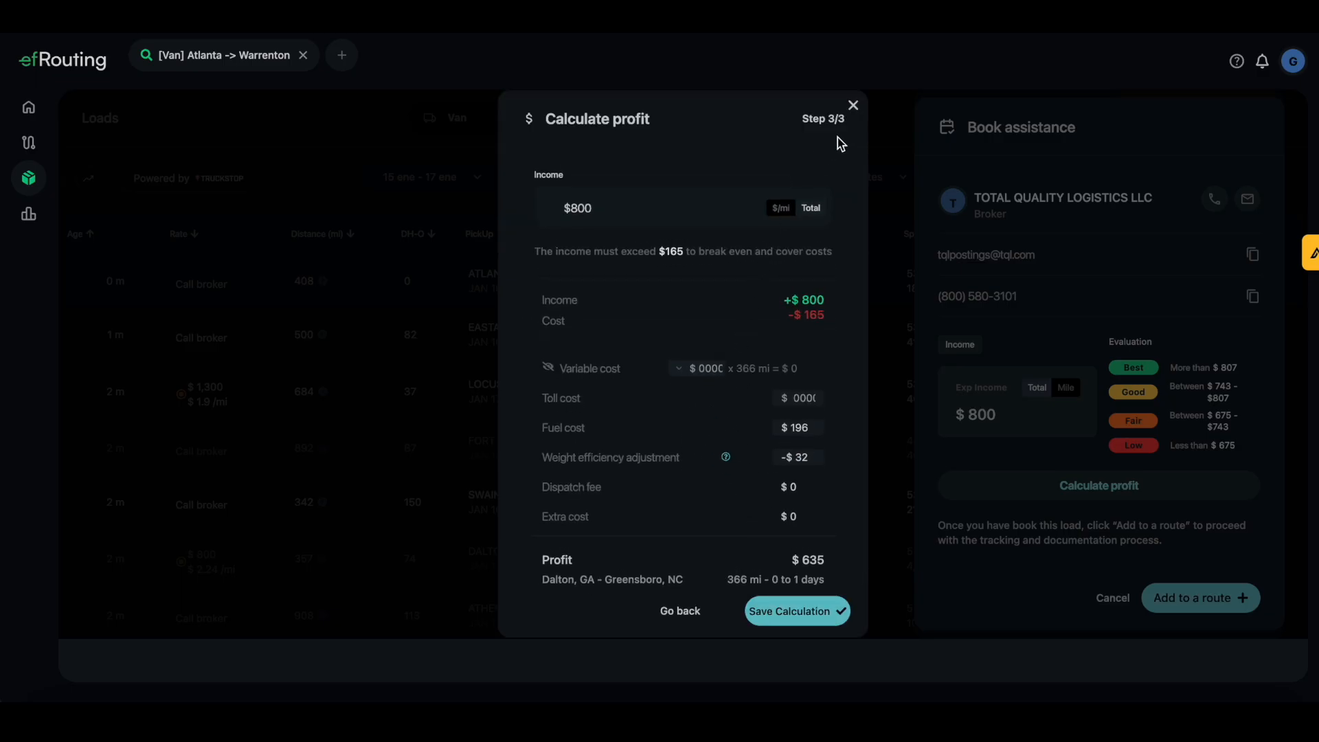
left_click(852, 107)
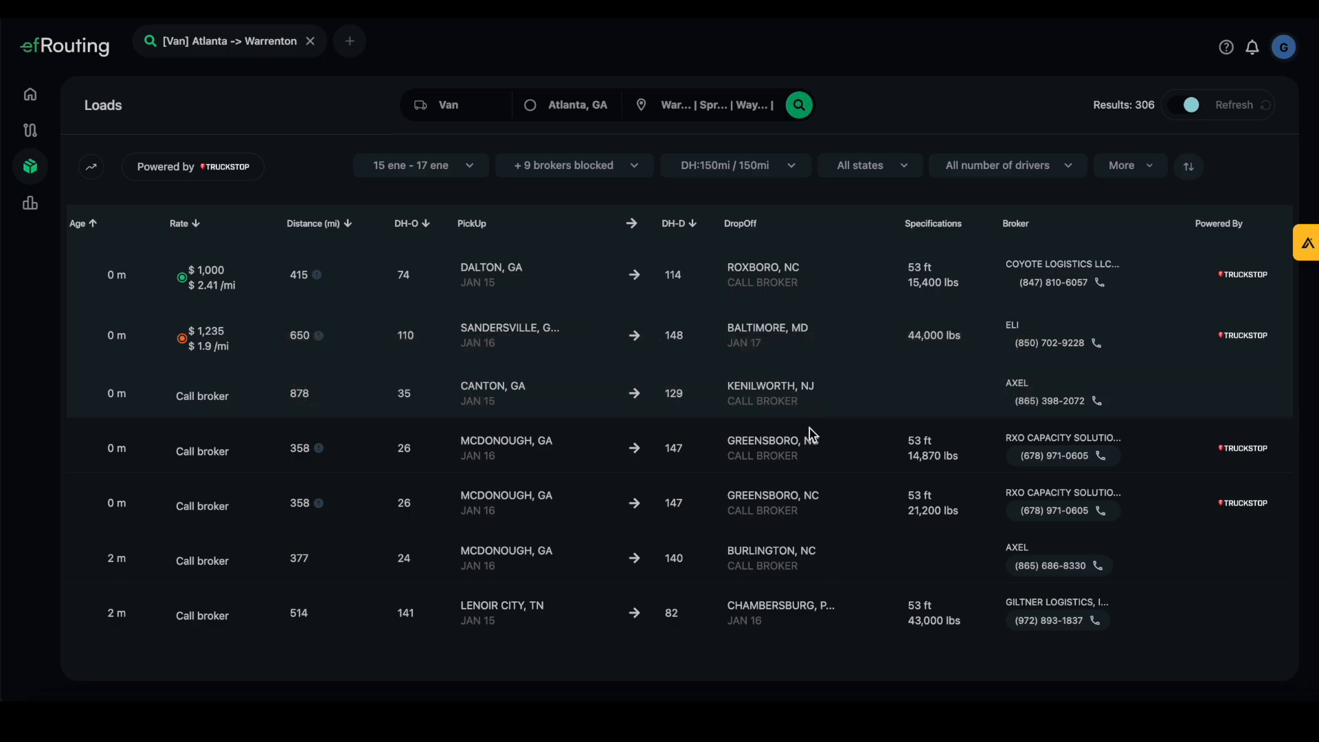
Select the $1,000 Dalton–Roxboro load and start adding it to a route from booking assistance
left_click(566, 283)
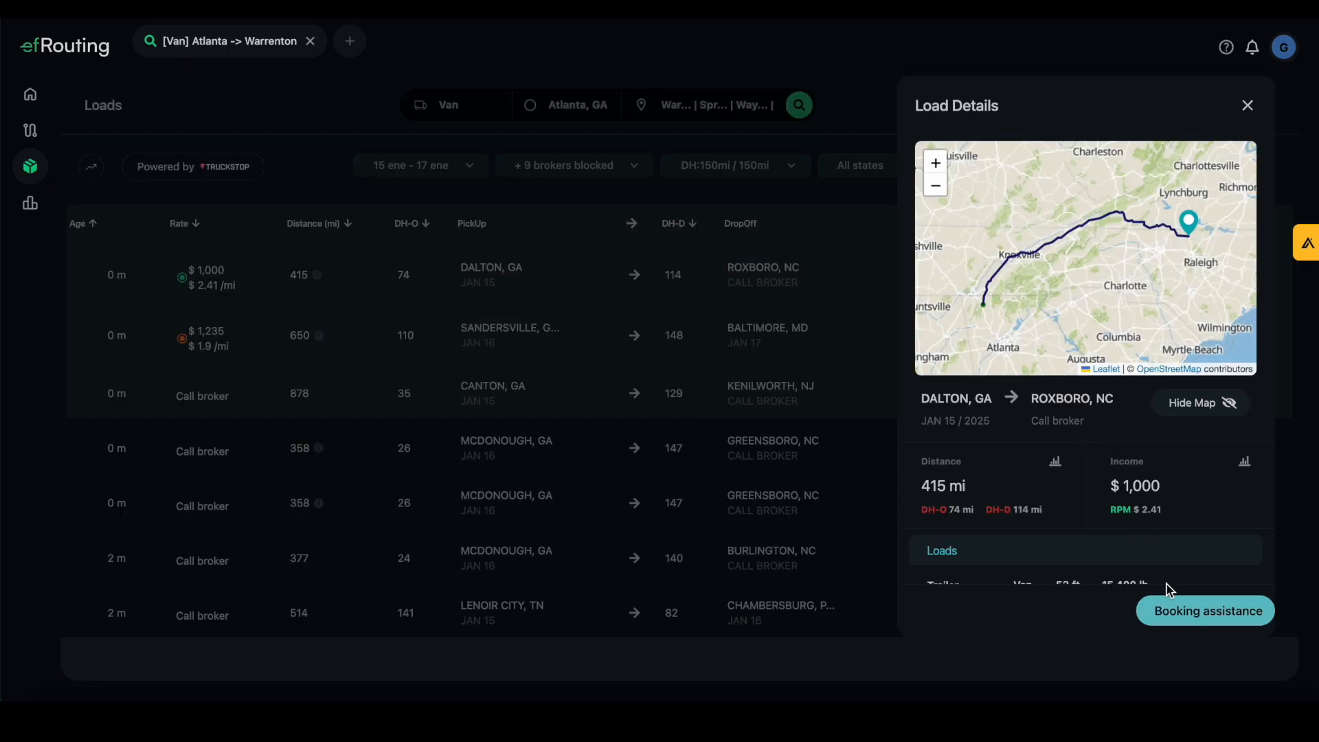
left_click(1179, 615)
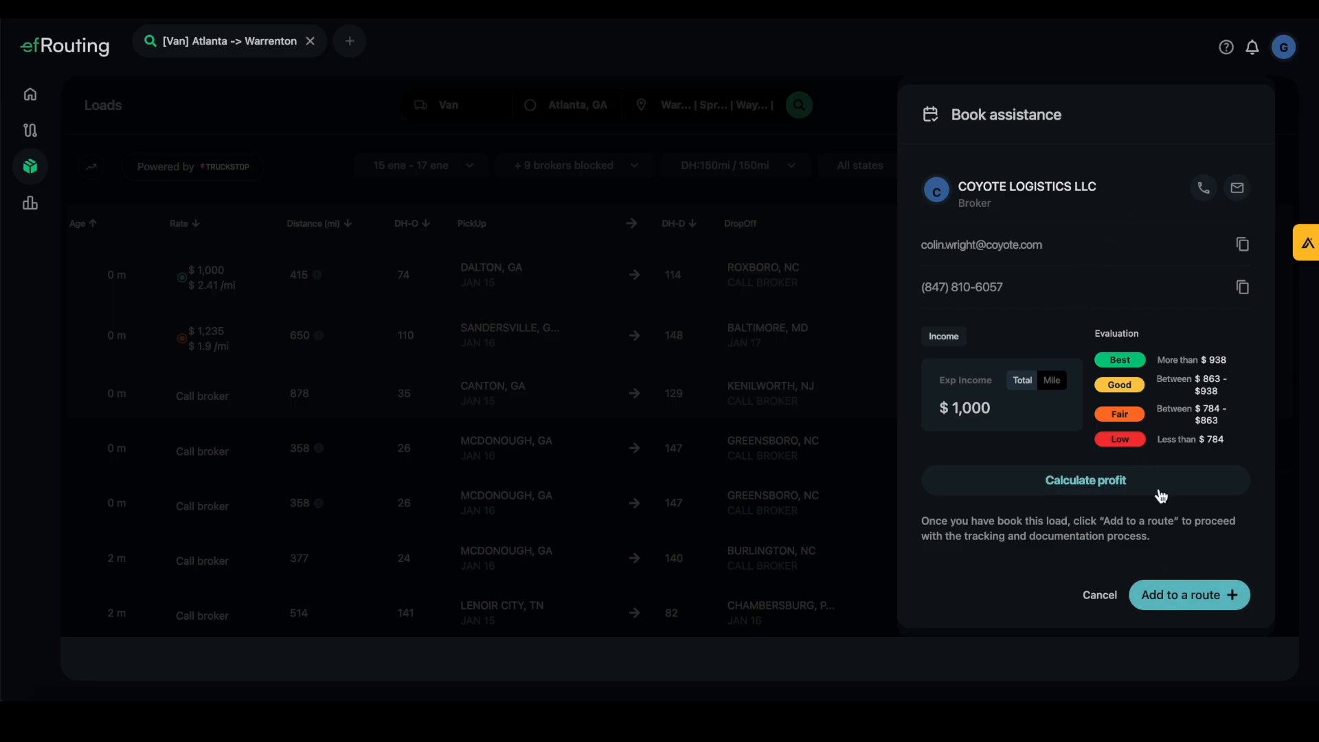
left_click(1198, 609)
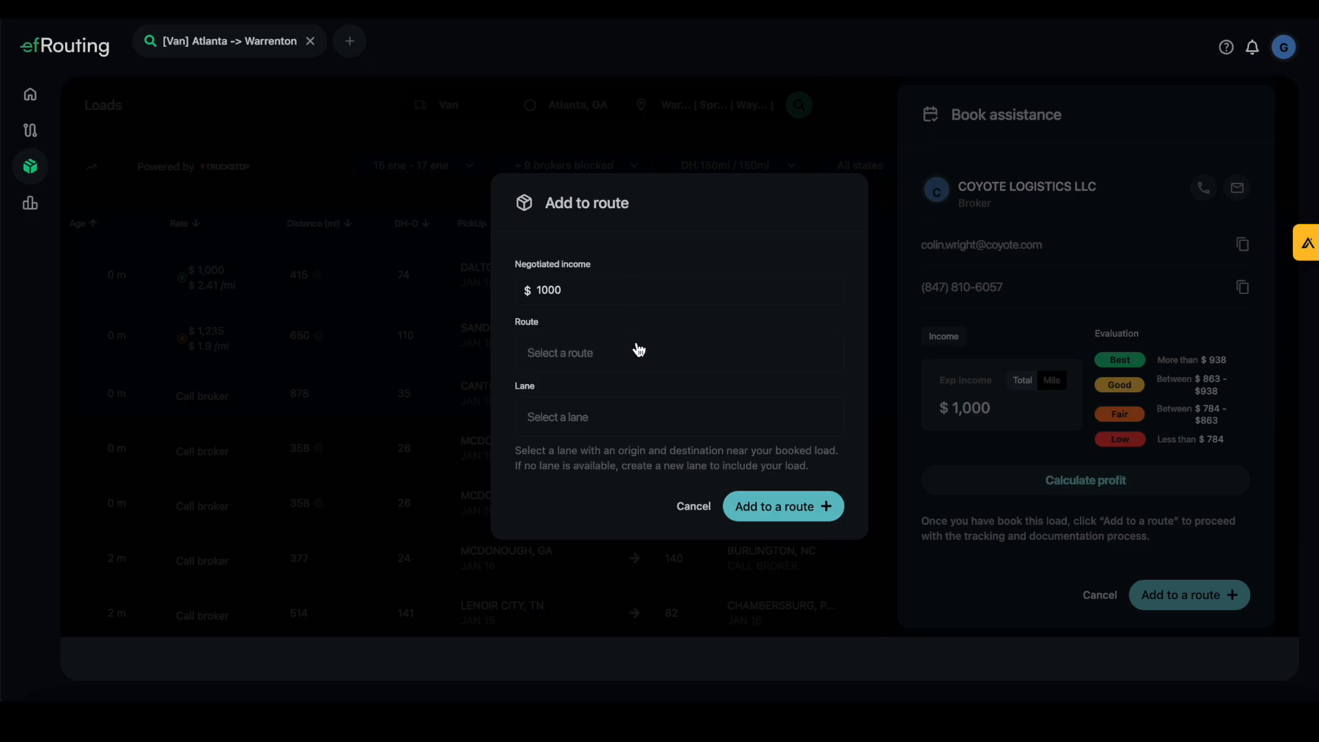
Create a new route named 'Atlanta Van' and add the $1,000 Dalton–Roxboro load to it
left_click(591, 353)
left_click(594, 395)
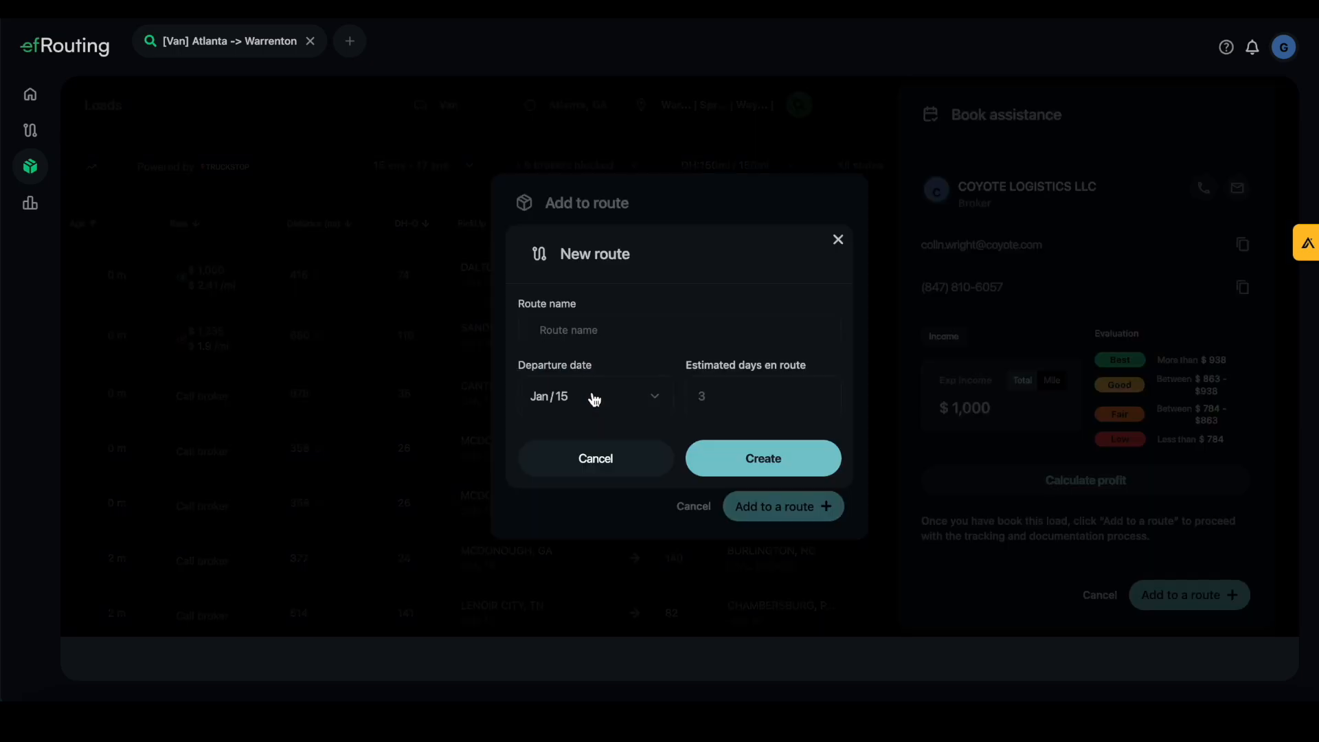
left_click(600, 330)
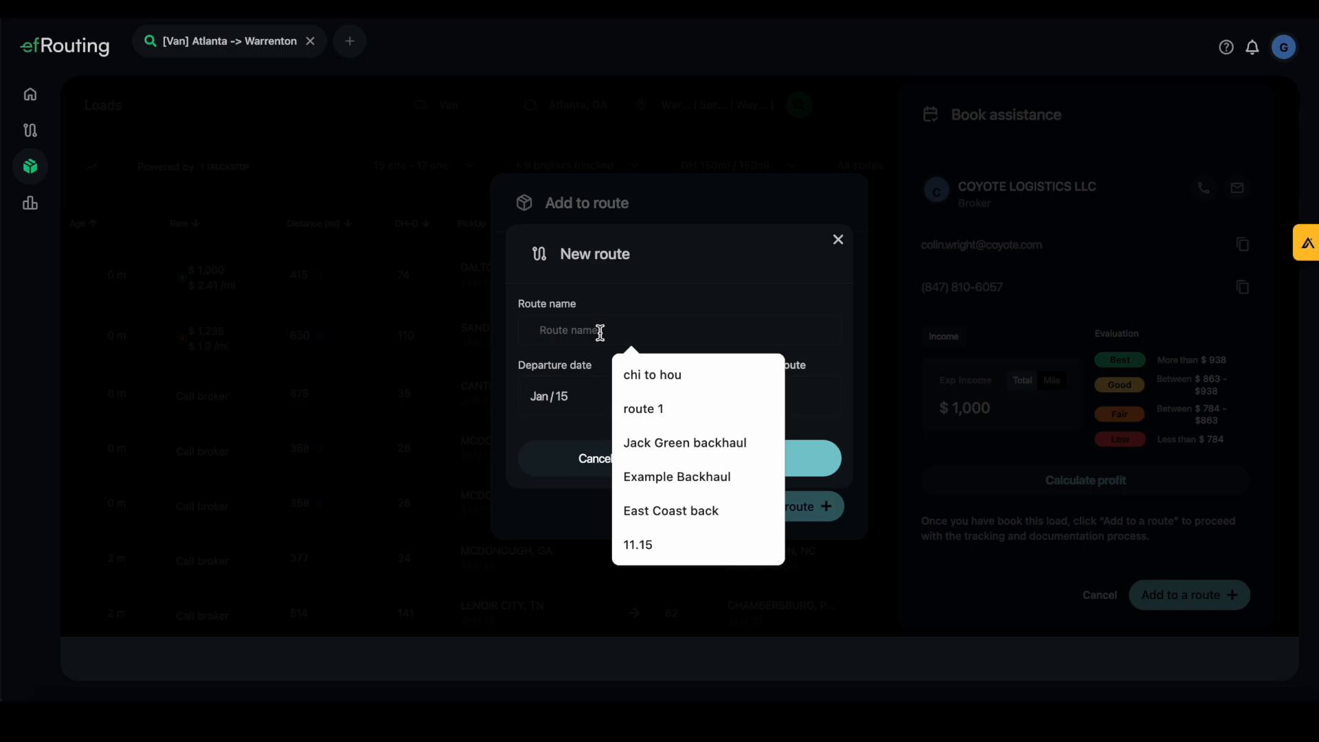
type("atlant")
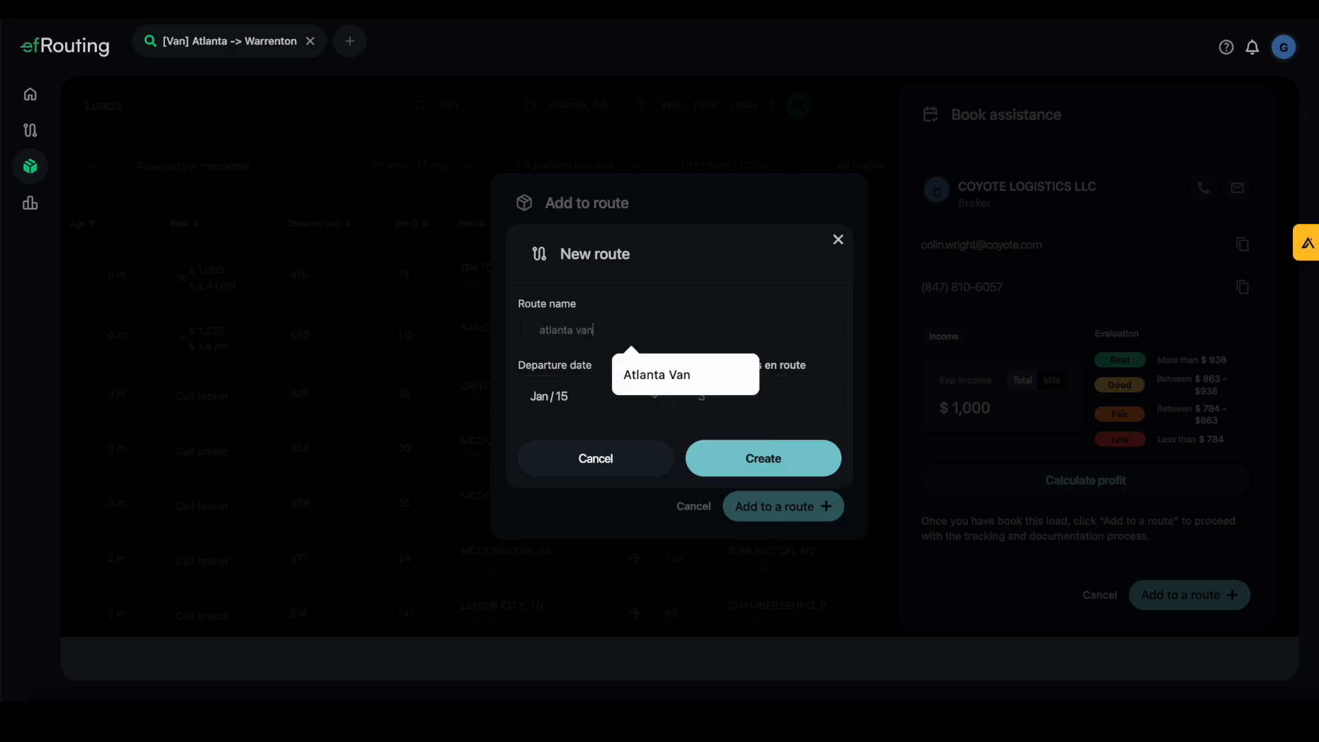
type("a van")
left_click(629, 371)
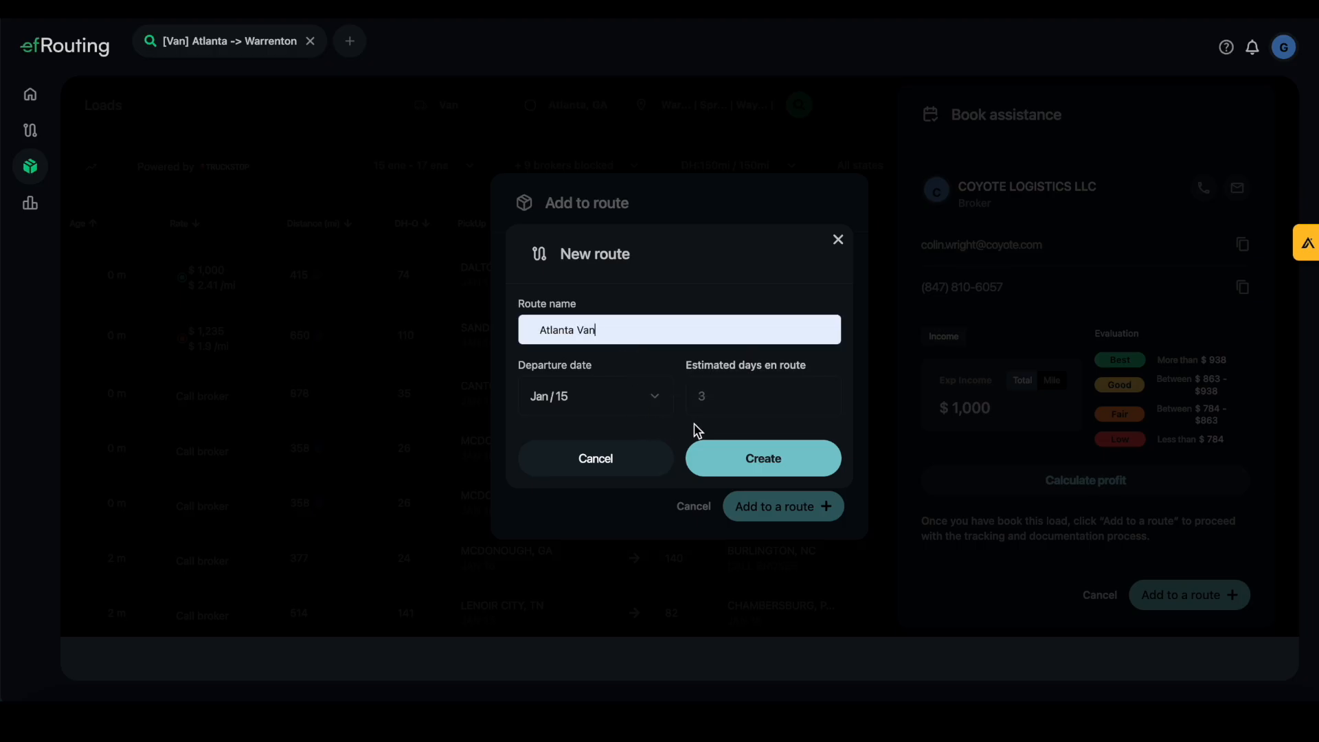
left_click(739, 459)
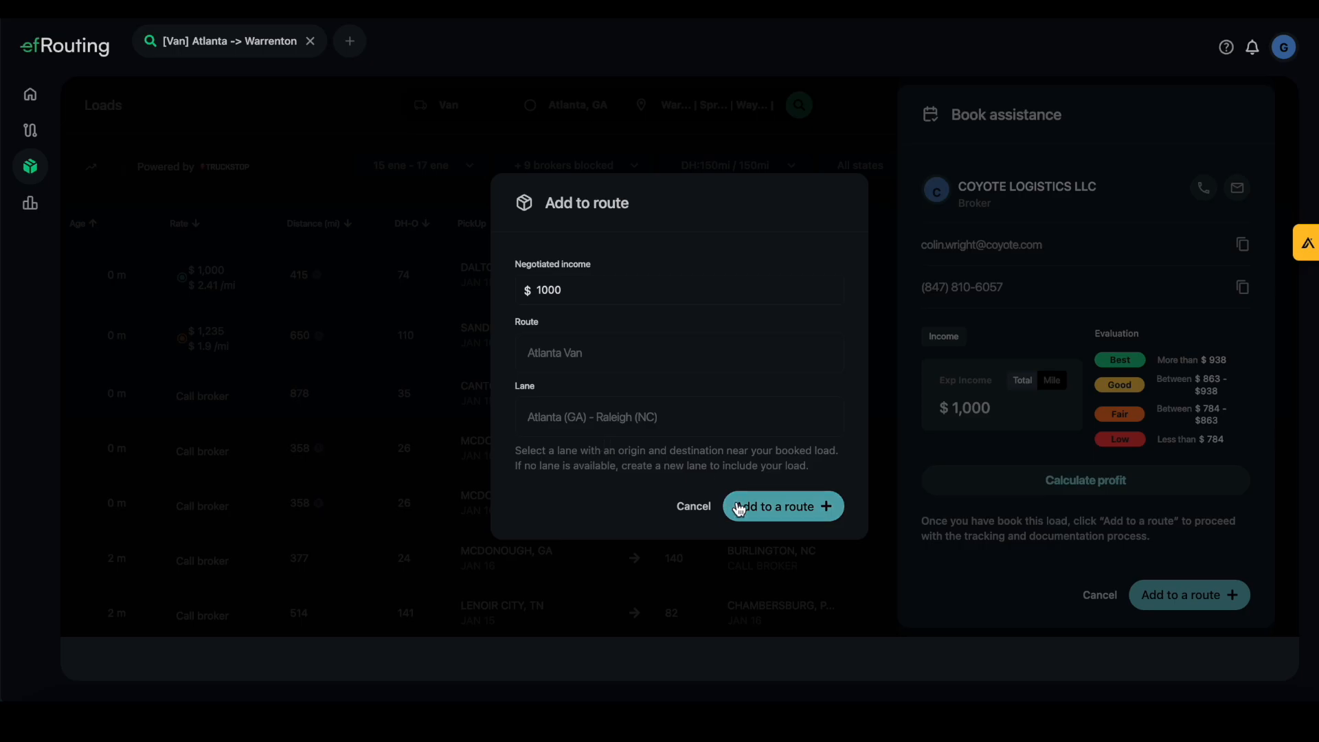
left_click(764, 515)
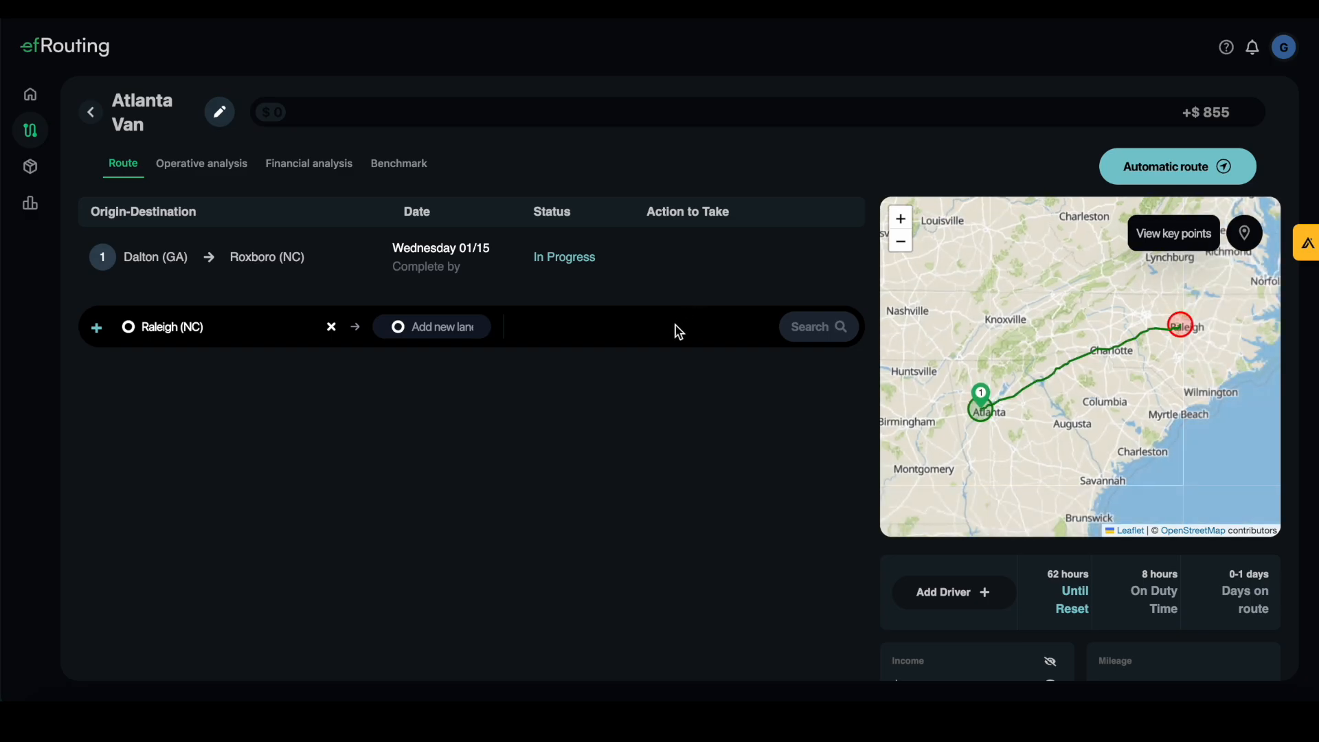
Open the Documents workflow for the Dalton–Roxboro lane at its Carrier packet step
mouse_move(279, 261)
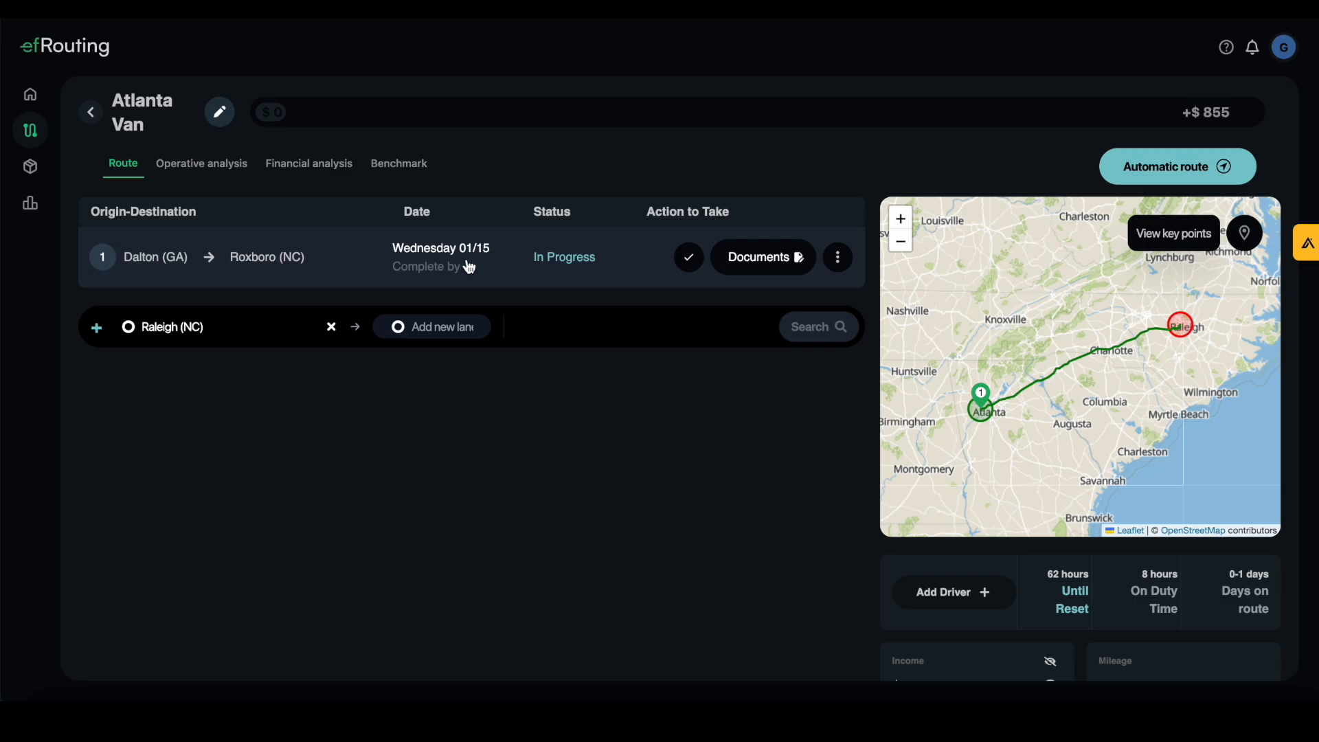
left_click(750, 264)
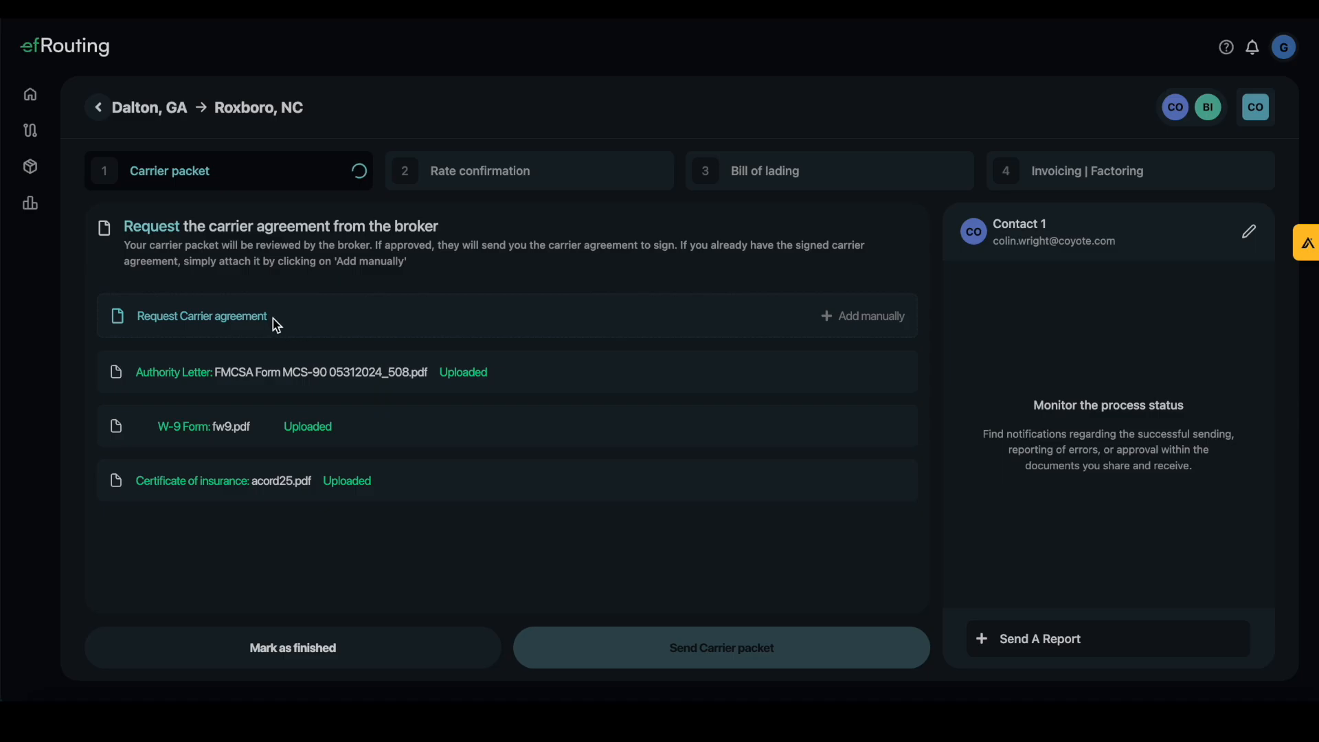
Change Contact 1's email to the company info address and request the carrier agreement from the broker
left_click(1258, 242)
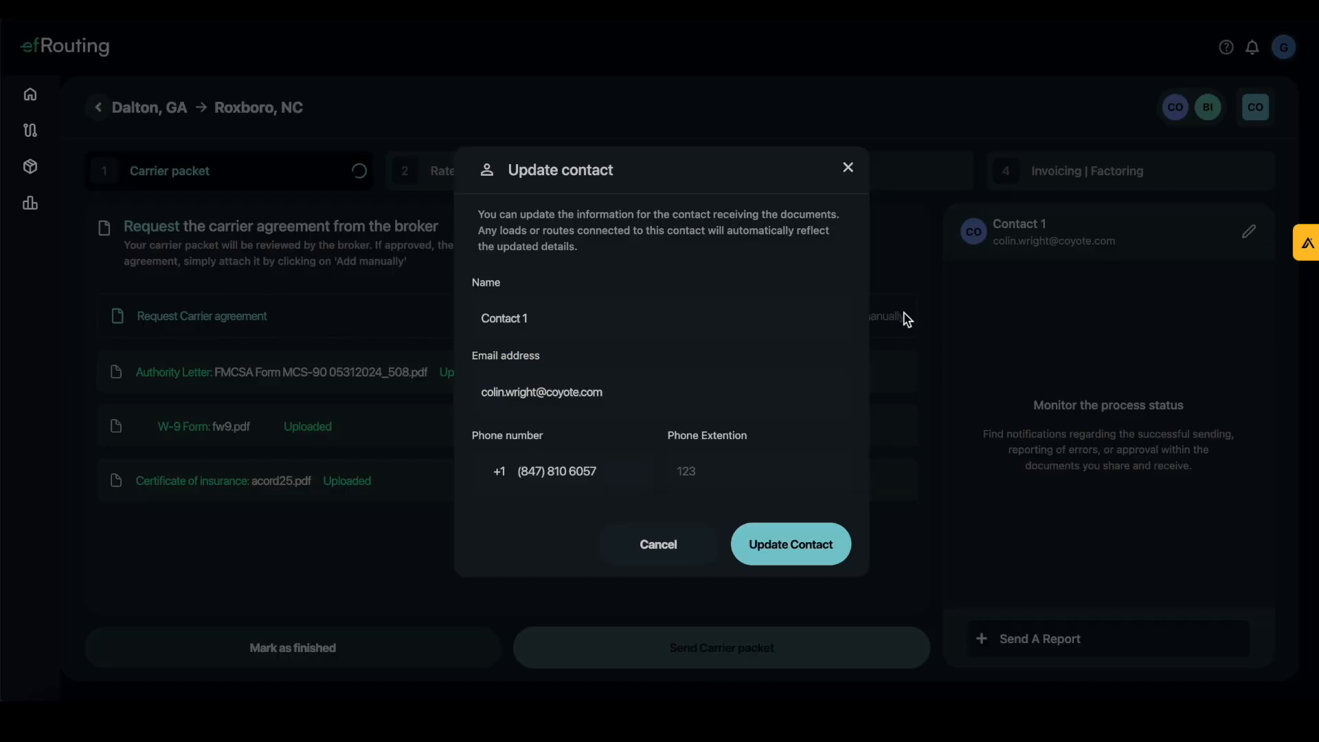
triple_click(657, 392)
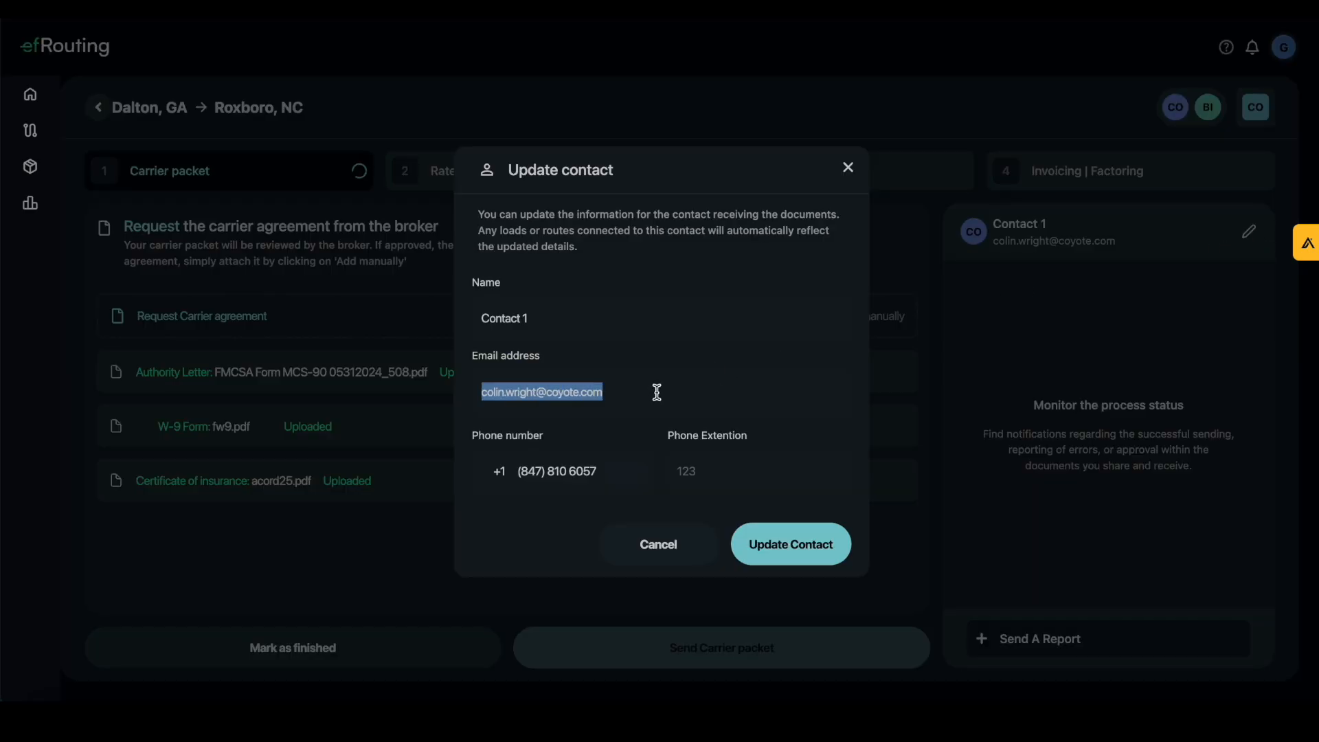
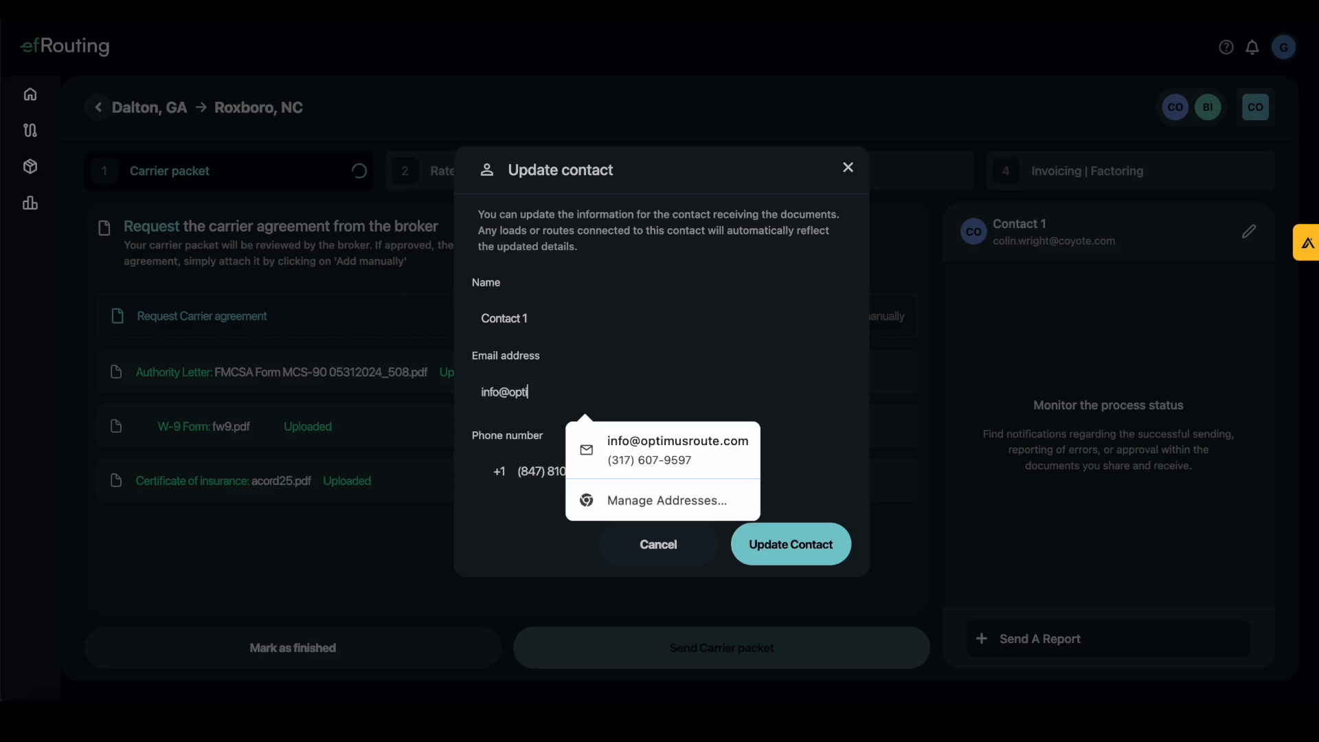
left_click(677, 449)
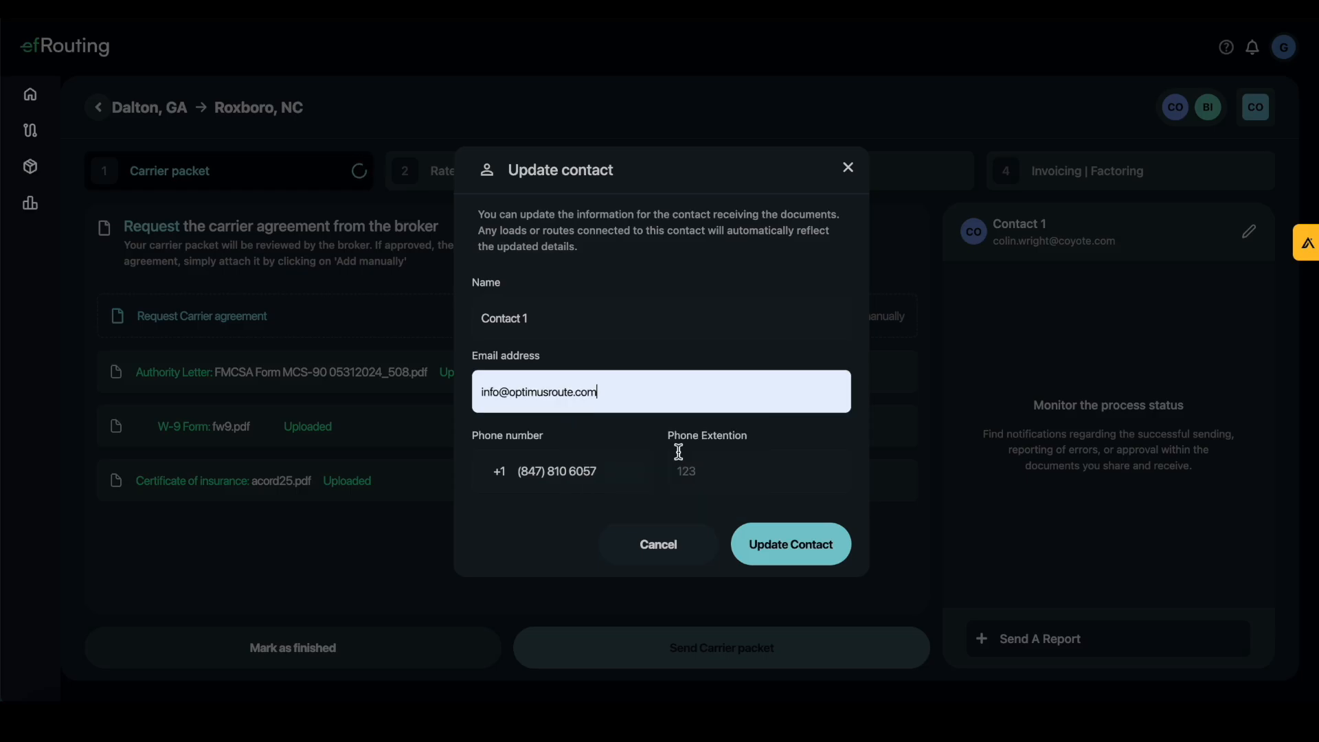
left_click(790, 550)
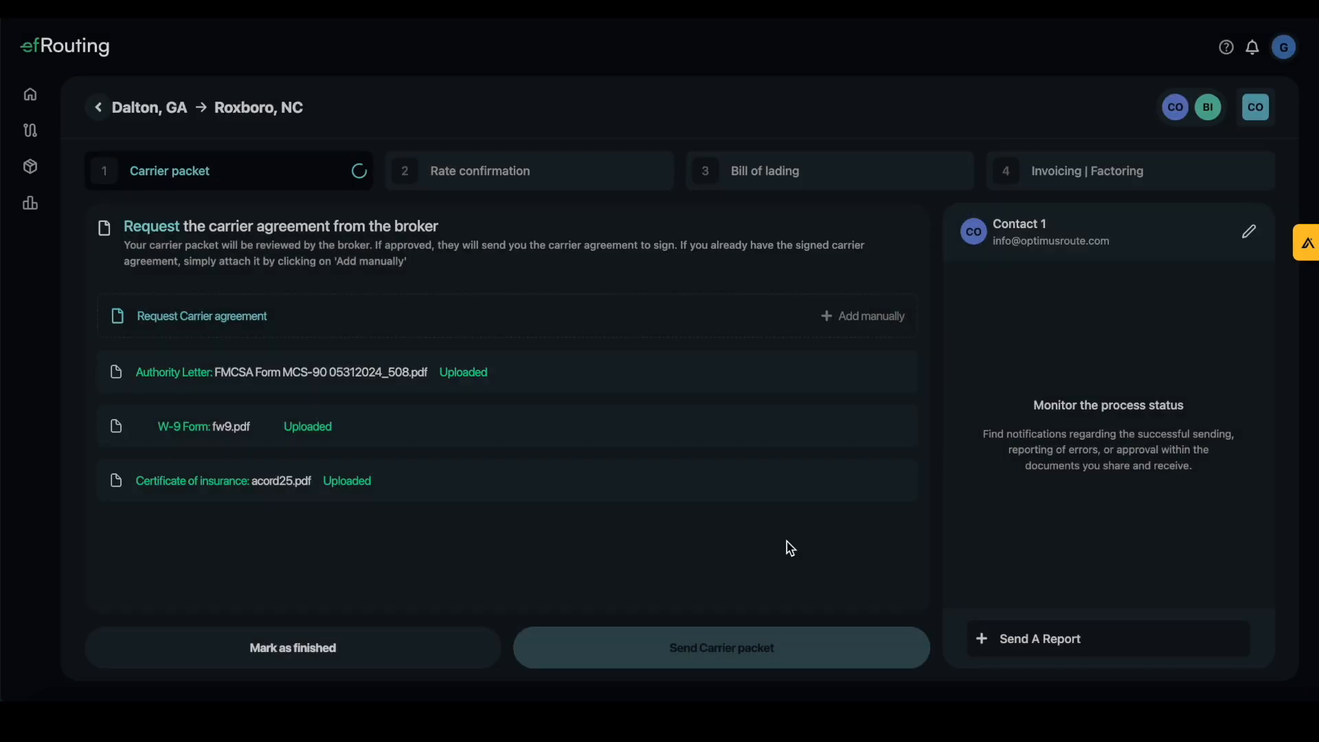
left_click(229, 317)
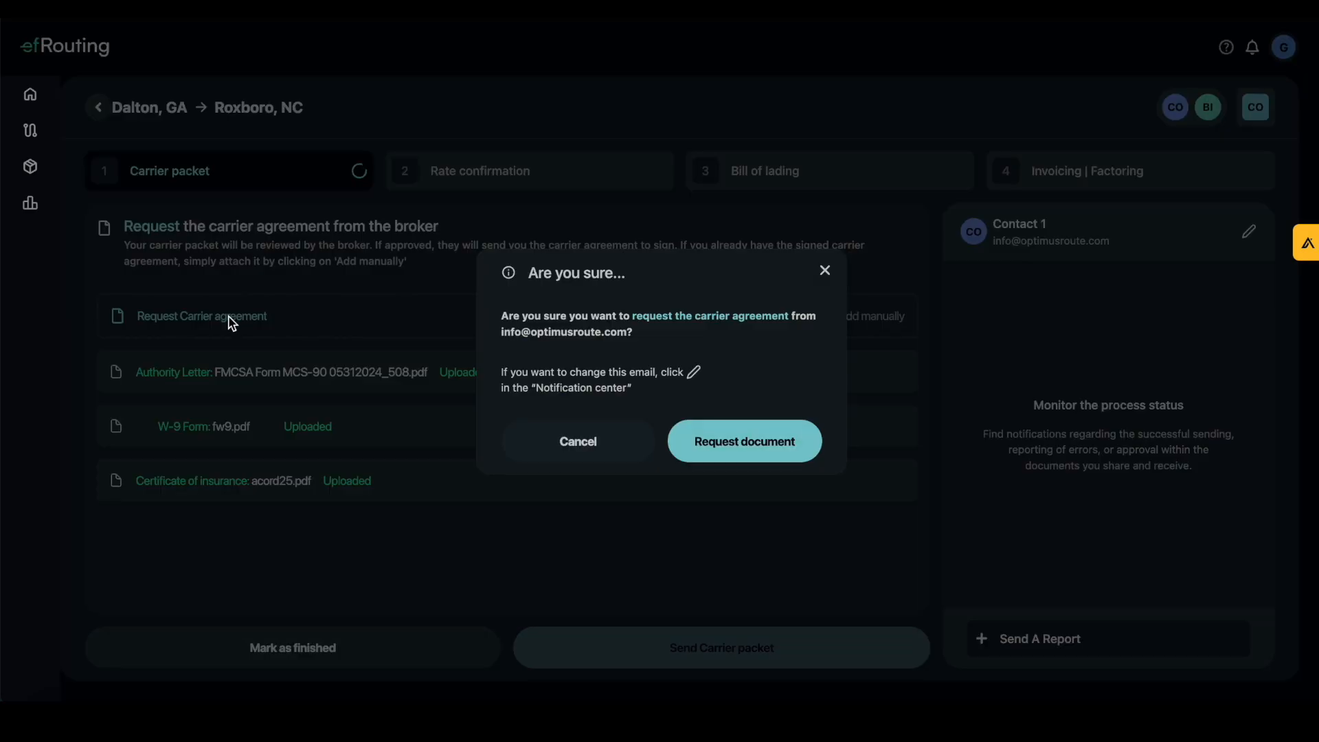
left_click(710, 443)
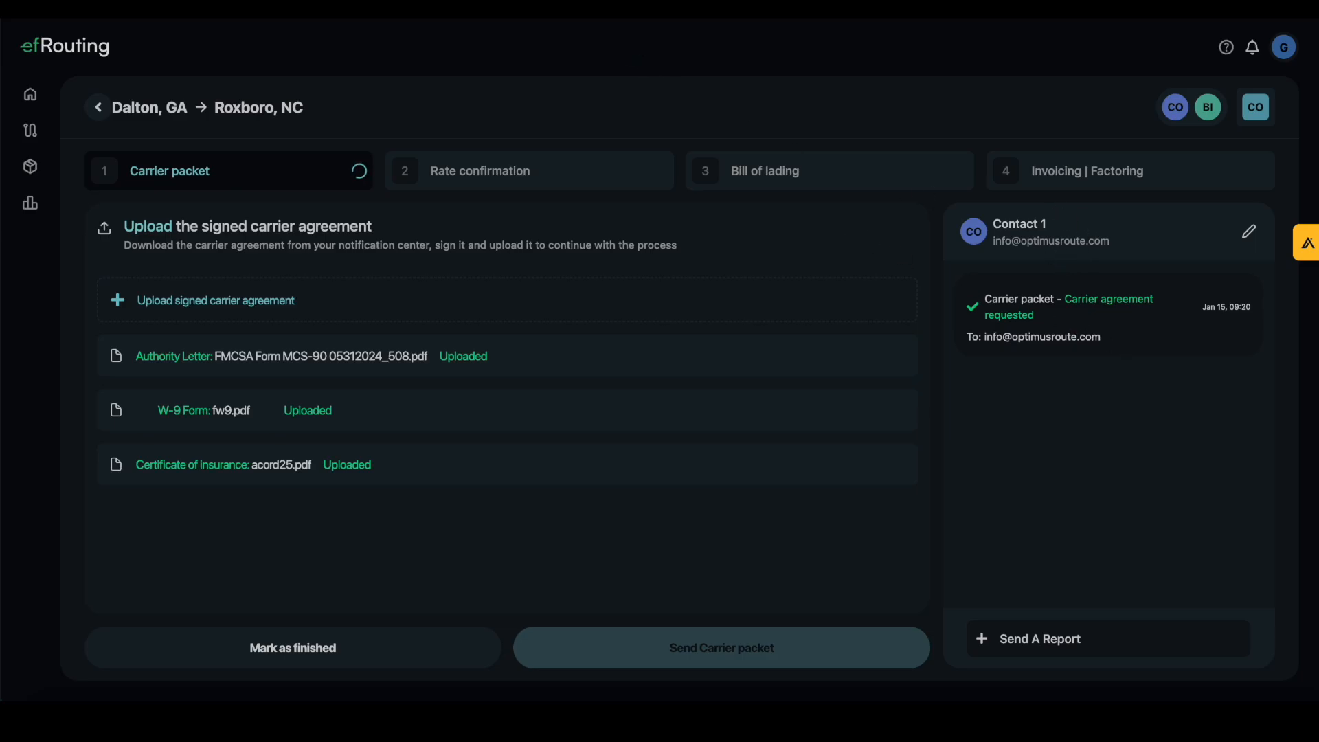
Open efRouting's Dalton carrier agreement request email in Gmail and scroll to its upload link
left_click(618, 8)
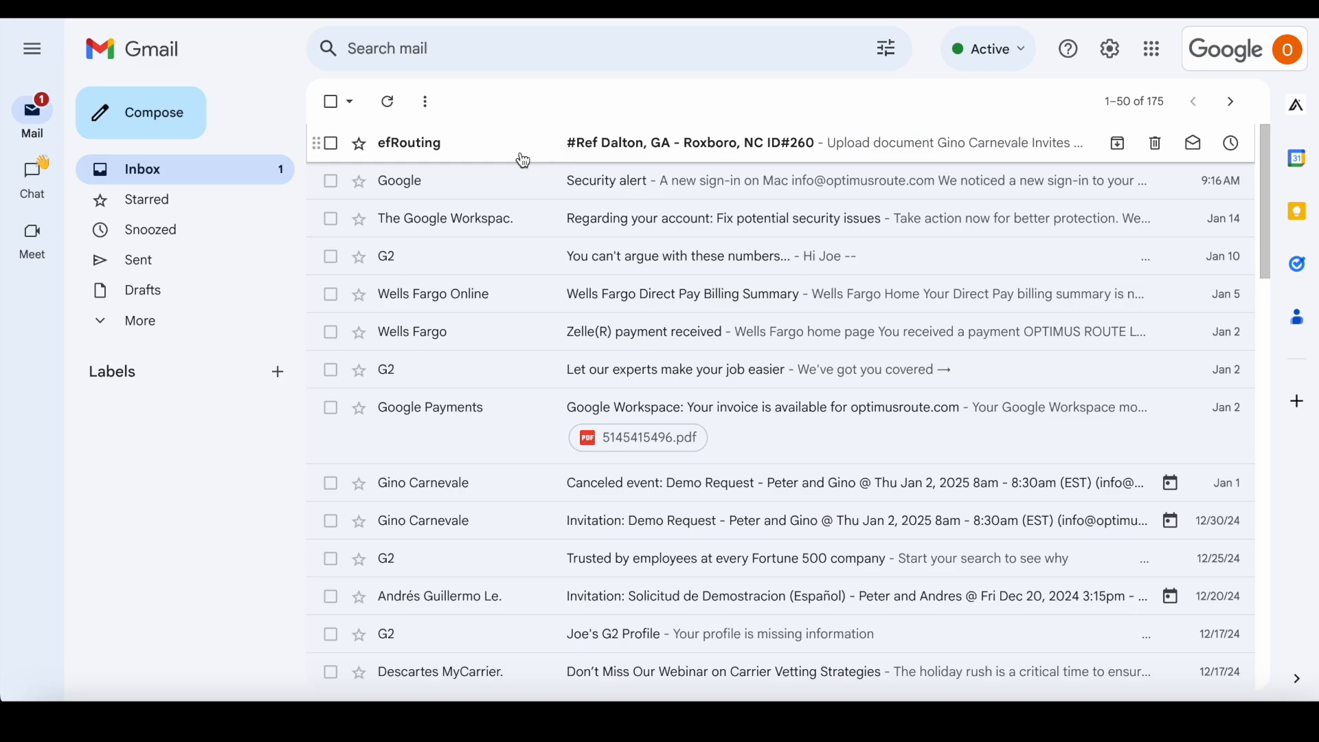
left_click(475, 158)
scroll(716, 324, "down", 3)
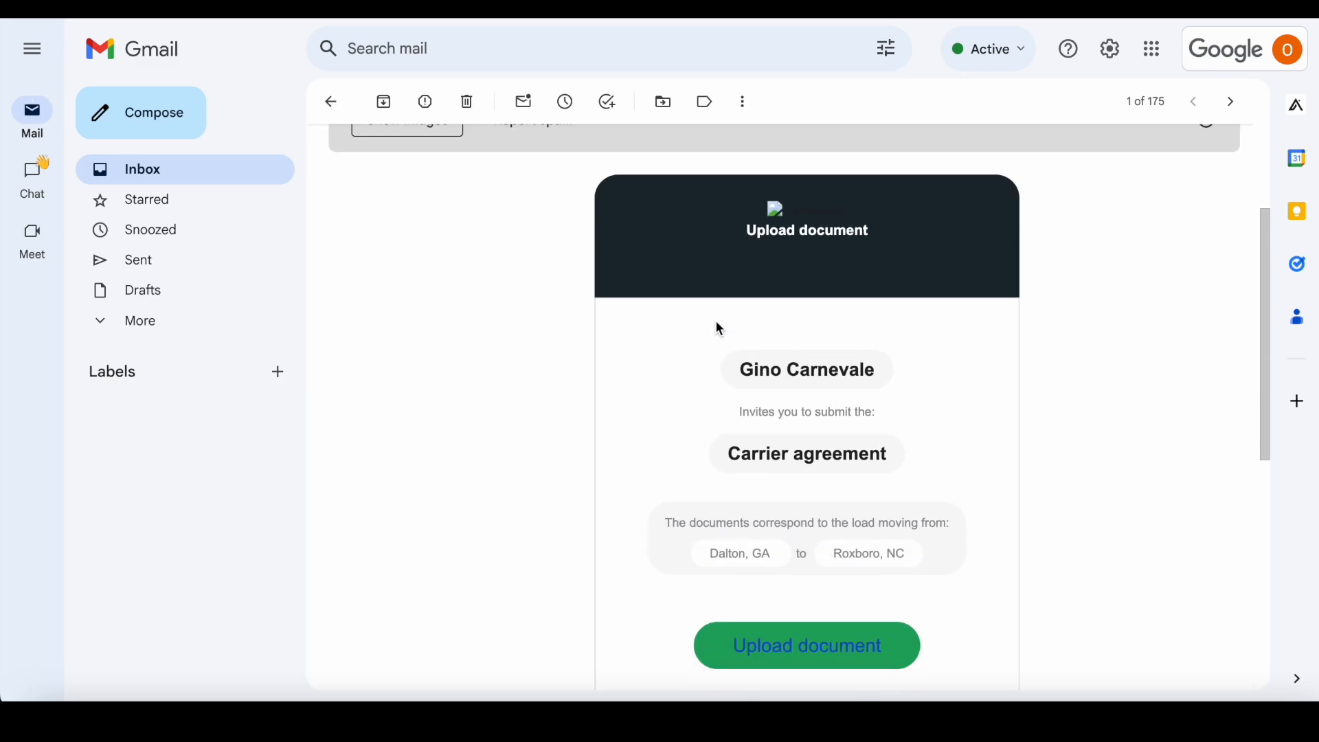
scroll(816, 397, "down", 1)
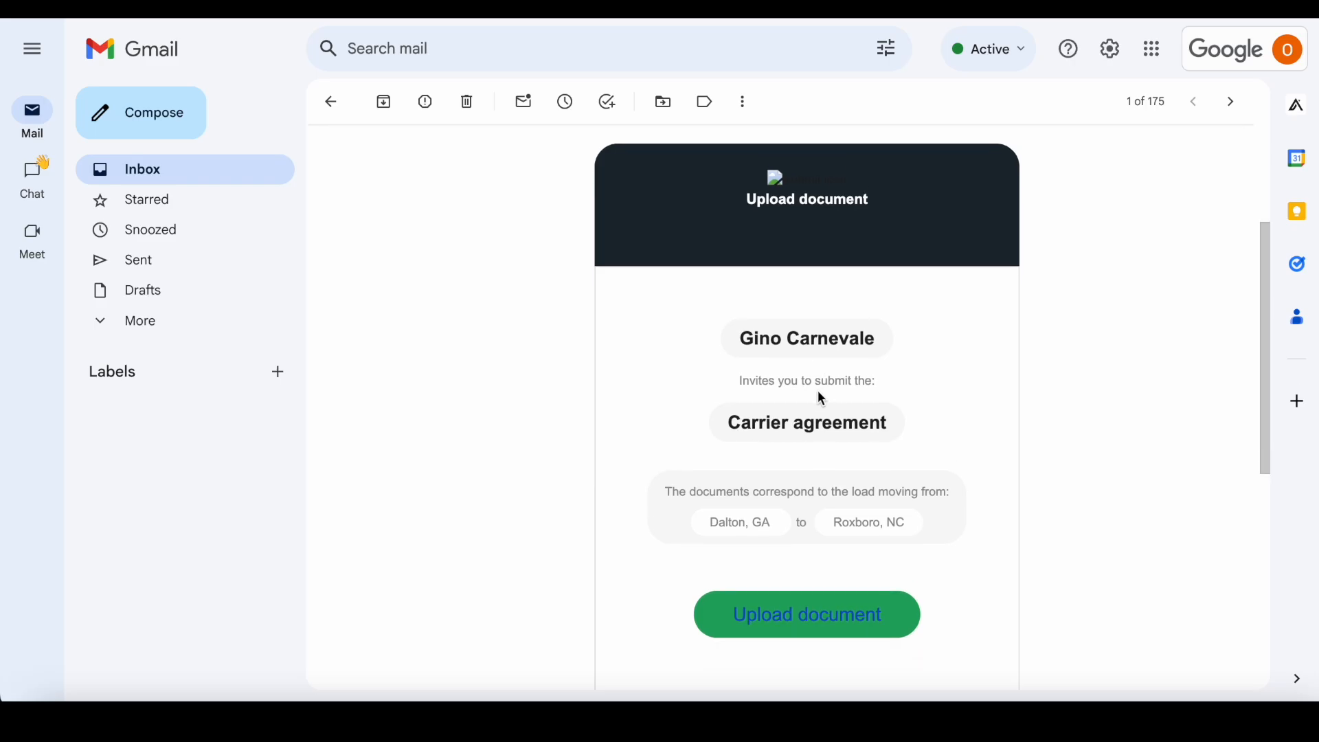
scroll(797, 411, "down", 1)
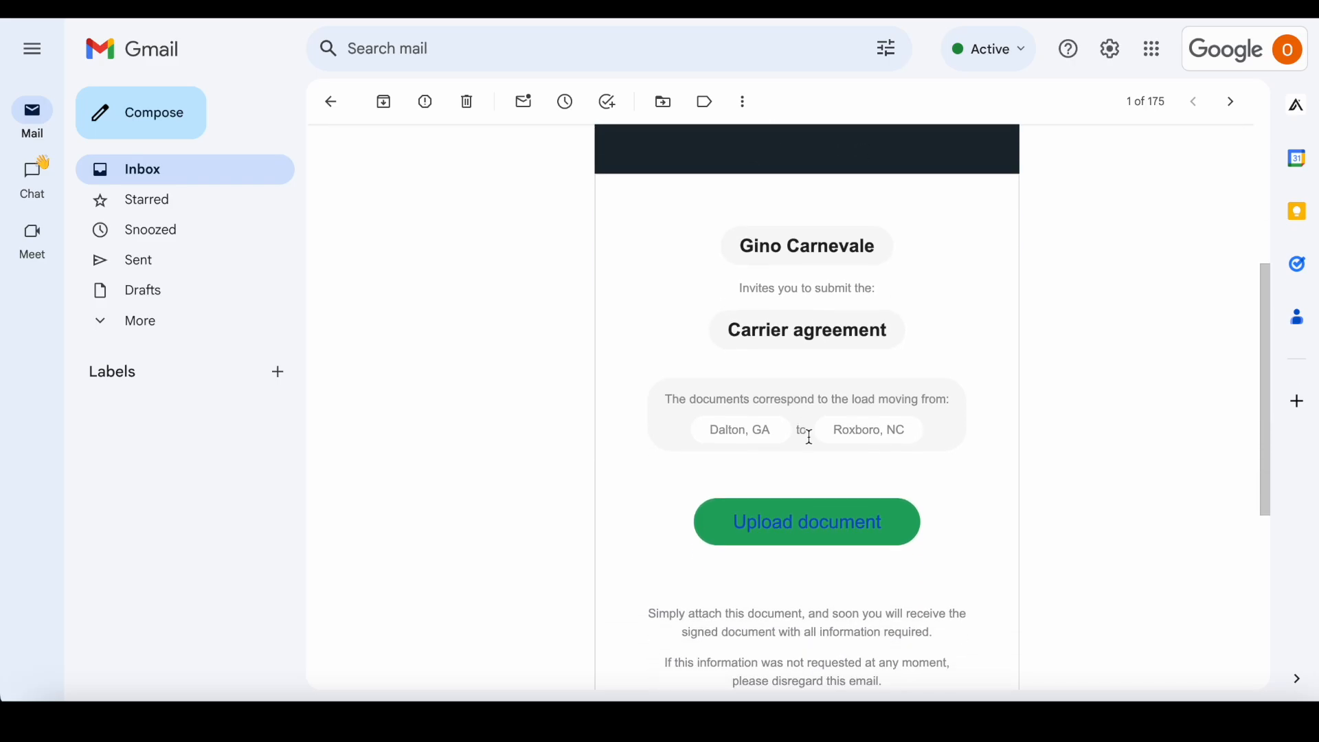
scroll(848, 455, "down", 1)
scroll(848, 451, "down", 2)
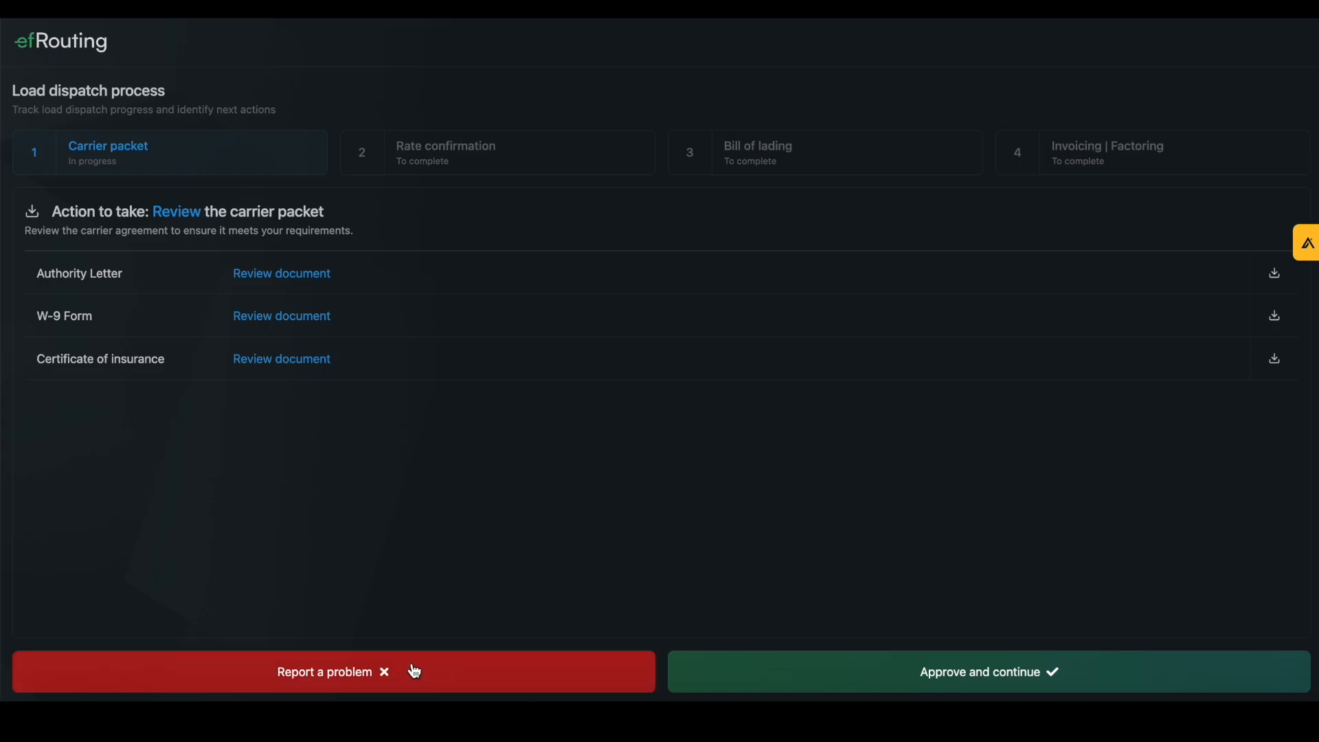
Return the carrier packet with a problem report stating the insurance is out of date
left_click(344, 673)
left_click(288, 580)
type("Insurance is out of date")
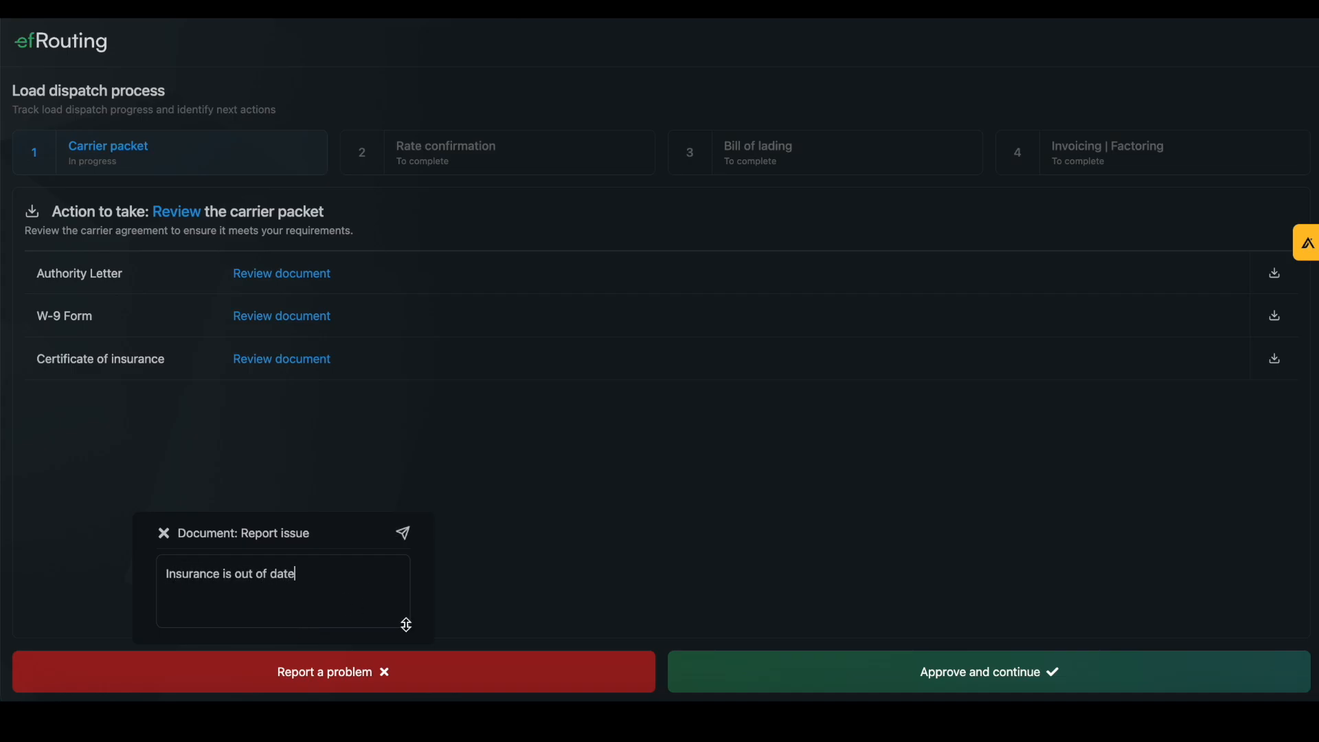
key("Return")
left_click(405, 539)
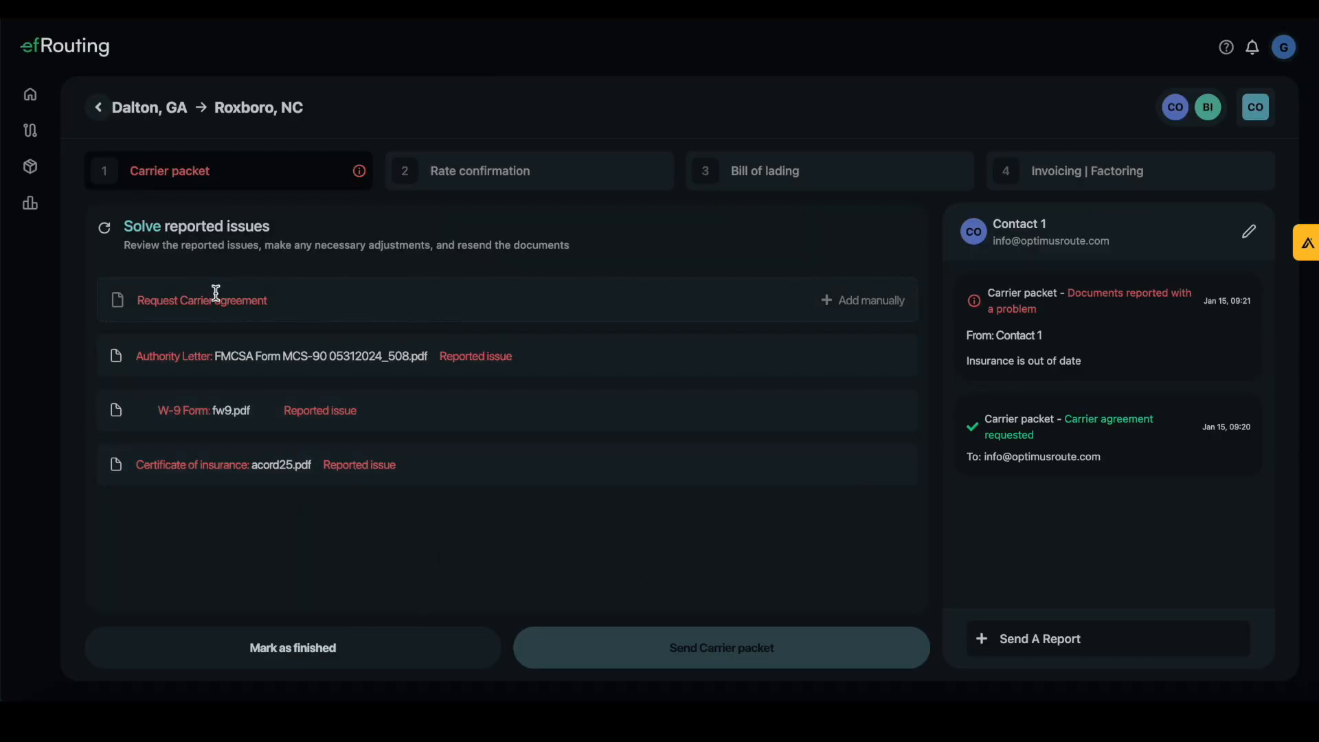
Replace the certificate of insurance with Digital brochure.pdf
mouse_move(173, 485)
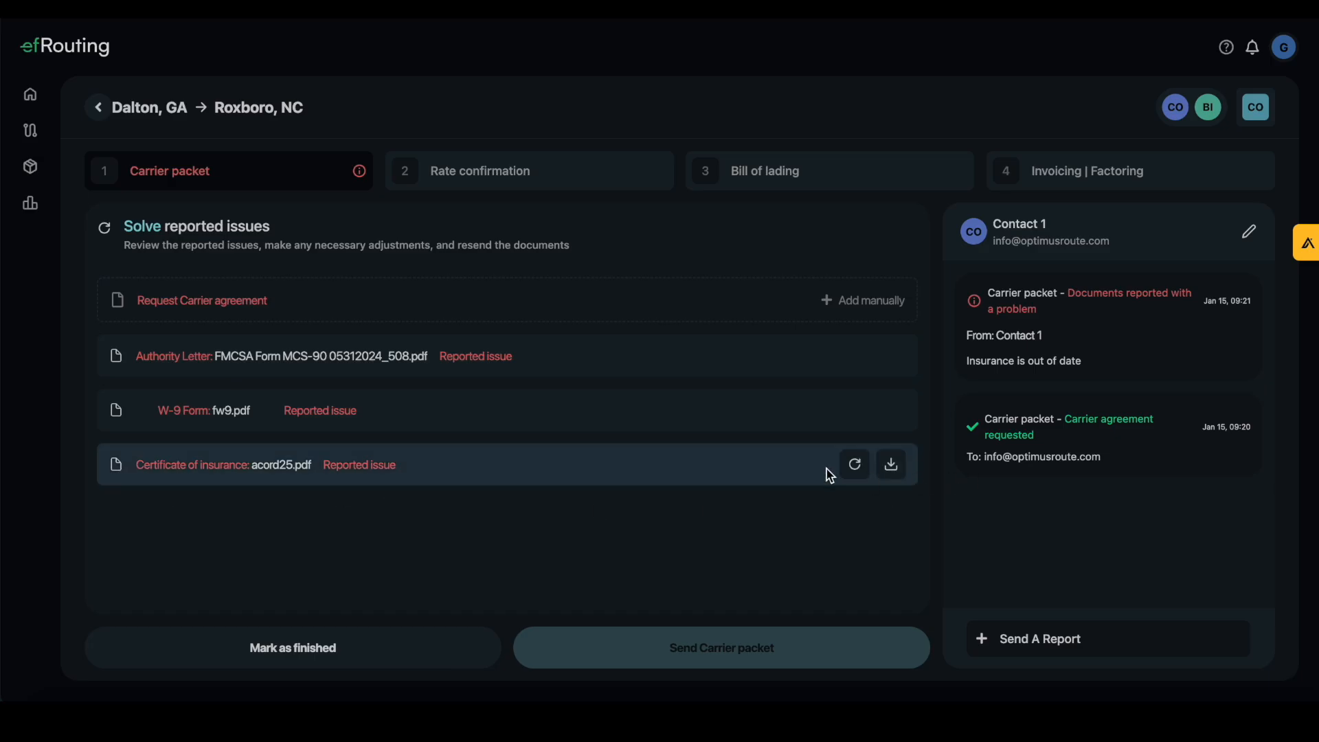
left_click(854, 464)
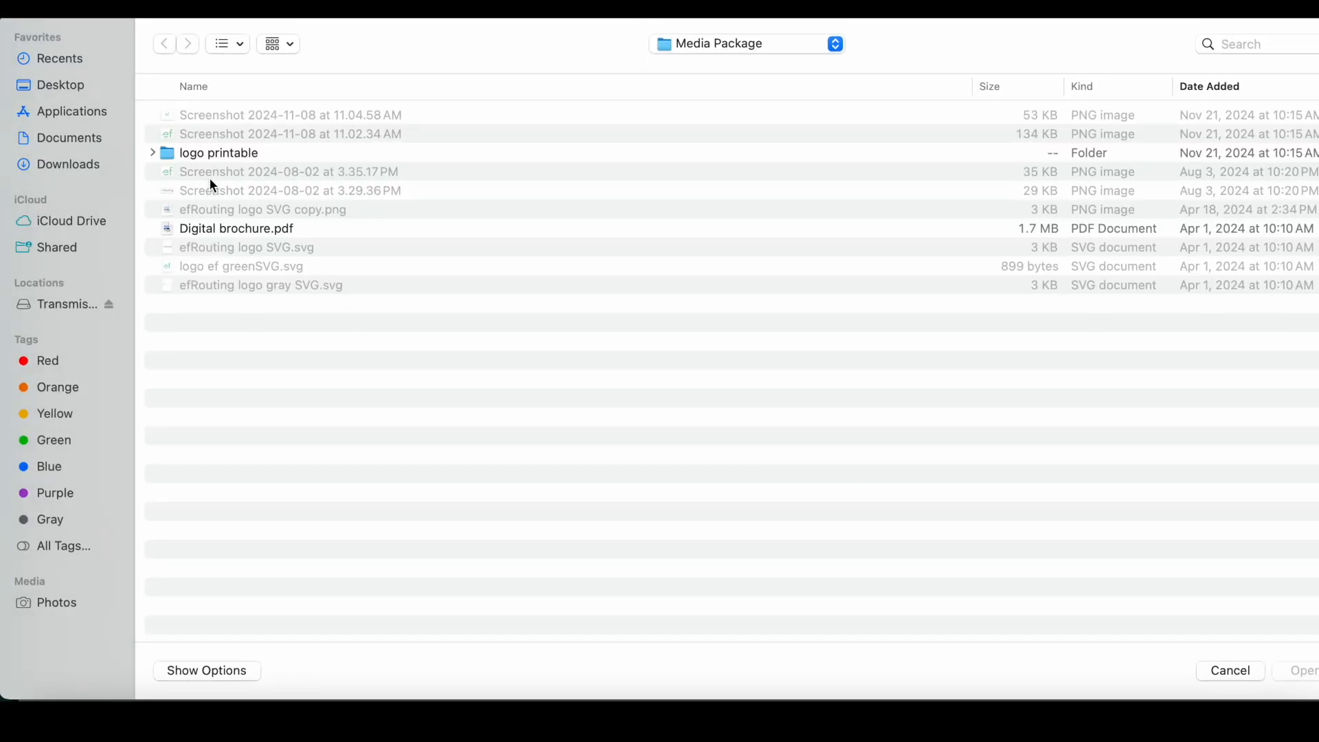
left_click(234, 228)
key("Return")
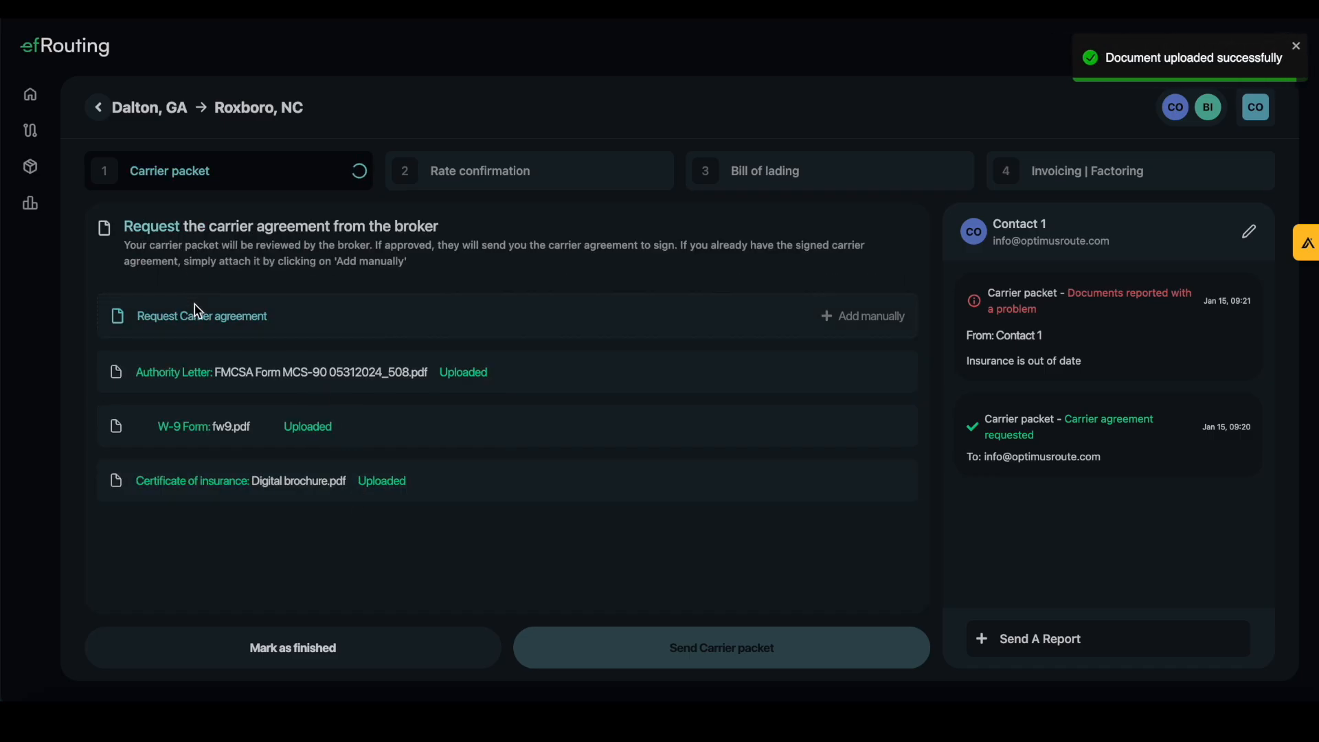
Request the carrier agreement again and follow the new Gmail email's upload document link
left_click(204, 318)
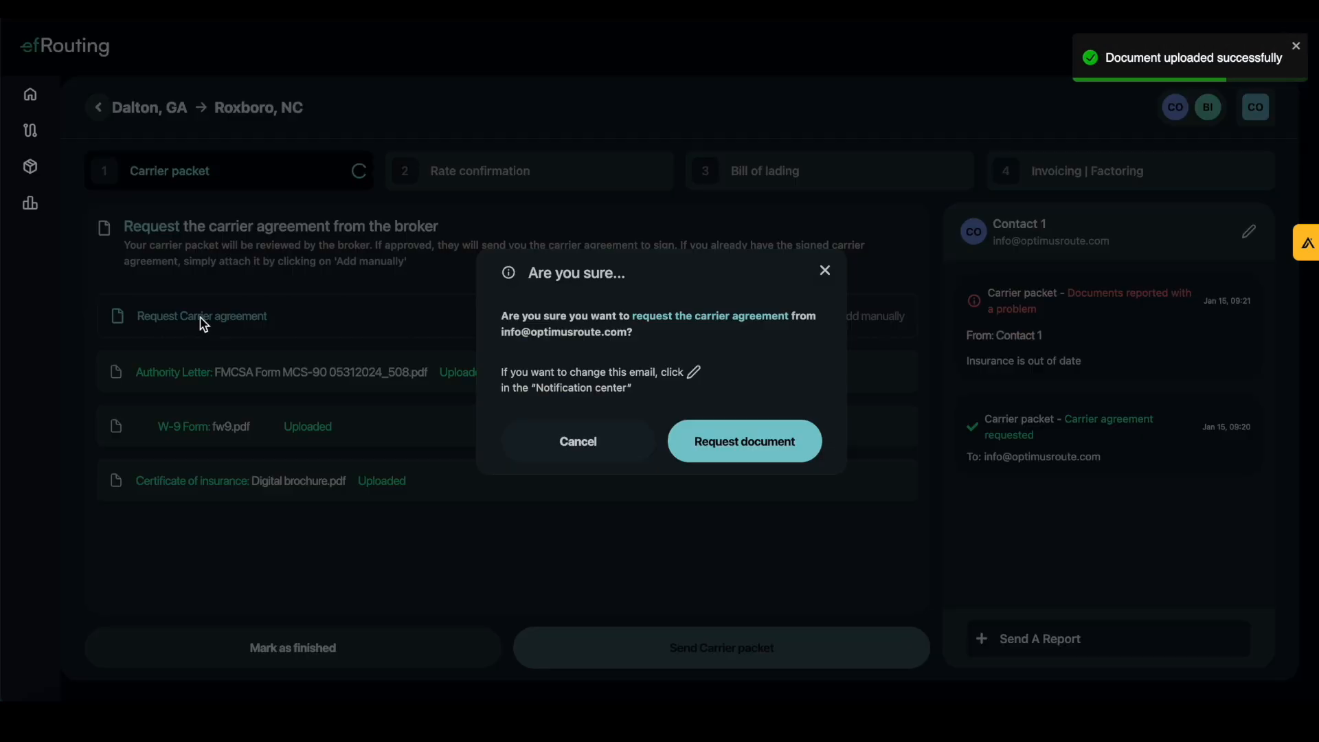
left_click(780, 445)
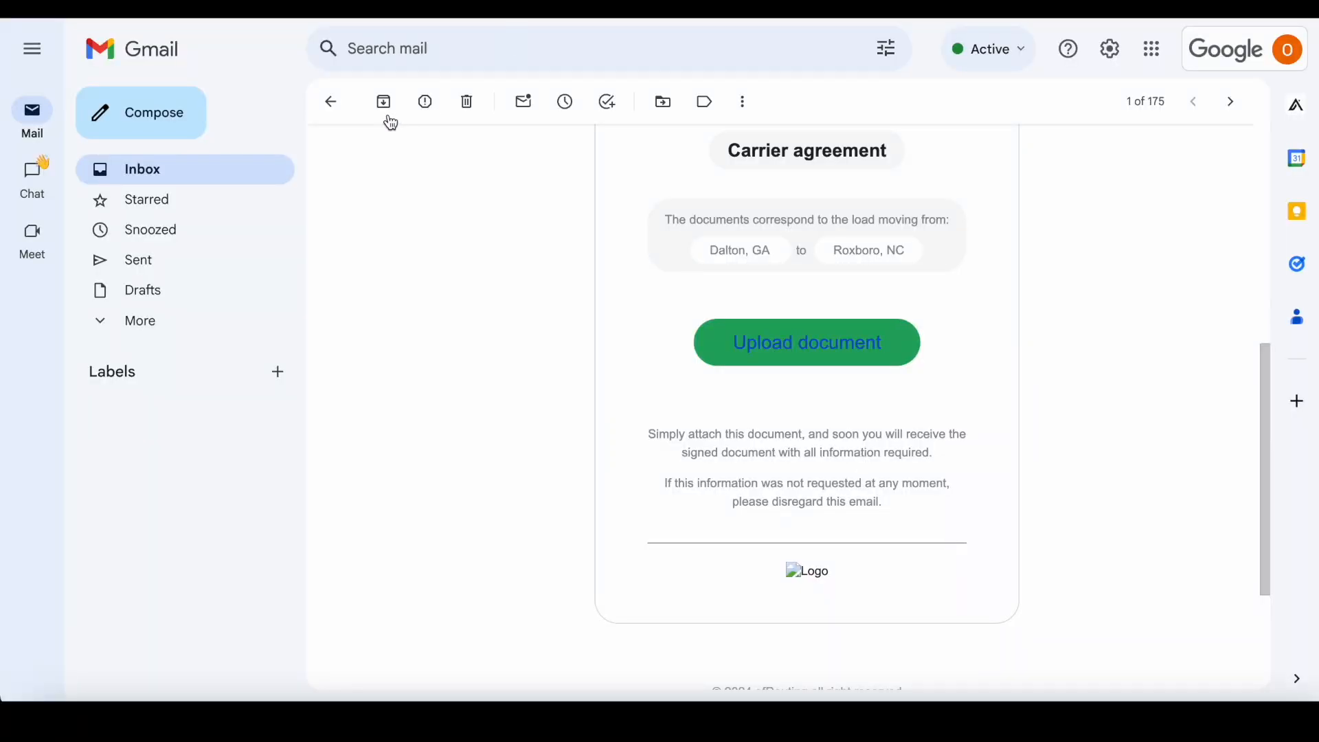
left_click(331, 101)
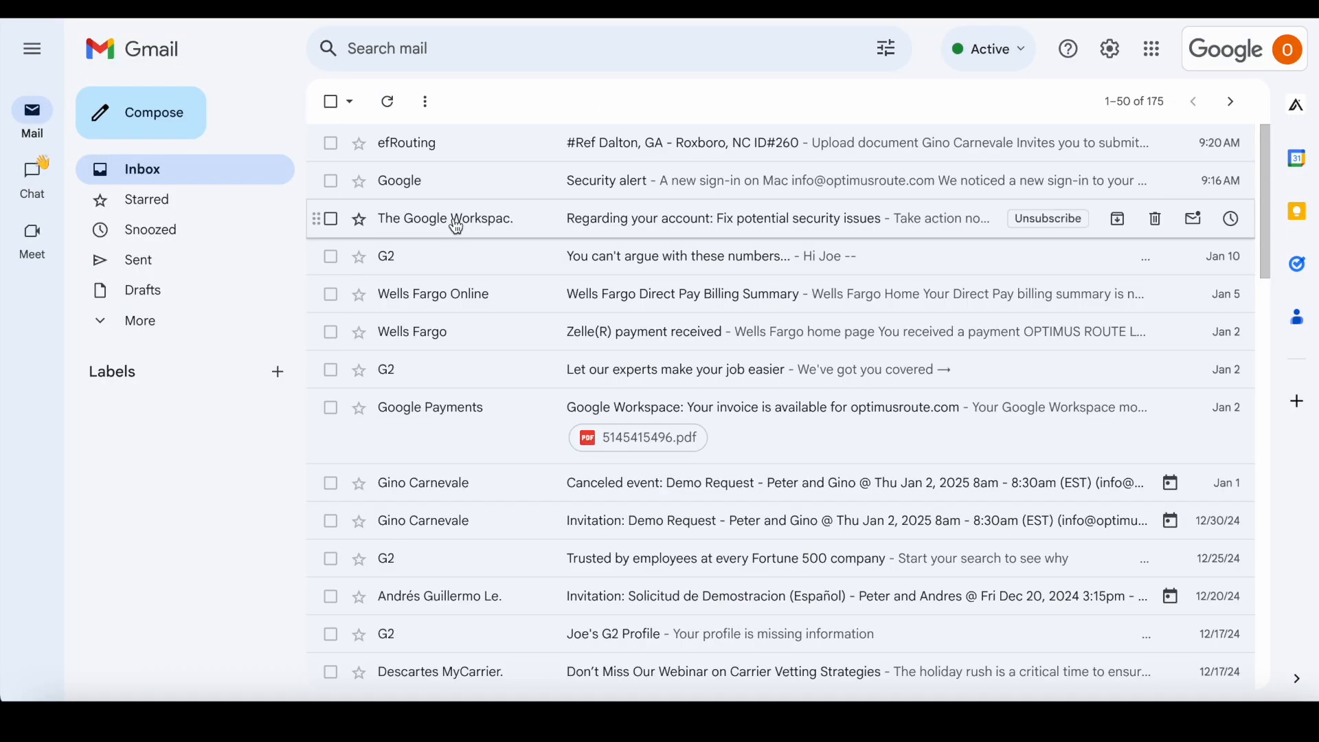
left_click(398, 144)
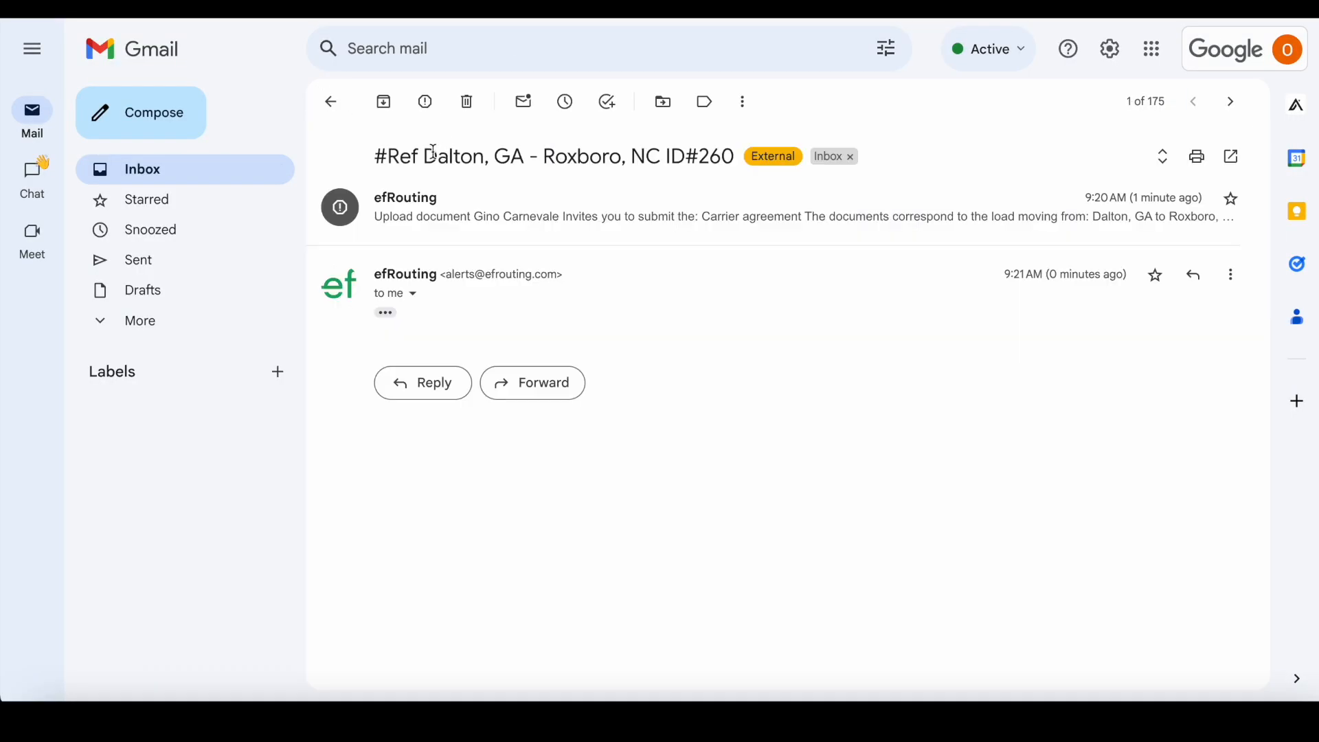
left_click(387, 316)
scroll(648, 397, "down", 5)
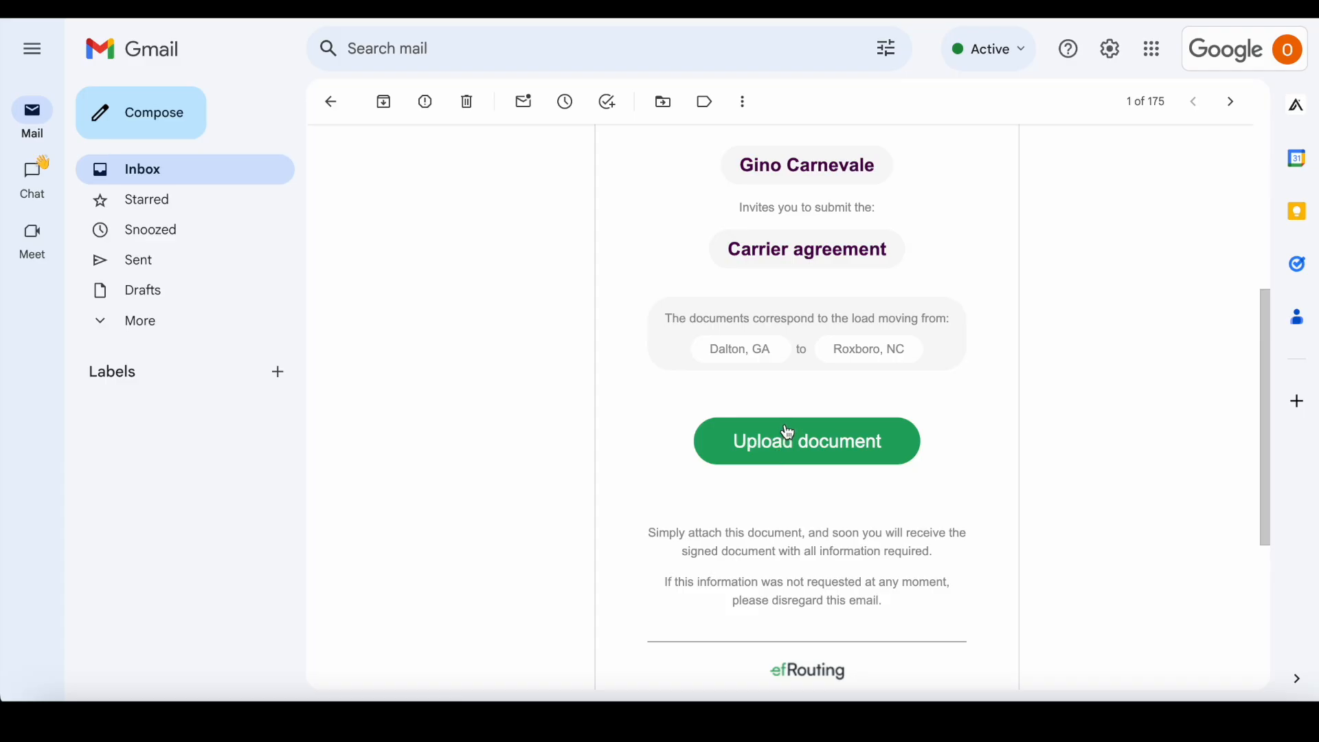
left_click(786, 437)
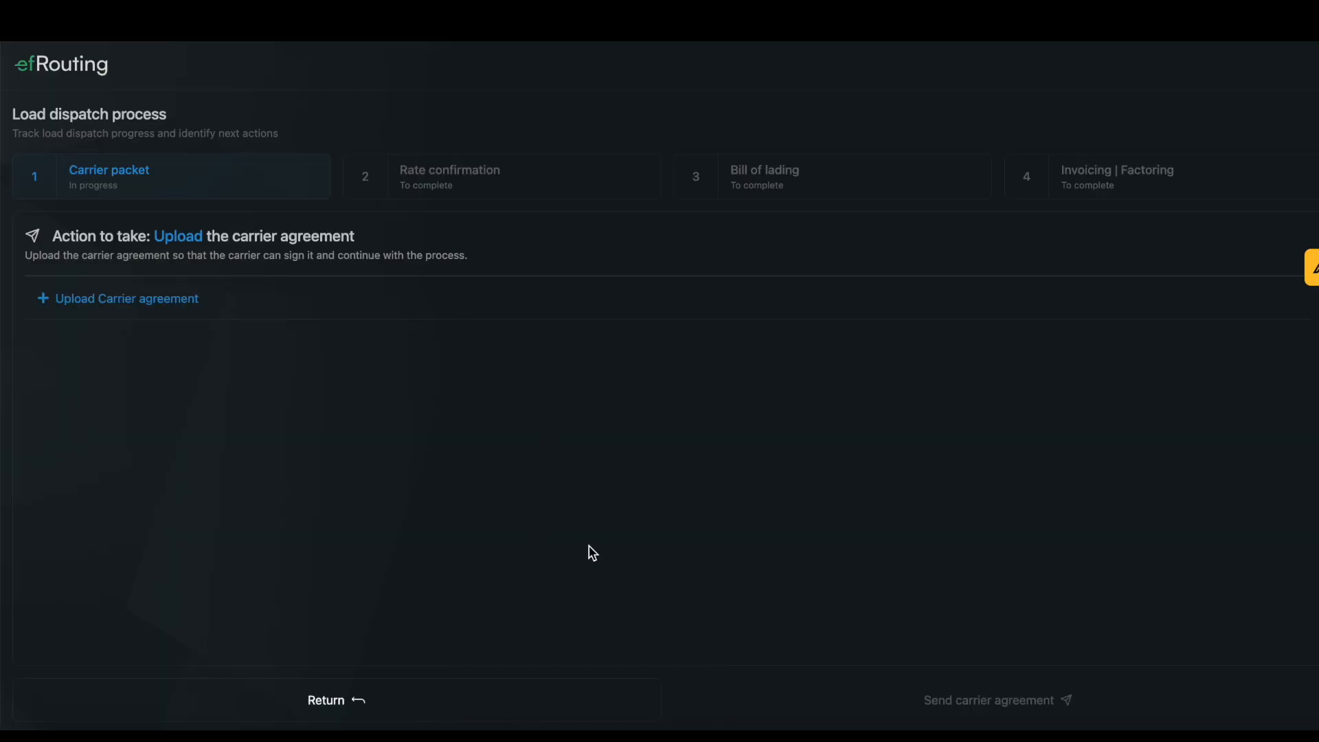
Upload Digital brochure.pdf as the carrier agreement, send it to the carrier, and download the returned copy
left_click(174, 314)
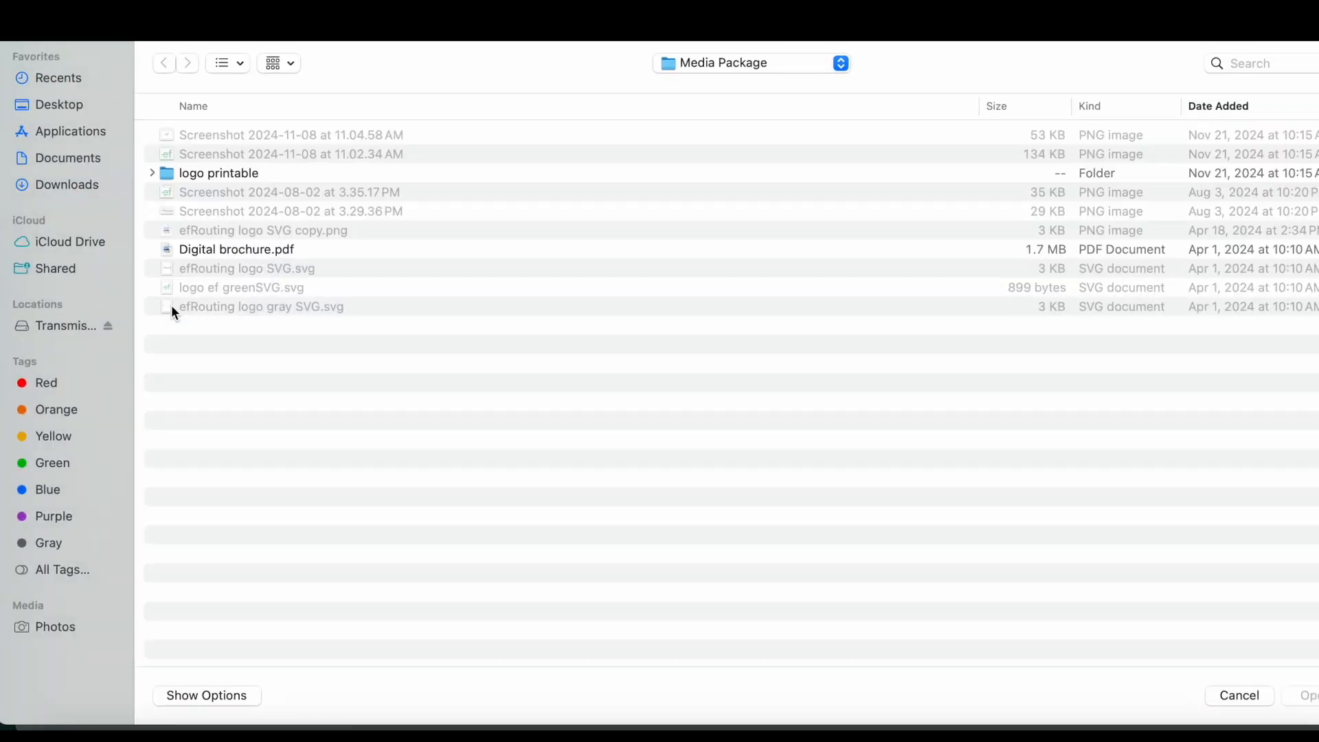
left_click(252, 253)
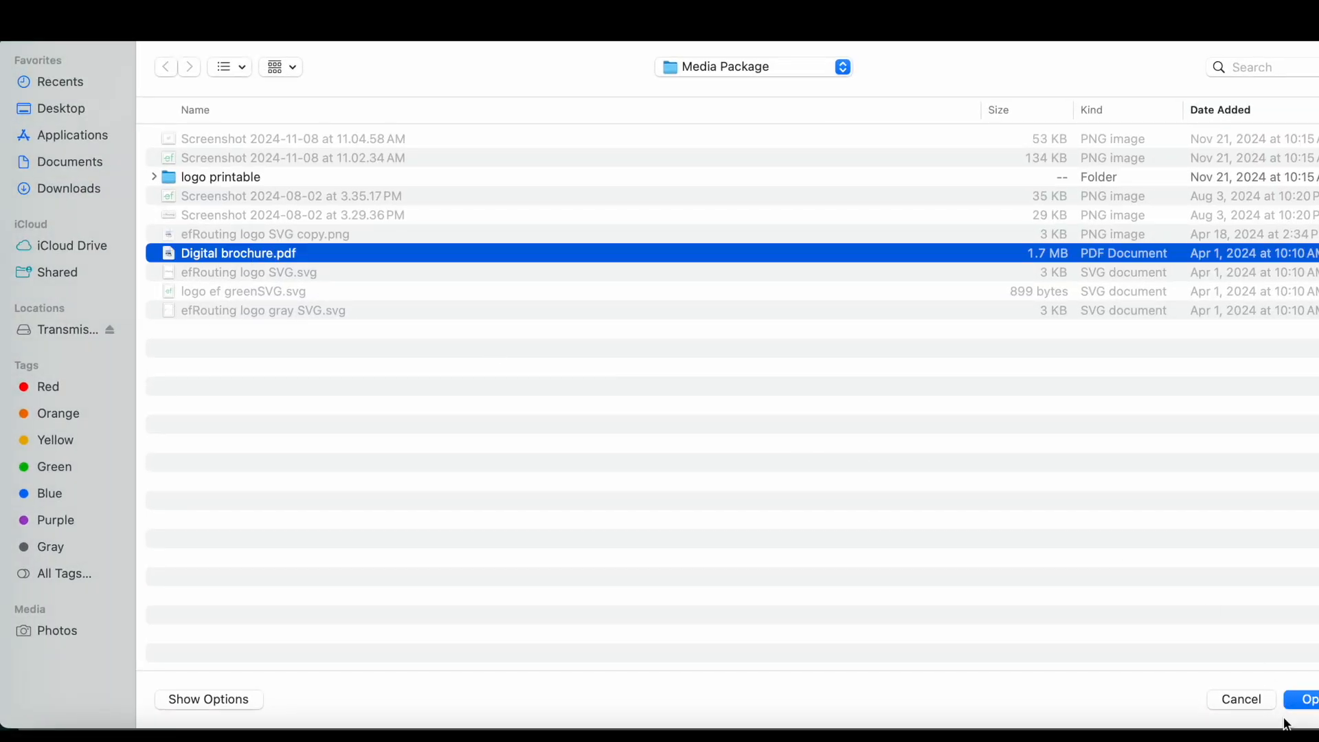
left_click(1308, 700)
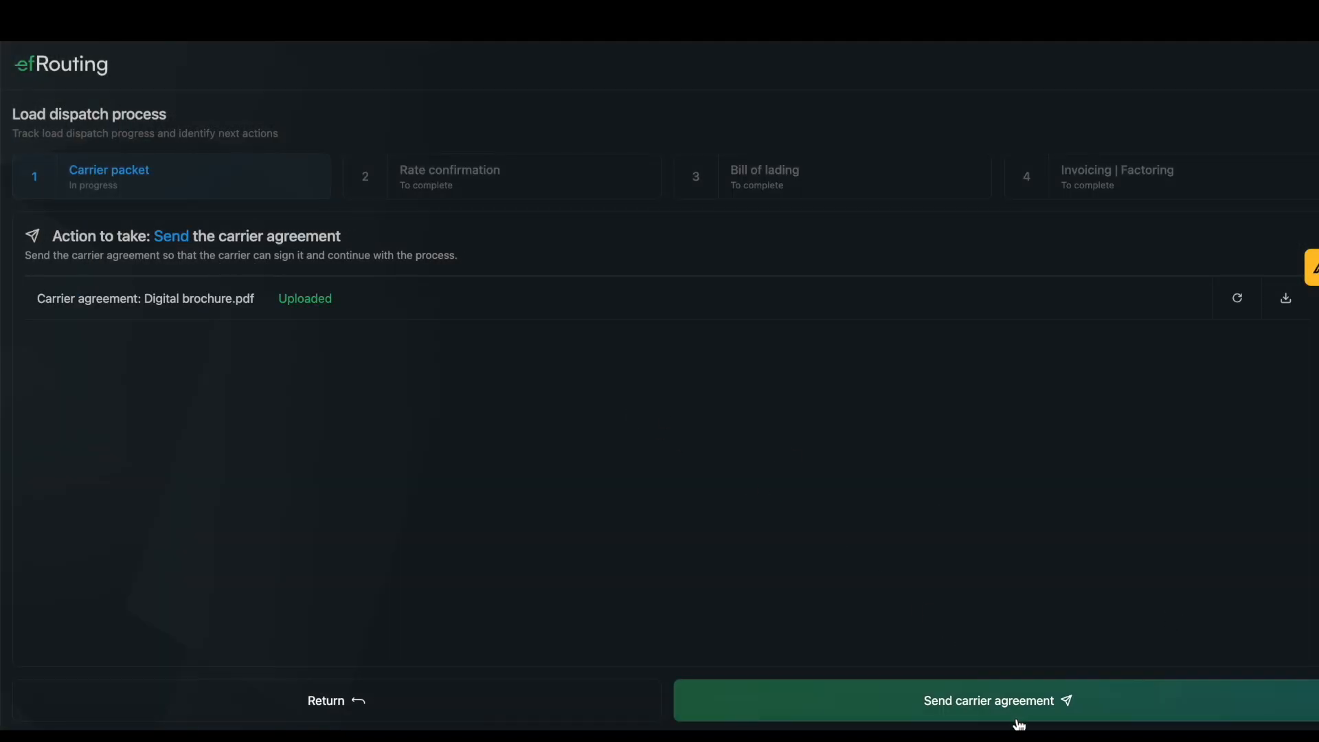
left_click(1015, 707)
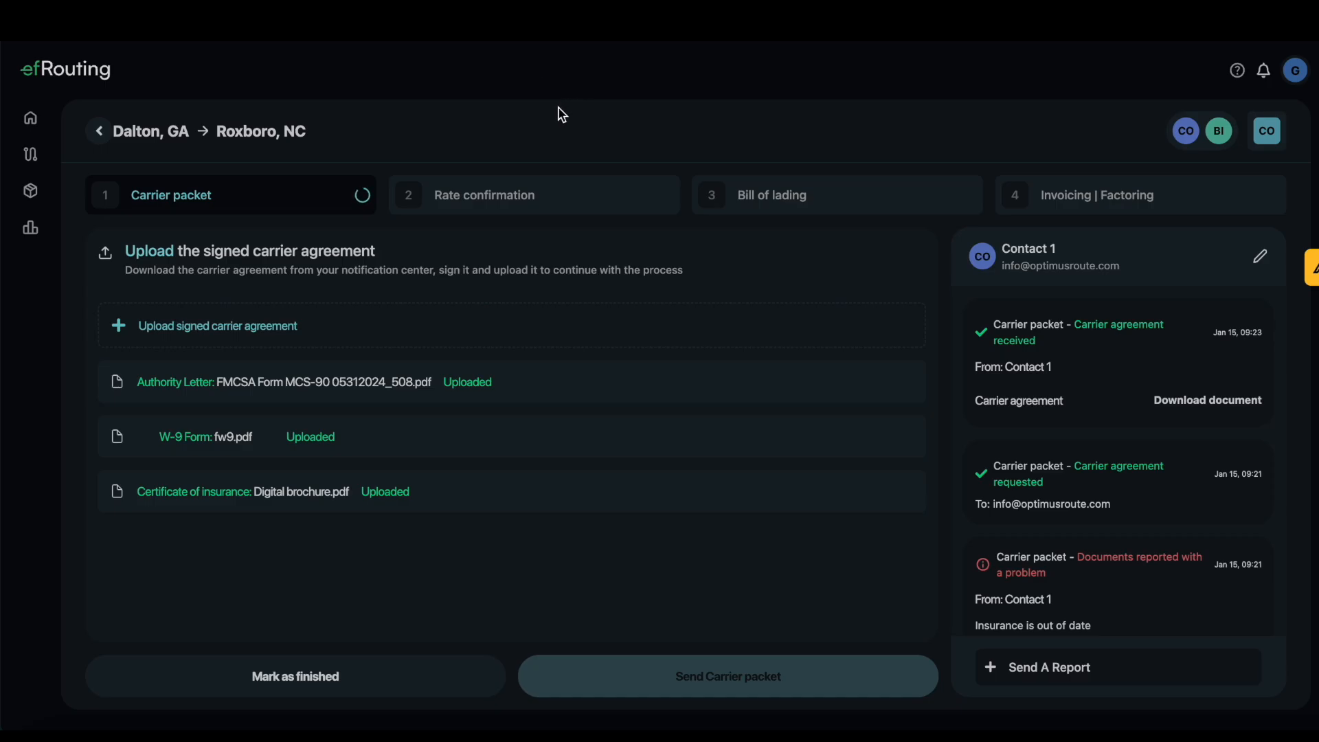
left_click(1191, 411)
Attach Digital brochure.pdf as the signed carrier agreement and send the packet to the broker
left_click(263, 341)
left_click(253, 253)
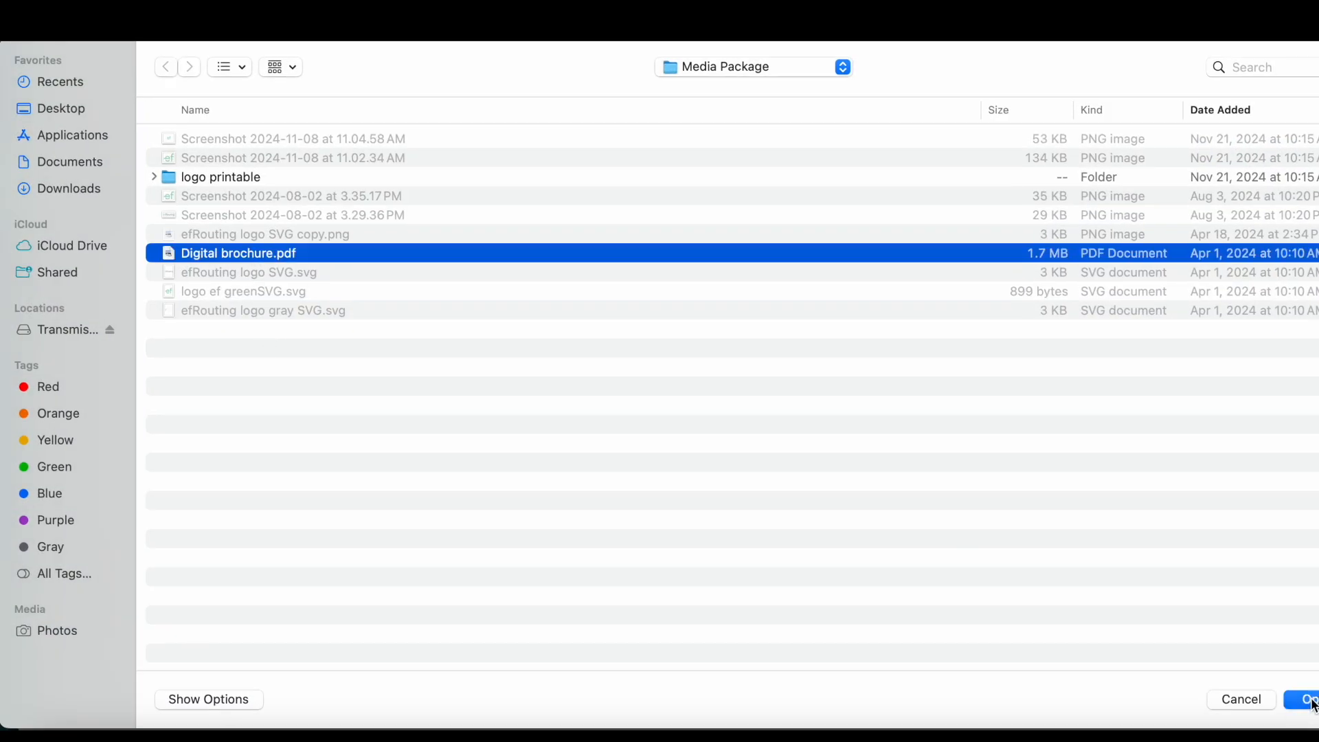
key("Return")
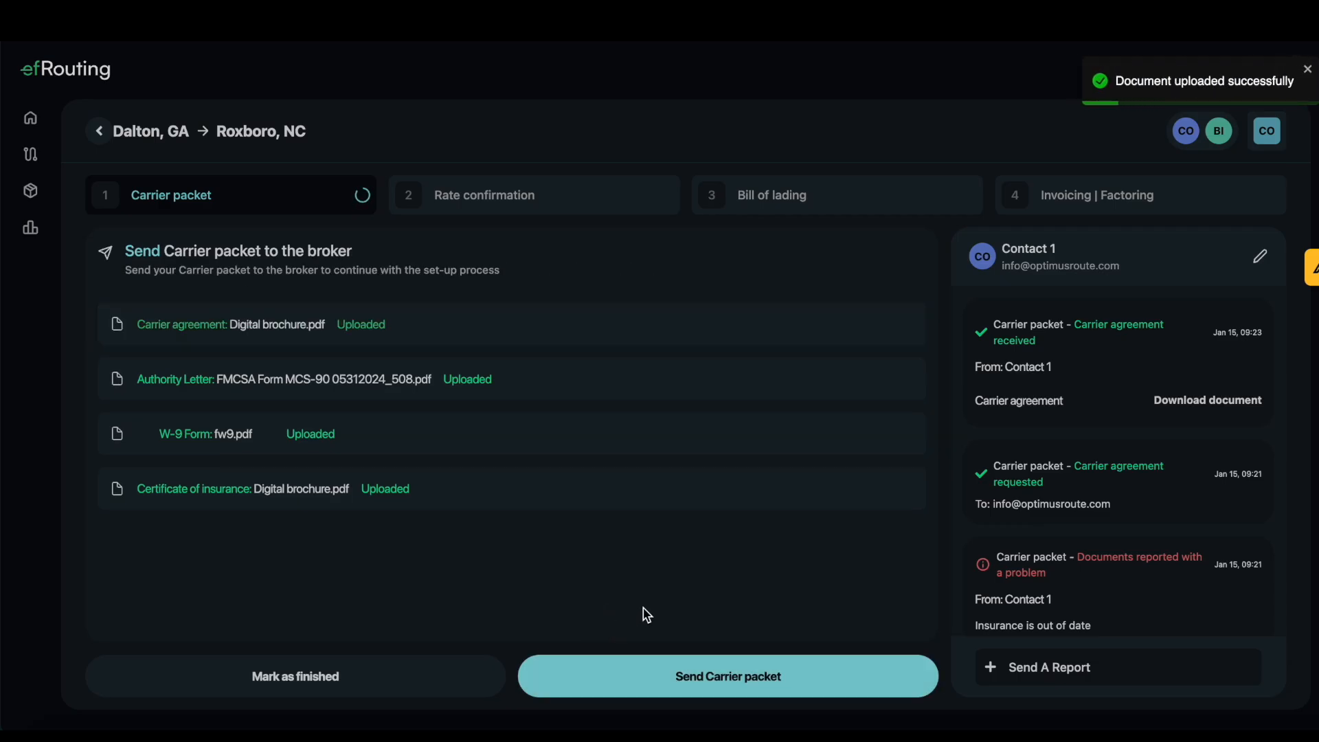
left_click(663, 695)
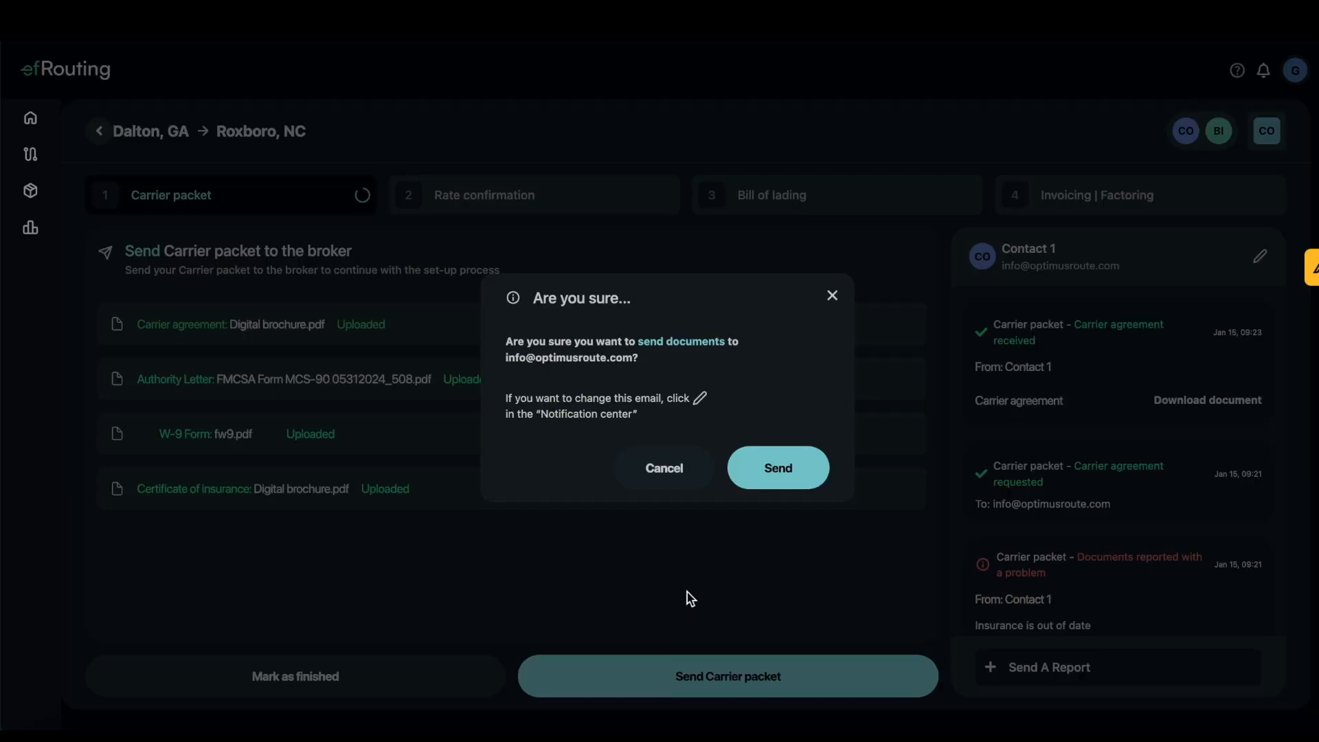
Confirm sending the carrier documents, then open the efRouting documents-received thread in Gmail
left_click(770, 482)
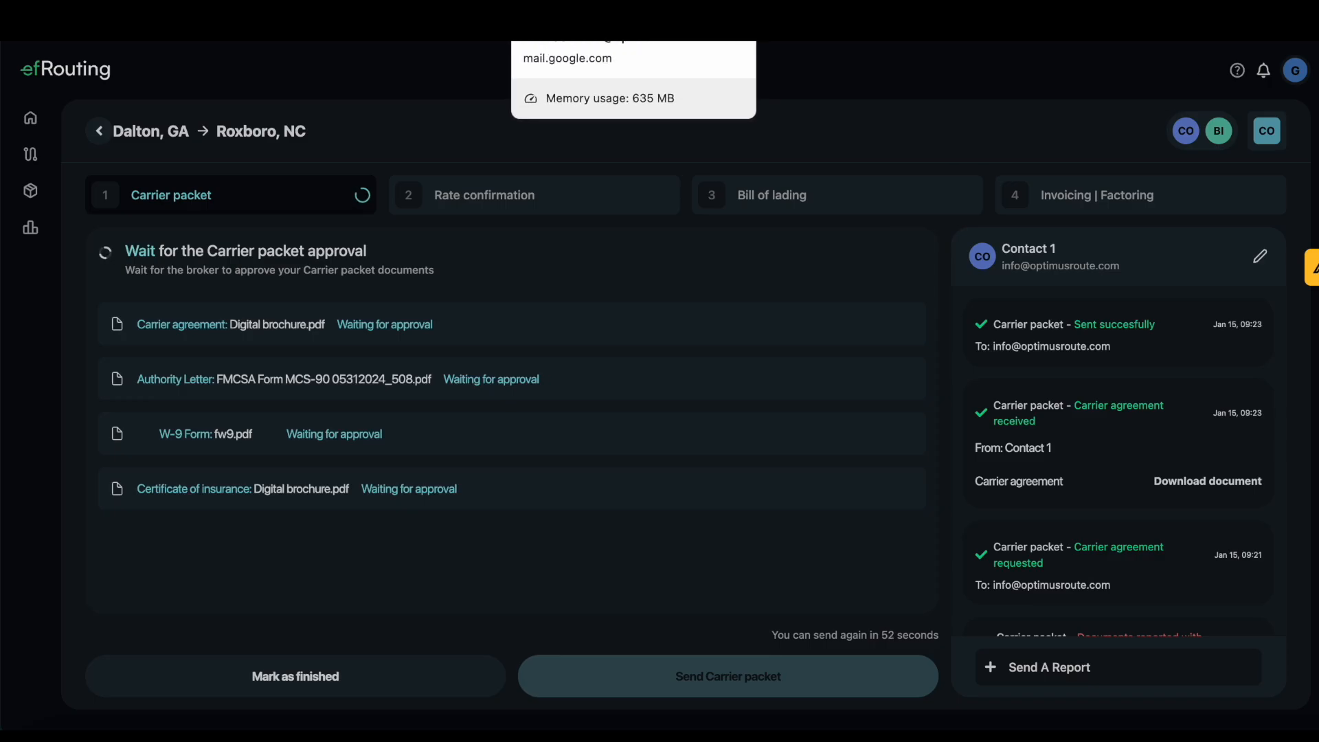
left_click(539, 8)
left_click(334, 125)
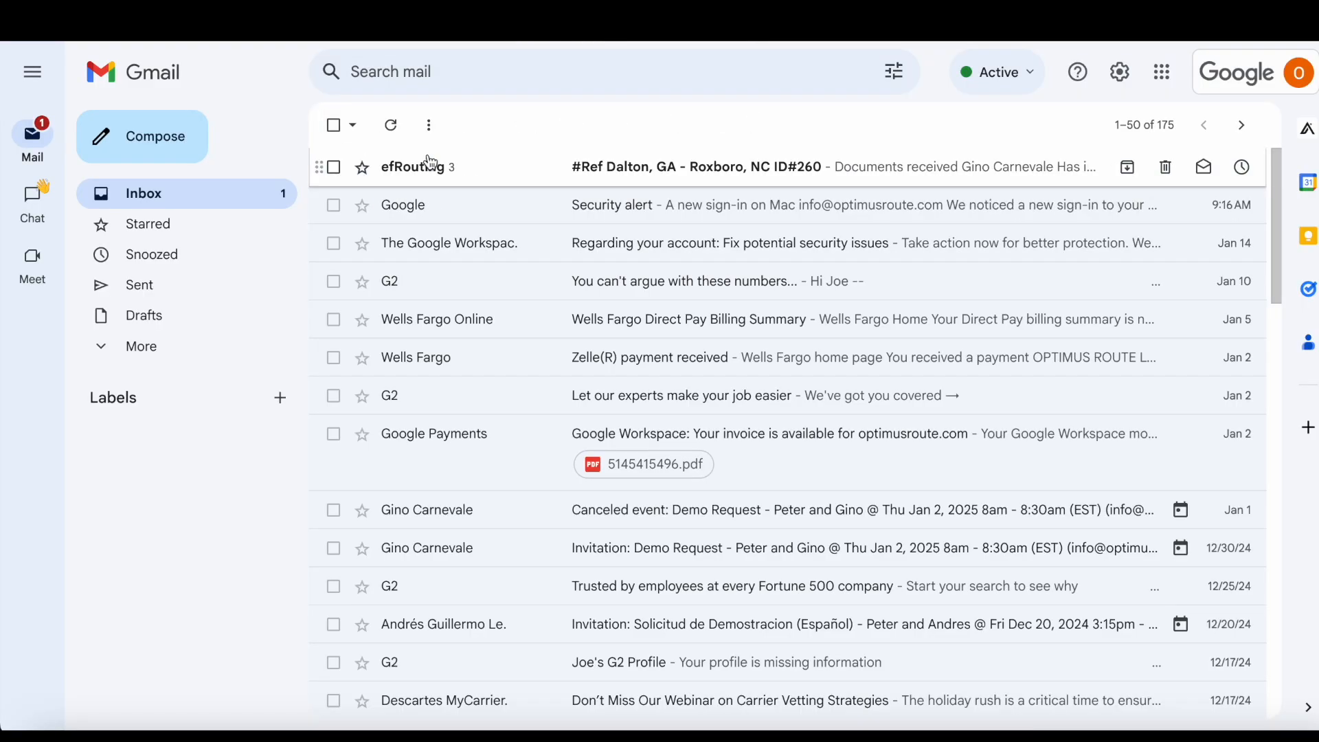
left_click(387, 165)
From the efRouting message, open the Dalton–Roxboro carrier documents for review in efRouting
scroll(522, 495, "down", 10)
scroll(536, 501, "up", 10)
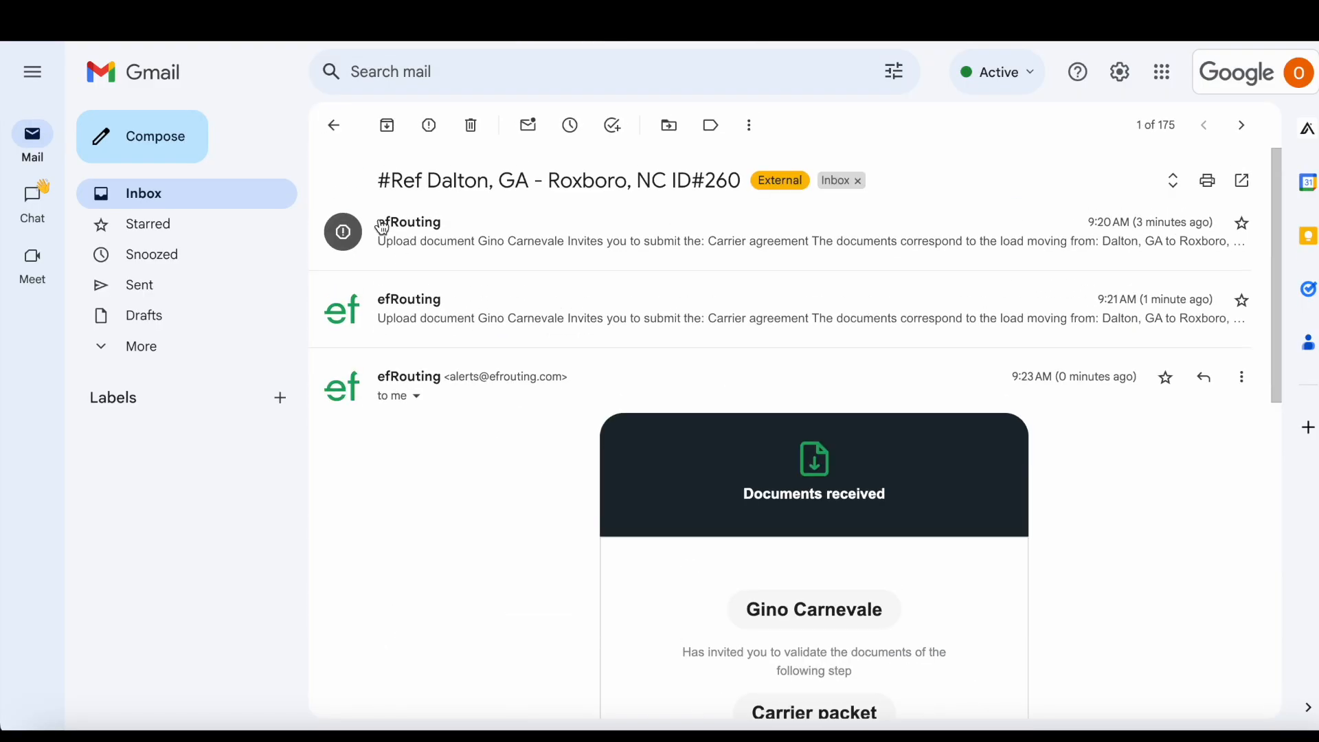
left_click(334, 127)
left_click(403, 169)
scroll(611, 501, "down", 8)
left_click(827, 188)
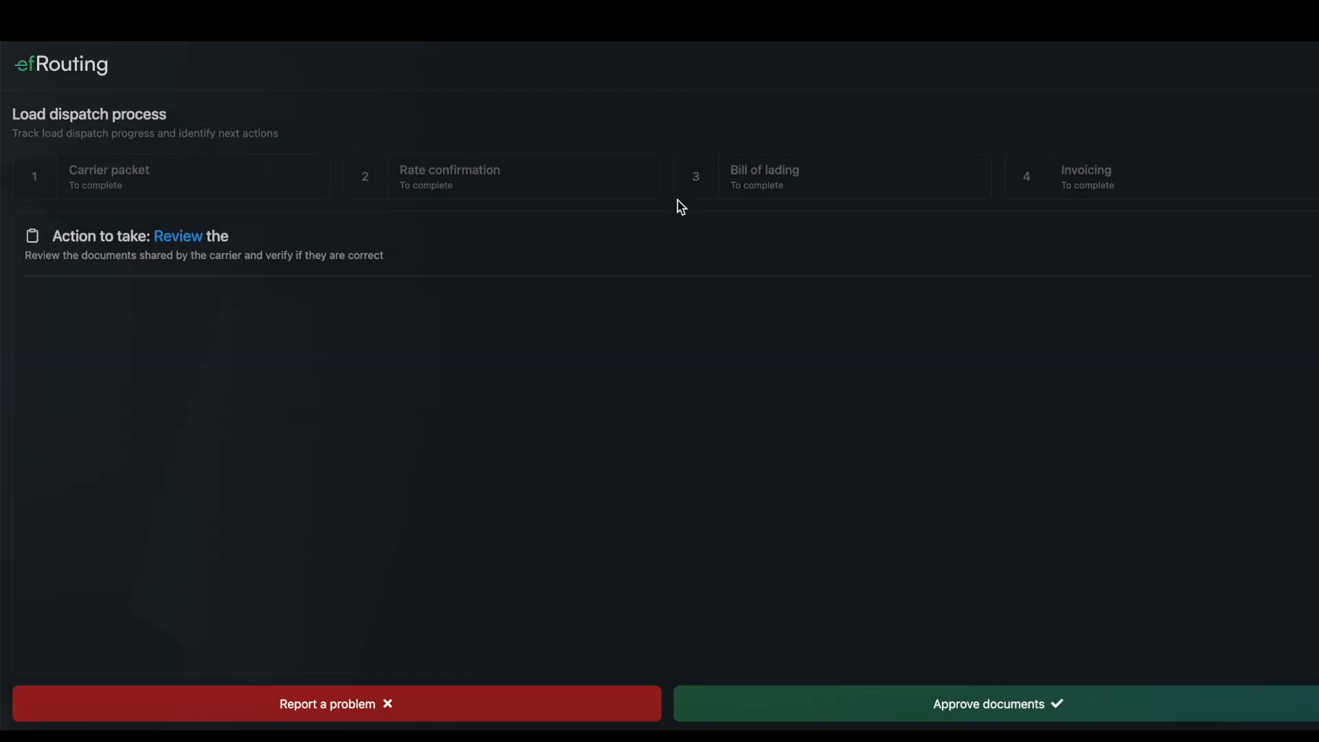
Approve and confirm the Dalton–Roxboro carrier packet documents
left_click(921, 707)
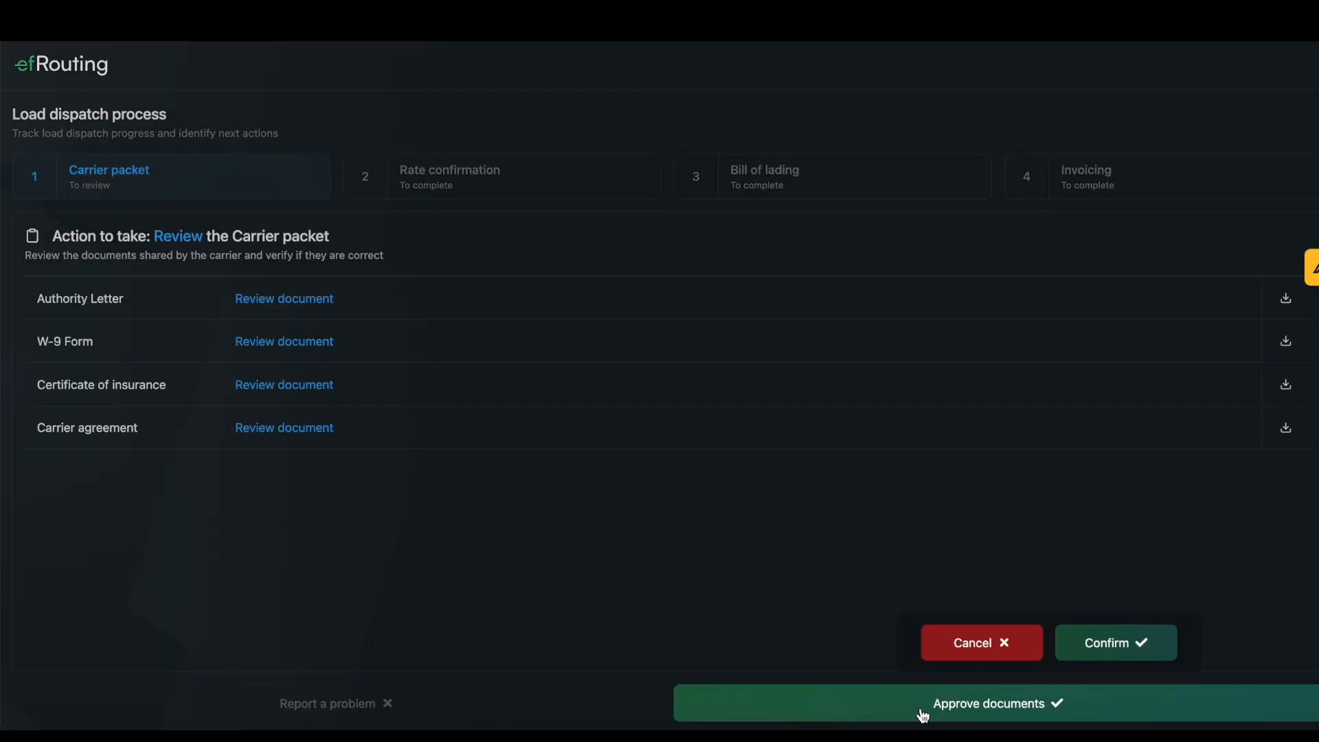
left_click(1119, 653)
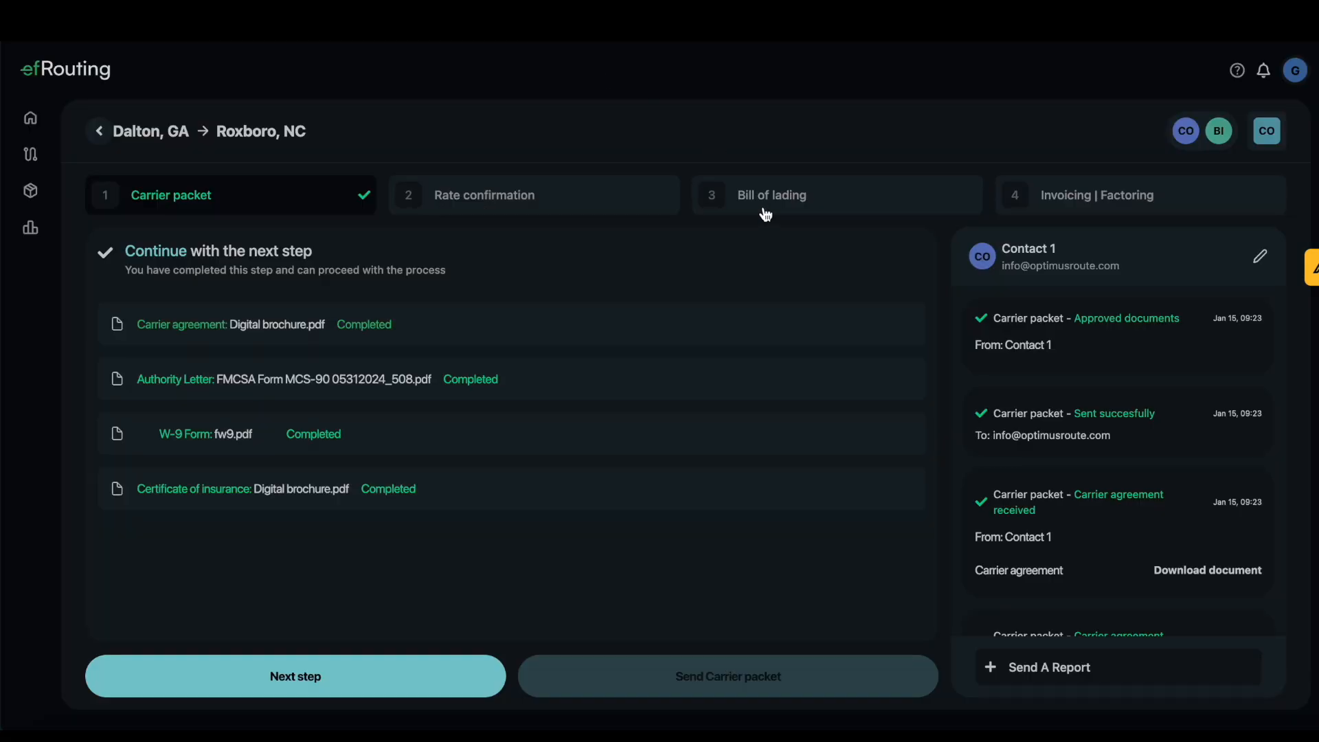
Advance past rate confirmation and view the Bill of lading and Invoicing | Factoring steps
left_click(420, 695)
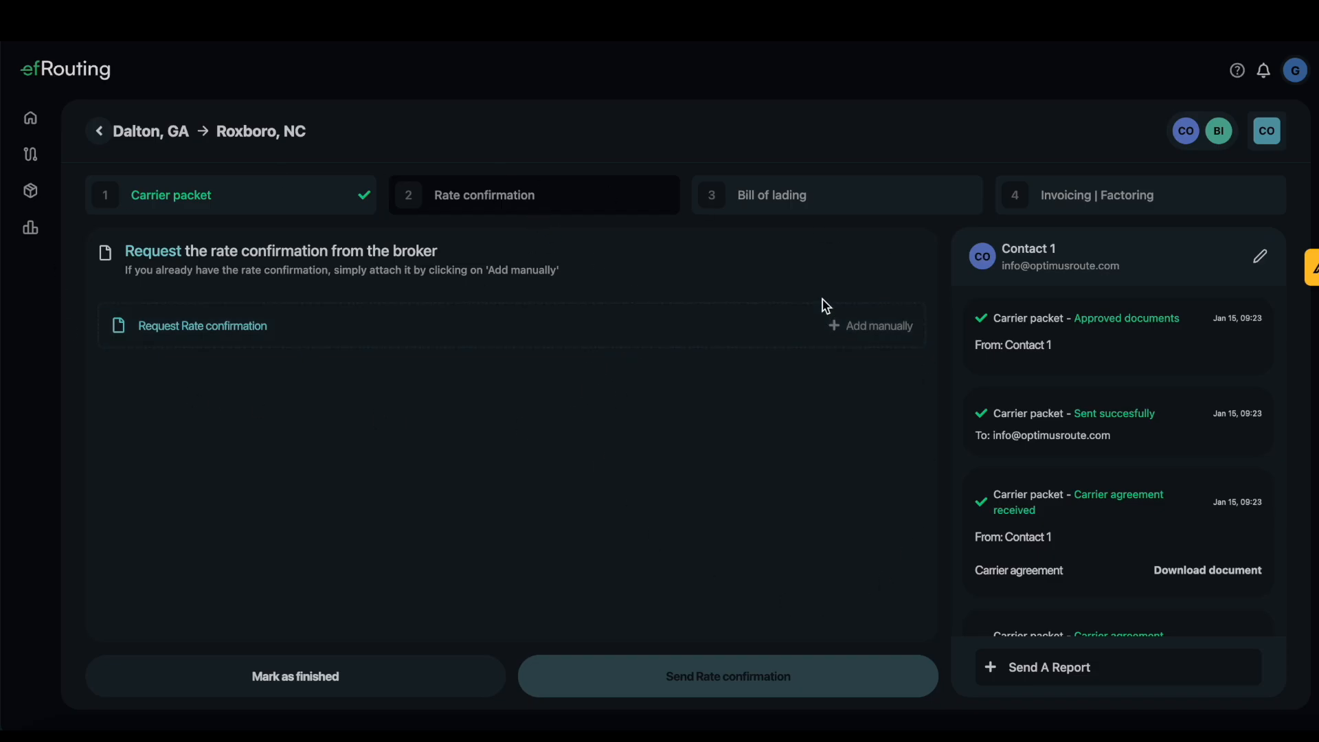
left_click(801, 205)
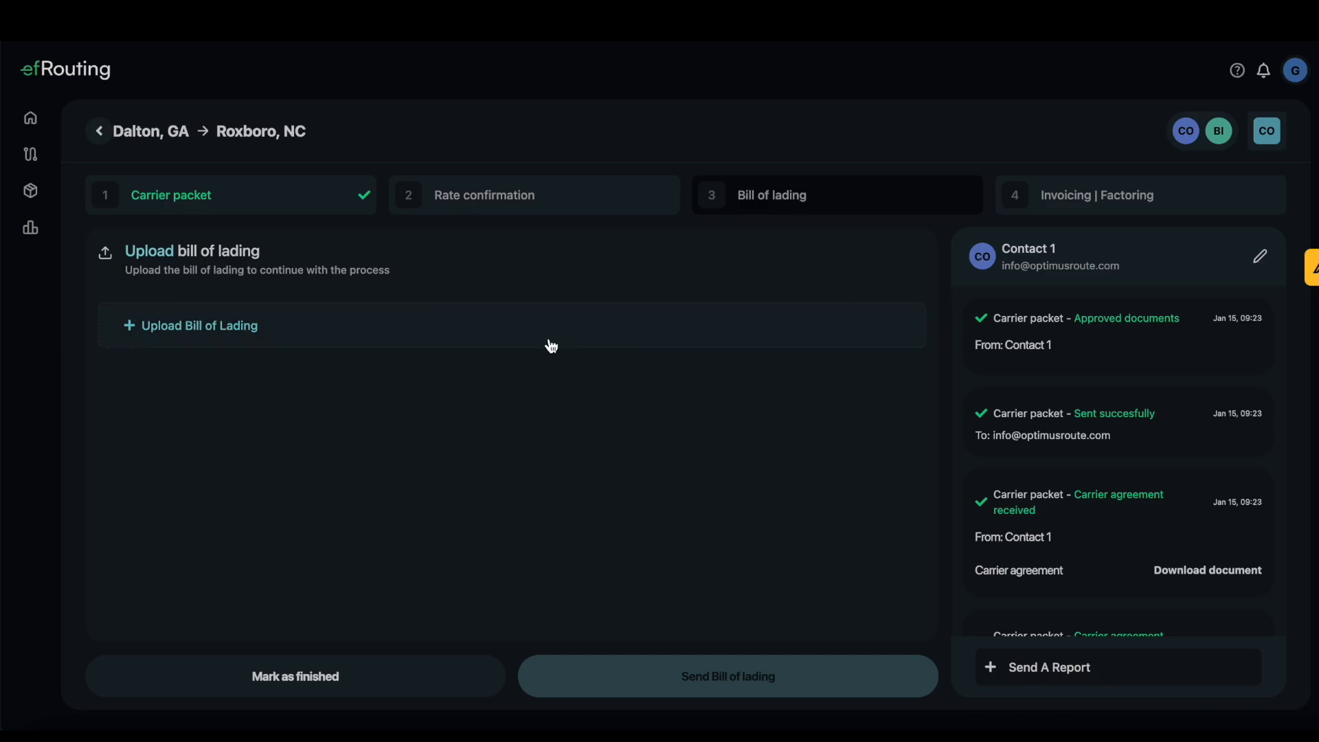
left_click(1049, 215)
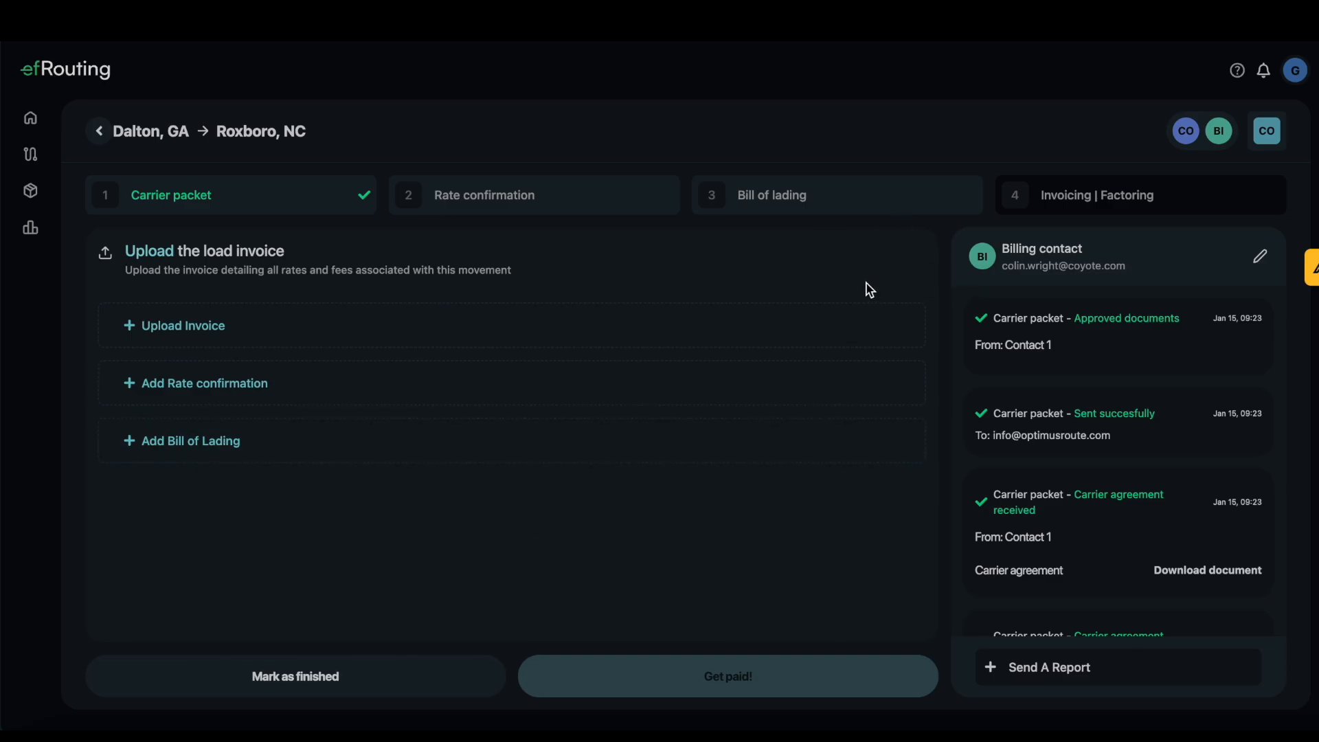
Review the carrier packet activity history, then return to the Routes list
scroll(1113, 434, "down", 1)
scroll(1109, 434, "down", 3)
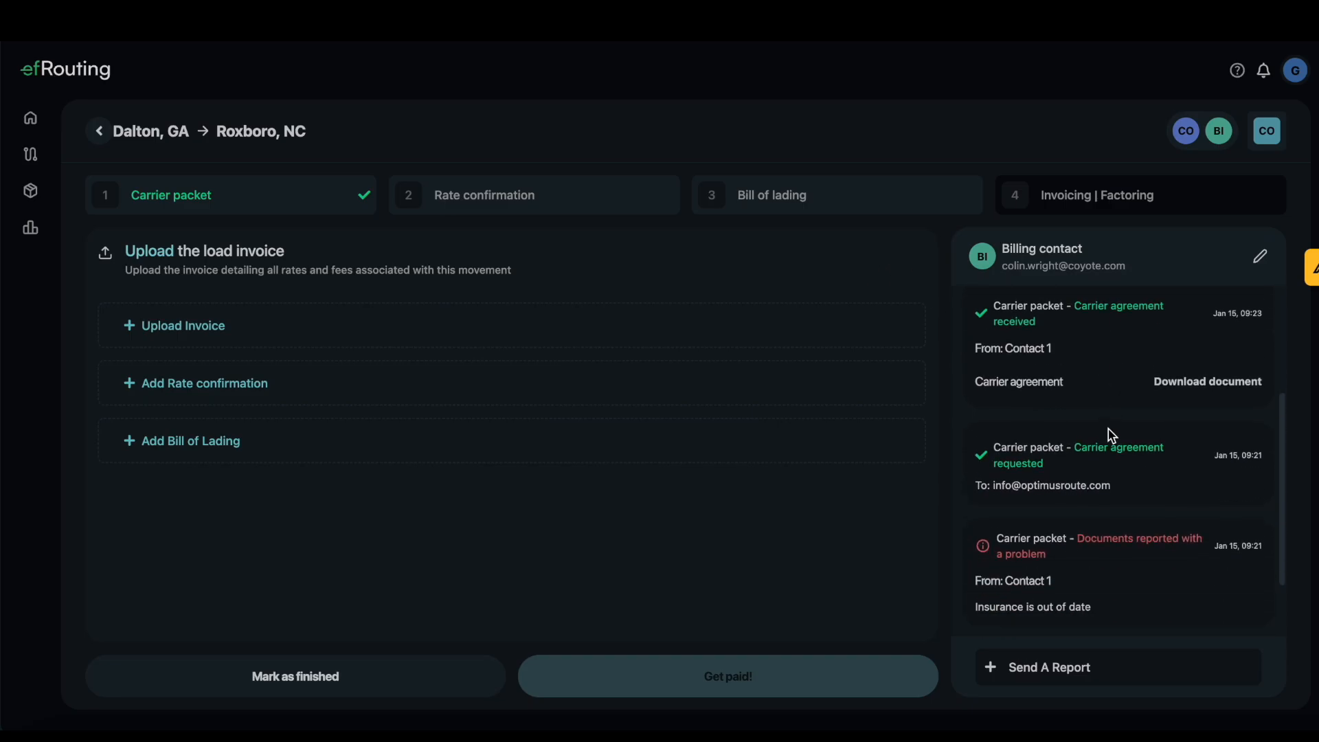
scroll(1148, 507, "up", 4)
scroll(1131, 446, "down", 1)
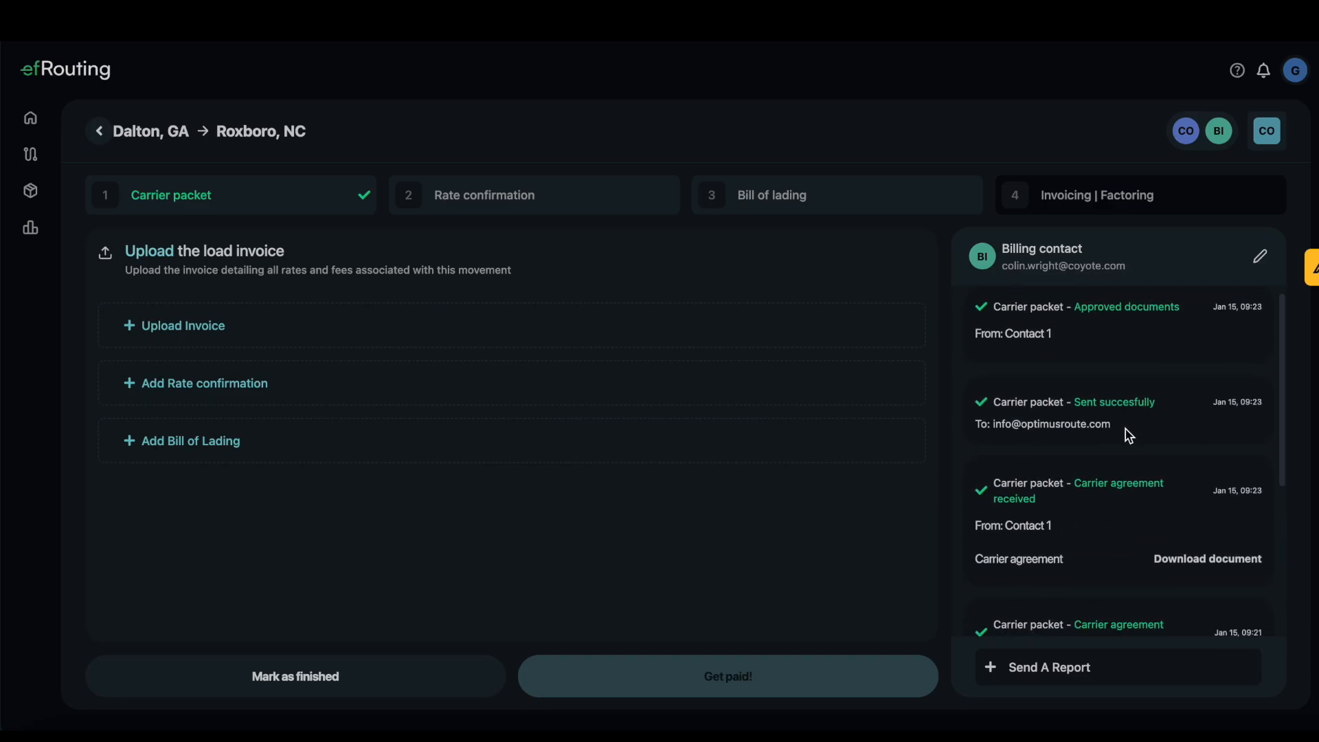
scroll(1133, 434, "down", 3)
scroll(1133, 432, "down", 2)
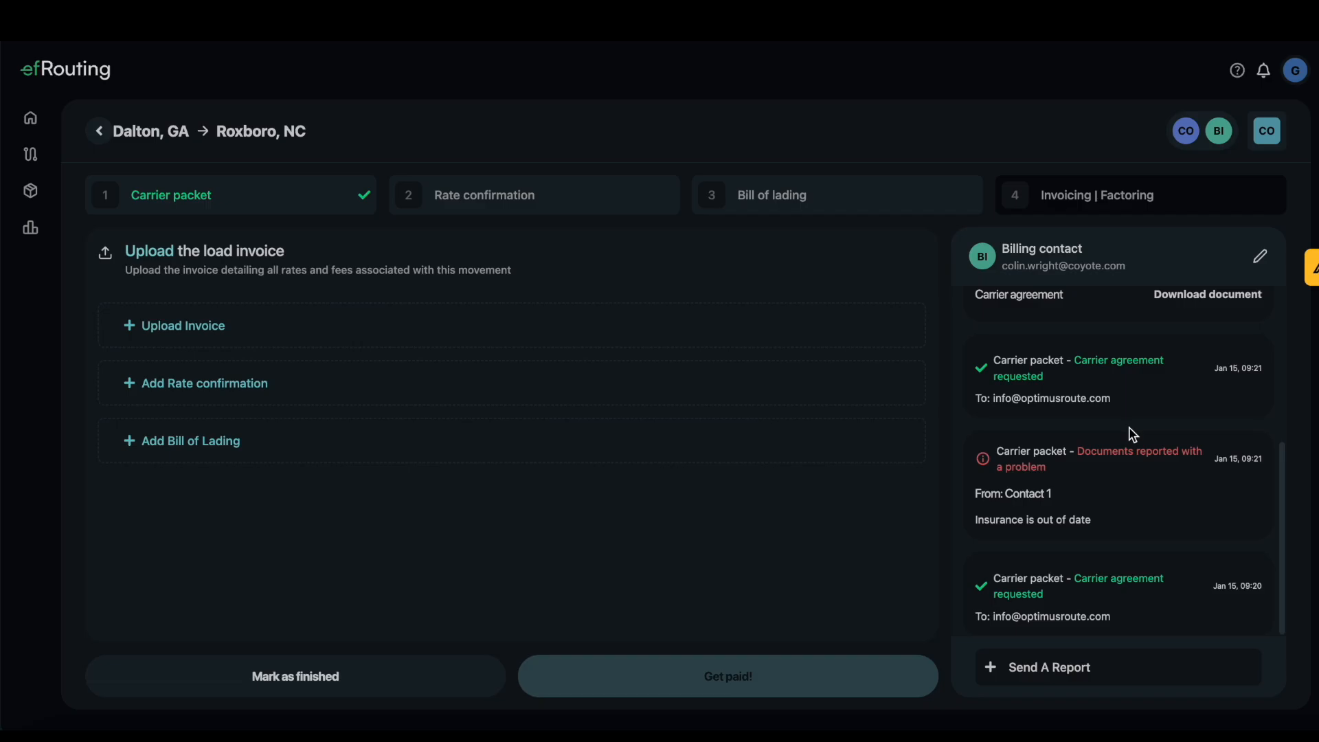
scroll(1177, 481, "up", 2)
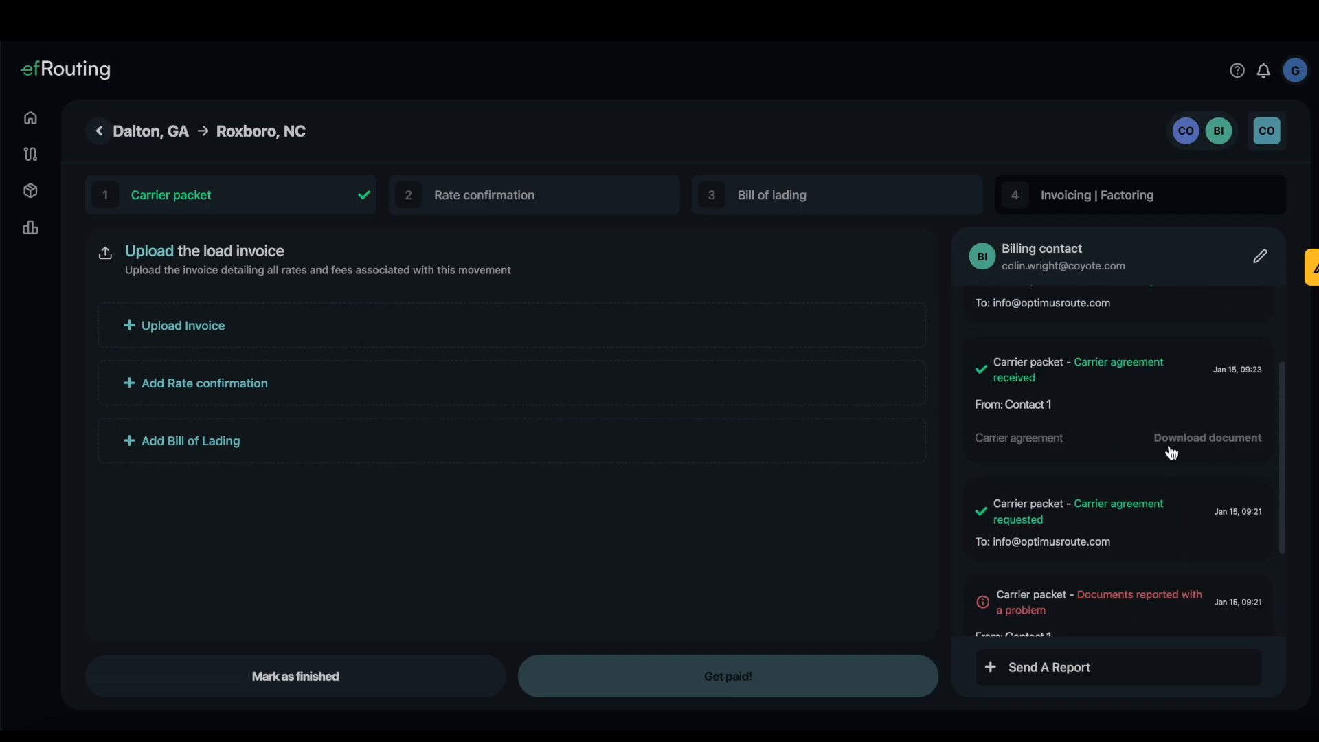
scroll(1140, 442, "up", 2)
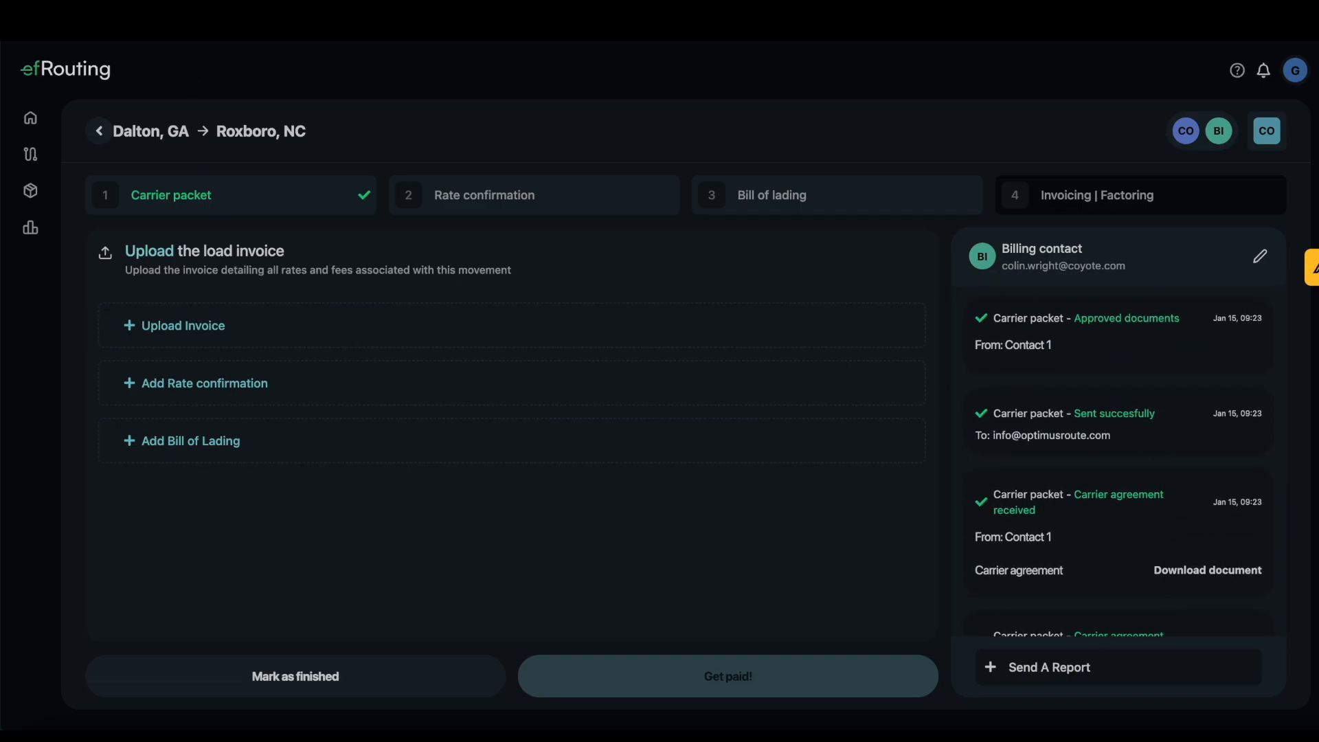
left_click(100, 133)
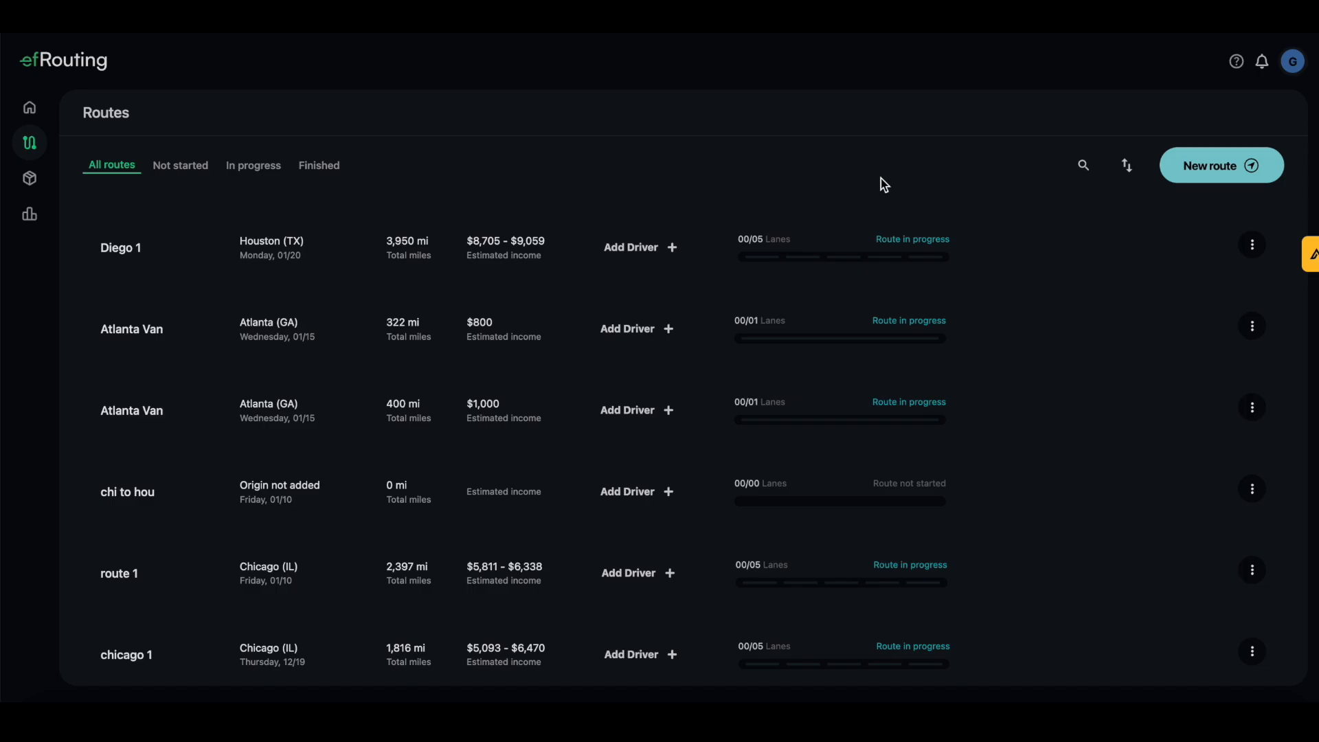
Browse the Routes list and bring up the custom, loop and partial route options
left_click(1197, 172)
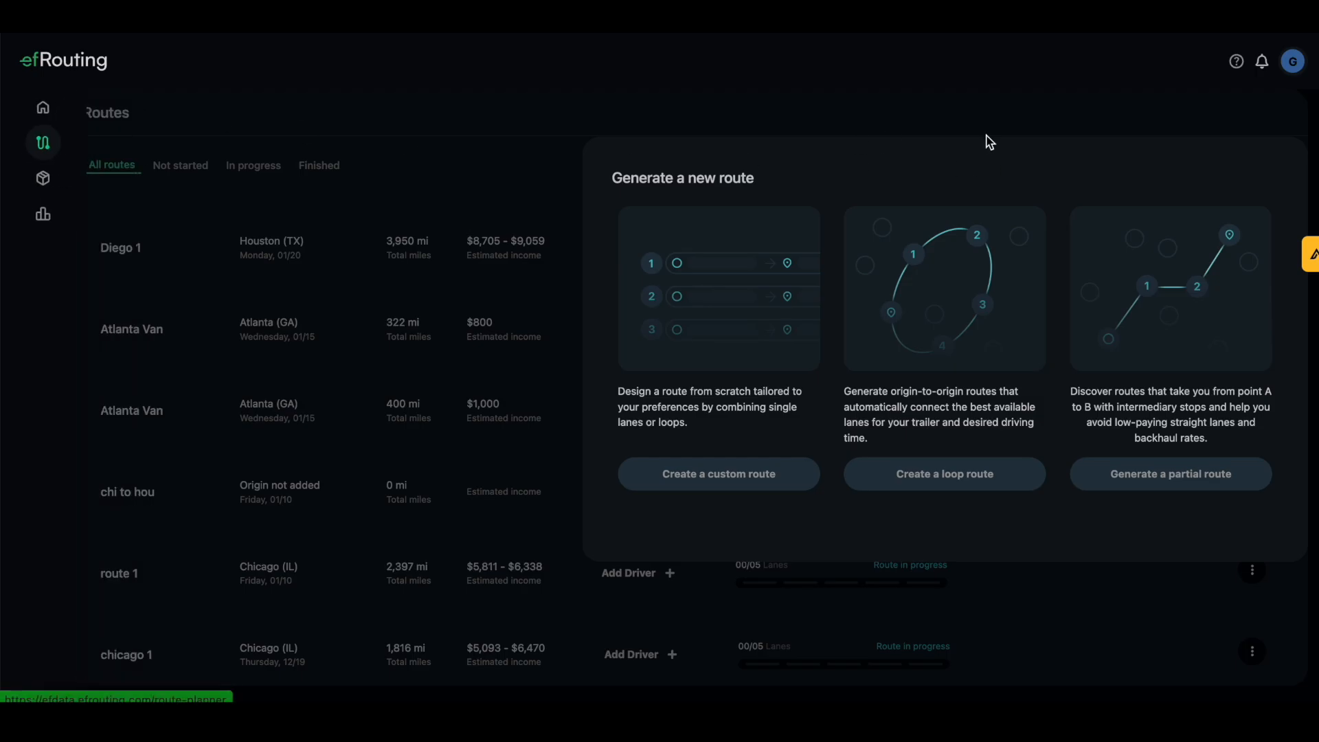
left_click(833, 103)
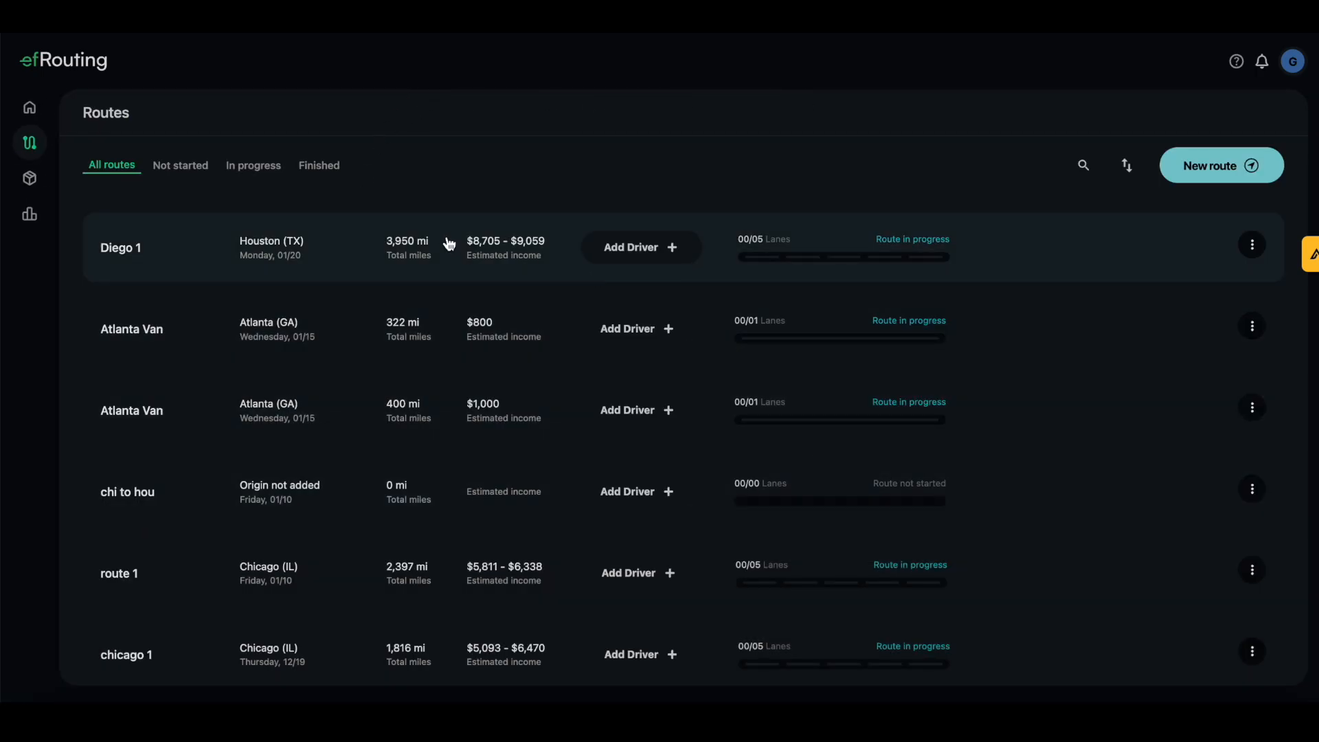
scroll(453, 261, "down", 3)
scroll(484, 426, "down", 1)
scroll(494, 456, "up", 4)
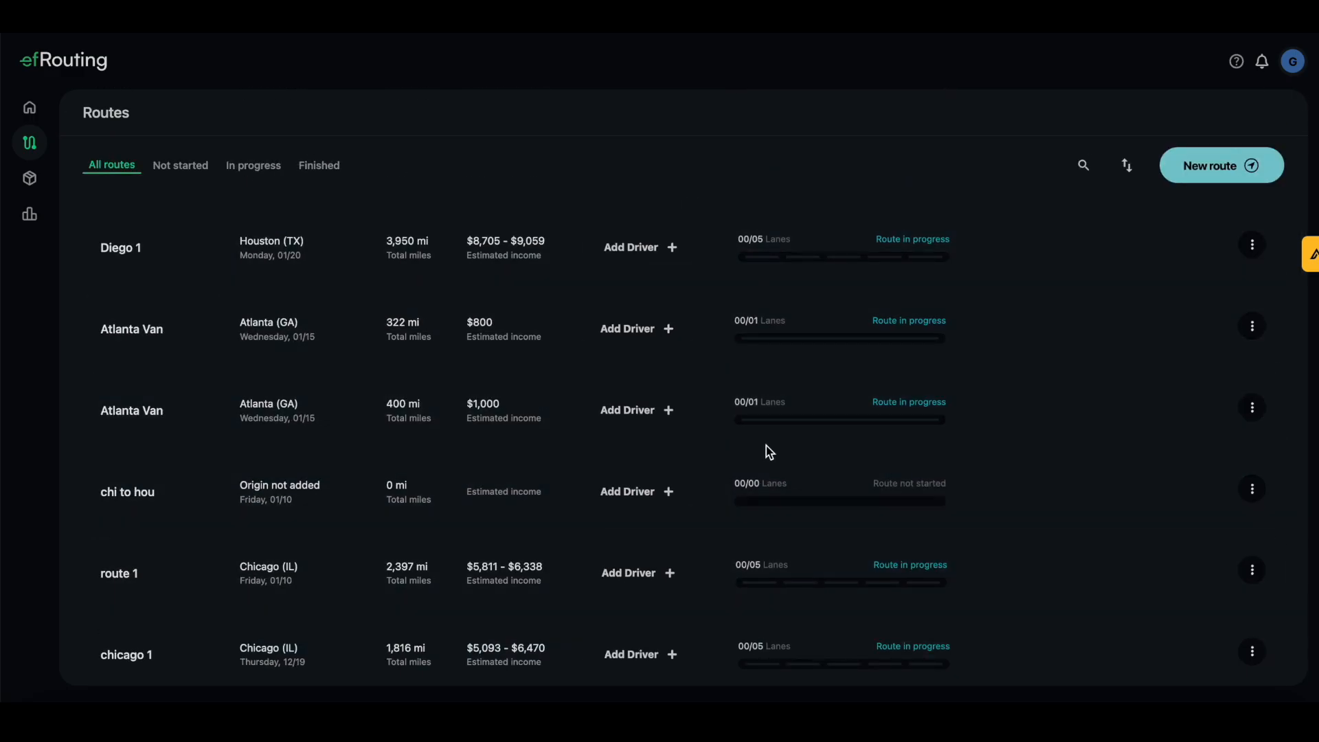
left_click(1213, 167)
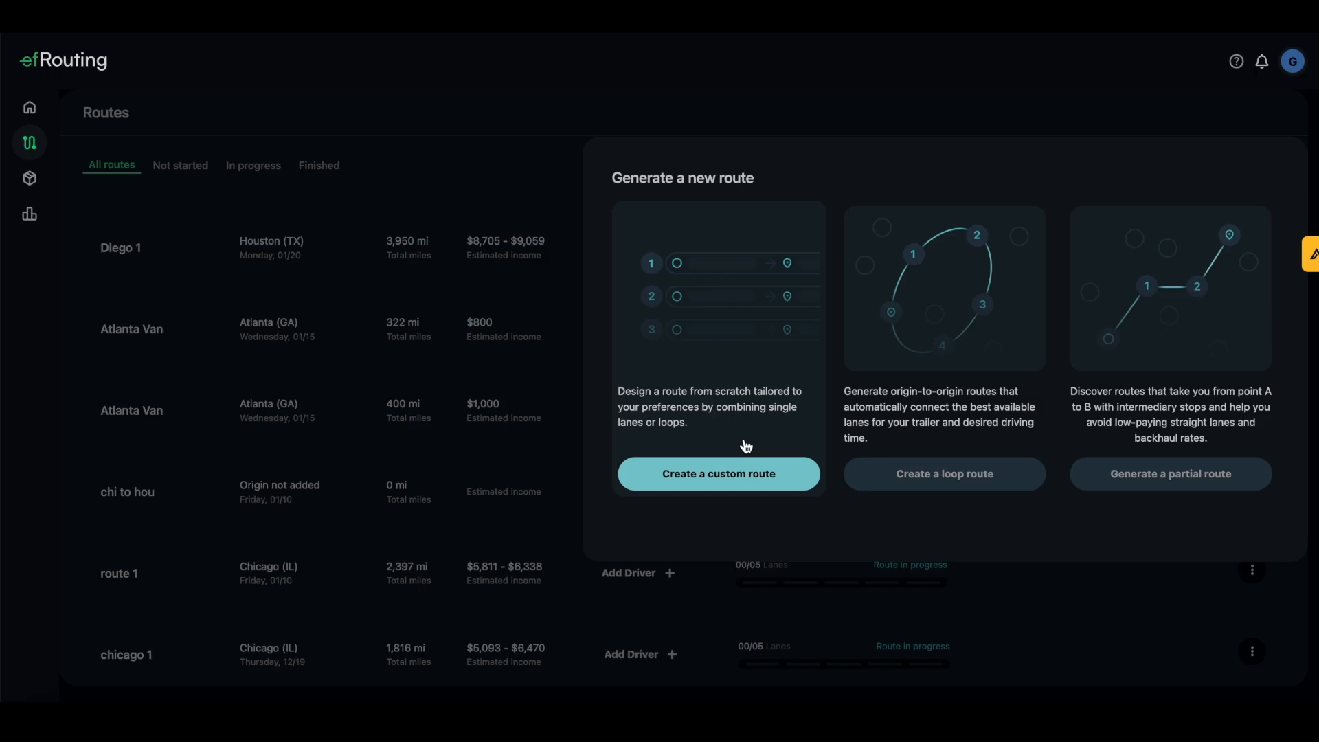
Start a loop route with Van trailer, Atlanta, GA origin, departing January 20, 2025
left_click(982, 485)
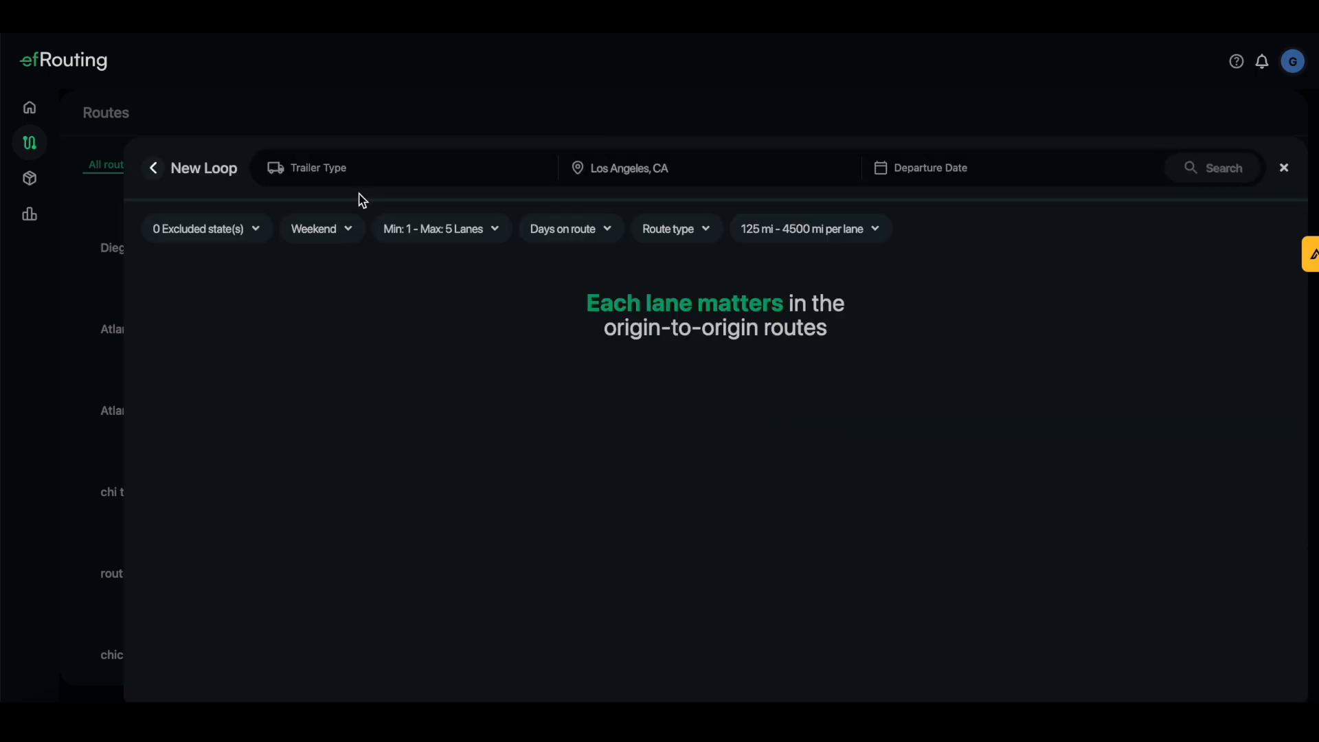
left_click(342, 177)
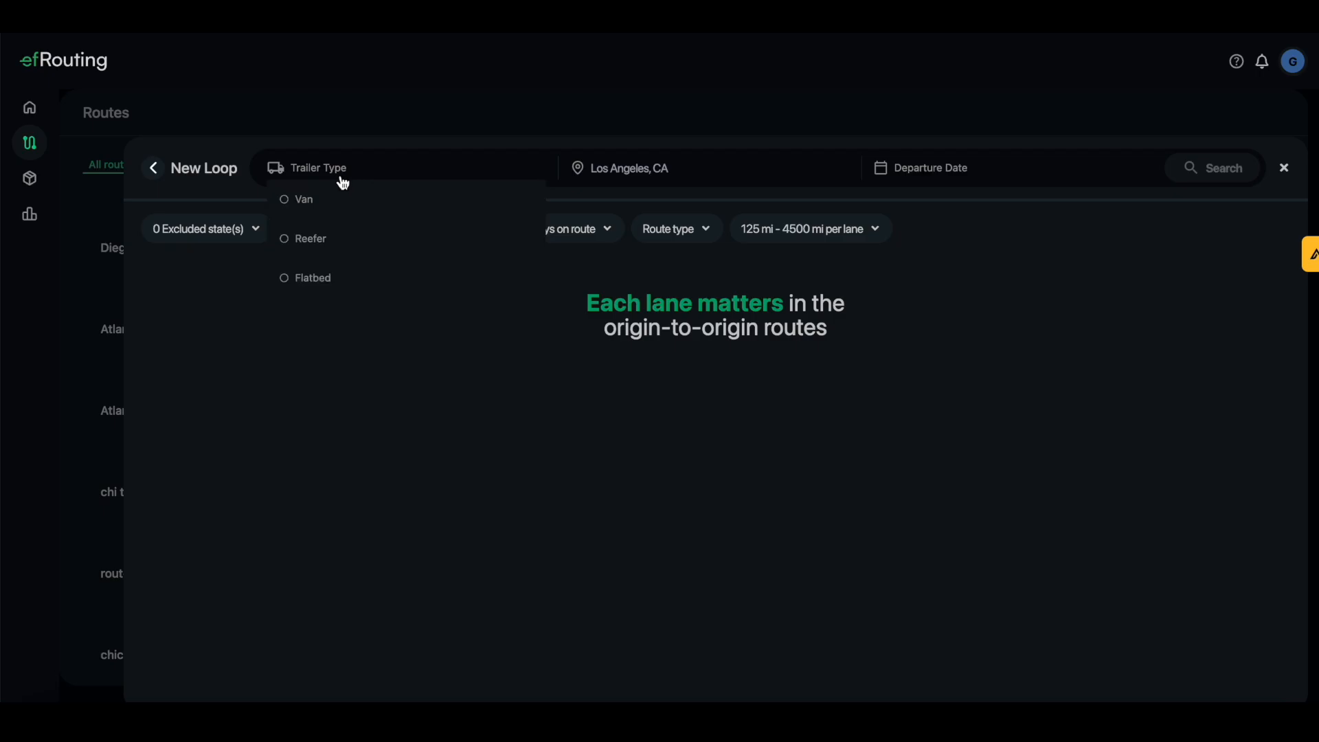
left_click(311, 203)
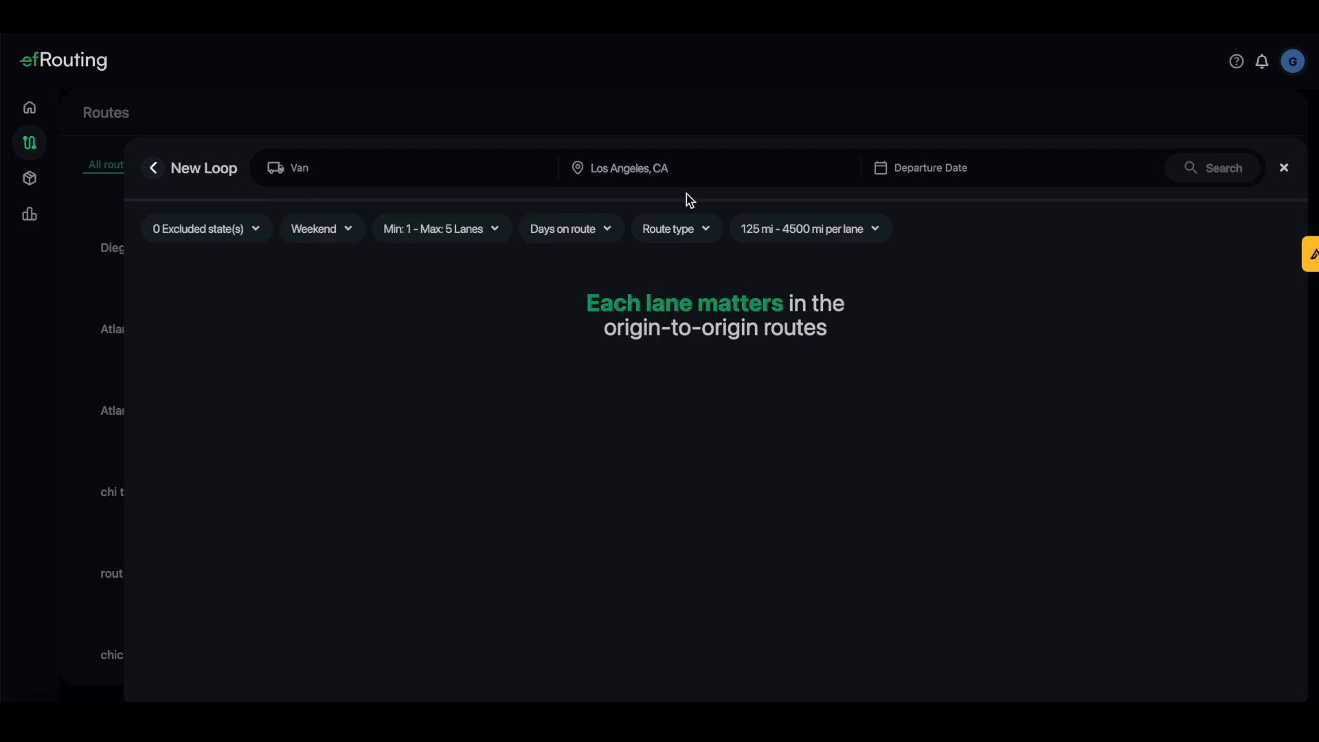
type("atlanta")
left_click(653, 216)
left_click(950, 181)
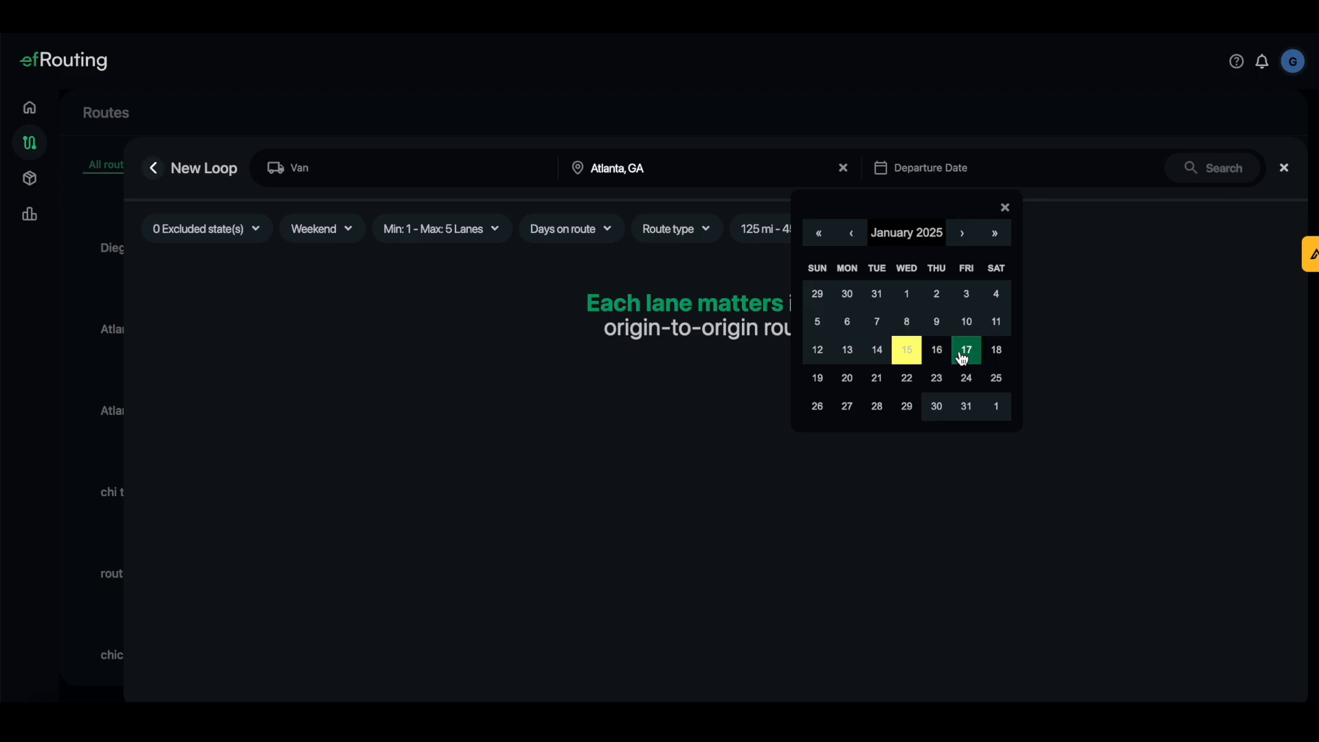
left_click(847, 380)
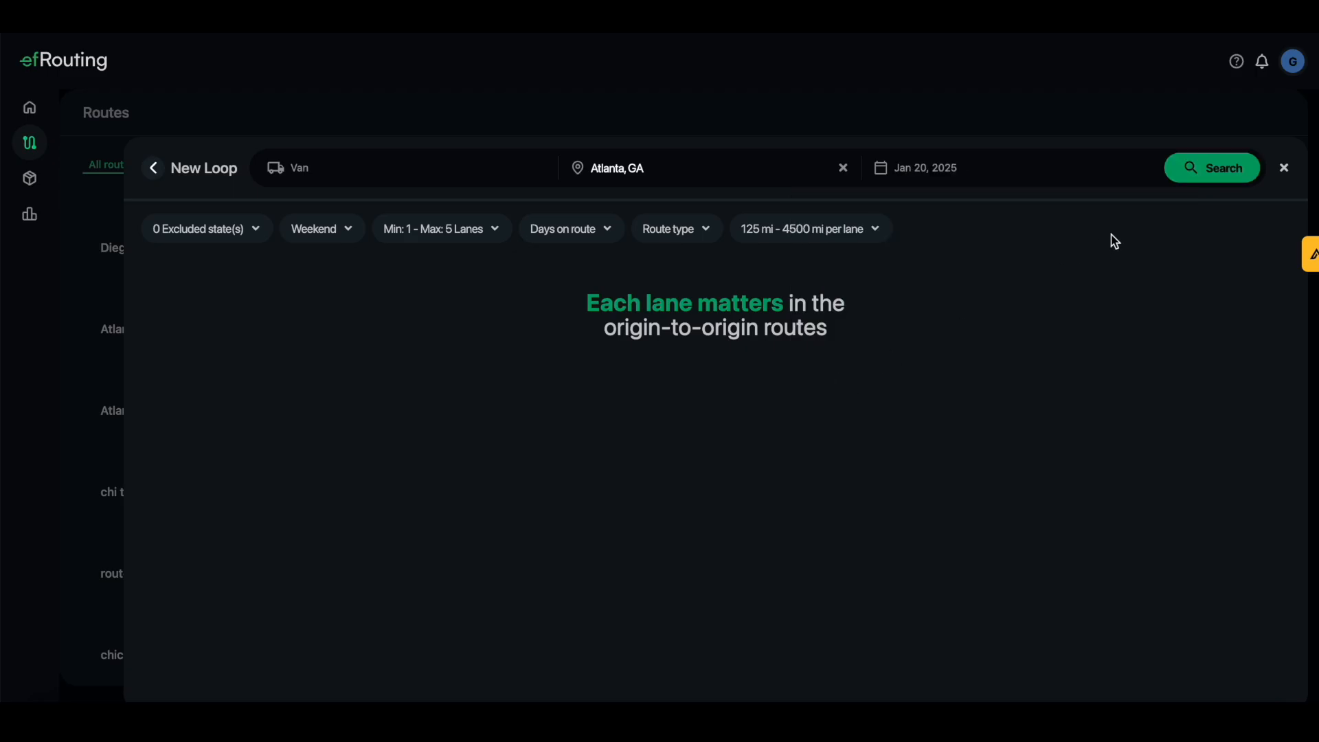
Search loop routes and review the results, led by the 2,555 mi Atlanta loop
left_click(1229, 177)
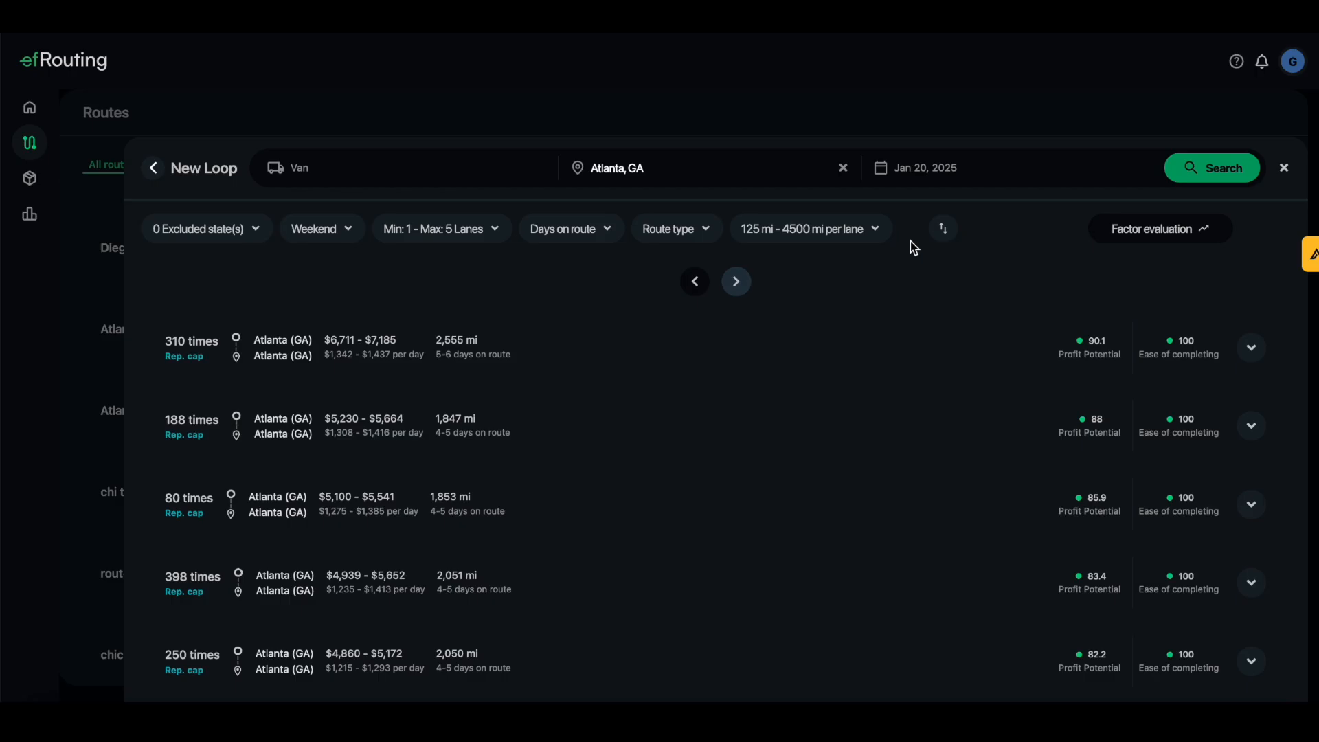
scroll(917, 340, "down", 1)
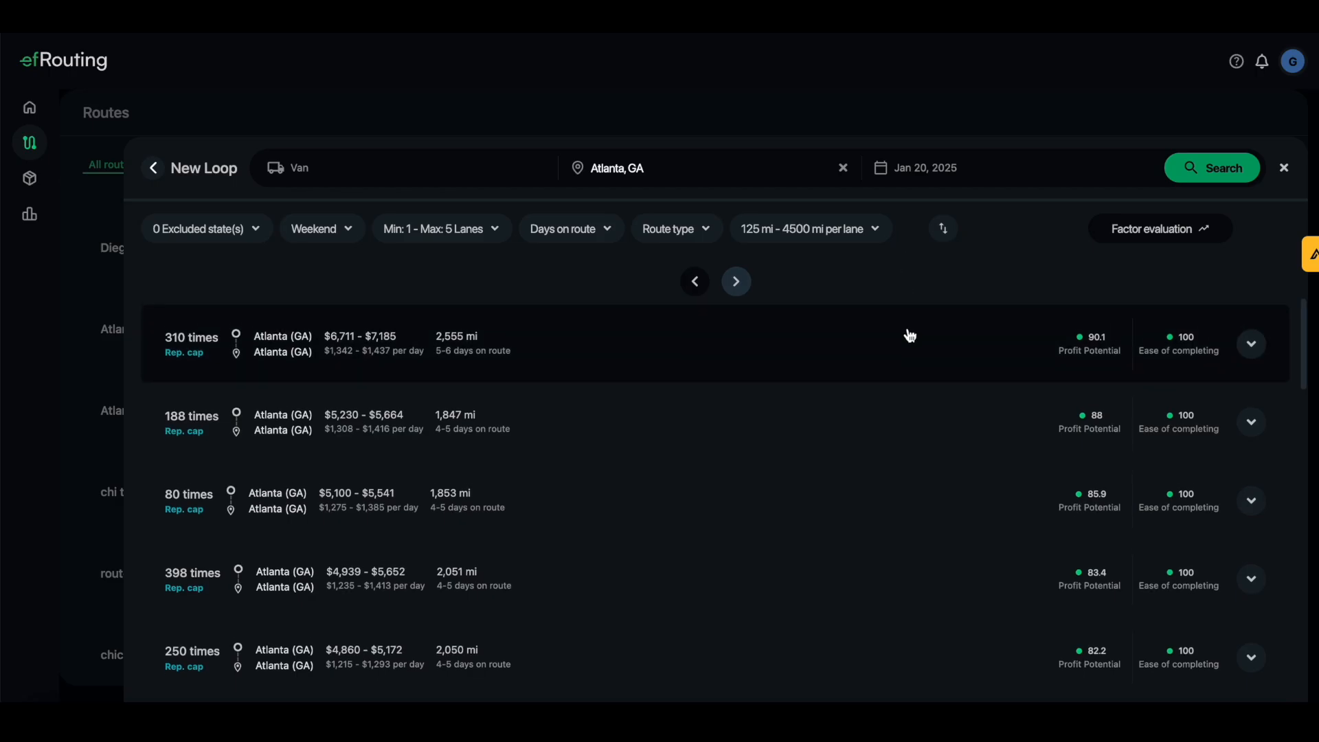
scroll(913, 347, "up", 1)
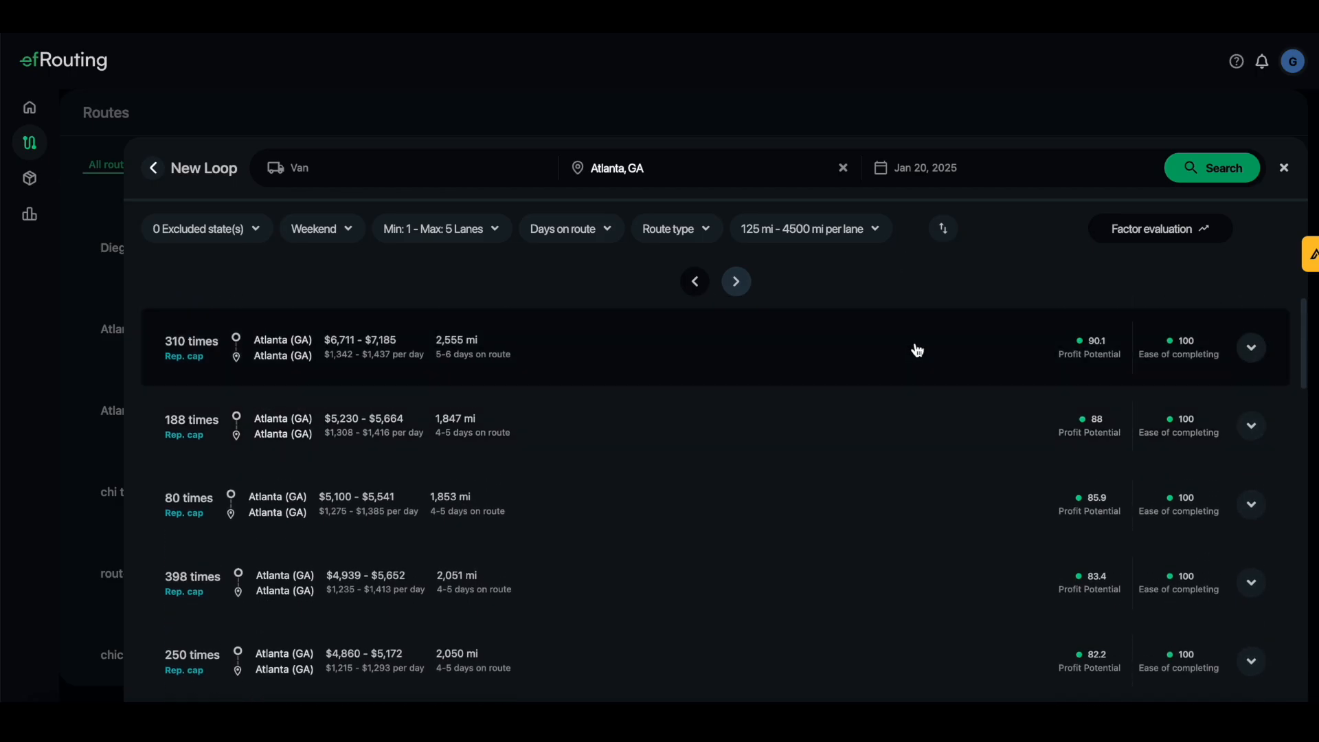
scroll(811, 373, "down", 10)
scroll(815, 377, "up", 9)
scroll(815, 377, "up", 2)
left_click(1252, 349)
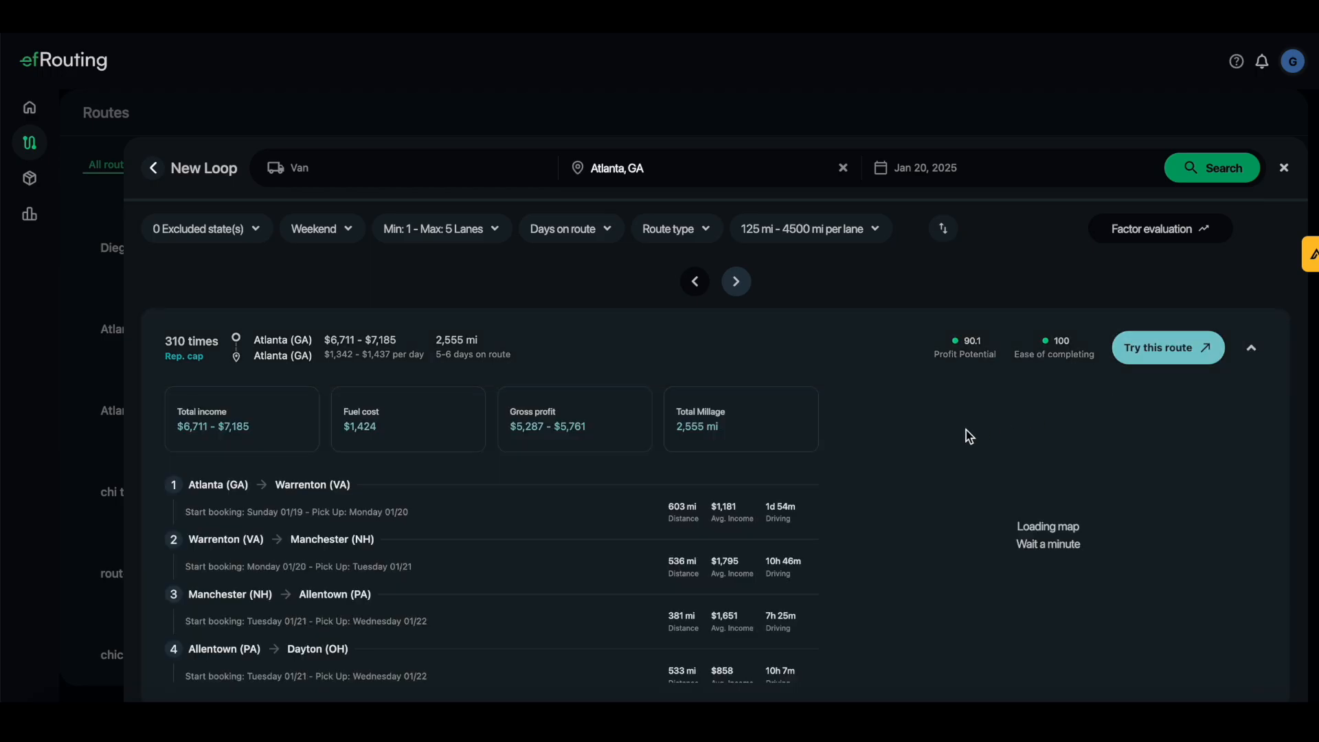
scroll(965, 433, "down", 1)
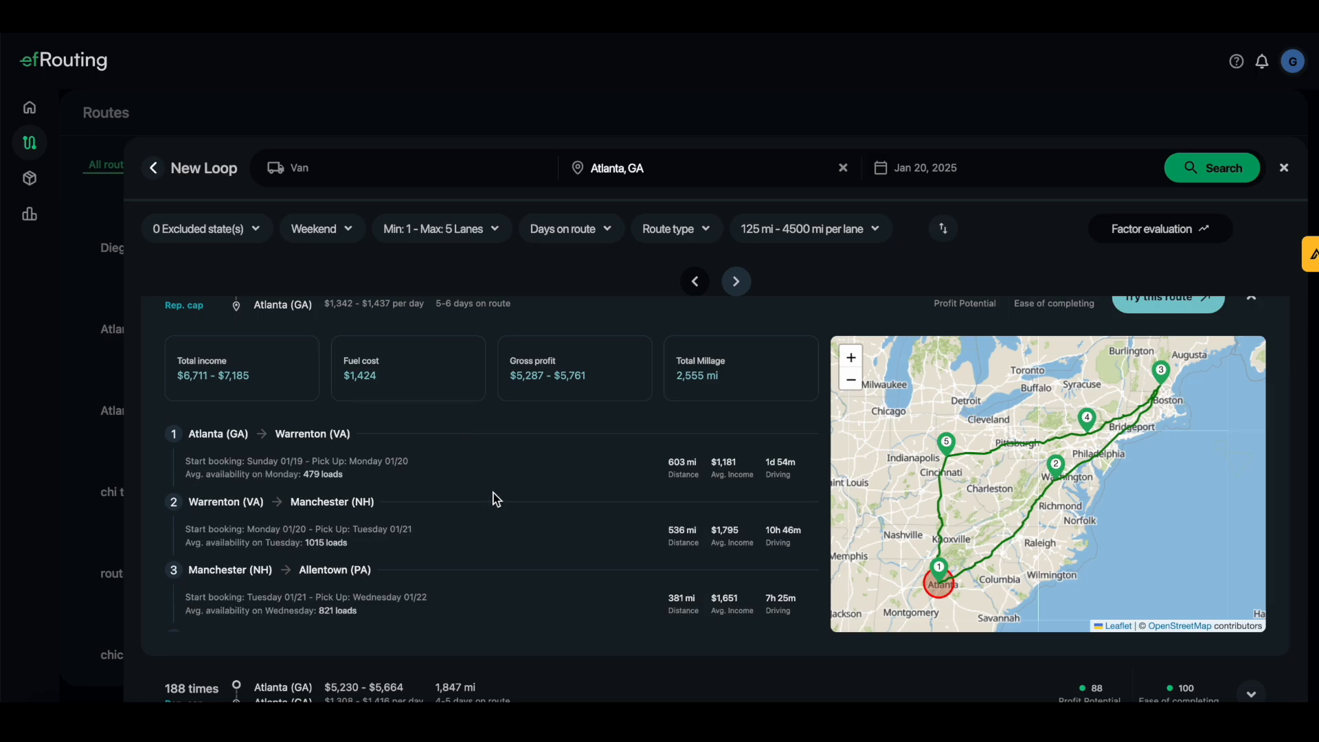
scroll(492, 507, "up", 1)
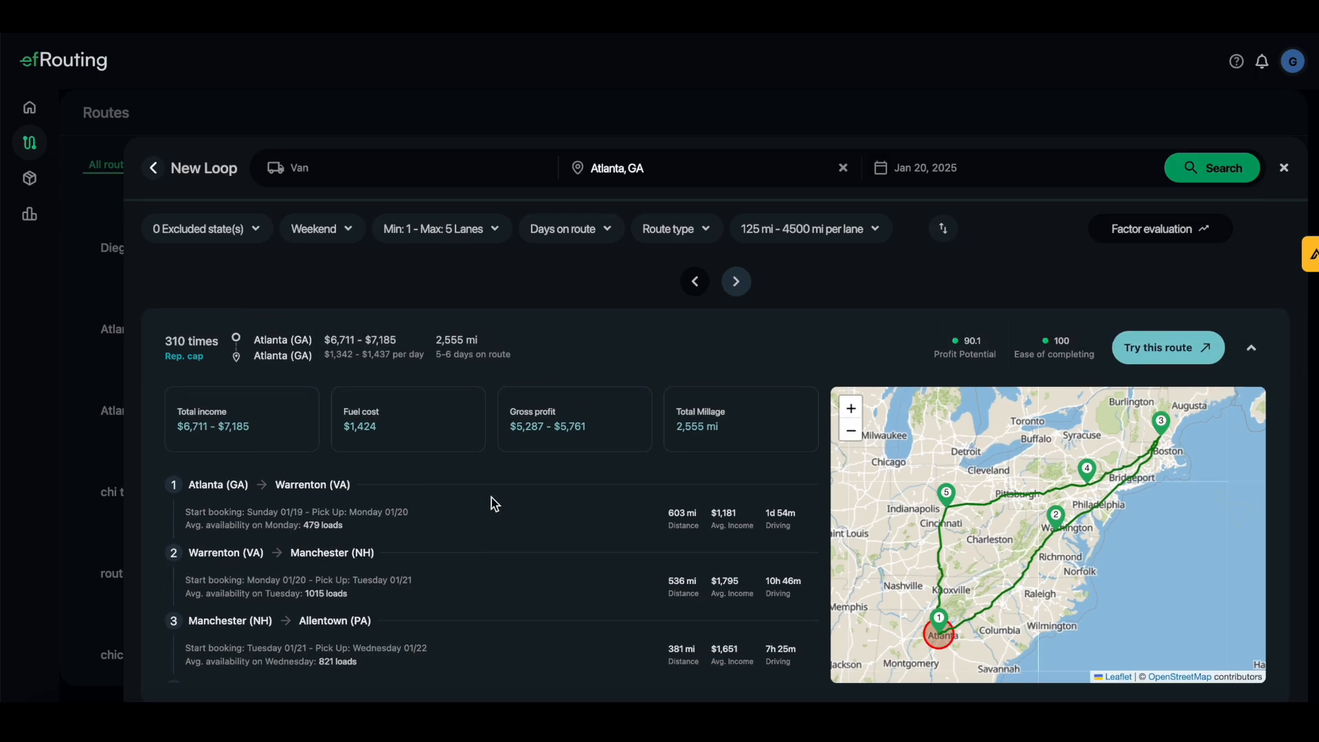
scroll(405, 505, "down", 1)
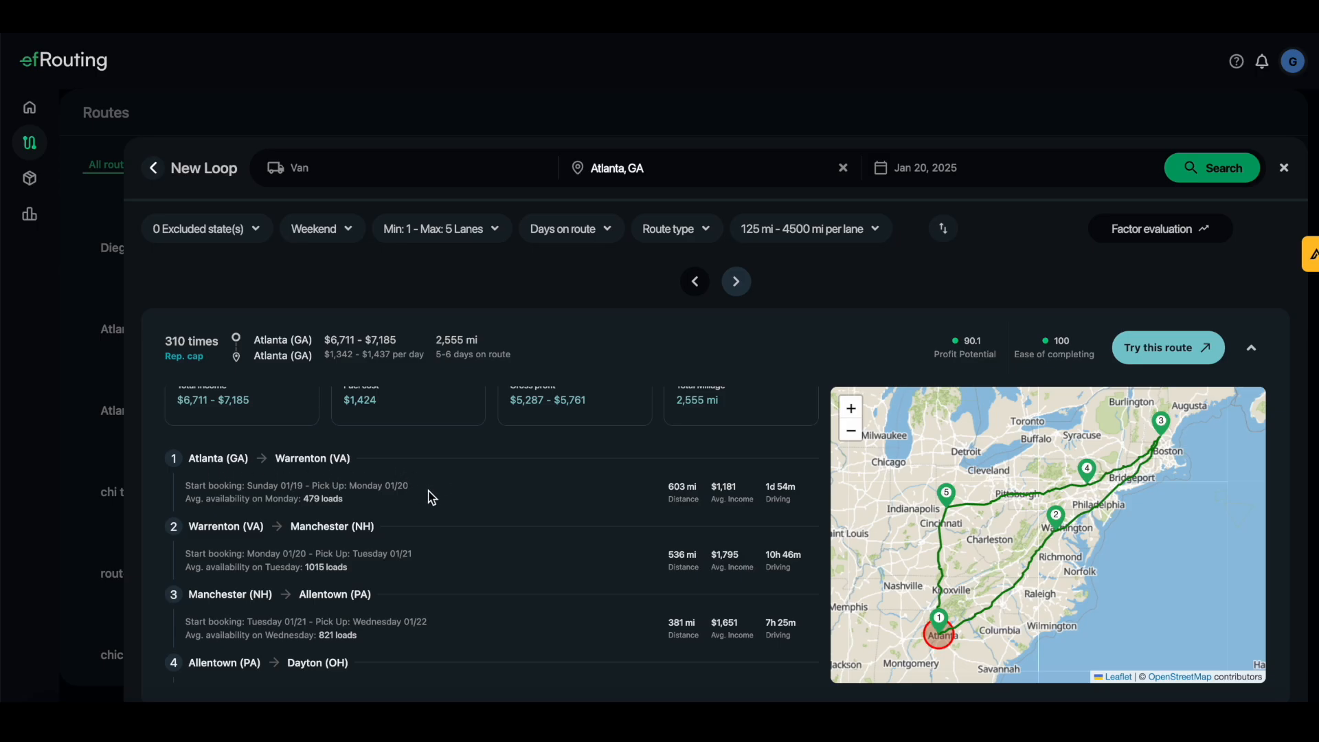
scroll(429, 492, "down", 1)
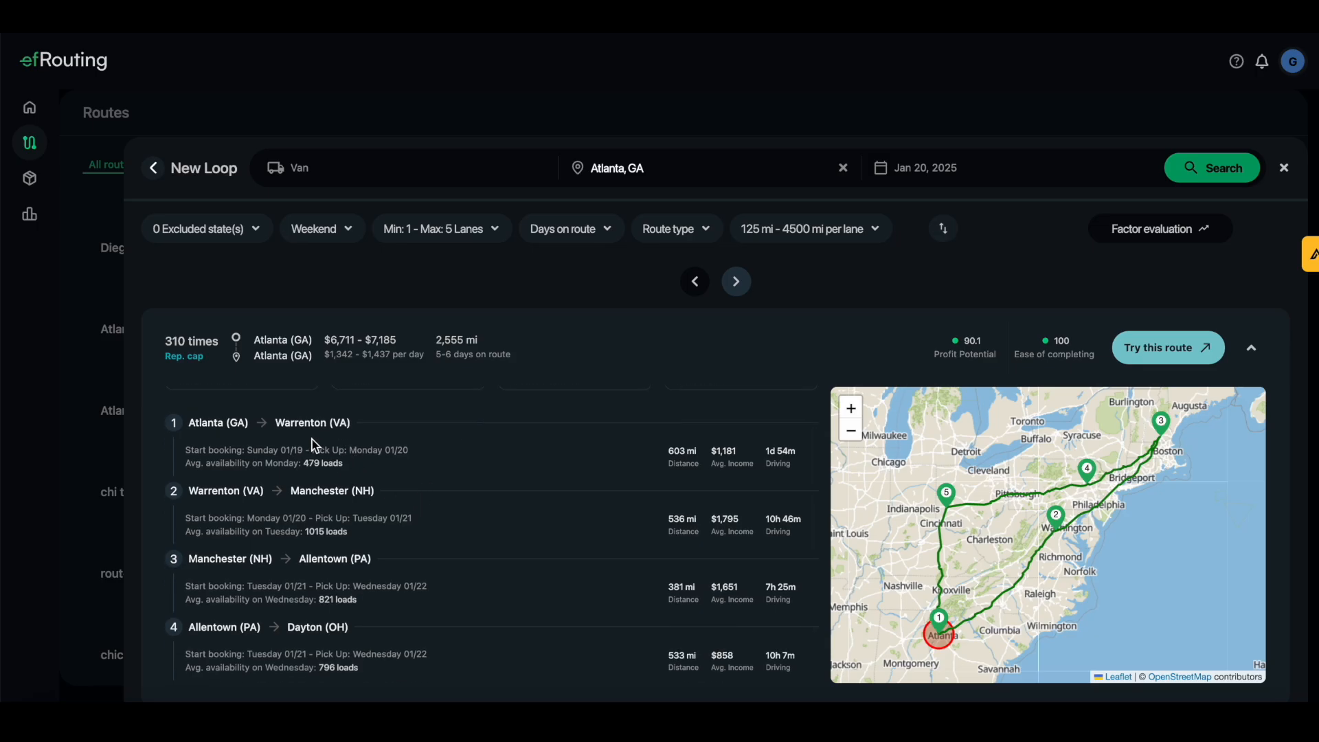
scroll(241, 515, "down", 1)
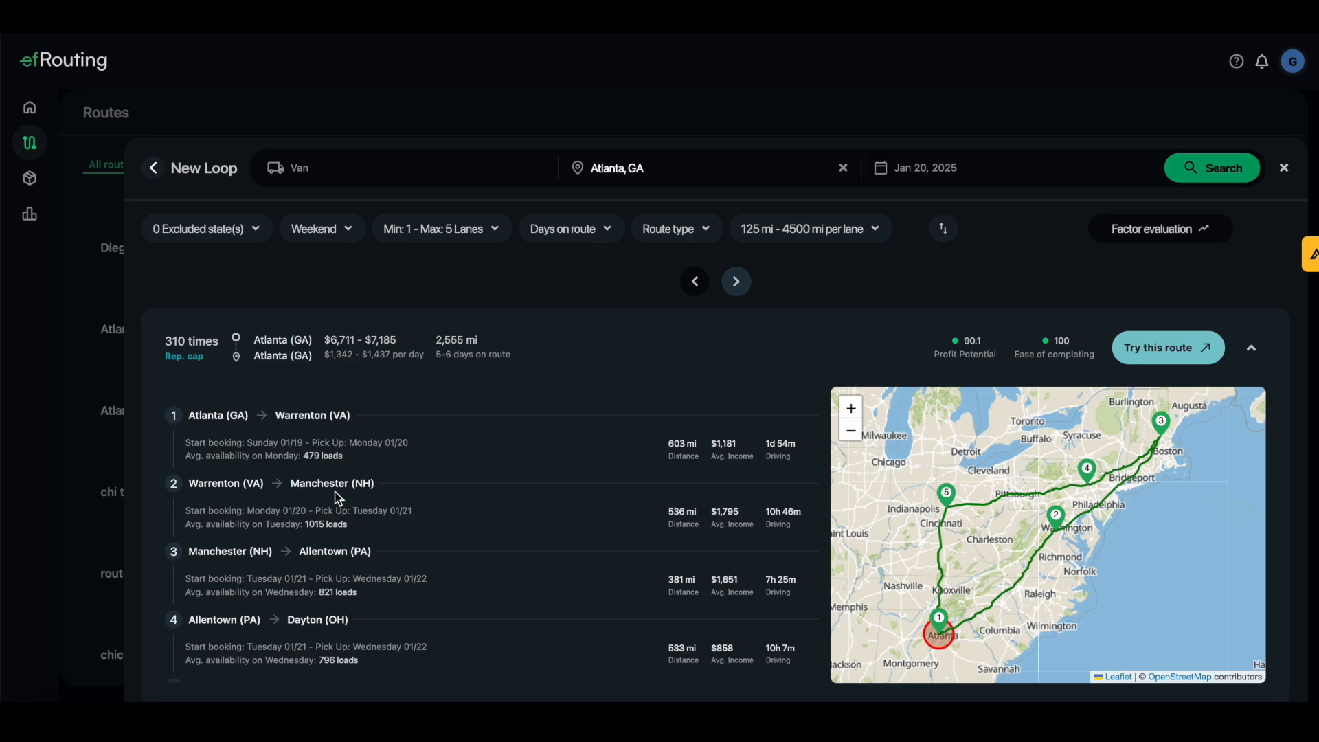
scroll(338, 498, "down", 3)
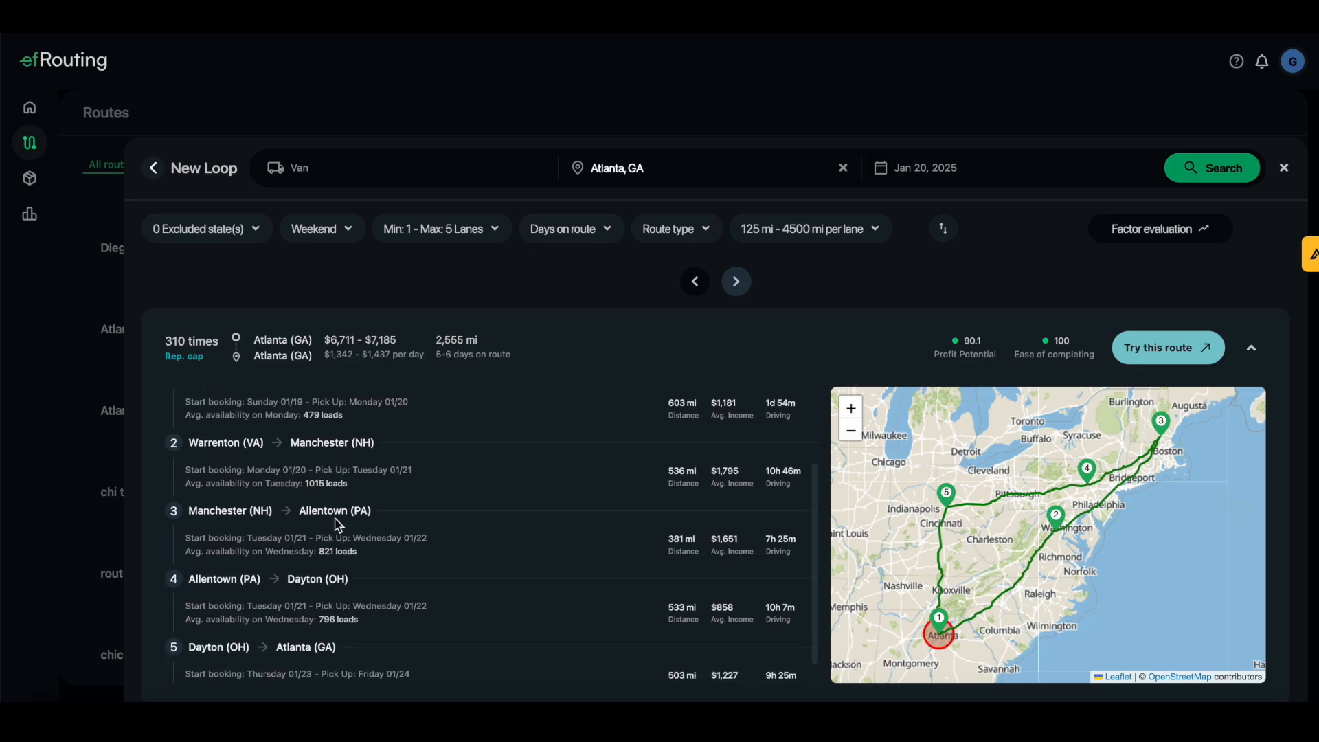
scroll(340, 523, "down", 1)
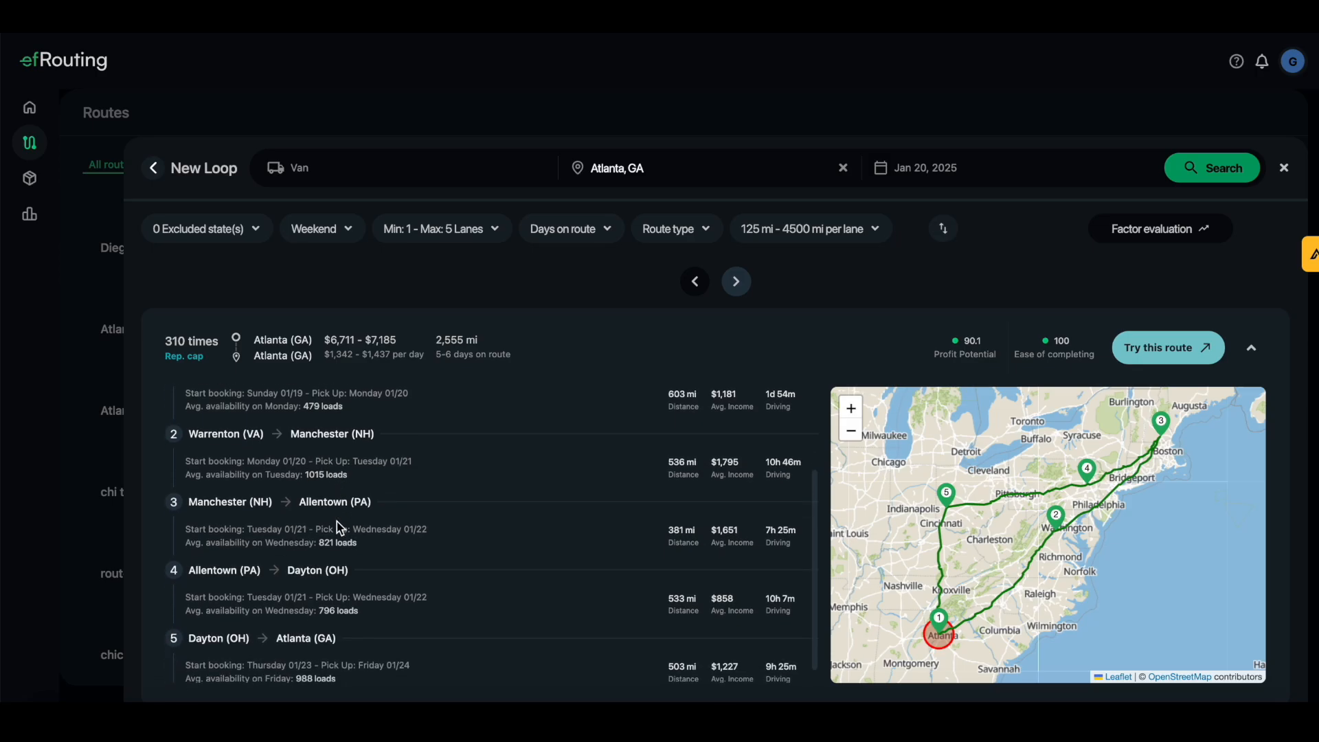
scroll(339, 589, "down", 1)
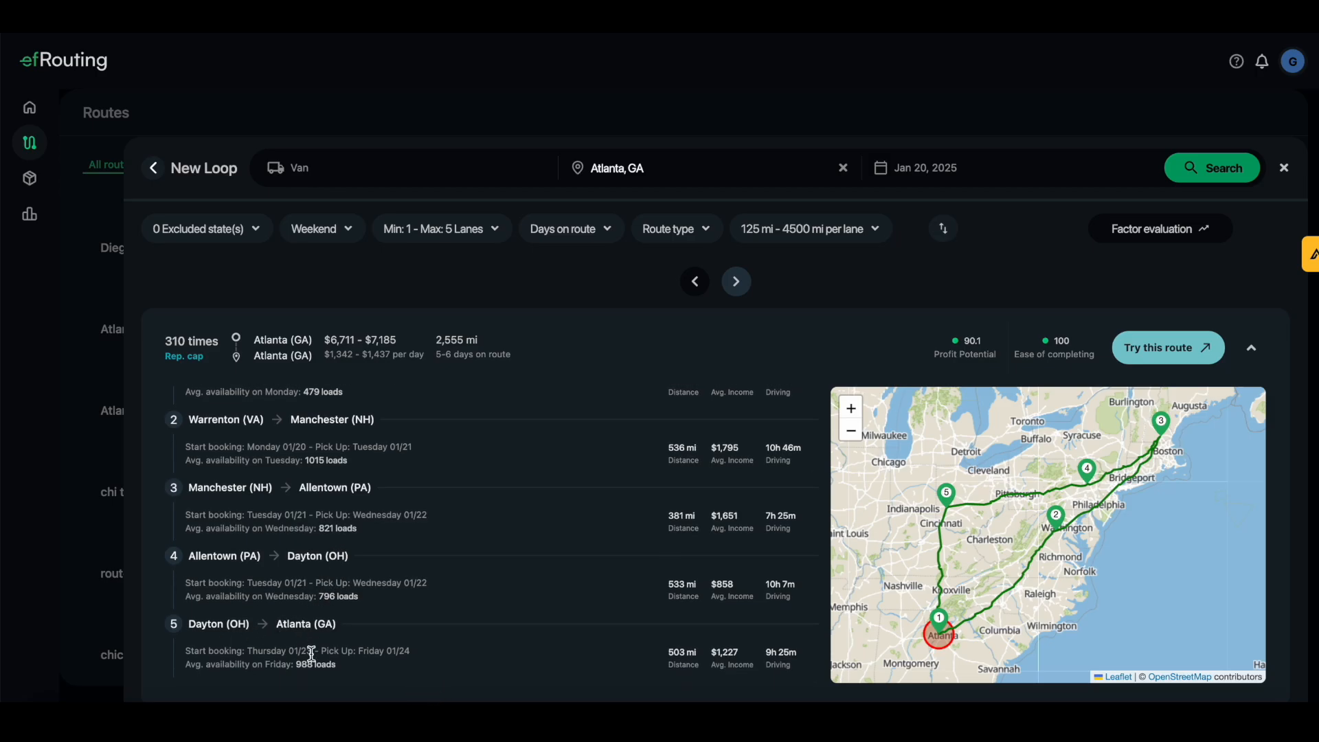
scroll(282, 550, "up", 5)
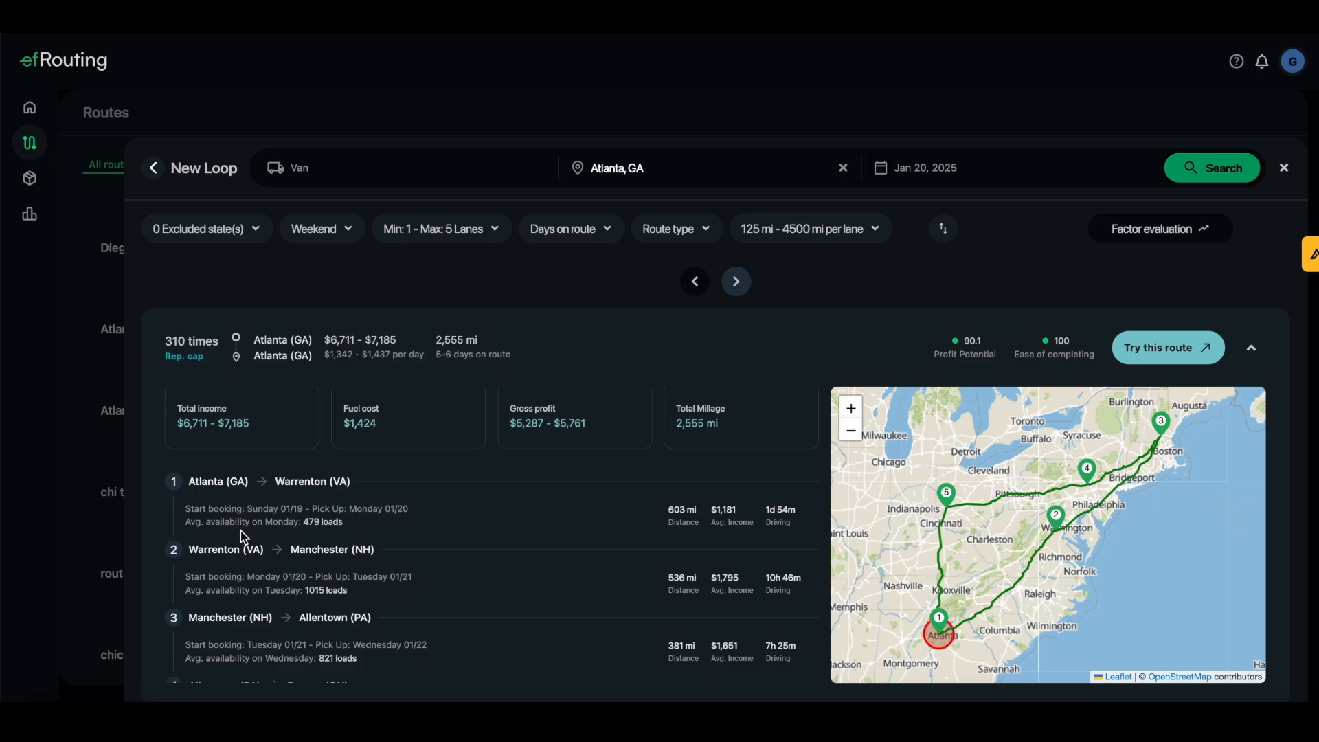
scroll(259, 523, "down", 1)
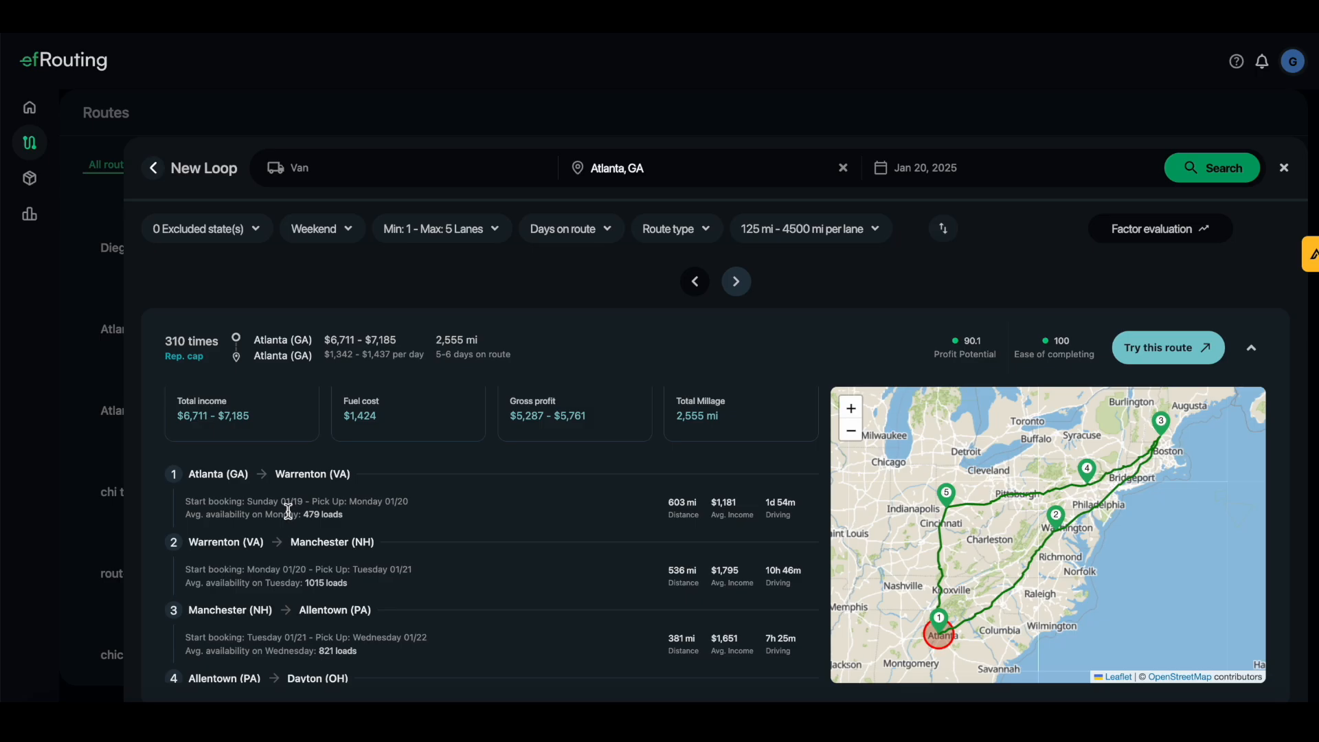
scroll(292, 498, "down", 2)
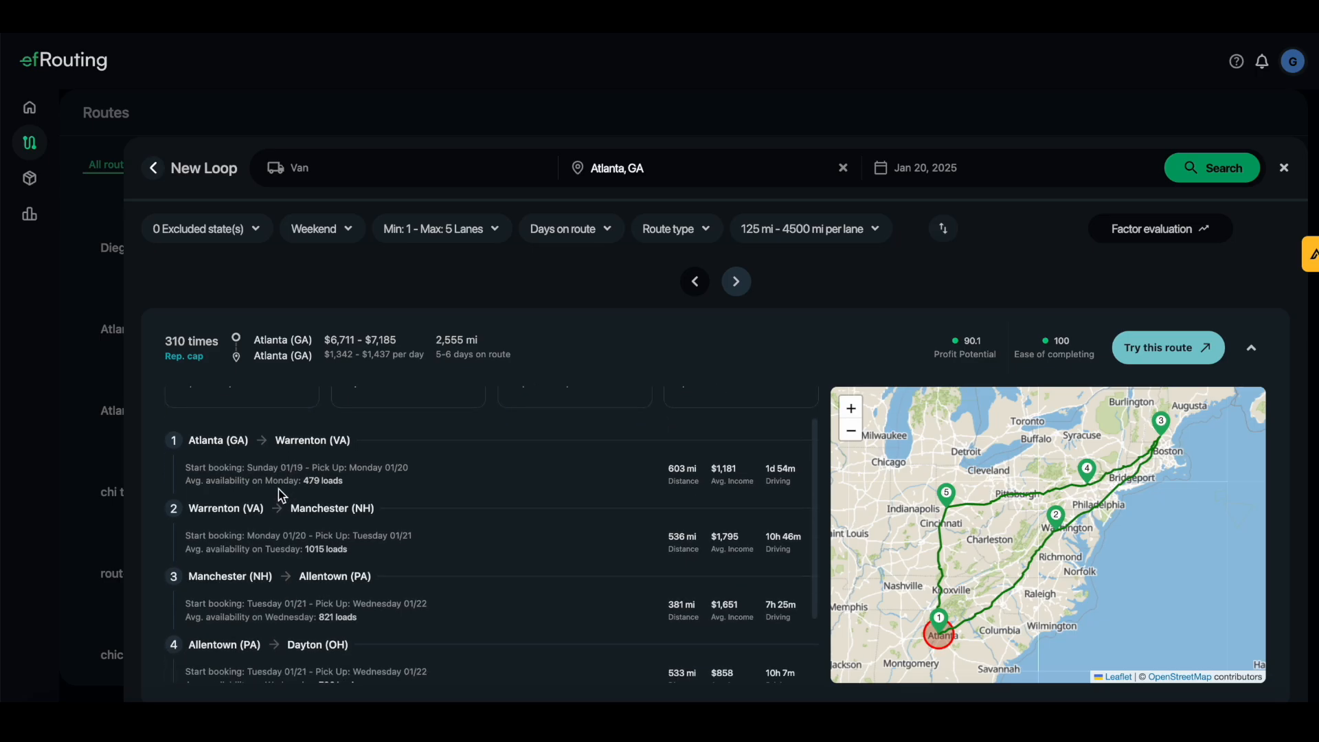
scroll(344, 492, "down", 2)
scroll(350, 495, "down", 1)
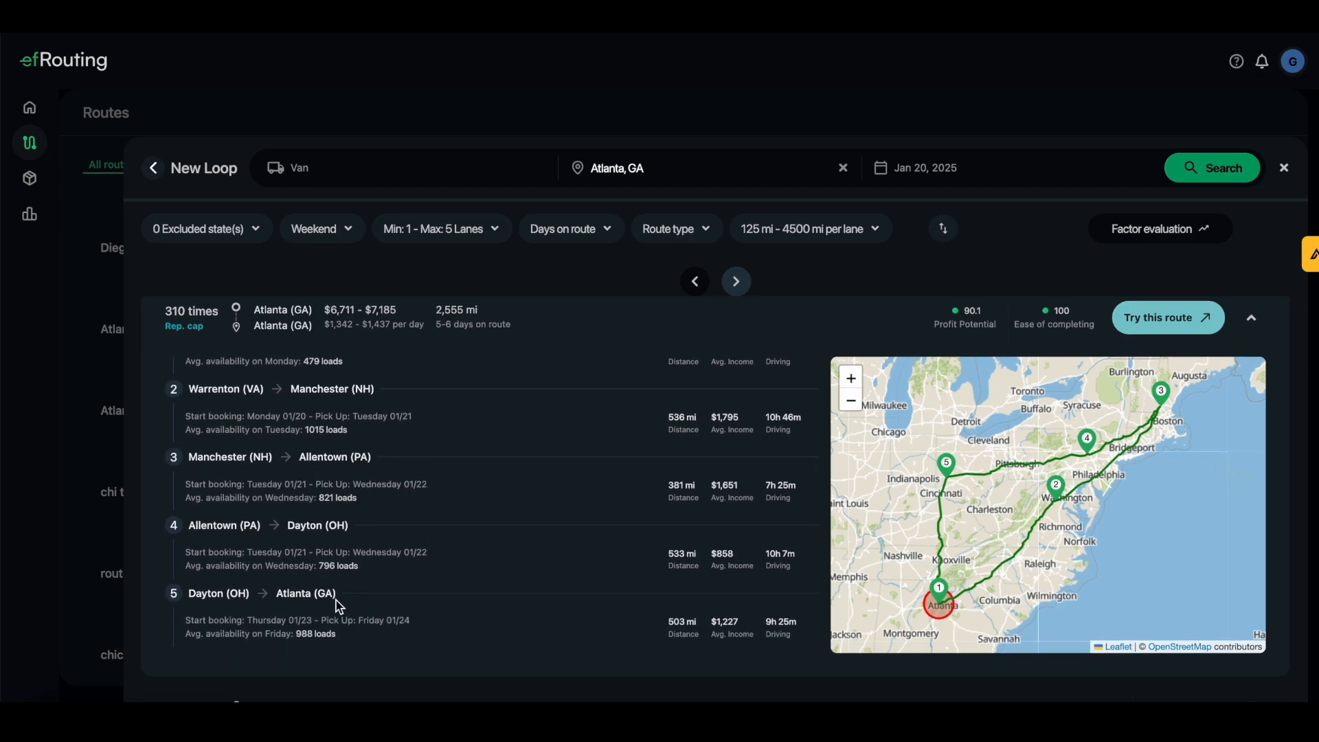
scroll(340, 607, "up", 4)
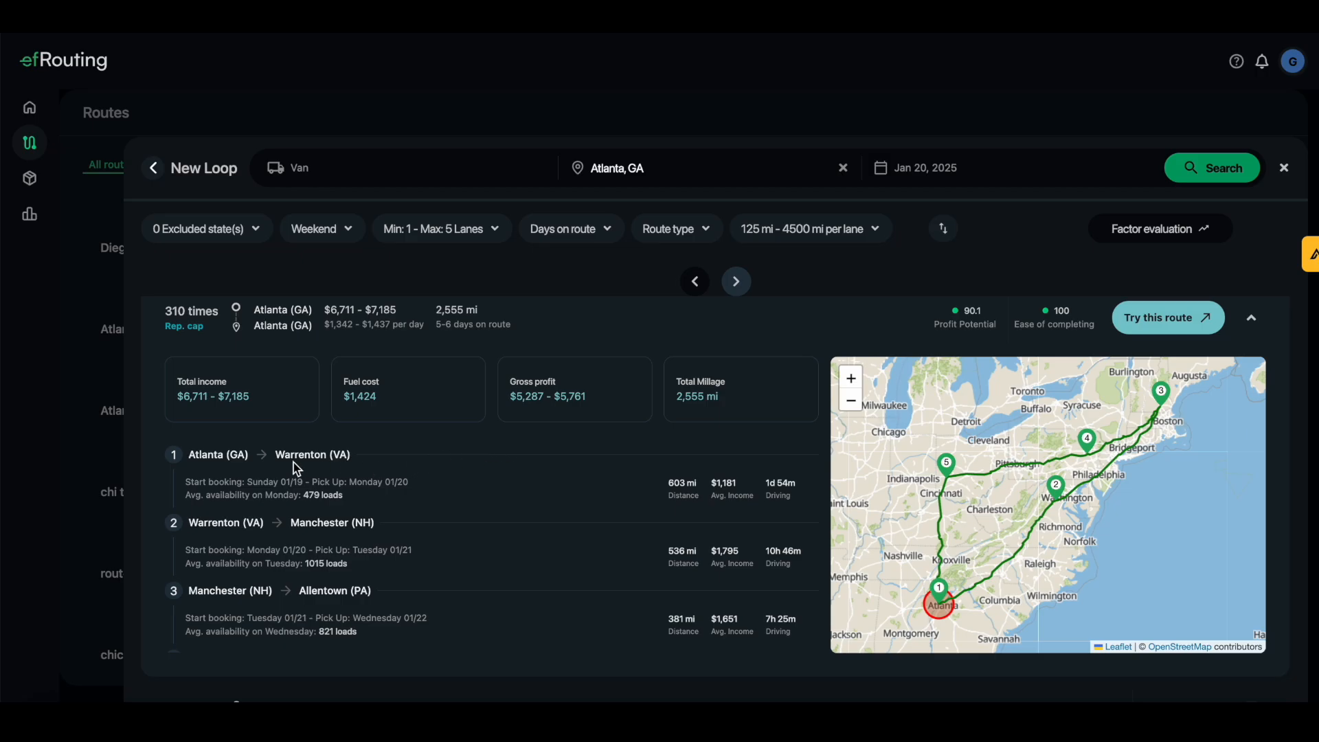
scroll(237, 460, "down", 3)
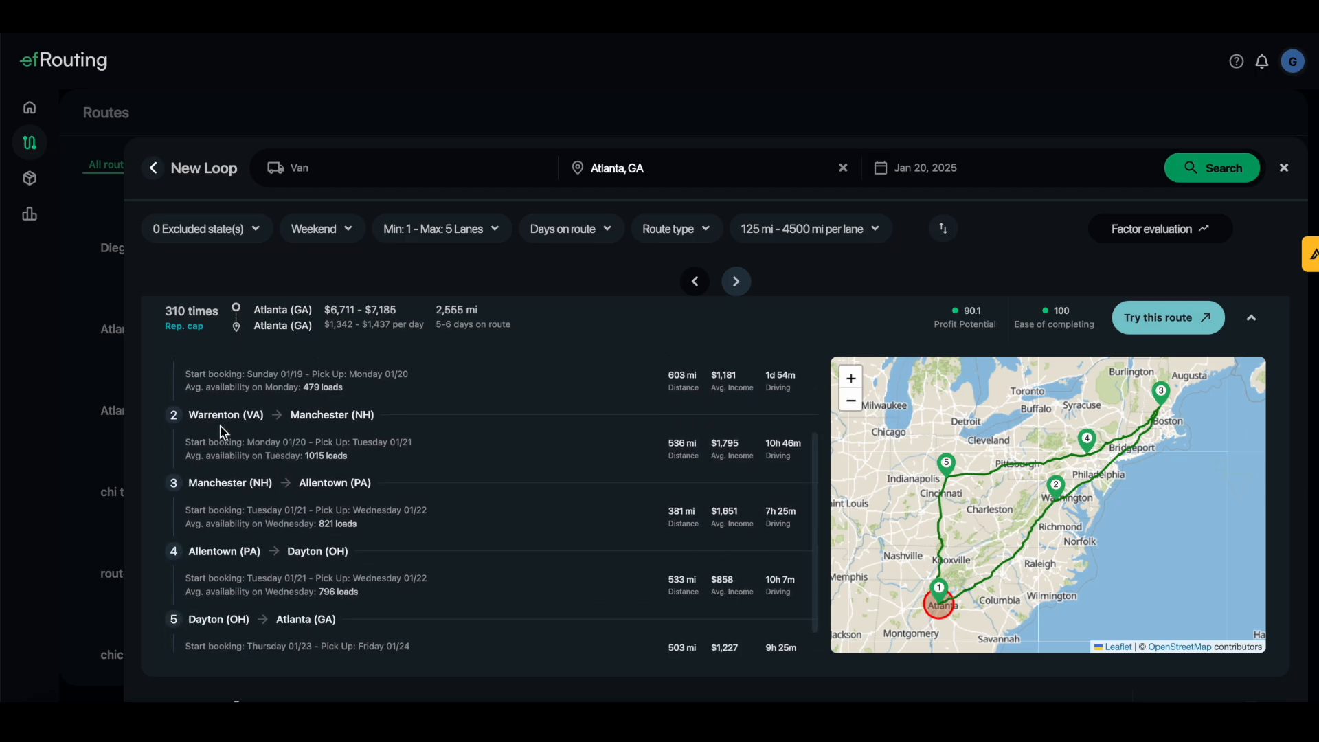
scroll(228, 413, "down", 1)
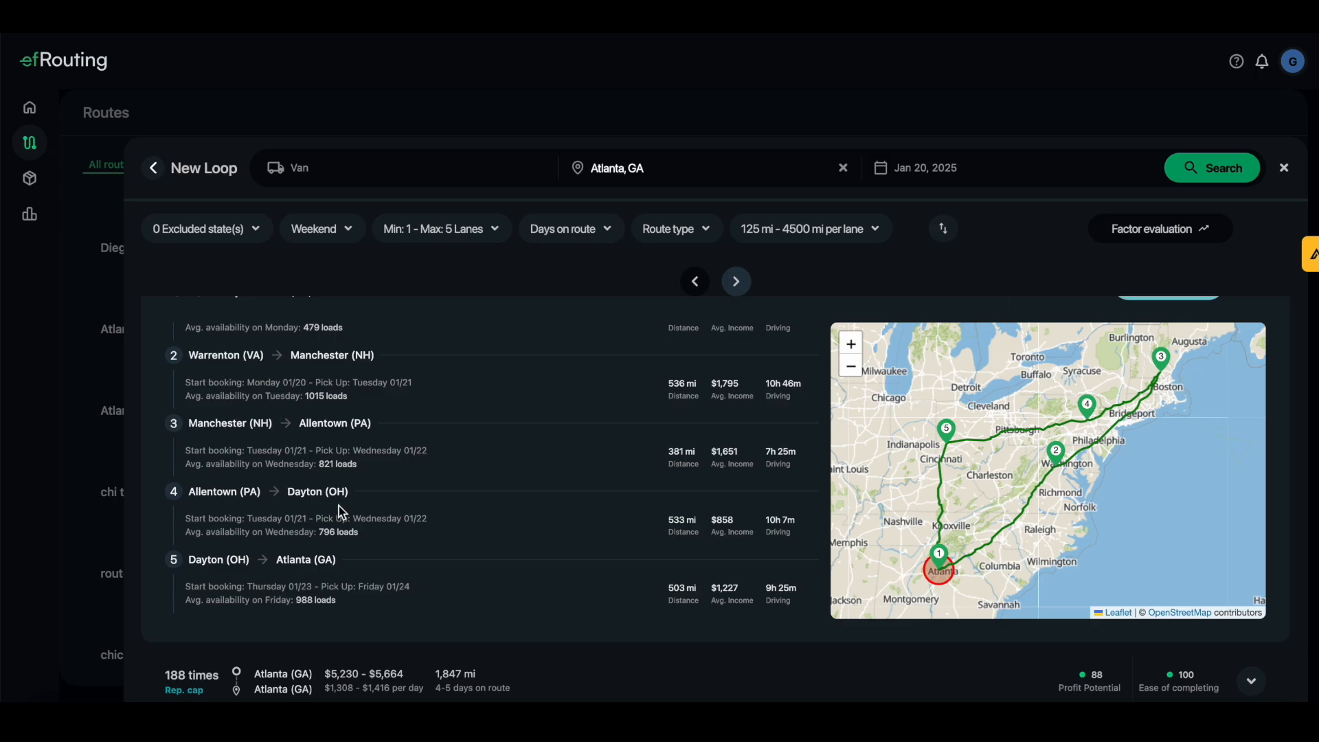
scroll(289, 410, "up", 3)
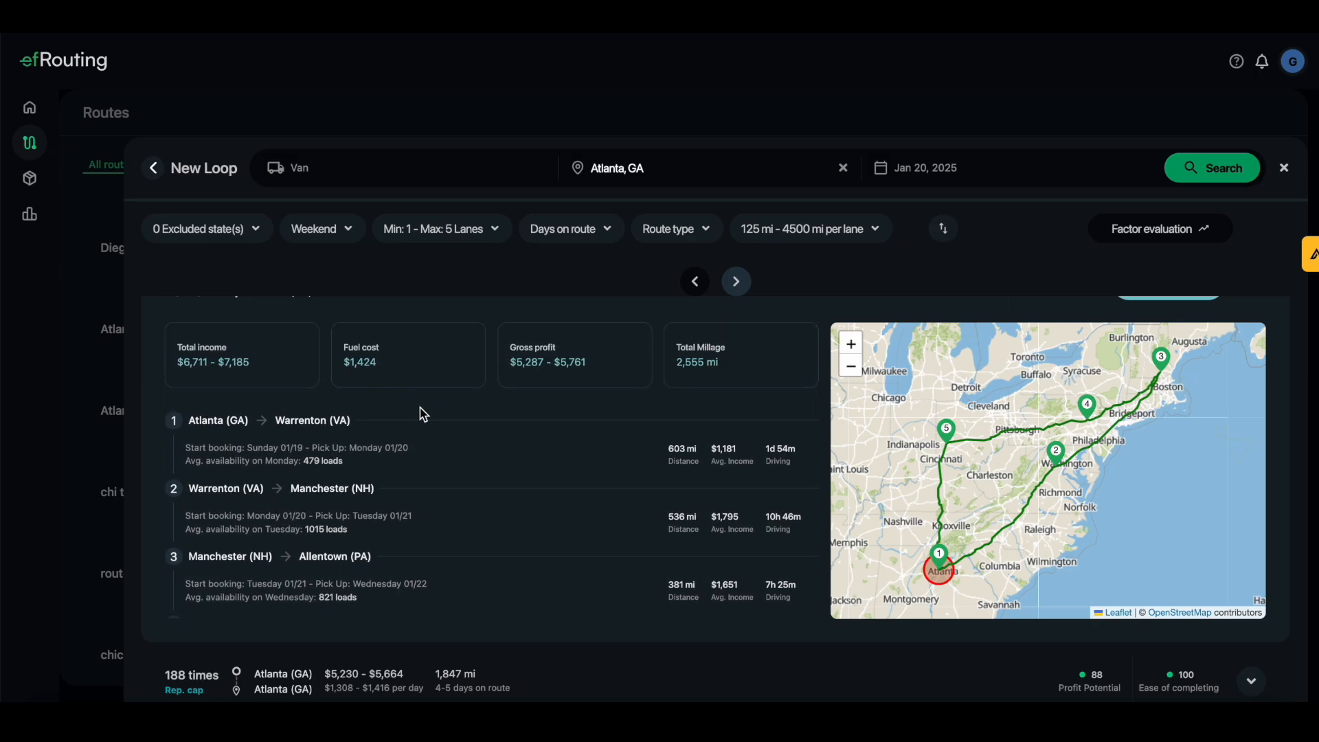
scroll(415, 411, "up", 1)
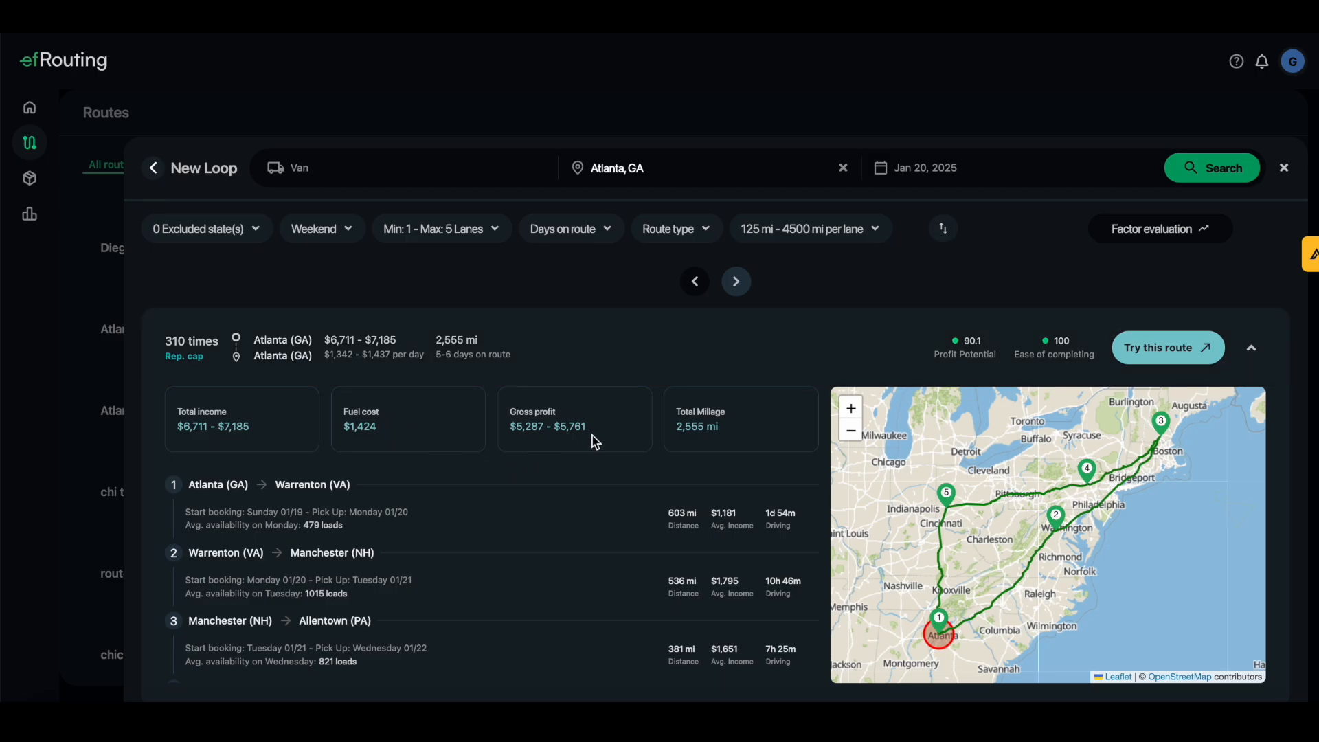
scroll(618, 445, "down", 1)
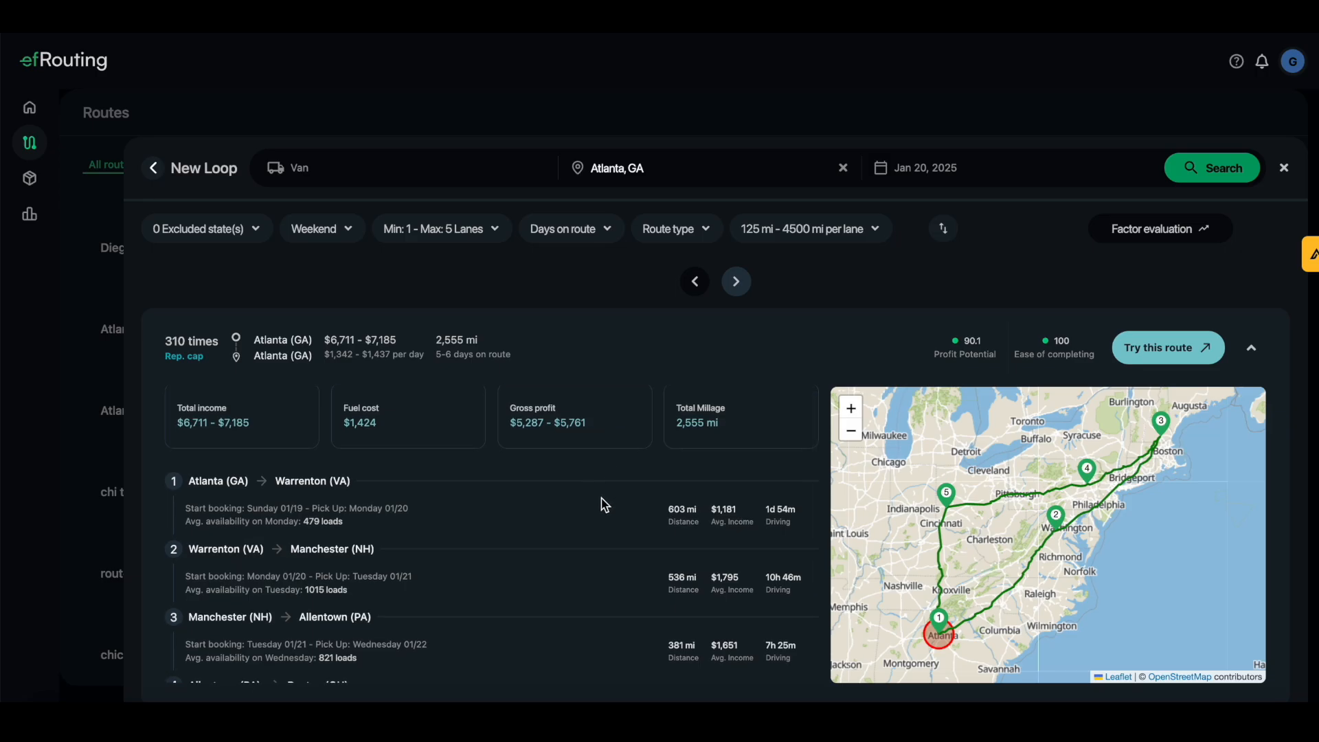
scroll(604, 505, "up", 1)
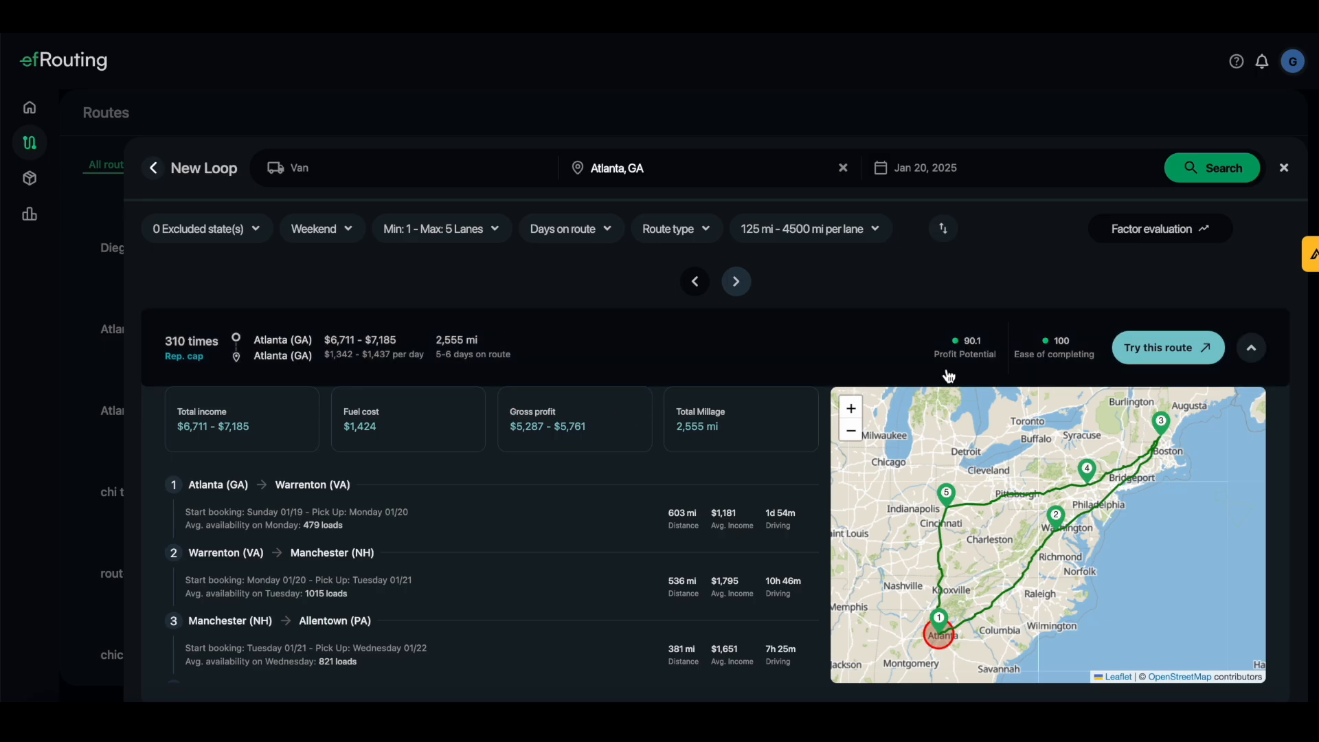
left_click(1176, 364)
Name the top Atlanta loop route 'atlanta 5 day' and create it
left_click(639, 384)
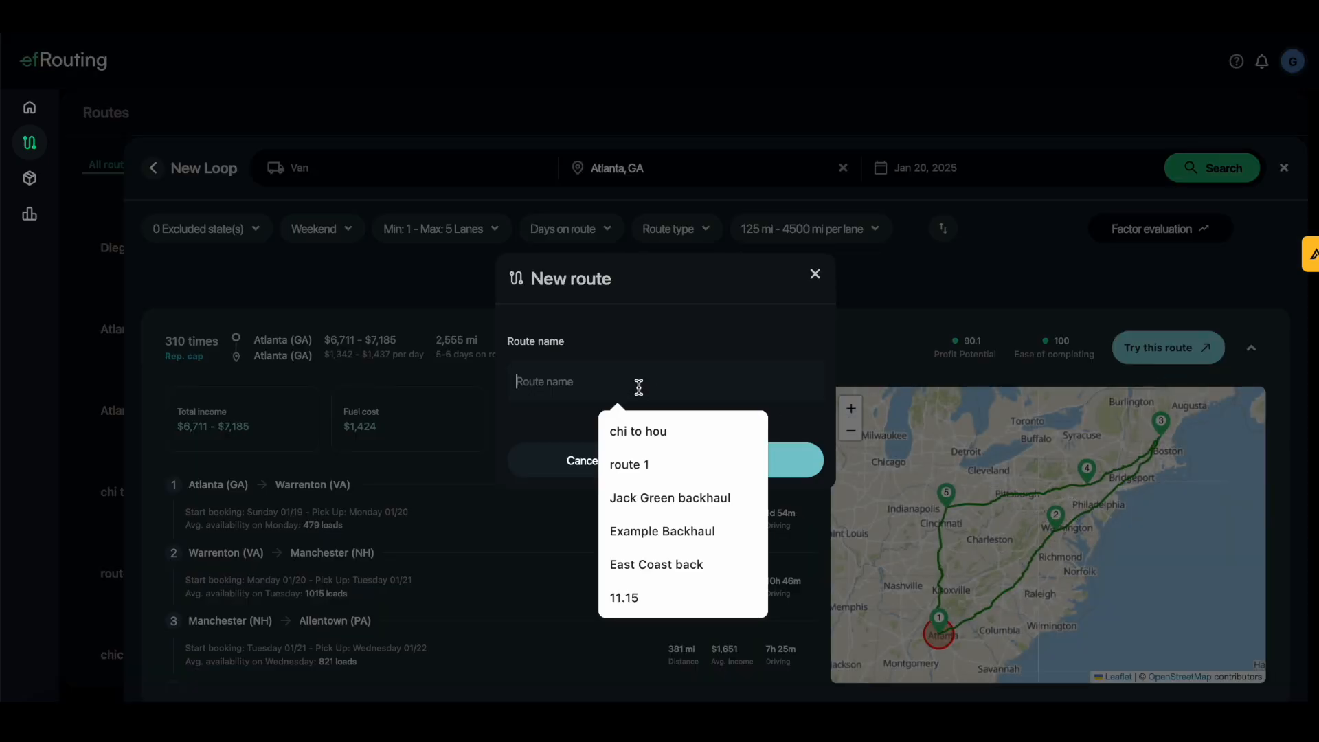
type("atlanta")
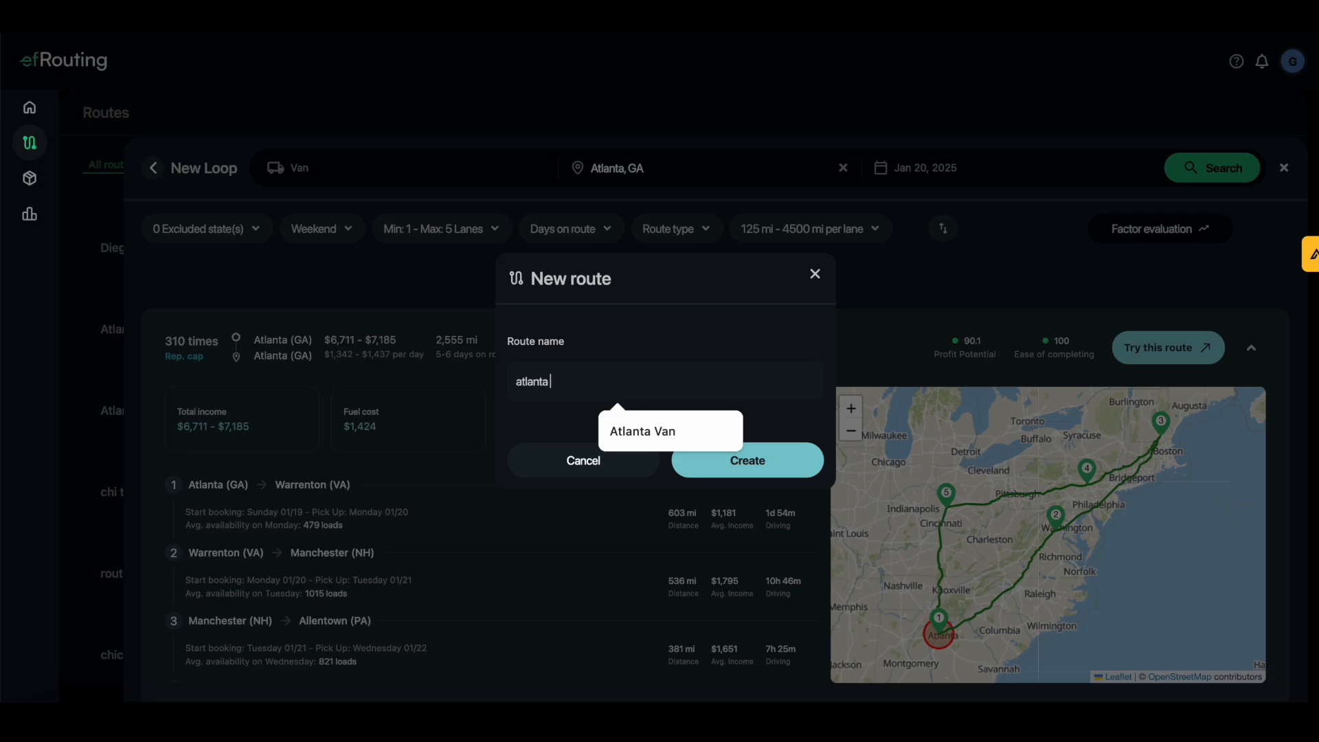
type(" 5 day")
left_click(737, 464)
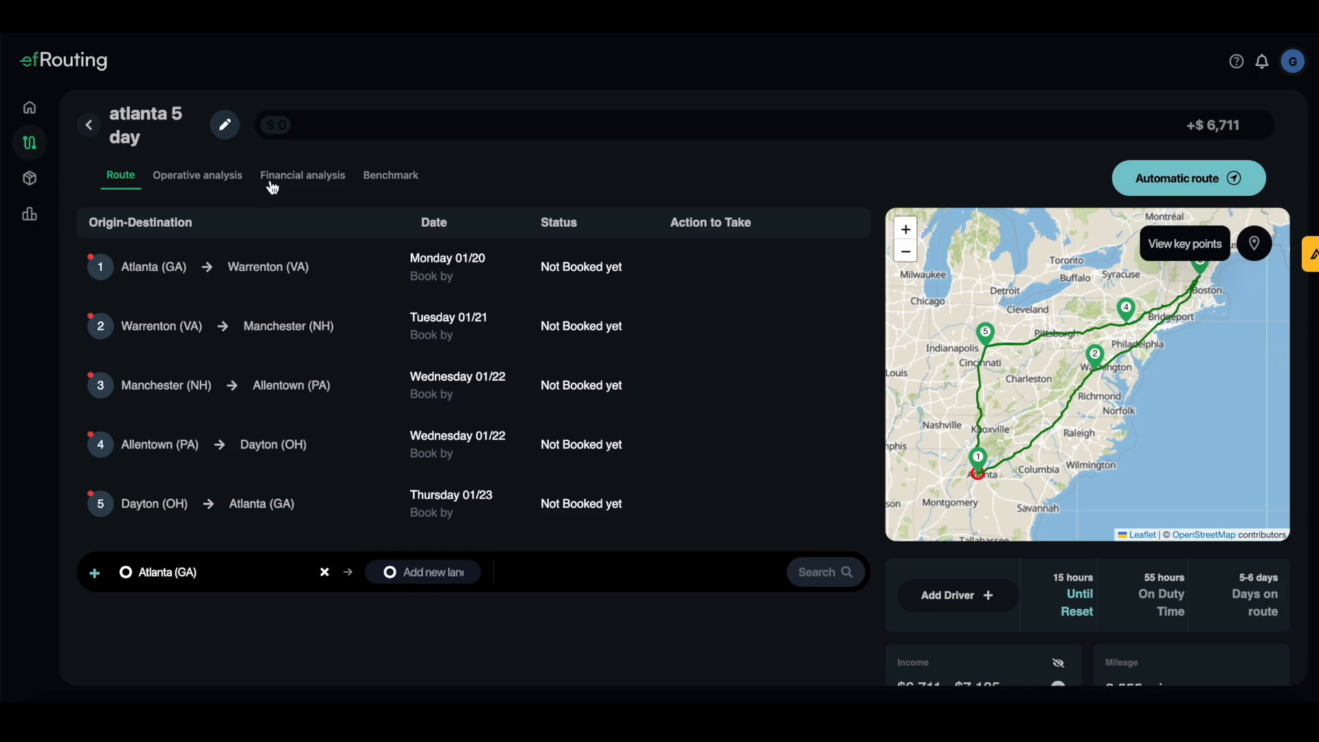
Open the route's Financial analysis and toggle variable cost until it's included in profits
left_click(301, 180)
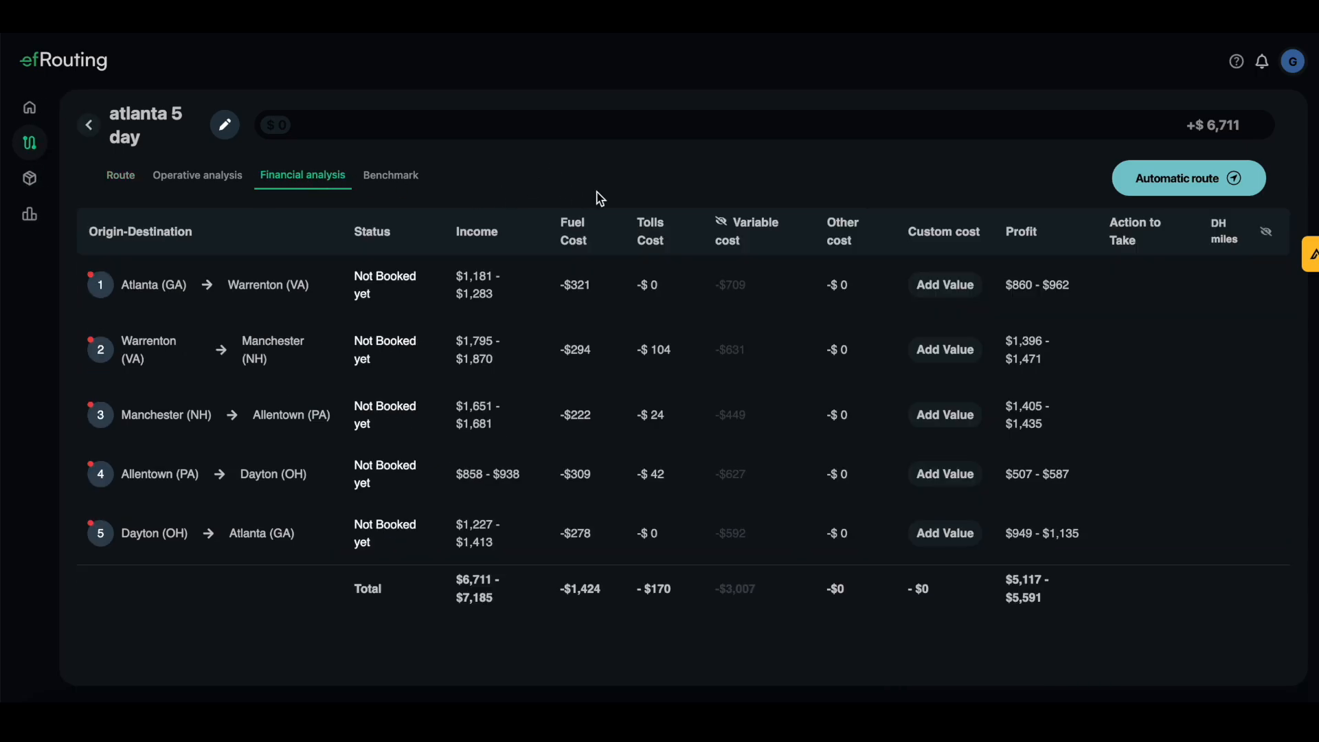
left_click(722, 226)
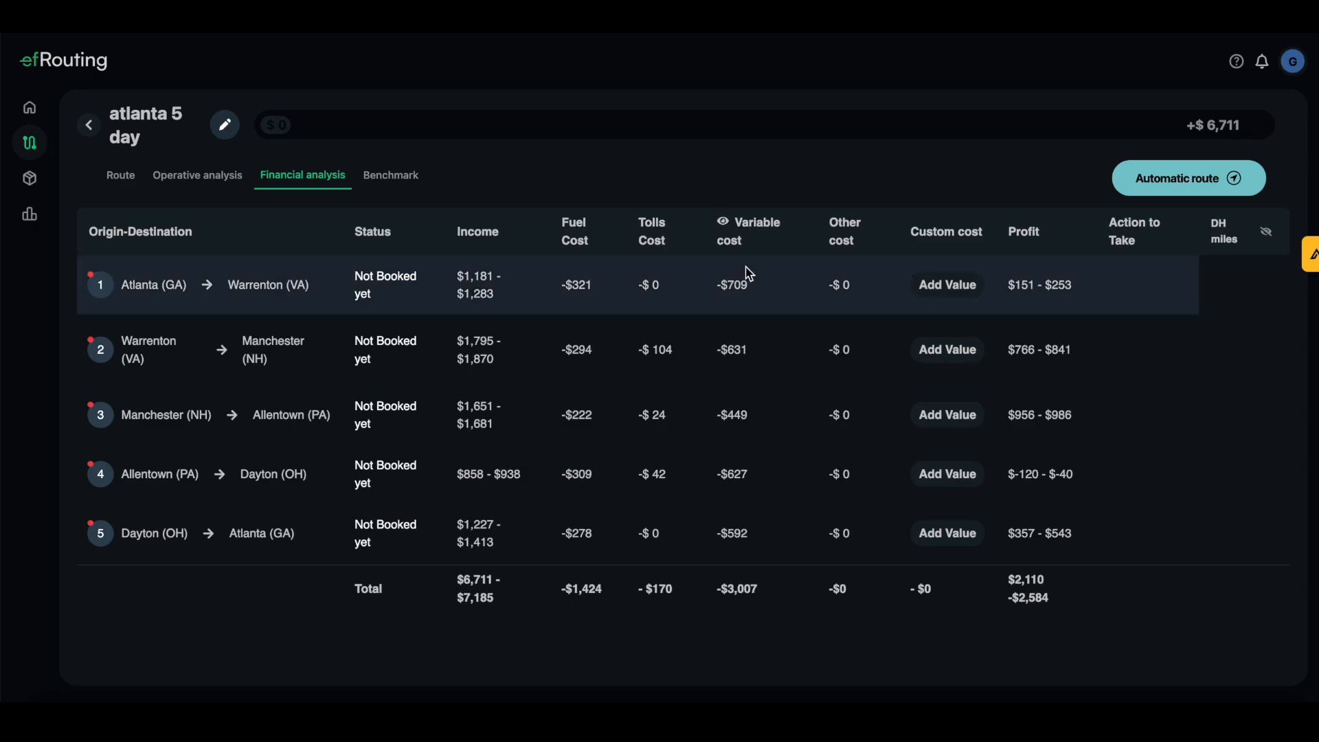
left_click(723, 226)
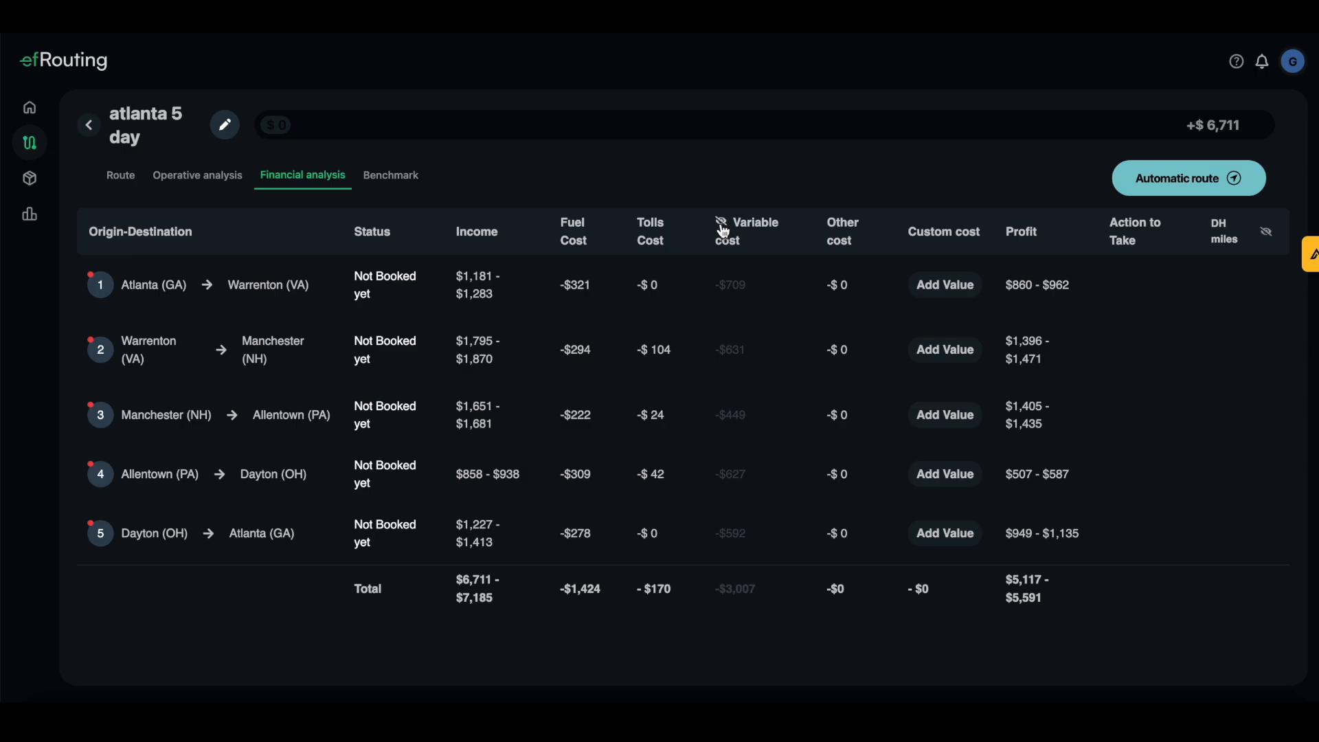
left_click(723, 228)
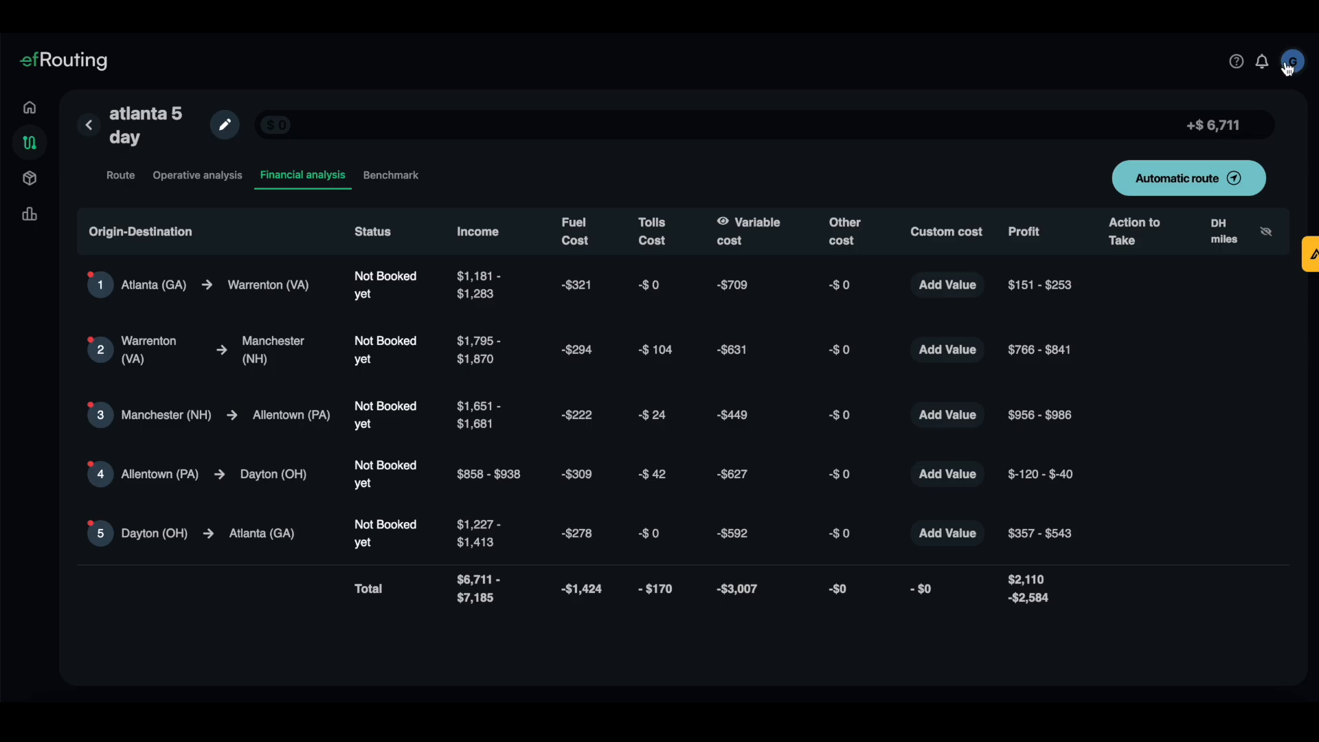
From the home dashboard, start creating a new variable cost profile
left_click(50, 111)
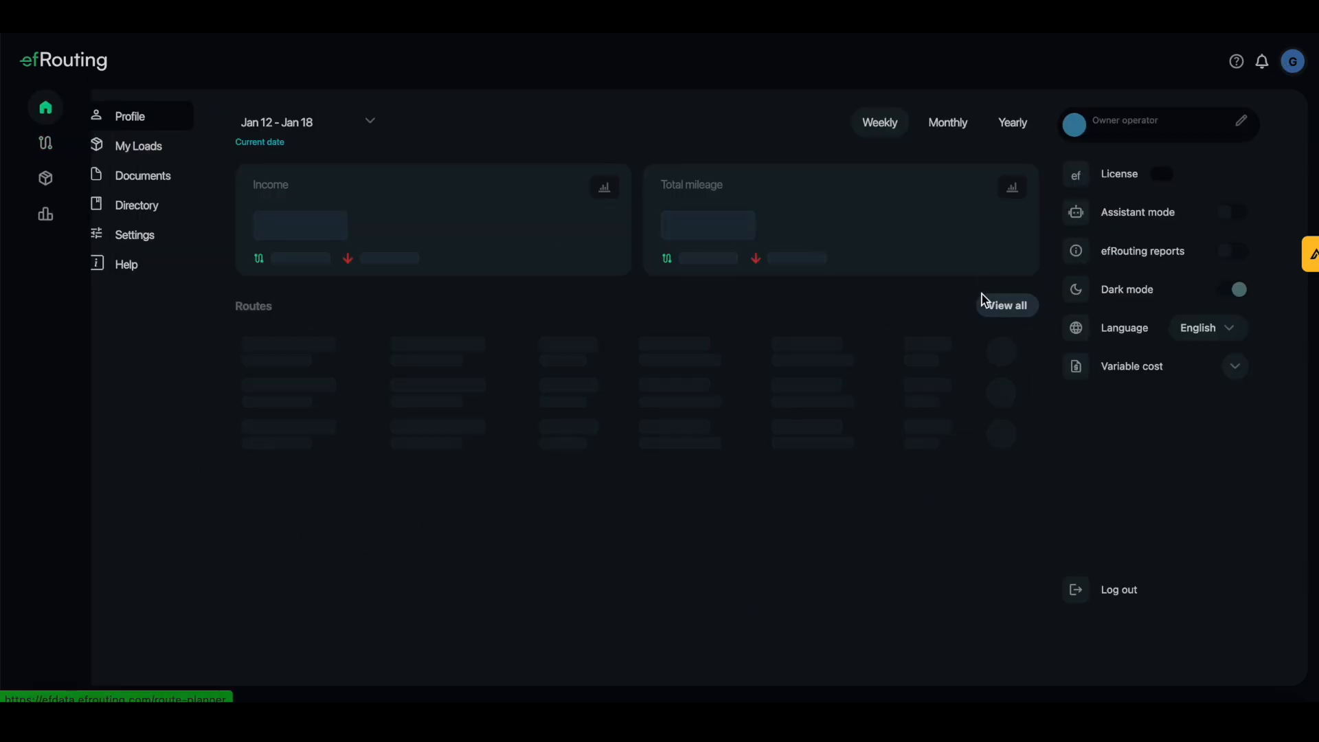
left_click(1236, 378)
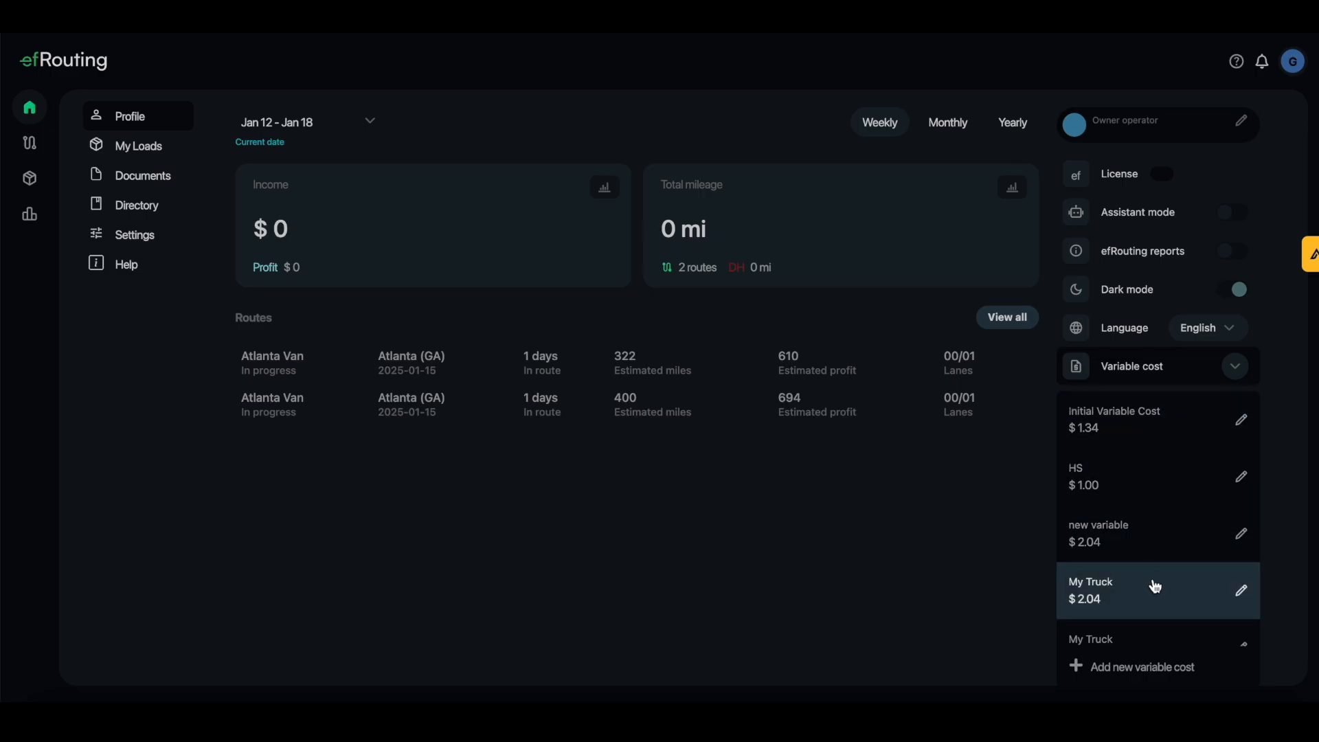
left_click(1168, 666)
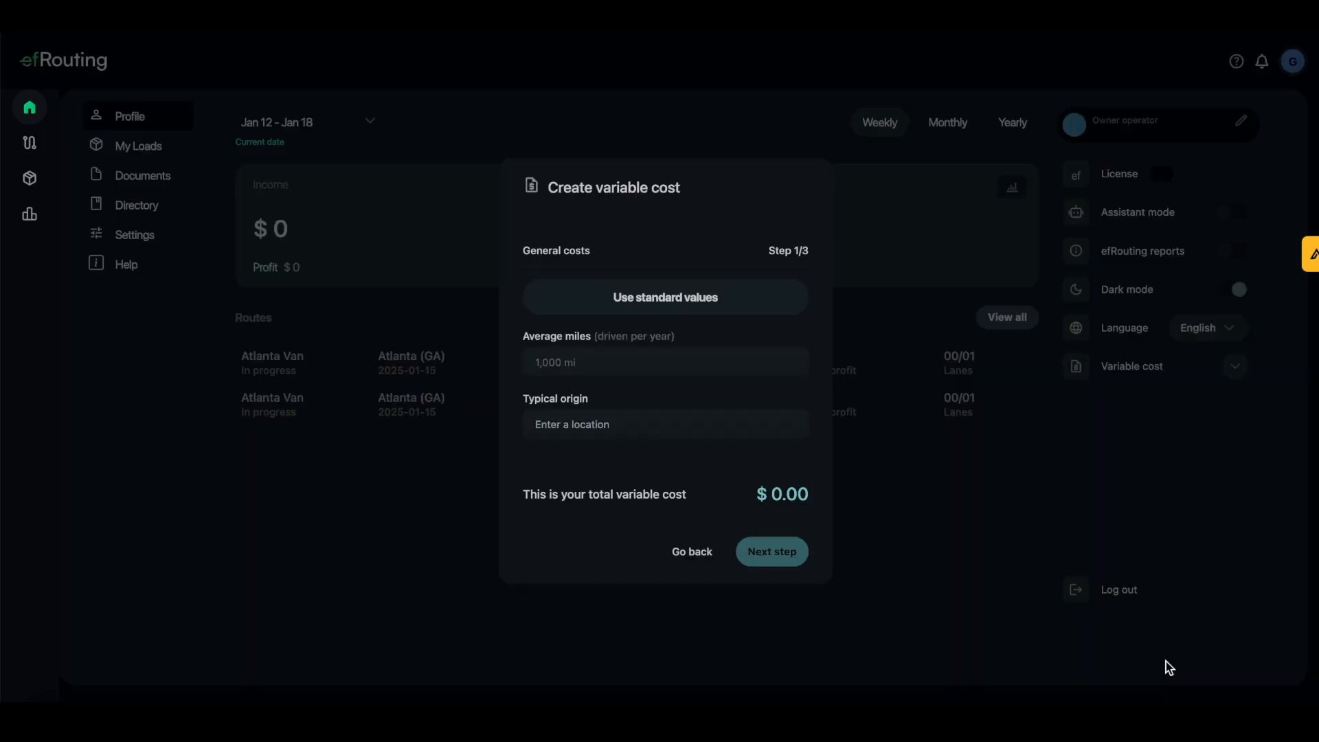
Fill standard average miles and vehicle costs with typical origin Atlanta, GA, reaching driver-based costs
left_click(649, 307)
left_click(625, 424)
type("atlanta")
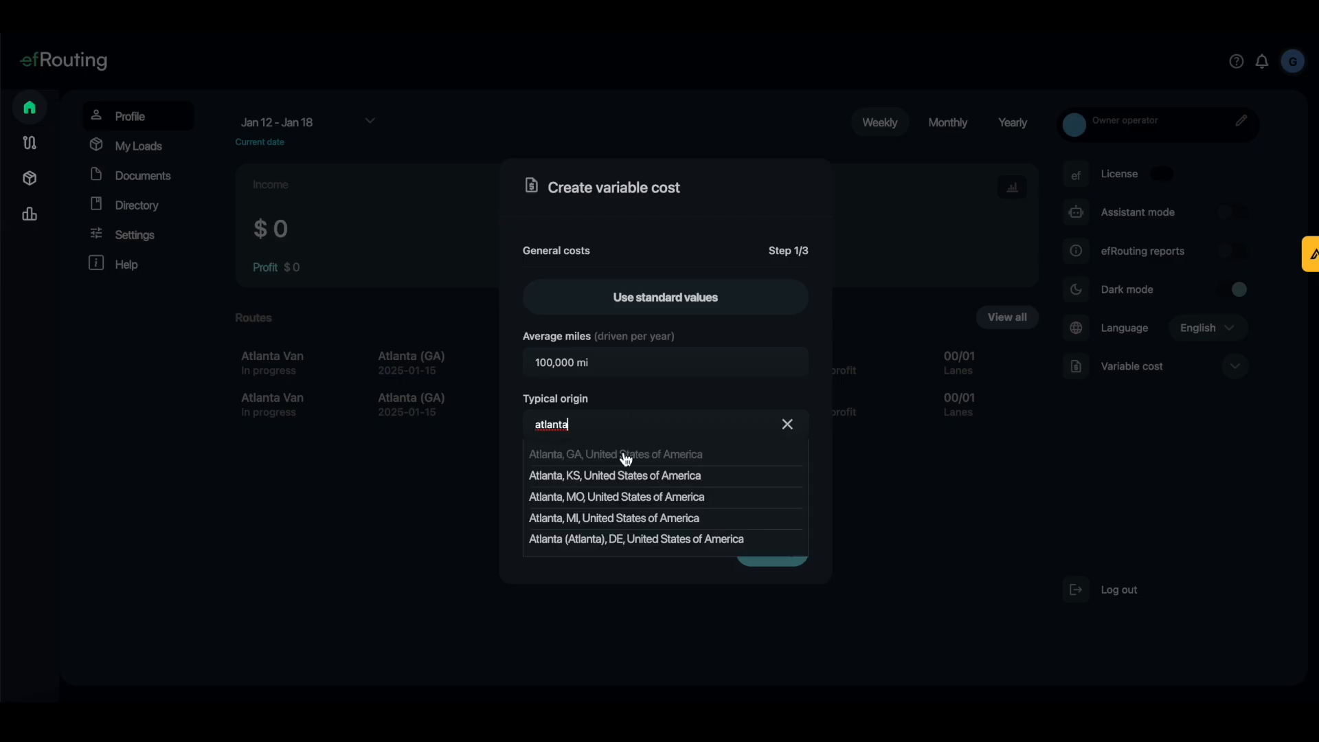
left_click(623, 454)
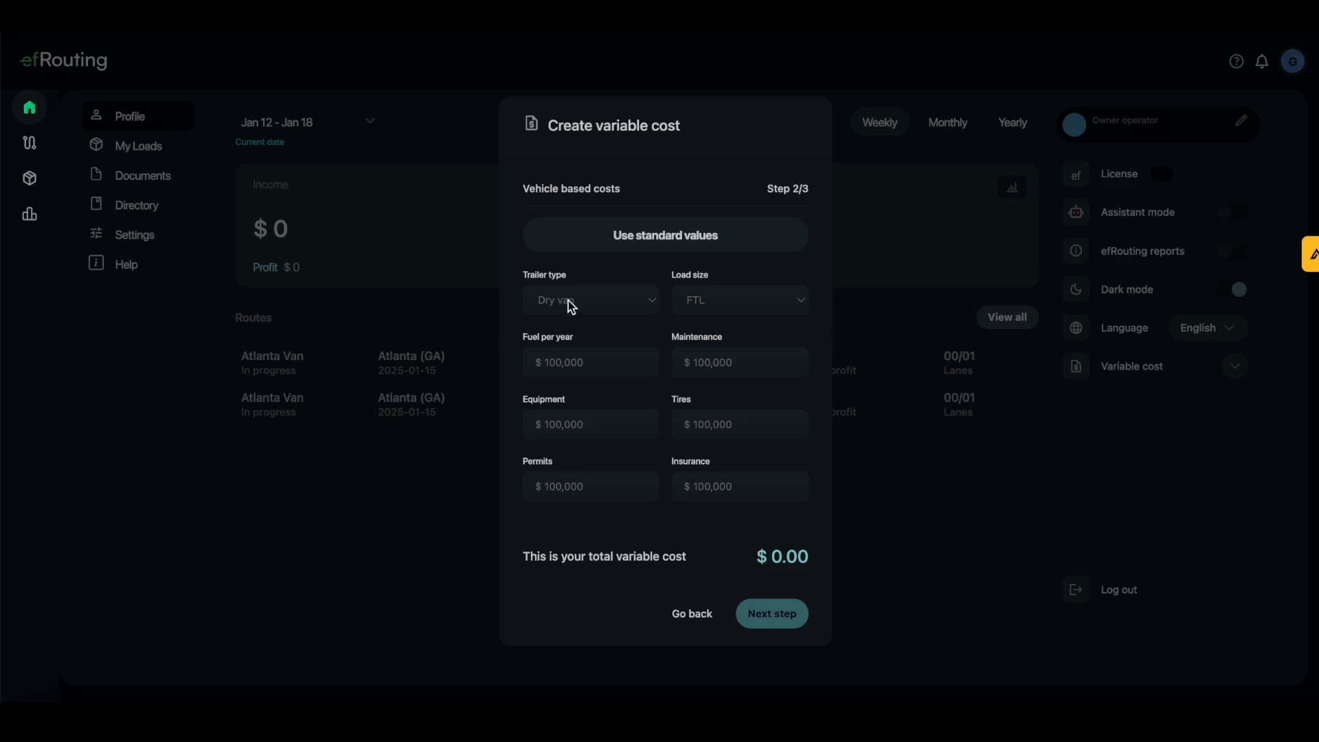
left_click(653, 246)
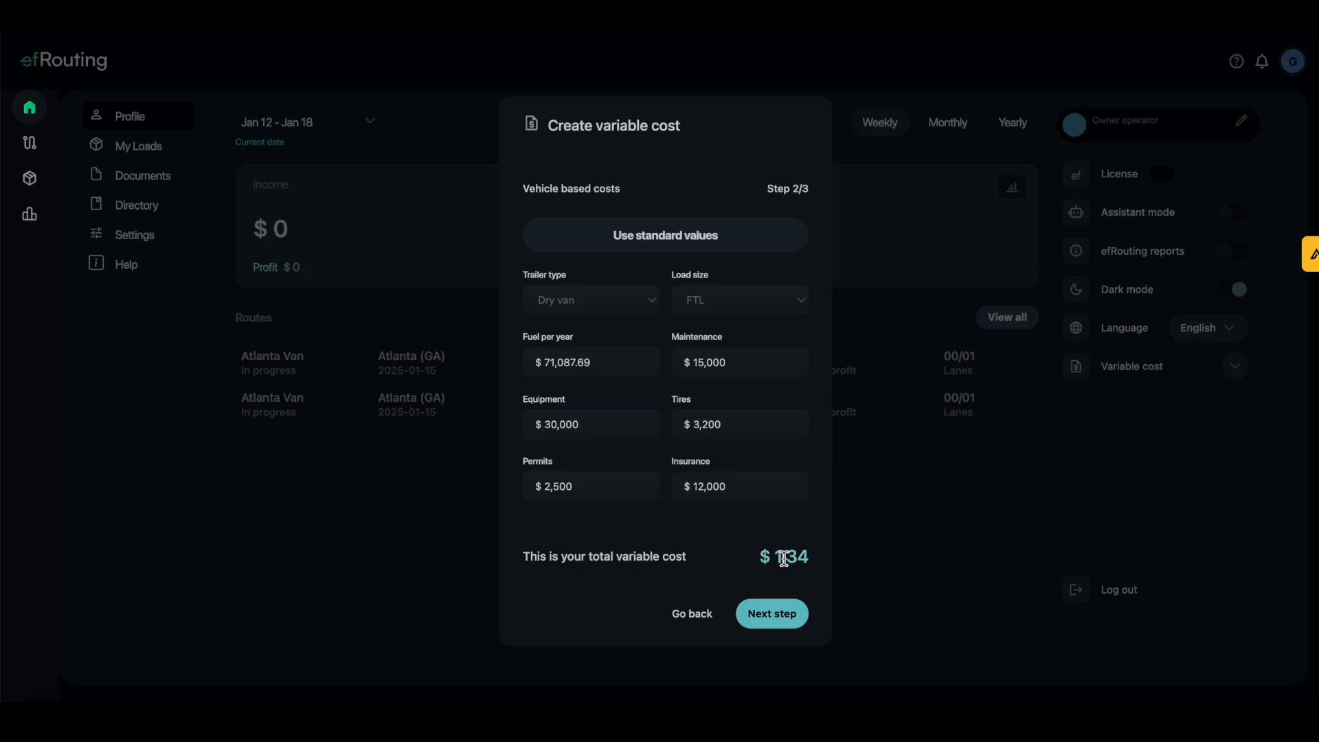
left_click(756, 629)
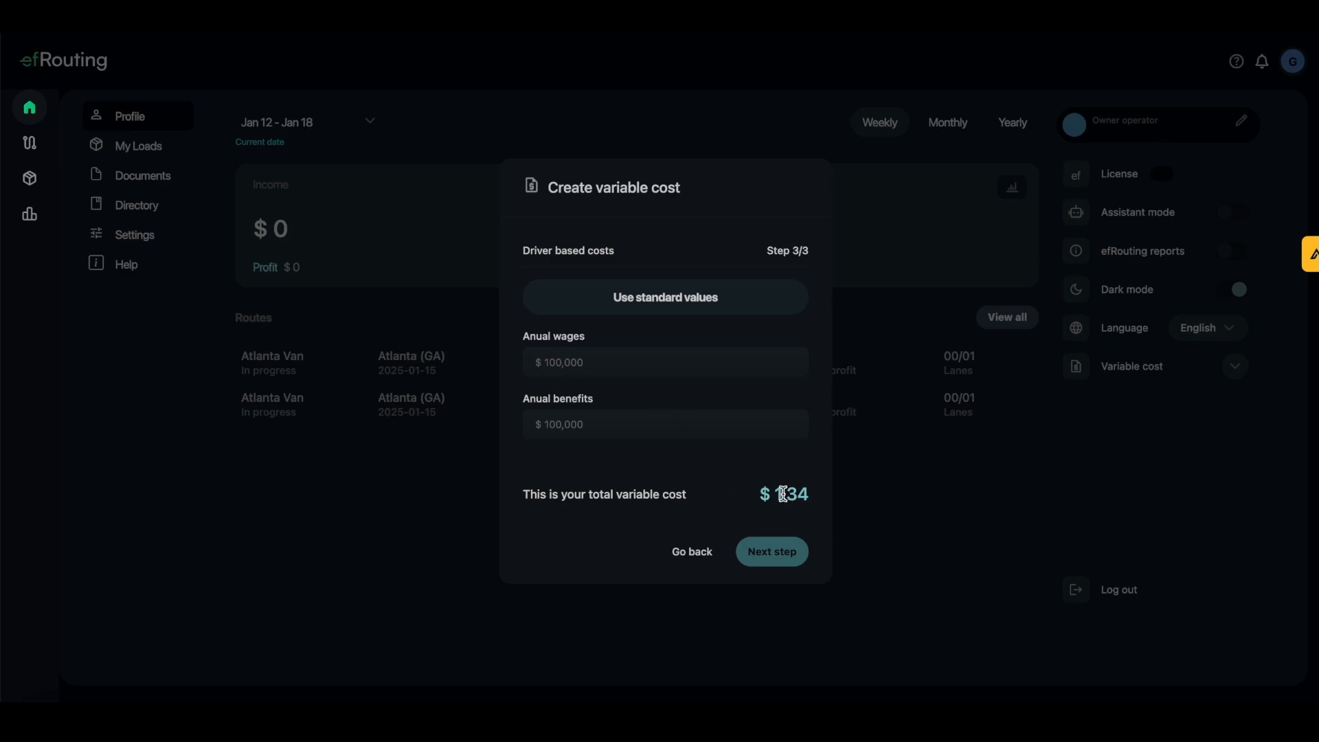
Enter annual wages of 50,000 and annual benefits of 29,000
left_click(588, 363)
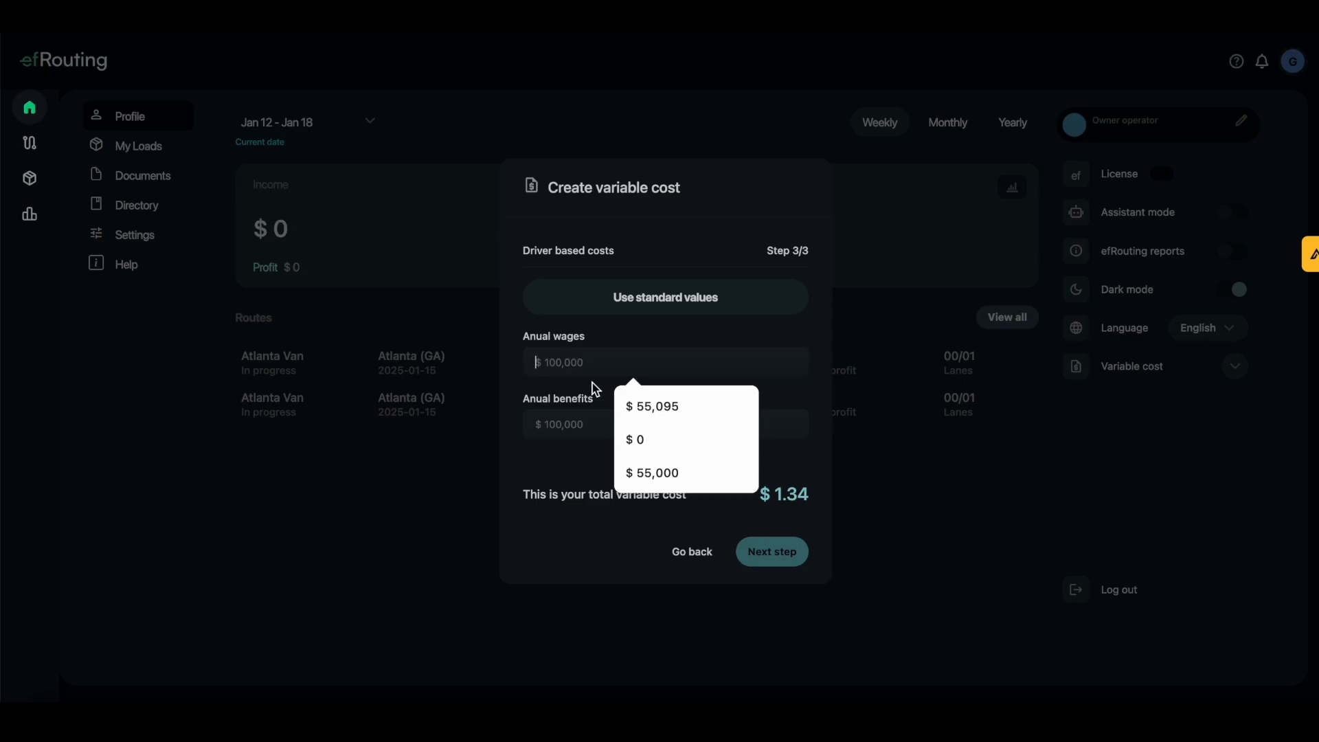
type("50,000")
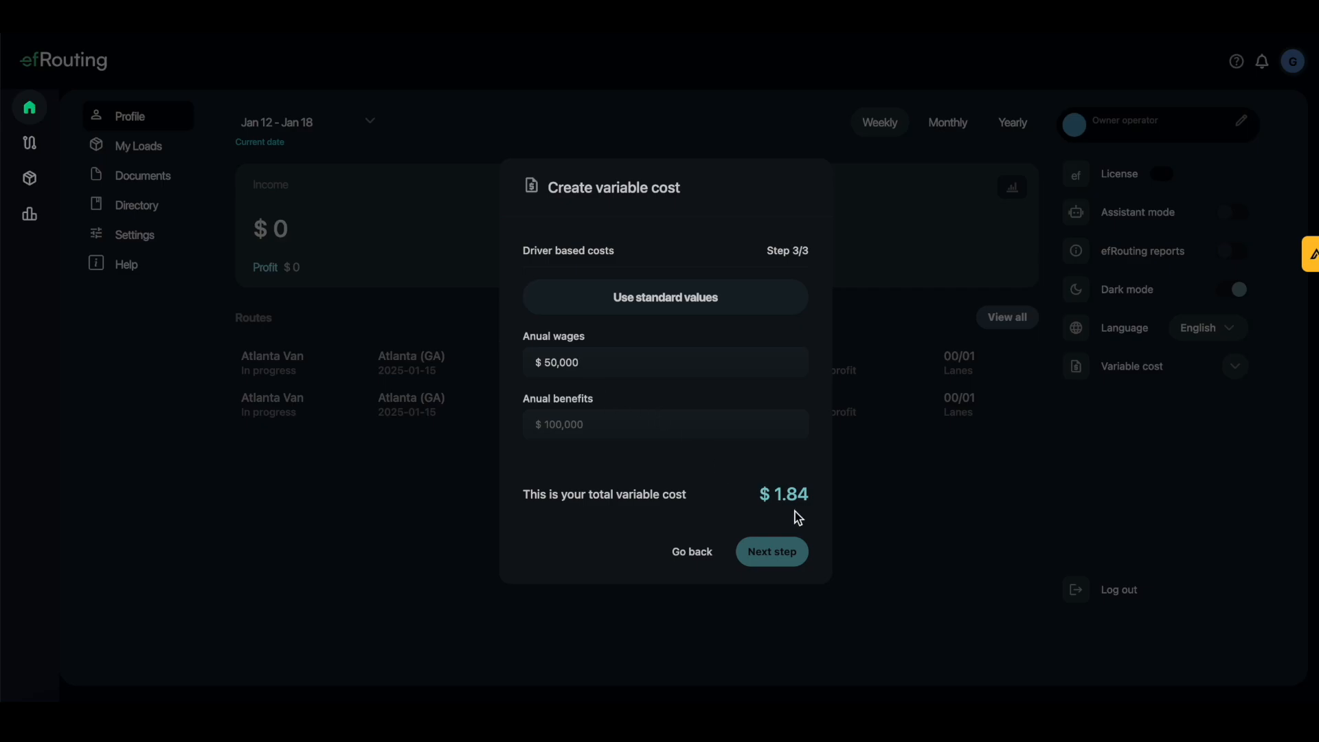
left_click(579, 423)
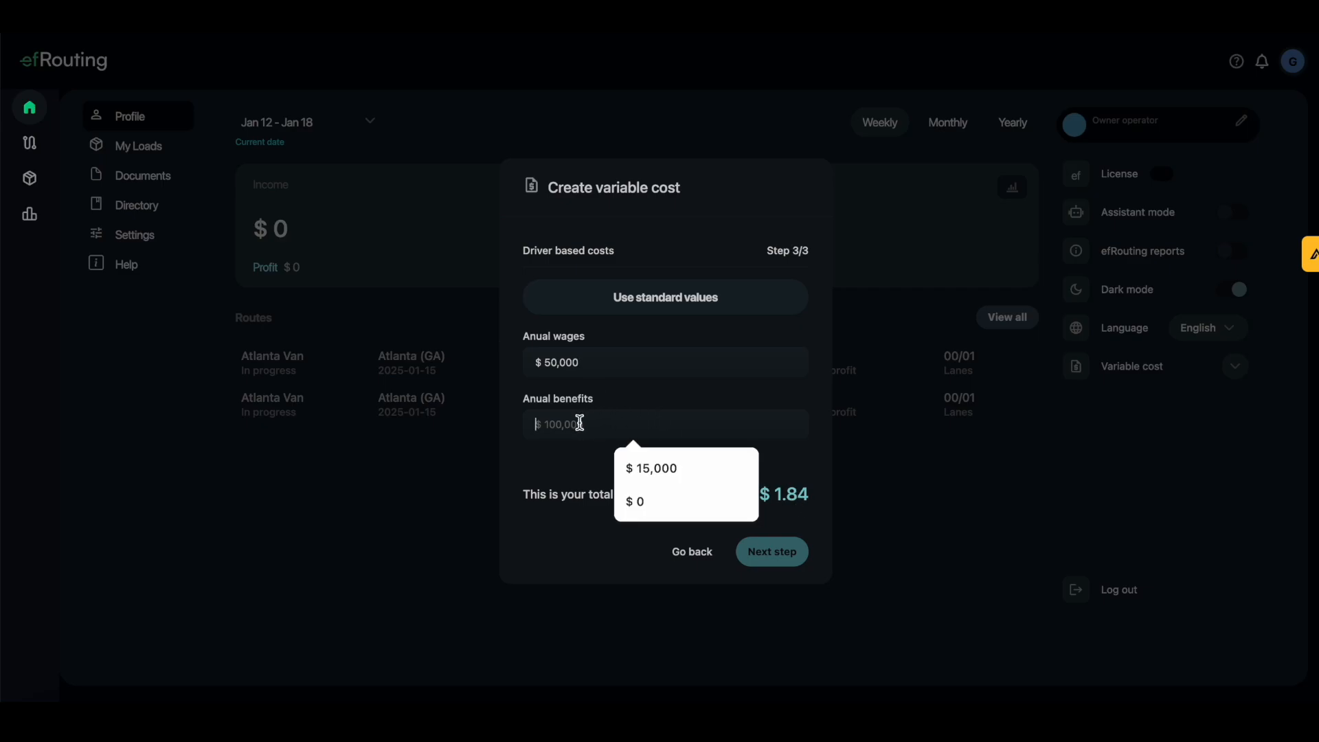
type("20,000")
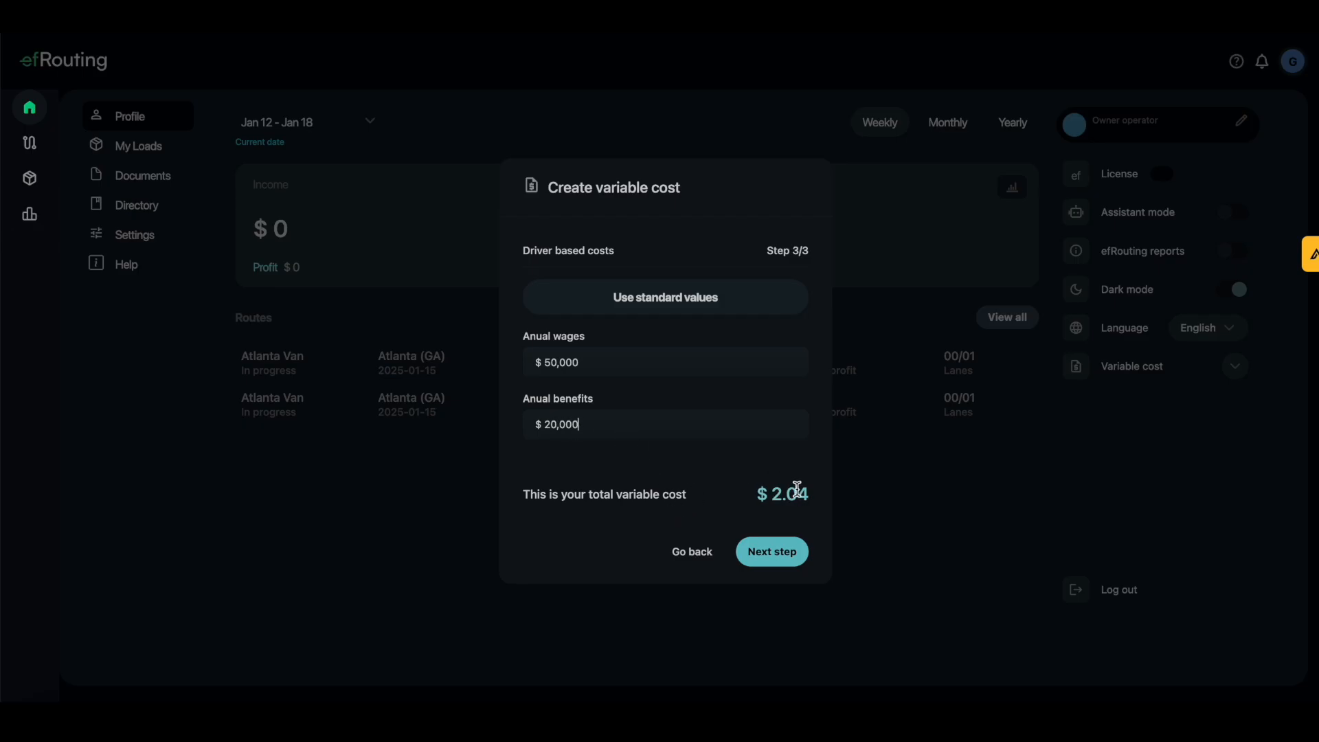
left_click(554, 426)
key("BackSpace")
type("9")
Name the variable cost Standard, set it as default, register it, and go to Routes
left_click(795, 559)
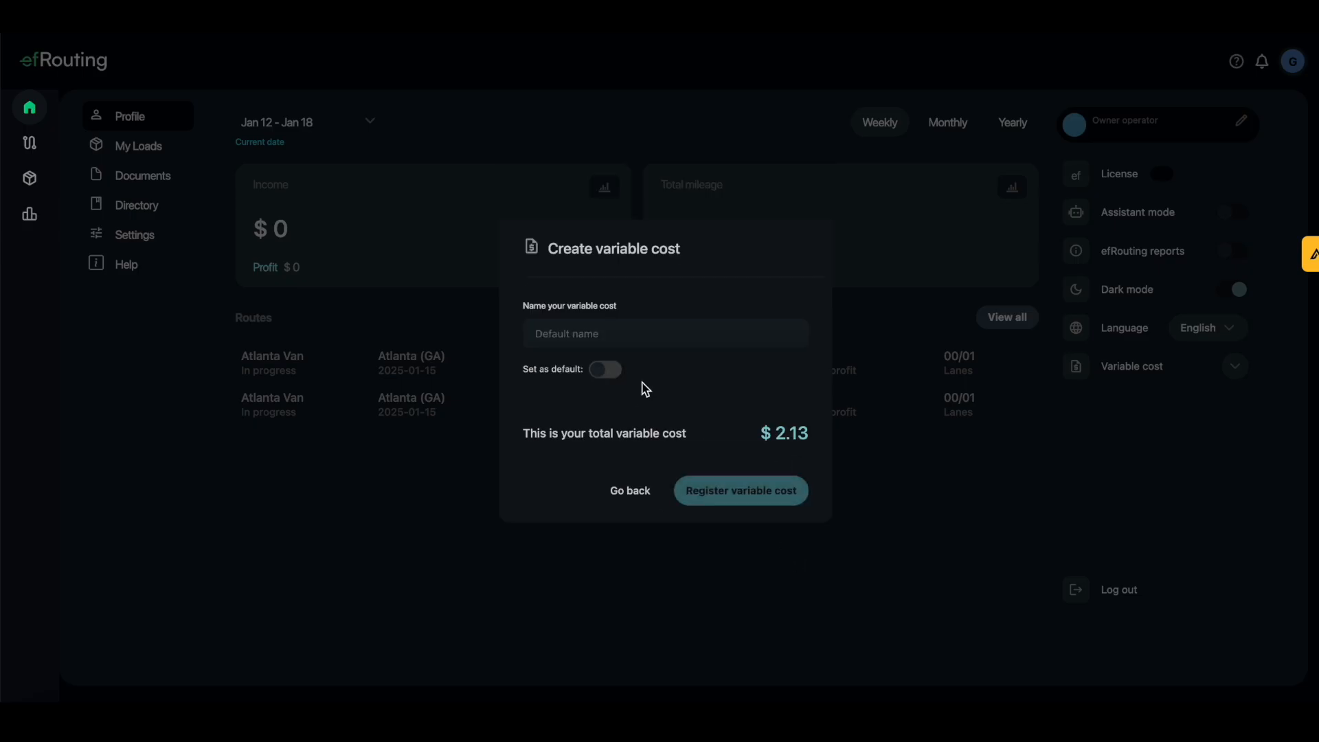
left_click(586, 335)
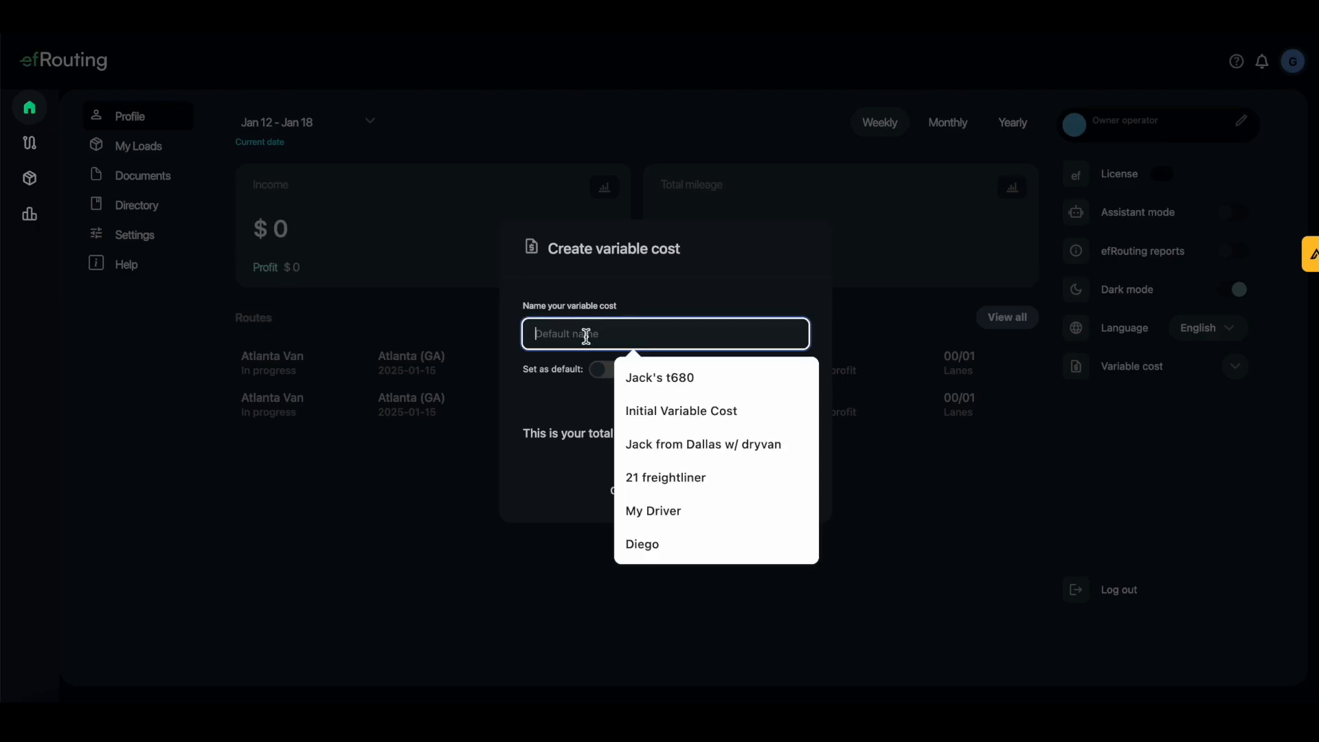
type("Standard")
left_click(607, 370)
left_click(752, 507)
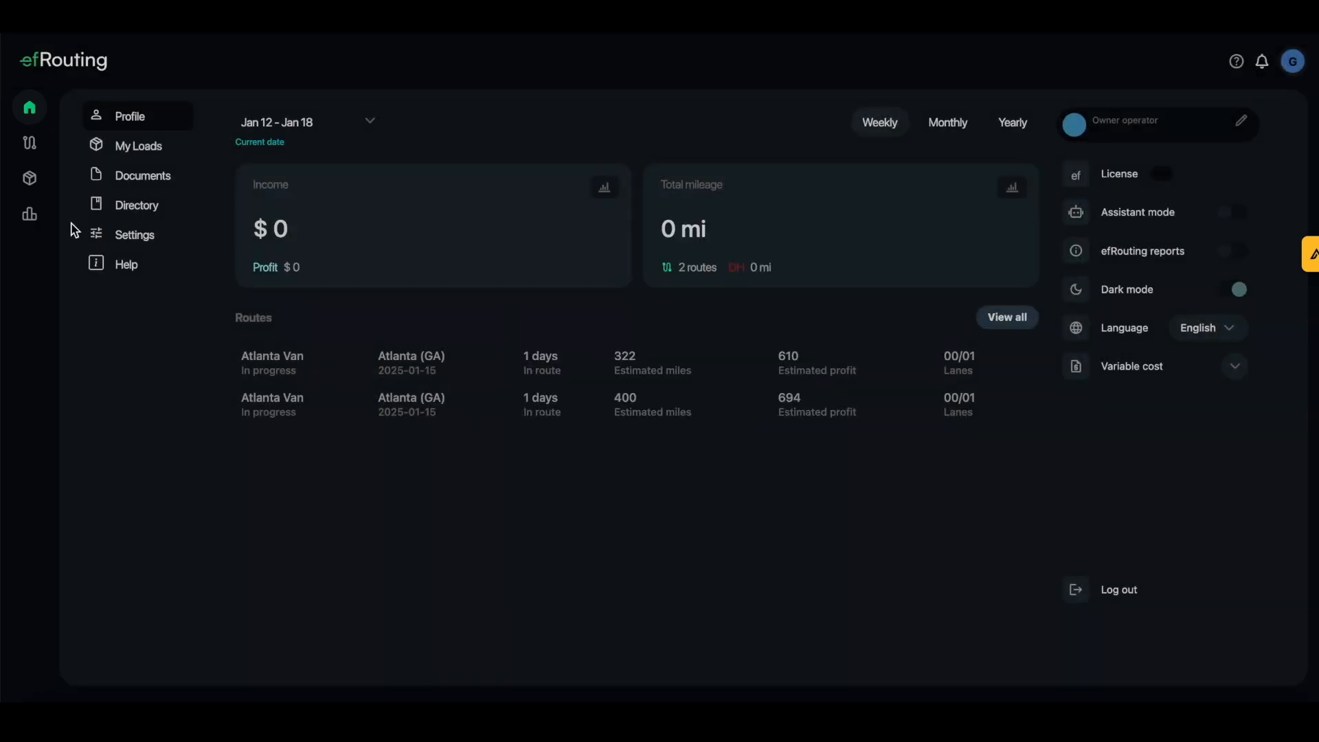
left_click(72, 143)
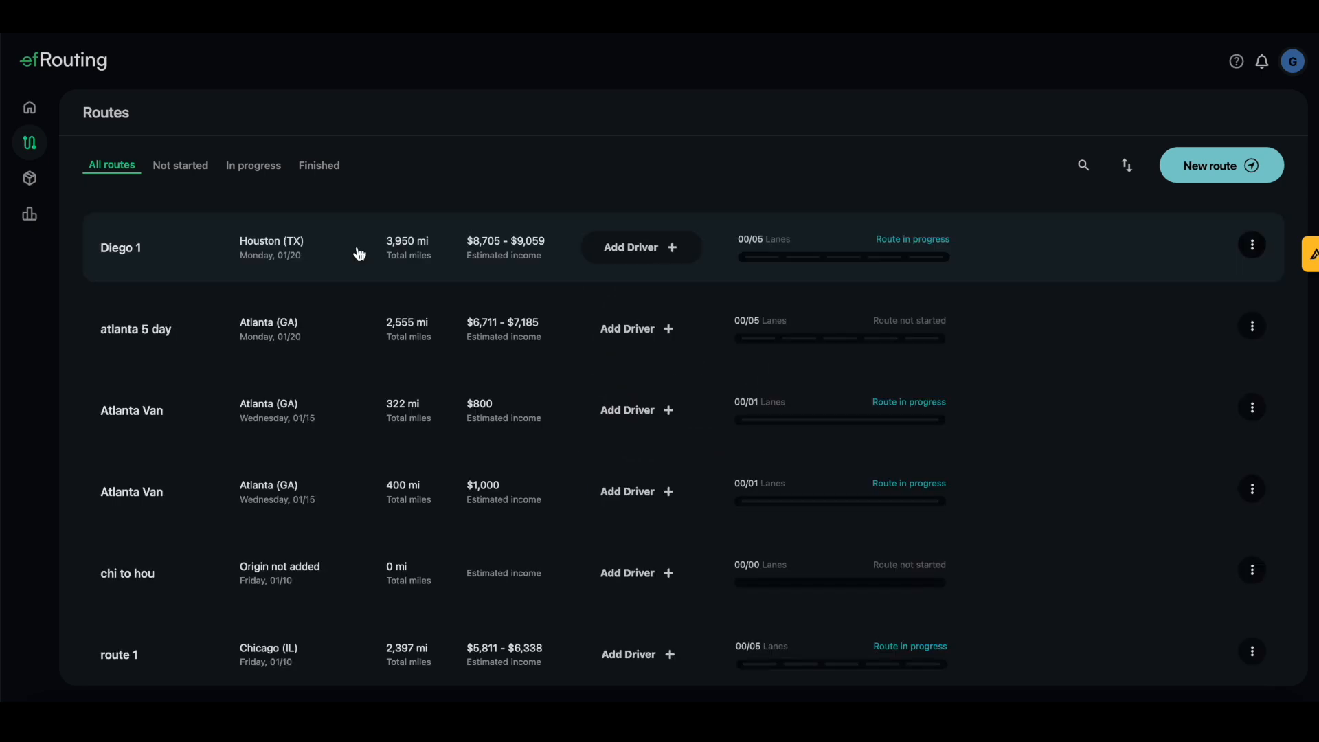
Open the atlanta 5 day route's Financial analysis and count its -$3,007 variable cost in profit
left_click(187, 335)
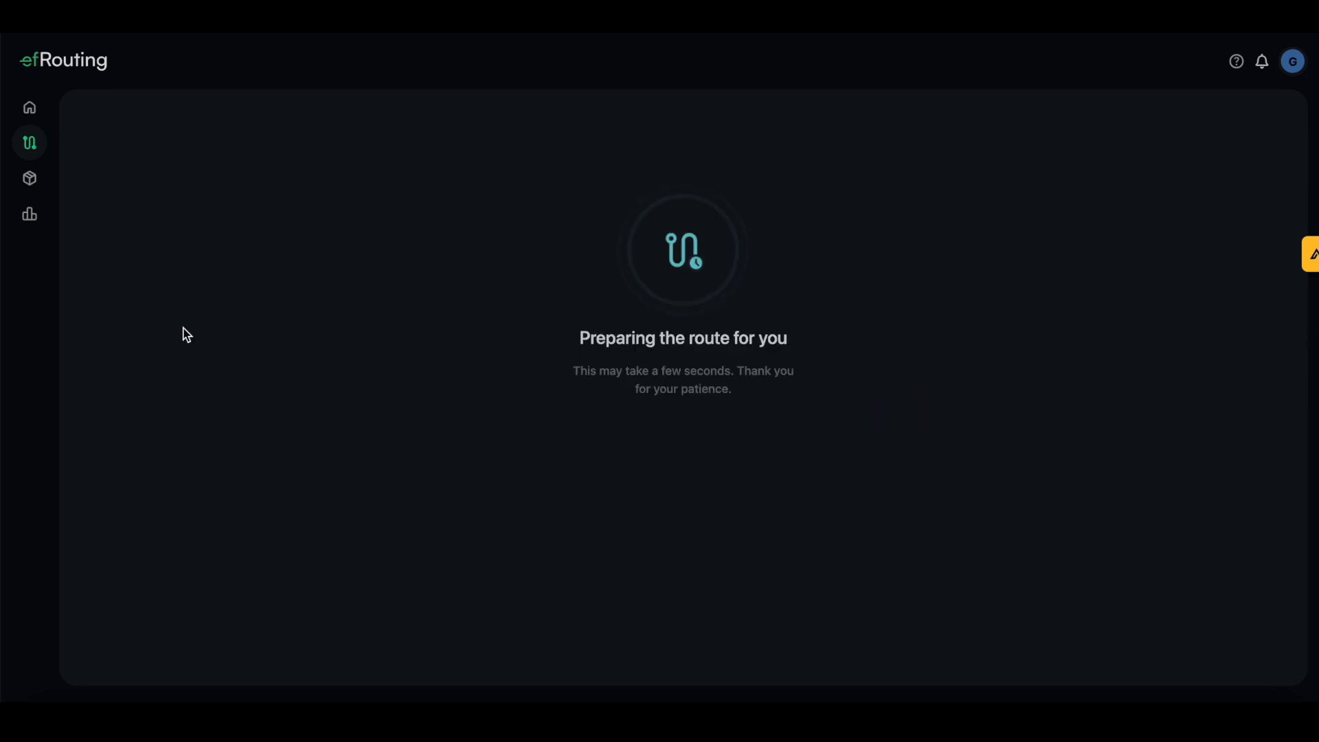
left_click(297, 180)
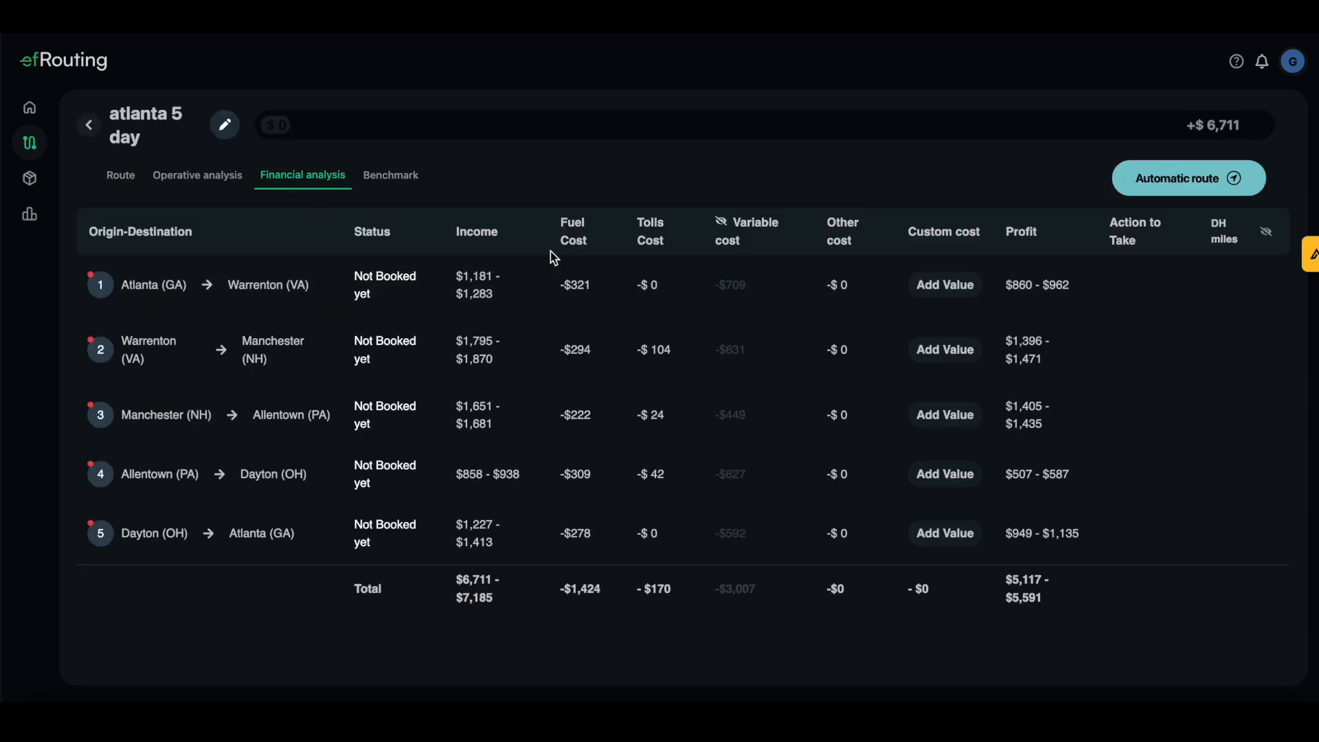
left_click(723, 225)
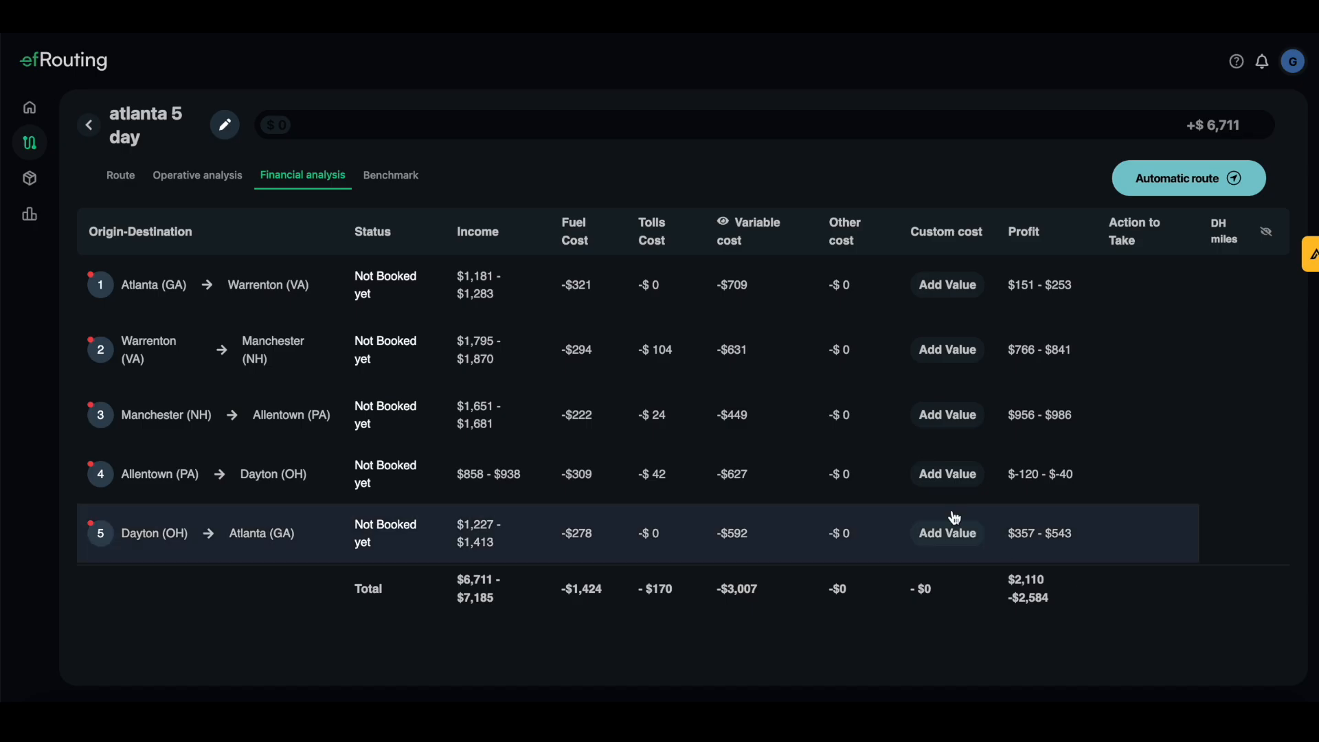
Compare route profit with the national benchmark, then show Operative analysis totalling 2,555 mi and 393 gl
left_click(395, 182)
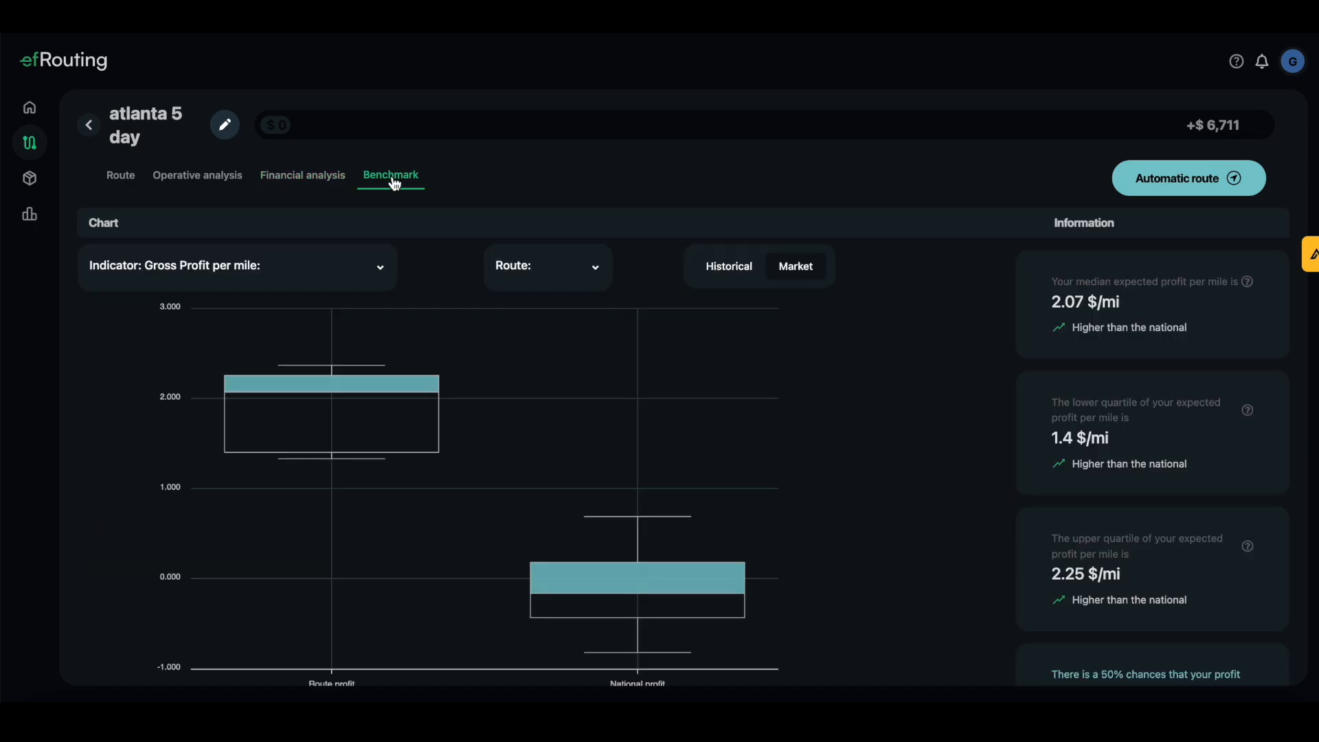
scroll(286, 356, "down", 1)
mouse_move(669, 522)
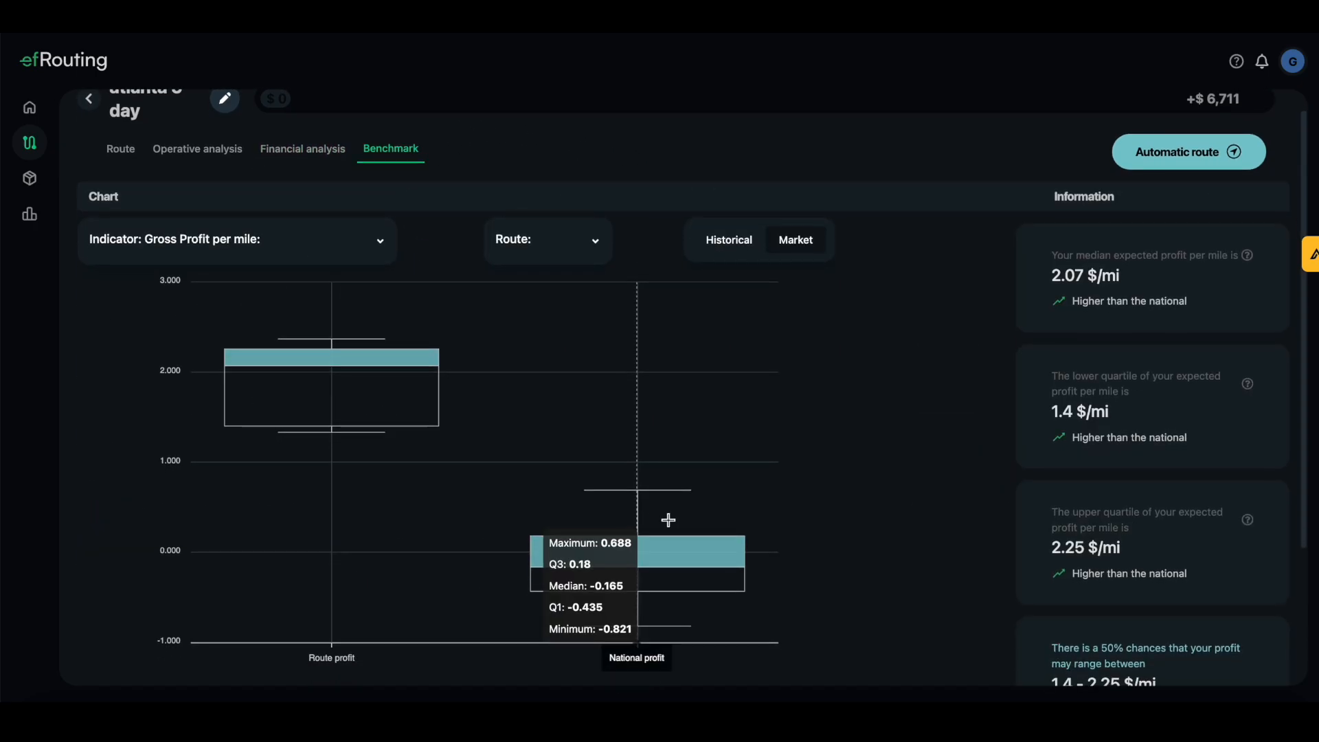
mouse_move(344, 462)
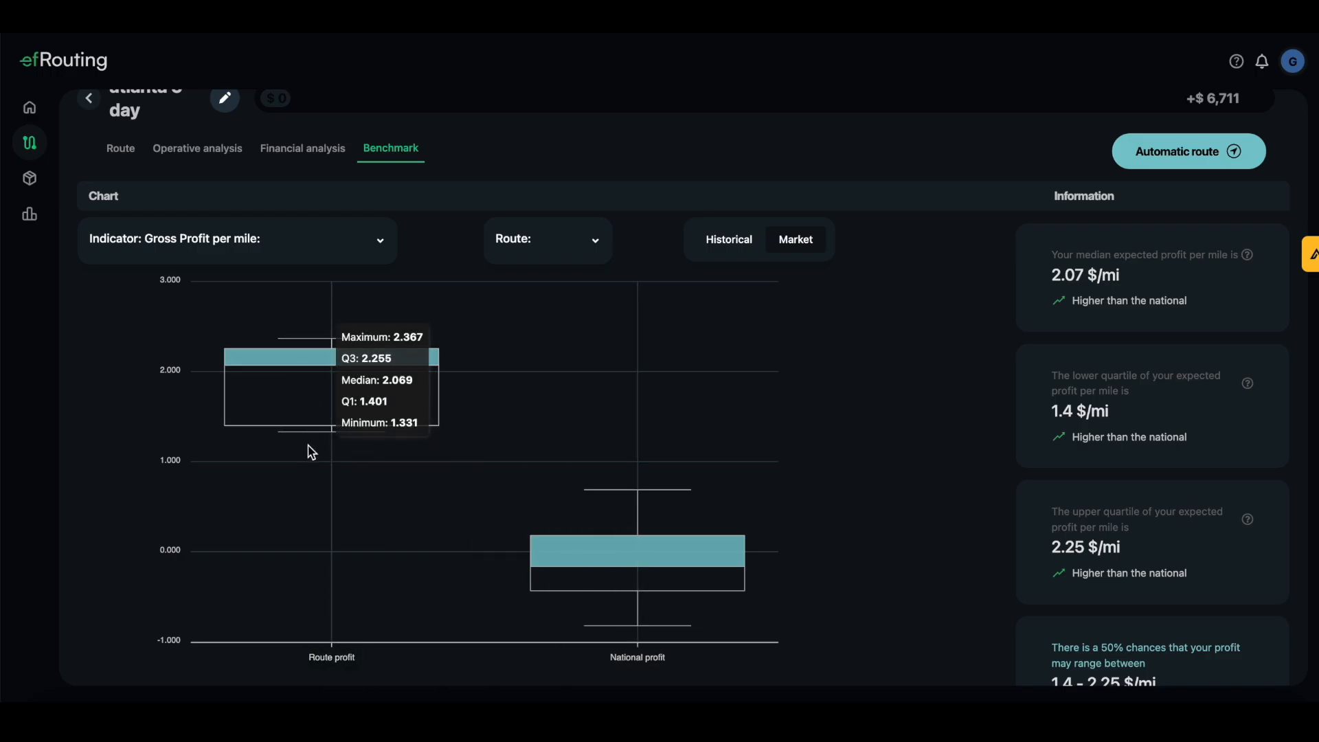
mouse_move(577, 524)
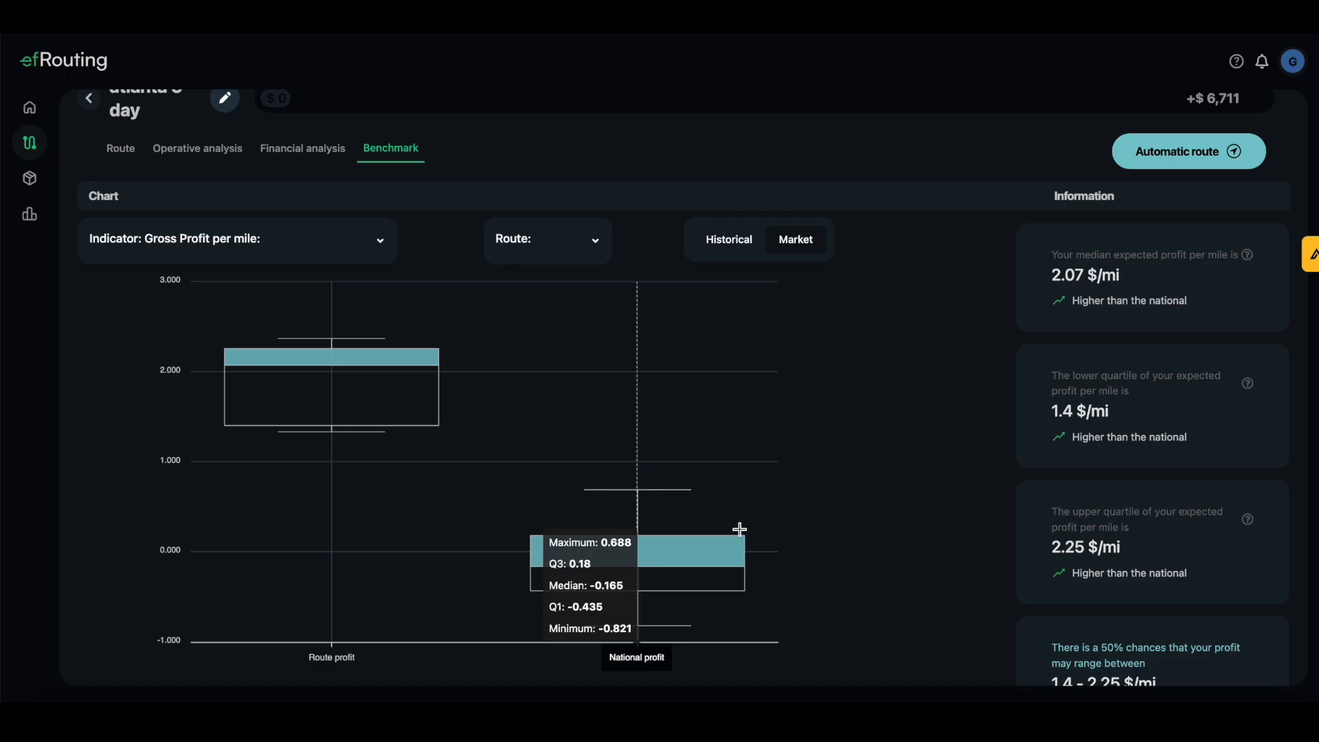
left_click(179, 158)
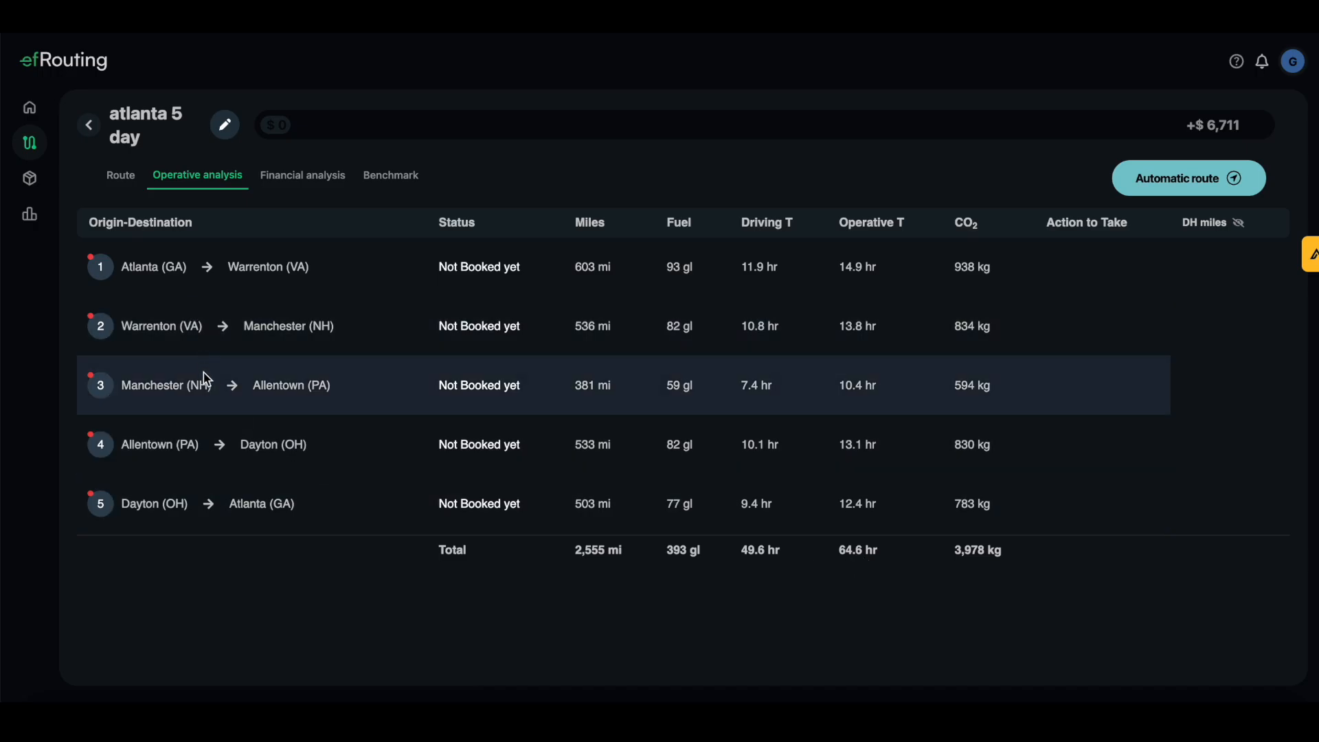
Show the route's lane list with dates, booking status and the route map
left_click(119, 177)
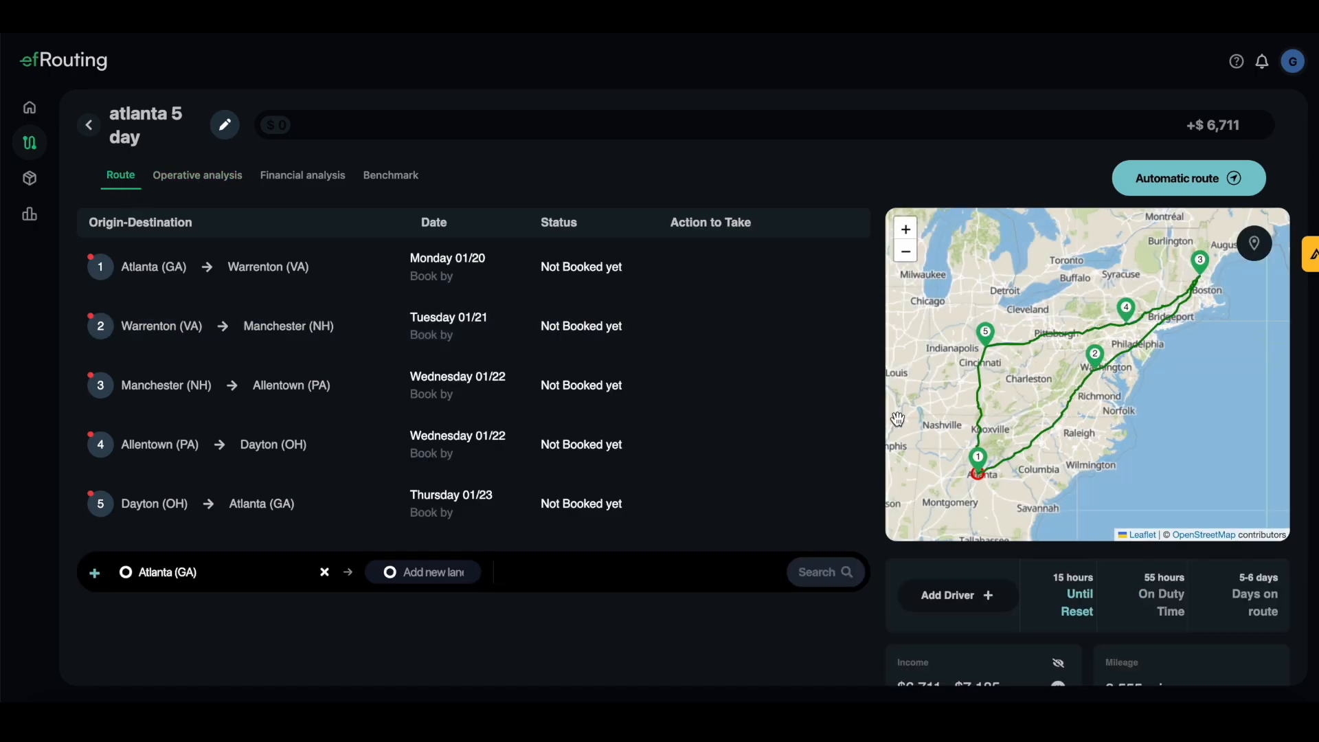
scroll(898, 419, "down", 1)
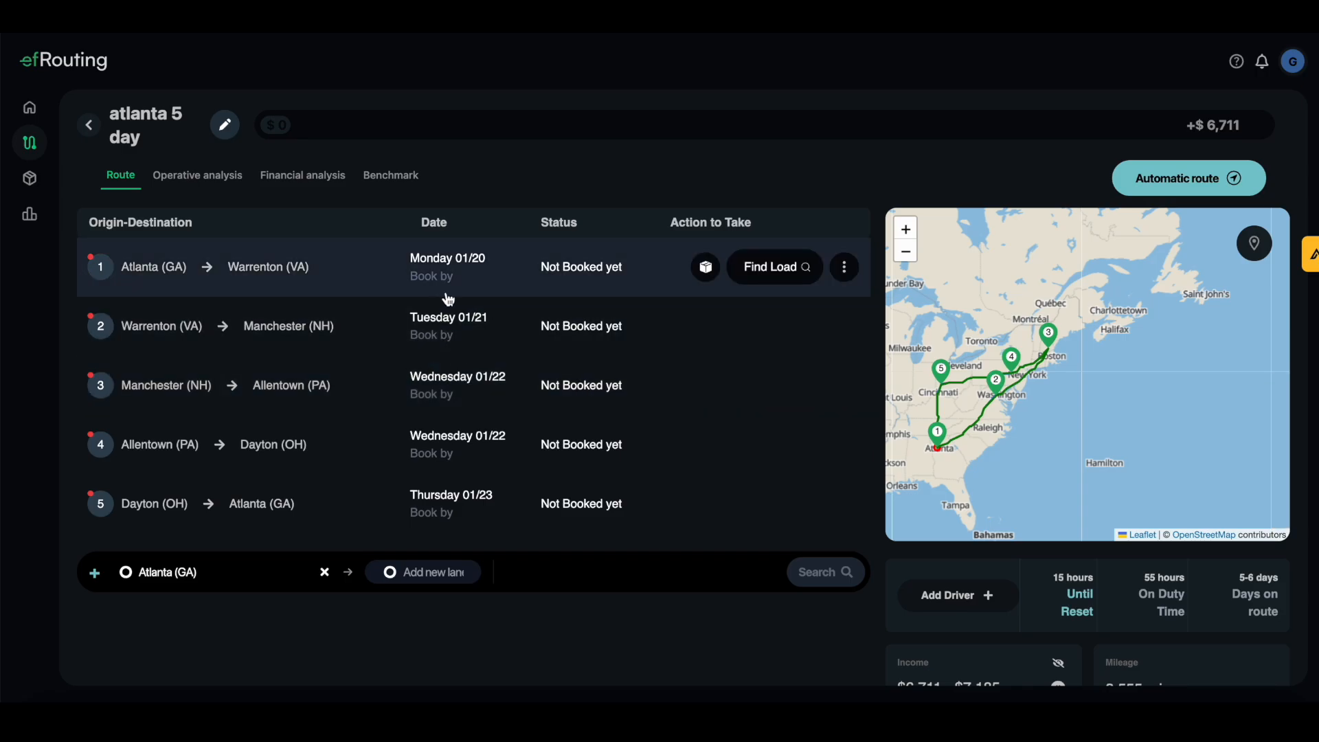
scroll(1277, 612, "down", 3)
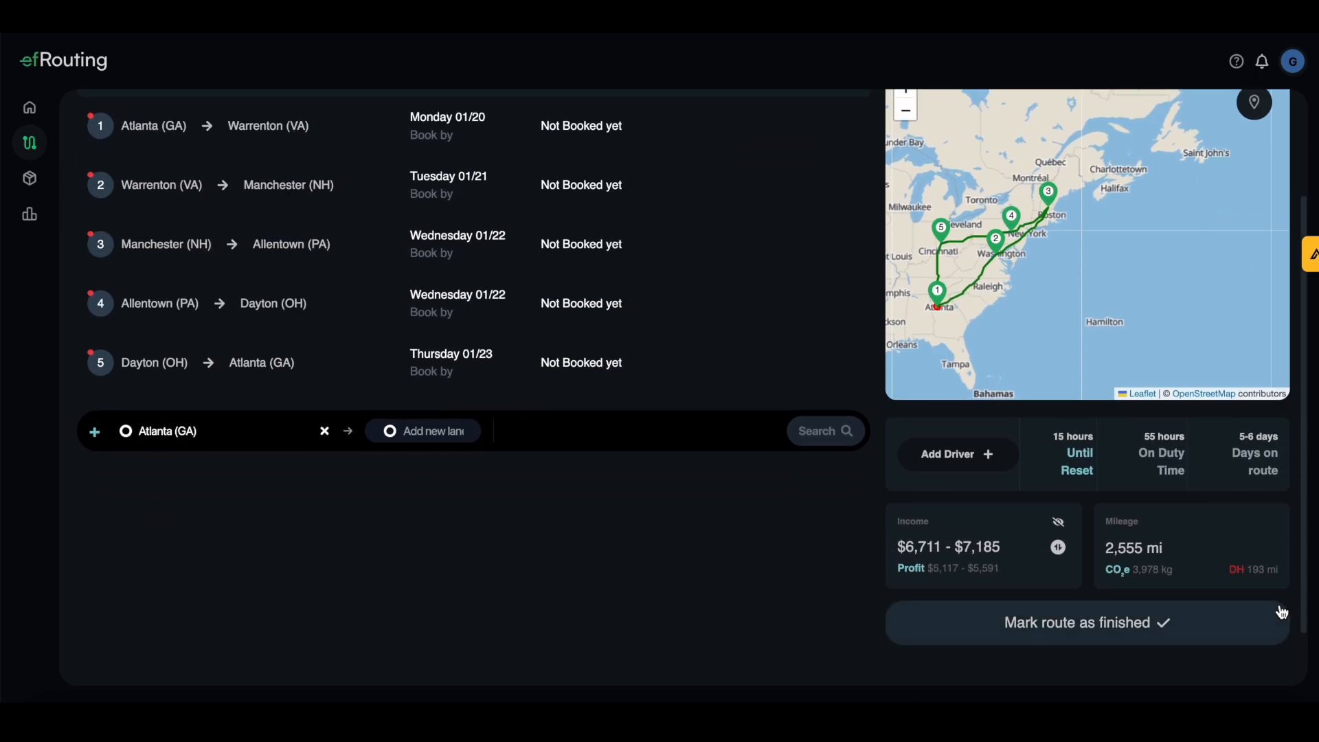
scroll(1219, 511, "up", 3)
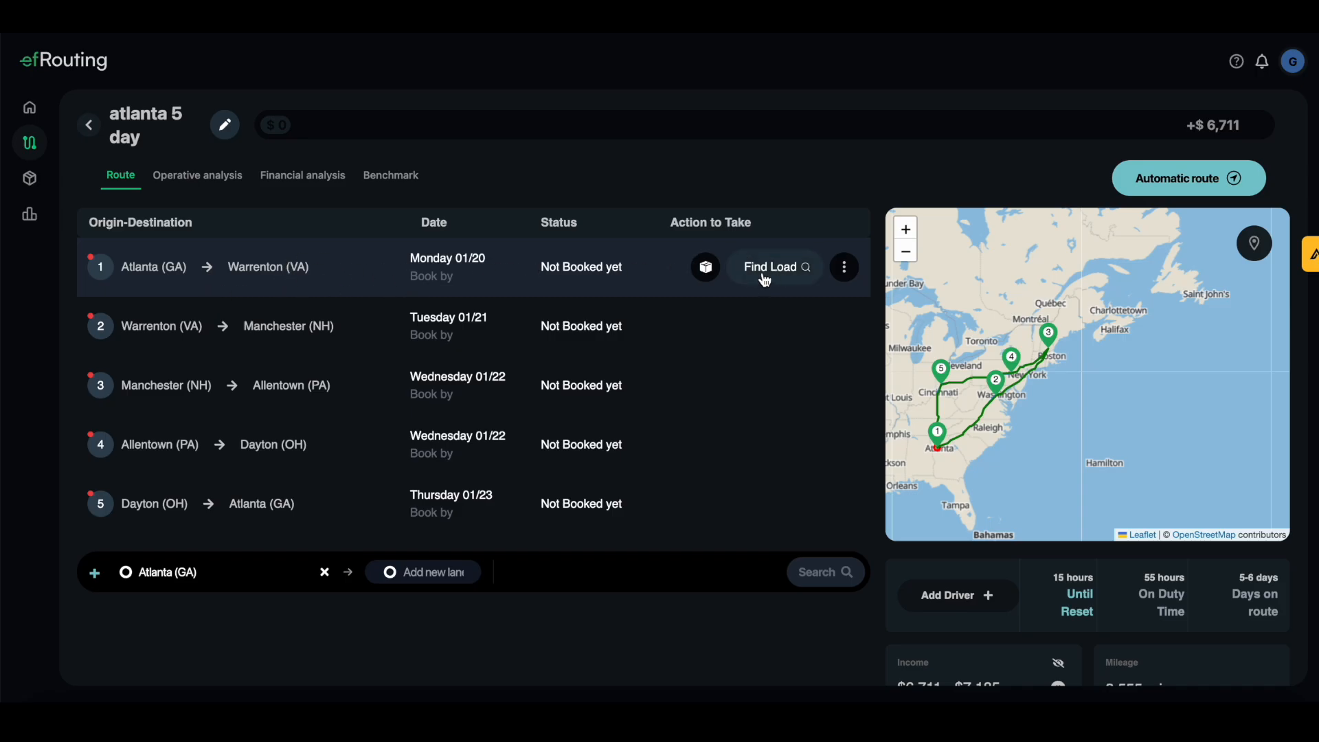
Cancel registering a load for lane 1 and search van loads from Atlanta to Warrenton instead
left_click(709, 272)
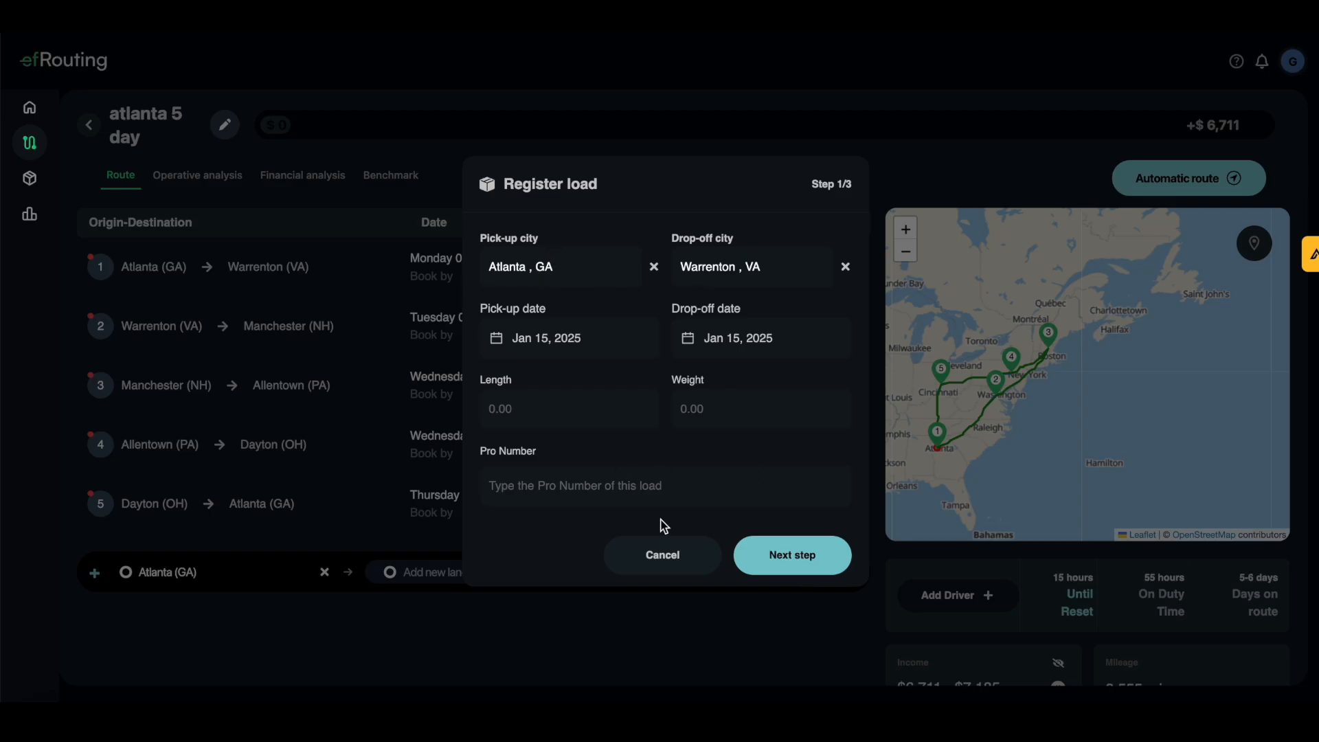
left_click(667, 557)
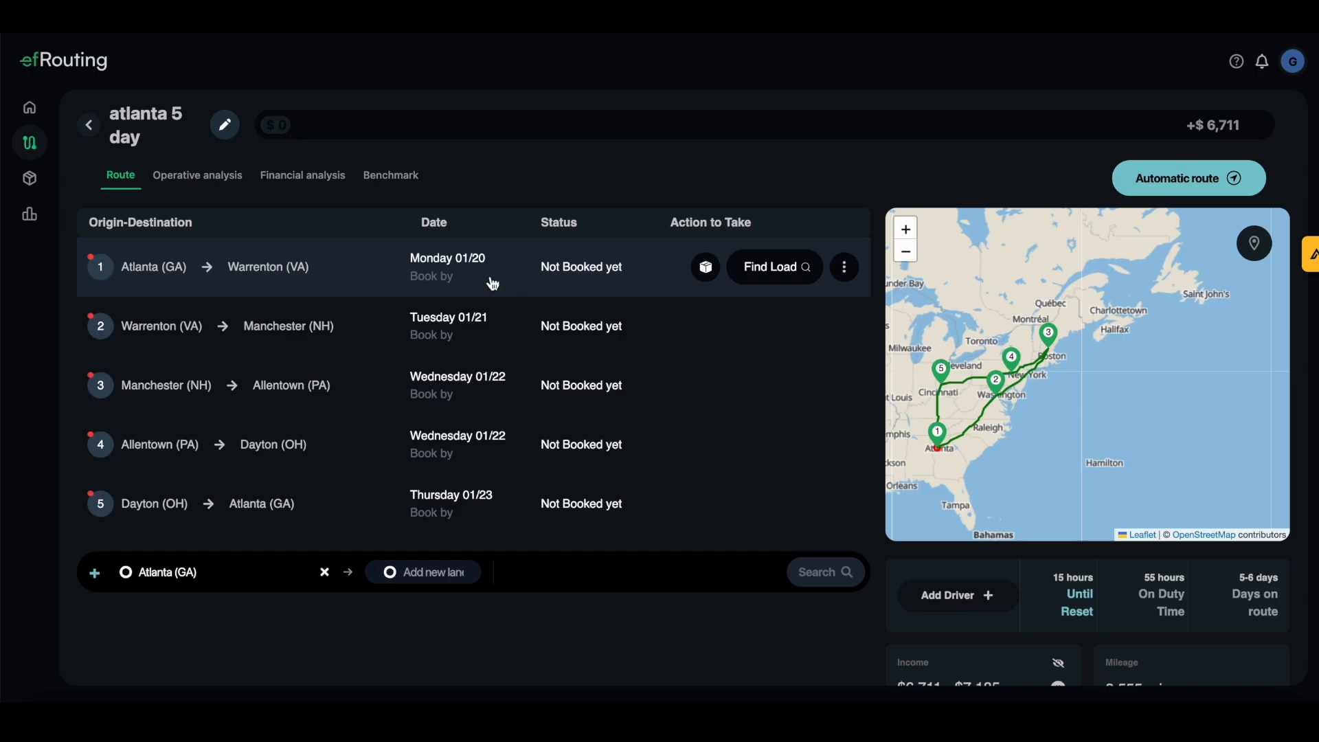
left_click(763, 274)
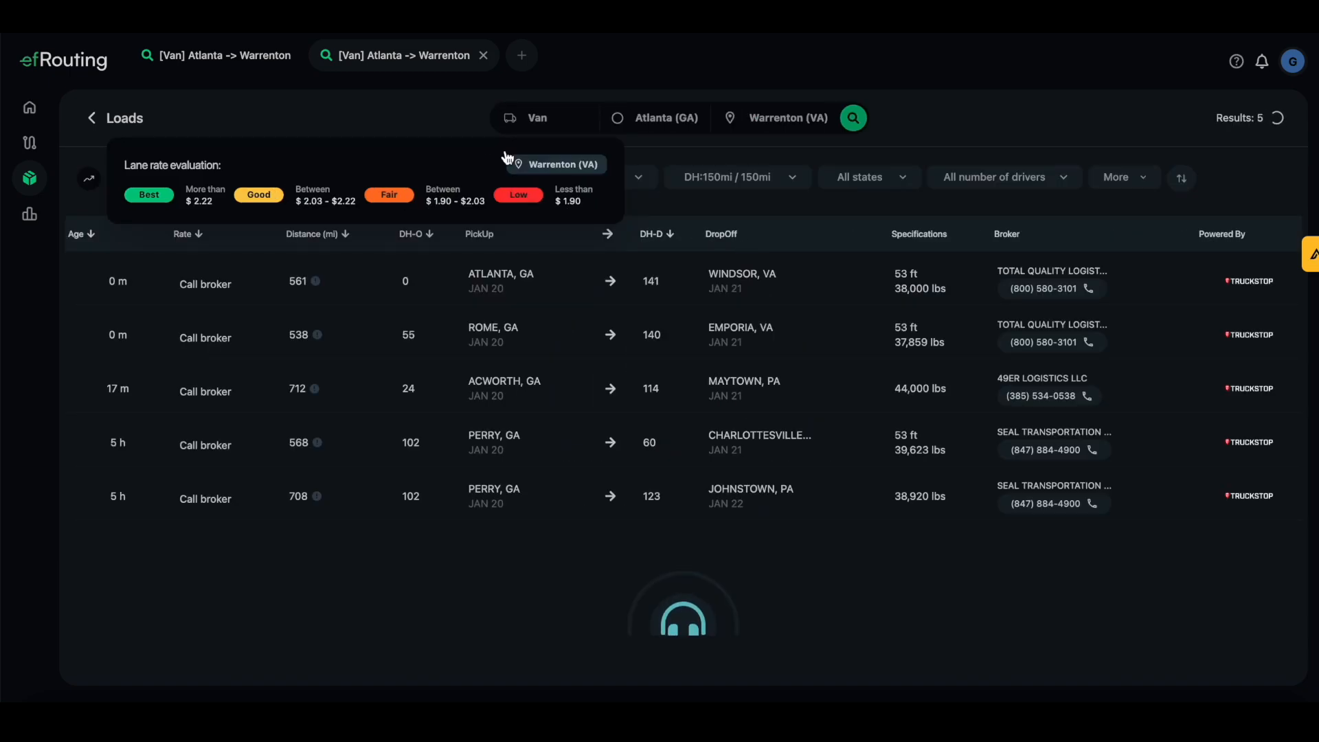
Add the Windsor, VA load to lane 1 with a negotiated income of $1200
left_click(93, 178)
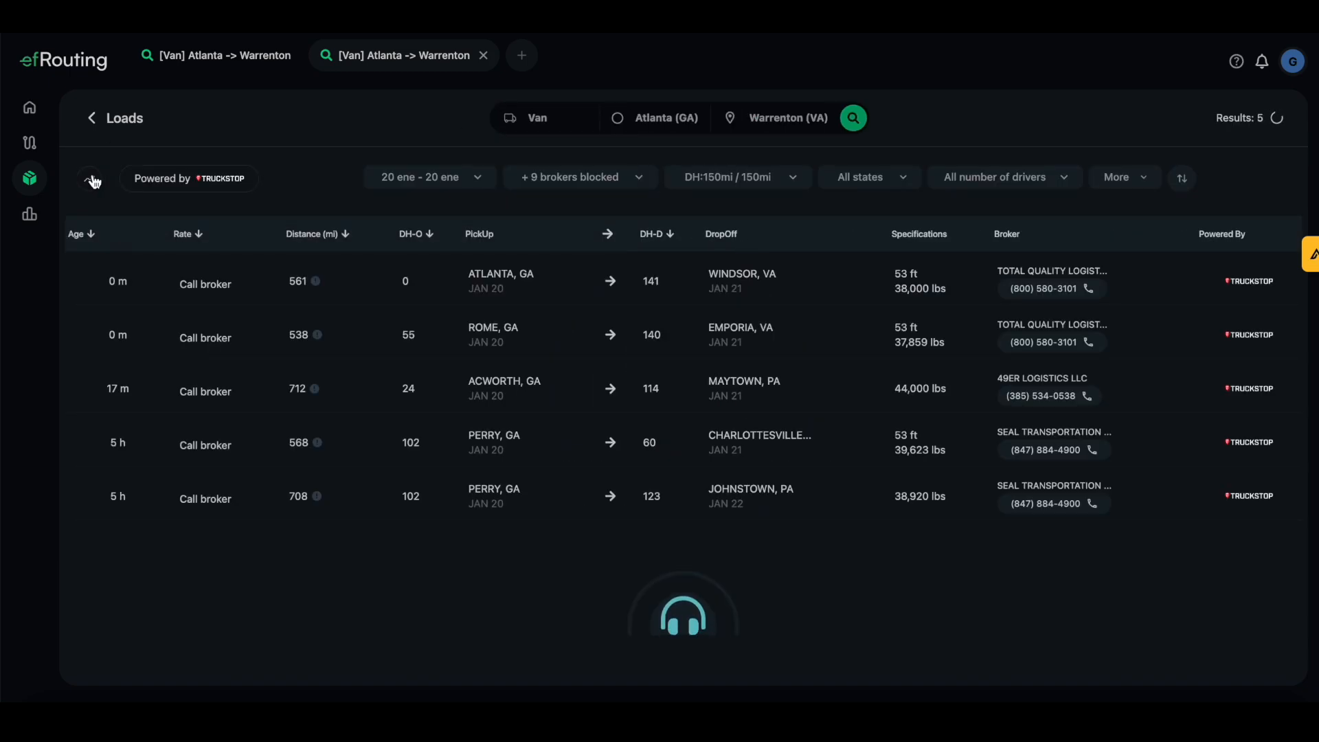
left_click(806, 282)
left_click(1245, 630)
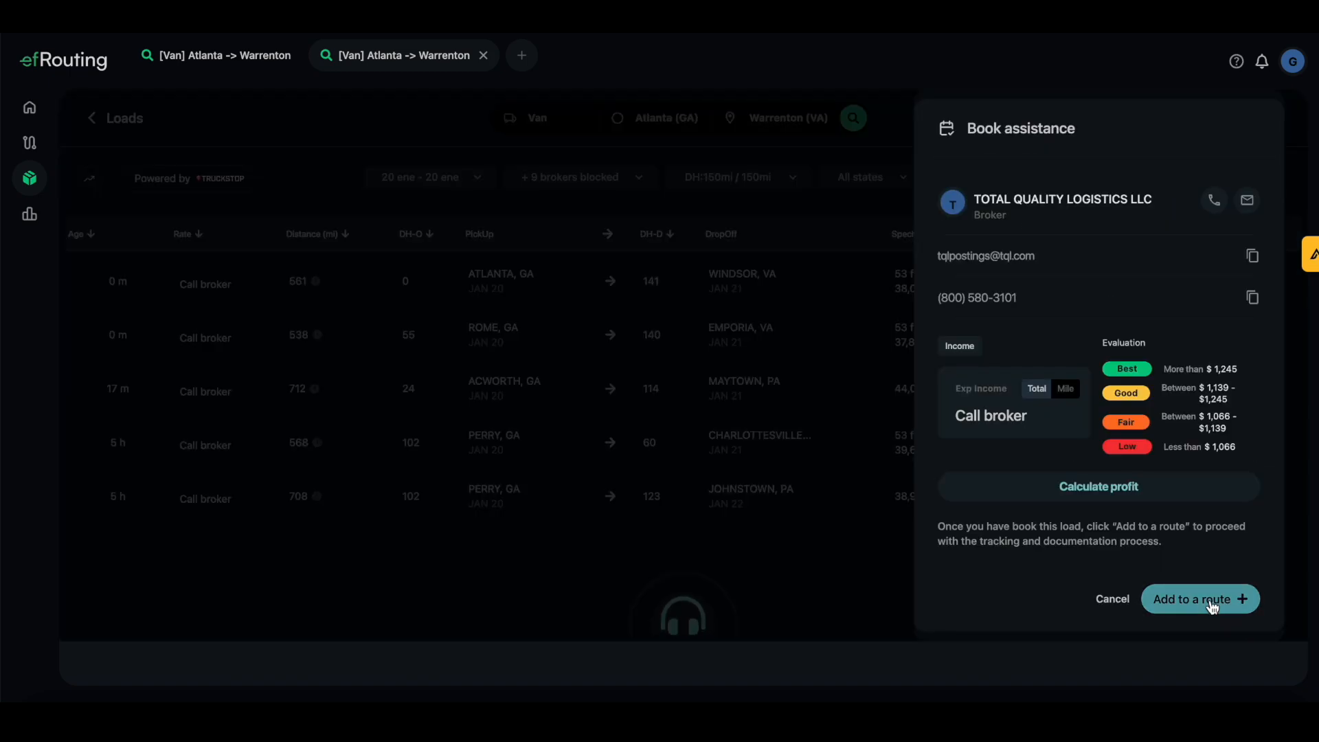
left_click(1213, 597)
left_click(578, 368)
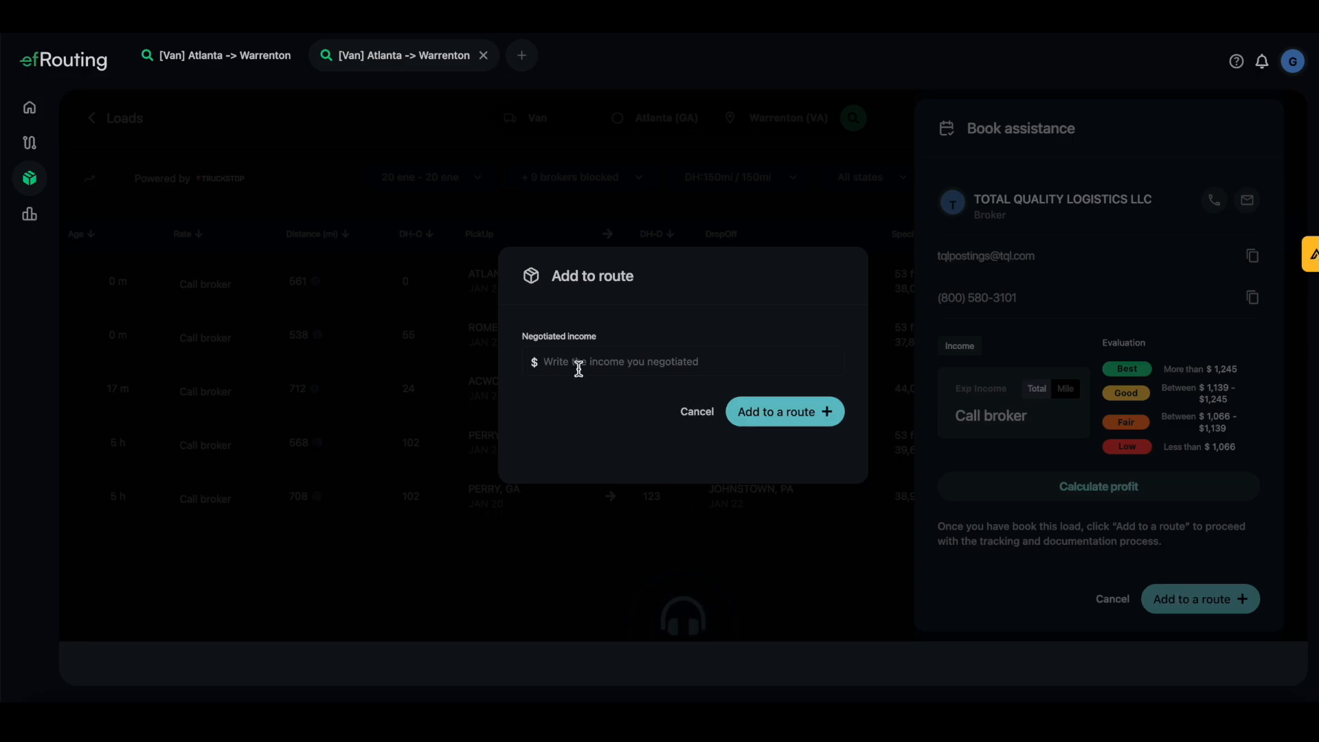
type("1200")
key("BackSpace")
left_click(831, 416)
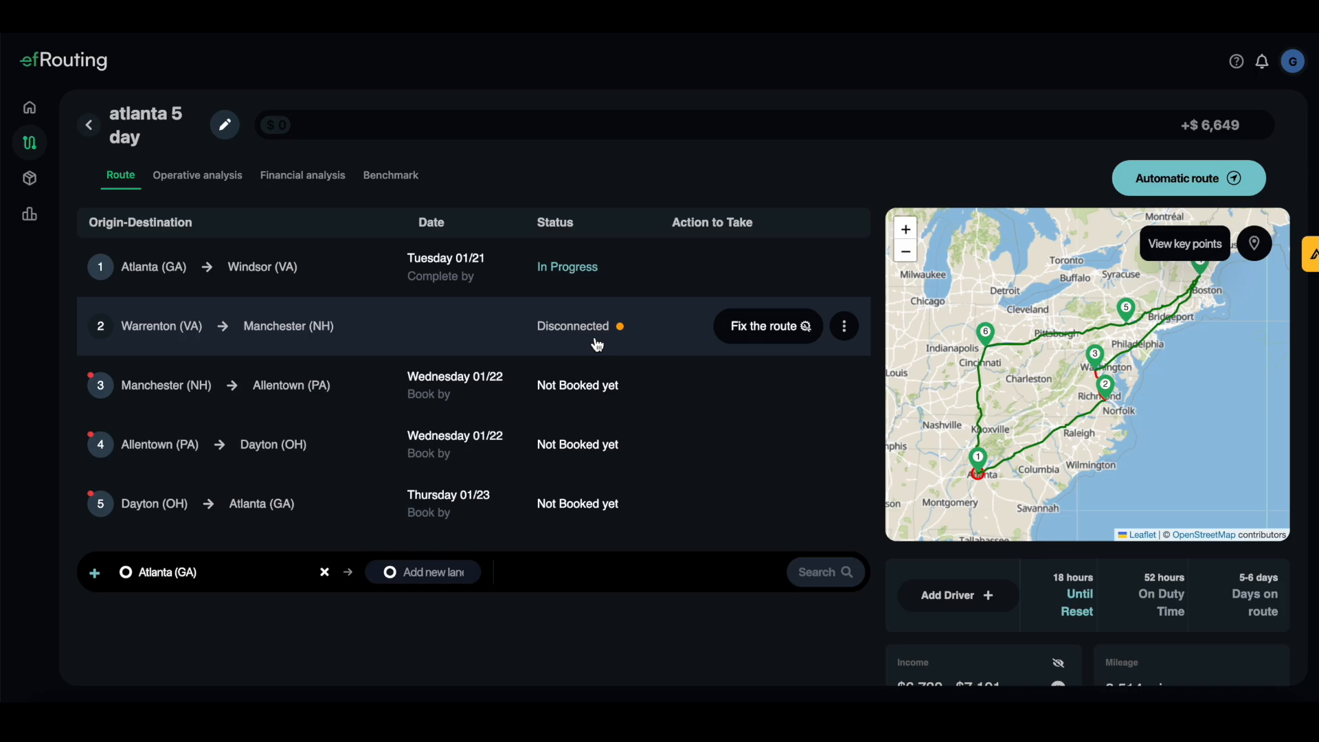
Replace the disconnected lane 2 so it runs Windsor (VA) to Manchester (NH), raising income to $6,897
left_click(781, 334)
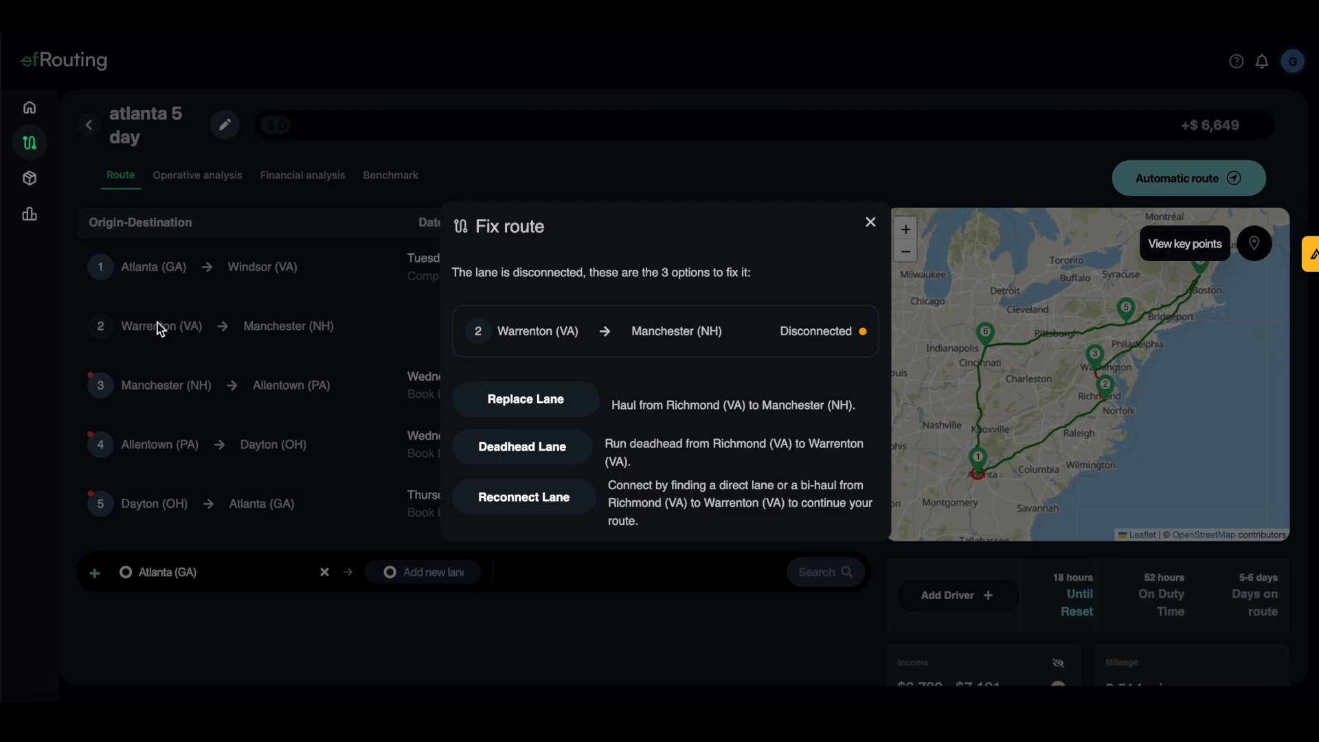
left_click(541, 409)
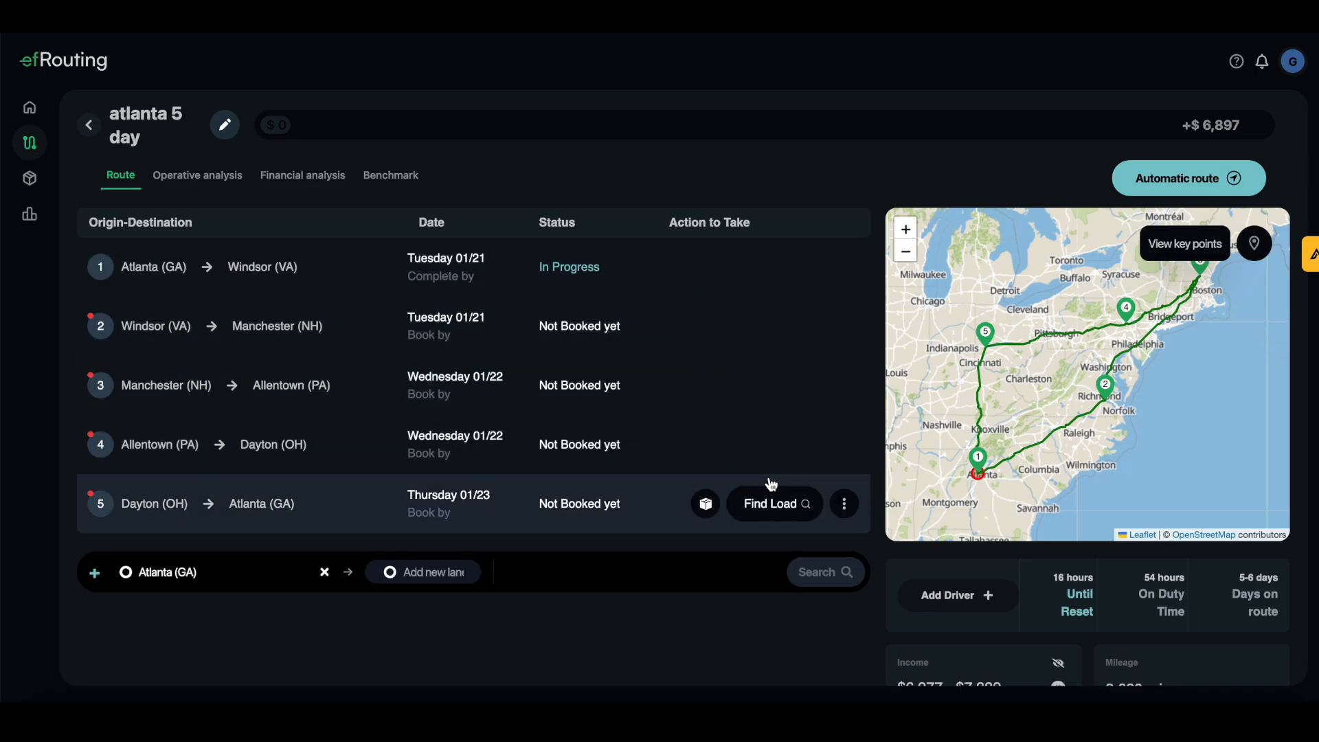
Start registering a new driver, then close the form and the new-driver option without adding anyone
scroll(1030, 548, "down", 2)
scroll(1006, 570, "down", 1)
left_click(984, 426)
left_click(996, 474)
left_click(617, 524)
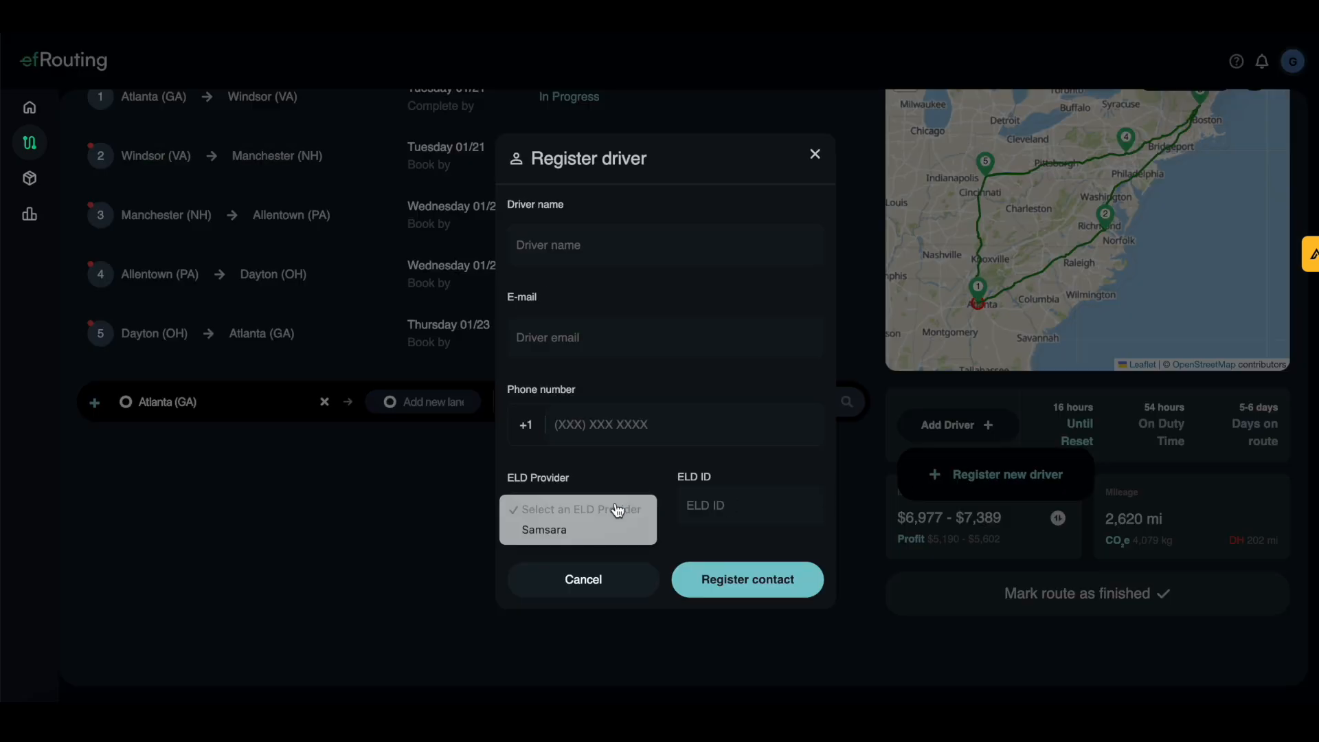
left_click(727, 515)
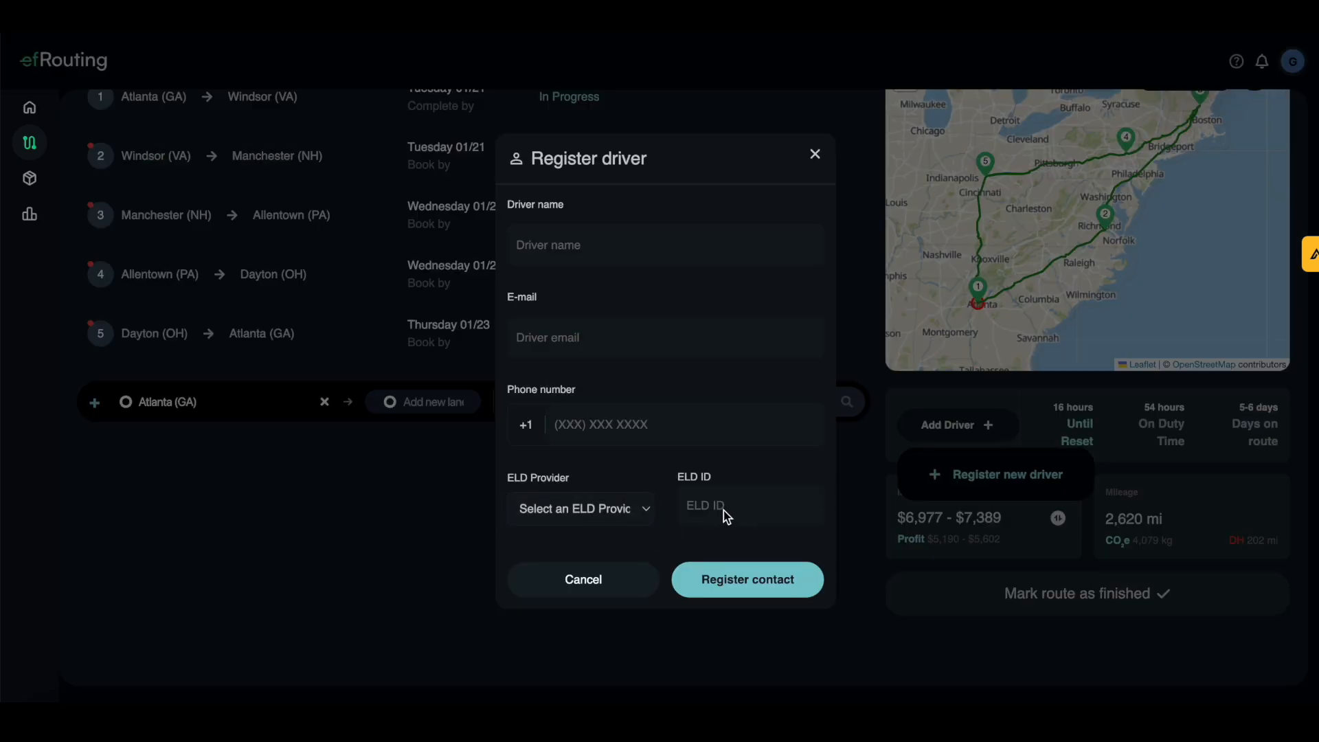
left_click(815, 153)
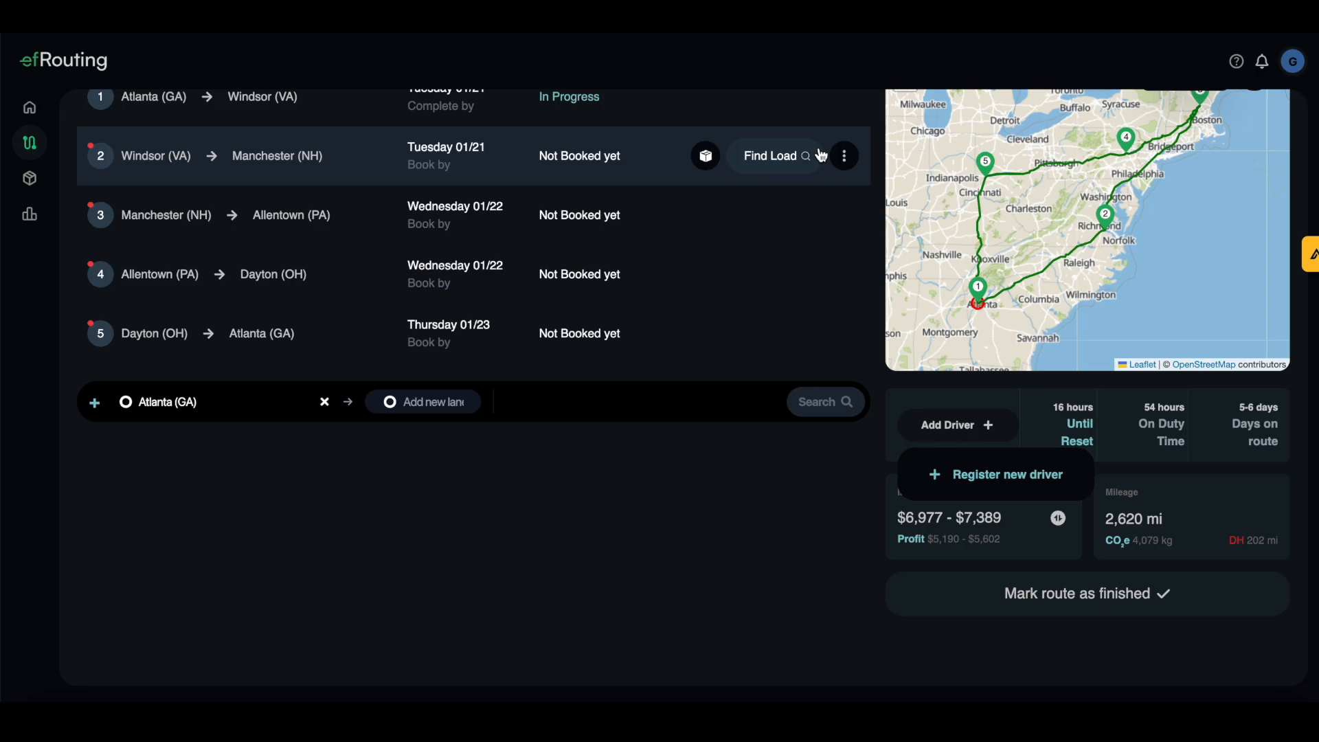
scroll(1092, 320, "up", 2)
scroll(1128, 278, "down", 2)
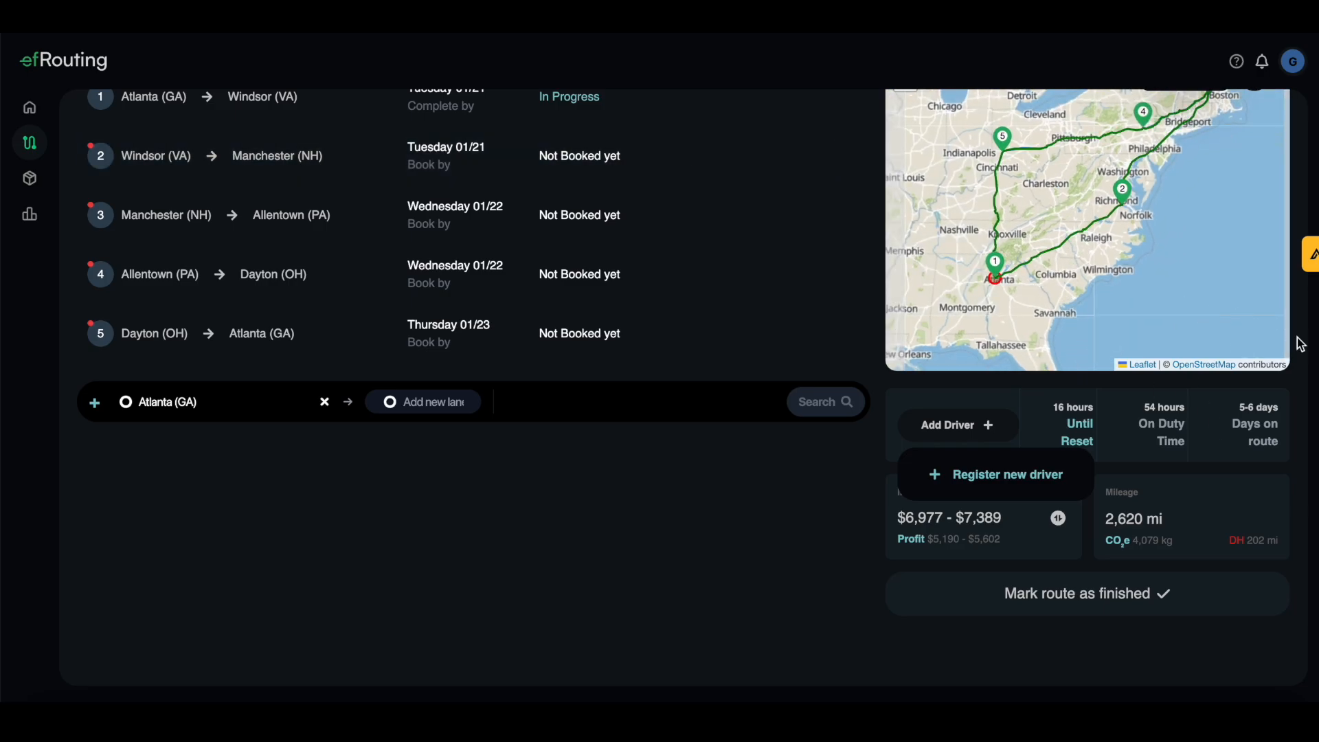
scroll(1298, 426, "up", 1)
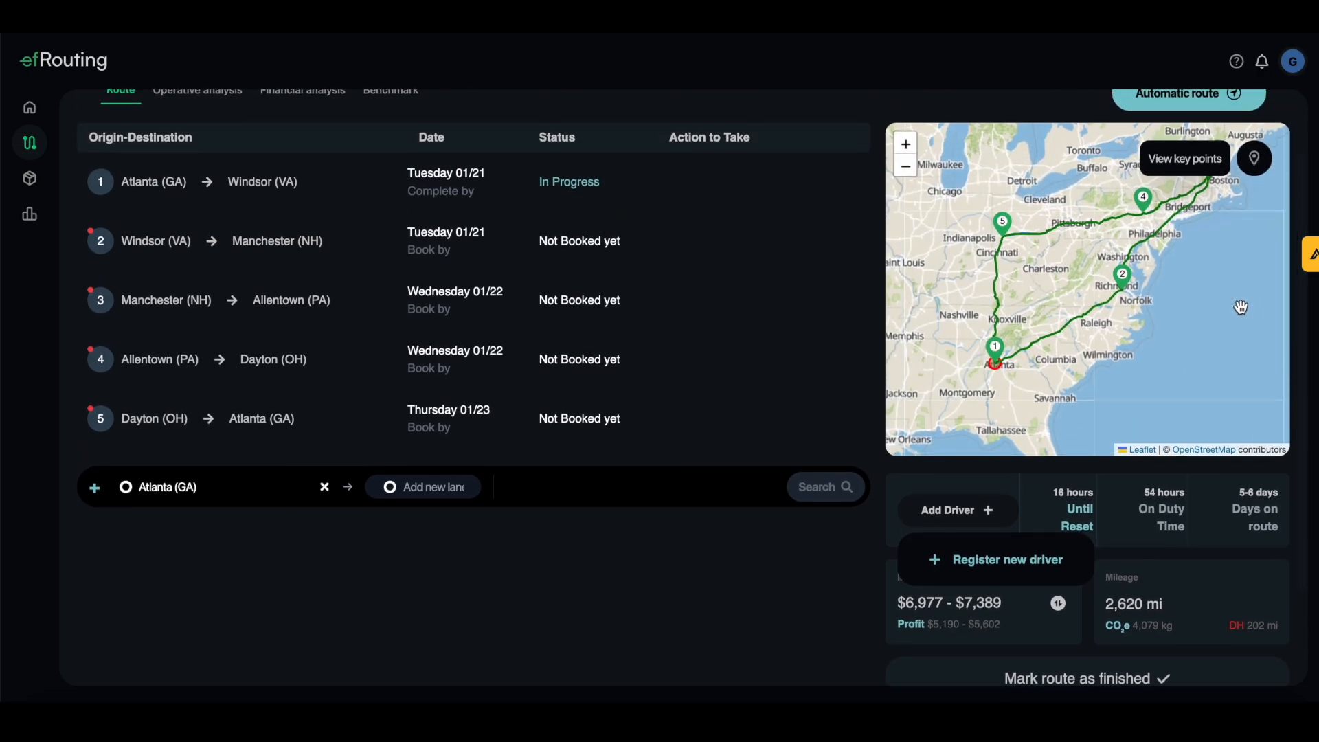
left_click(1178, 162)
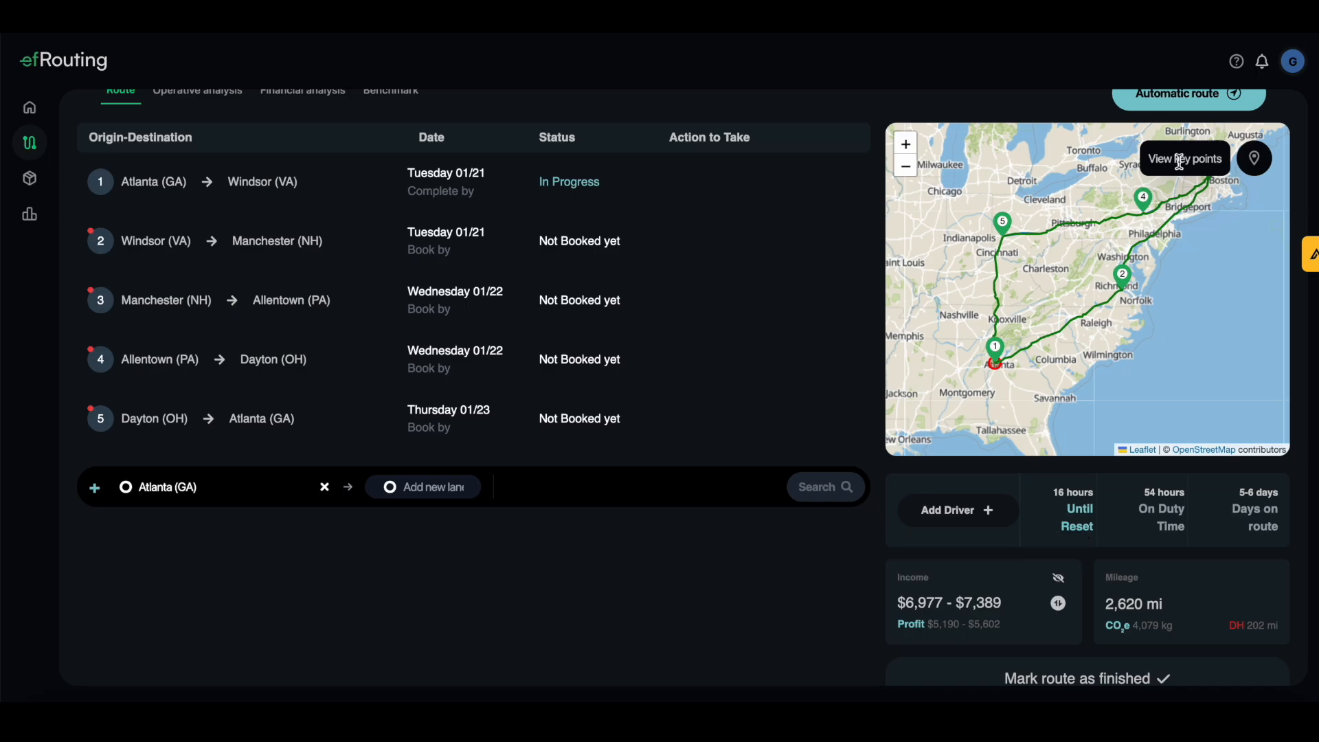
Show the truck parking key points and zoom the map to the Anderson–Greenville stretch
left_click(1254, 165)
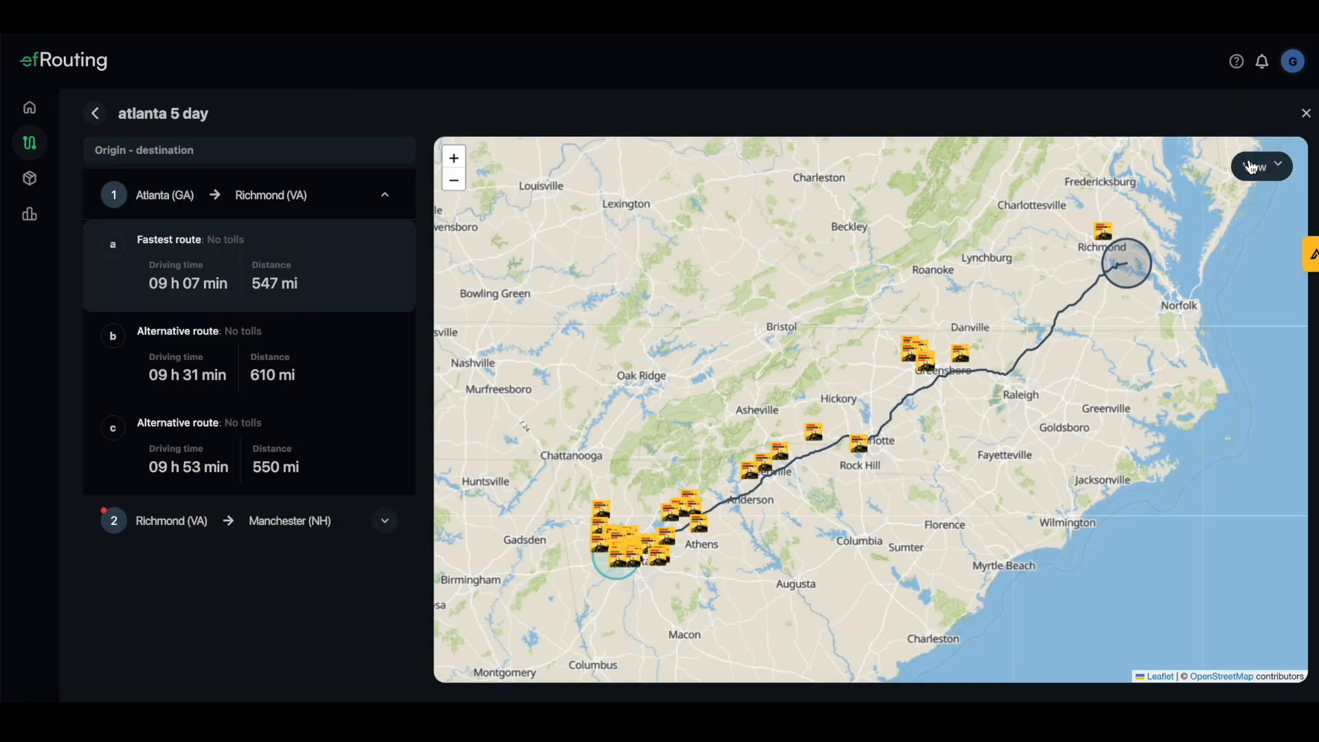
left_click_drag(805, 588, 862, 542)
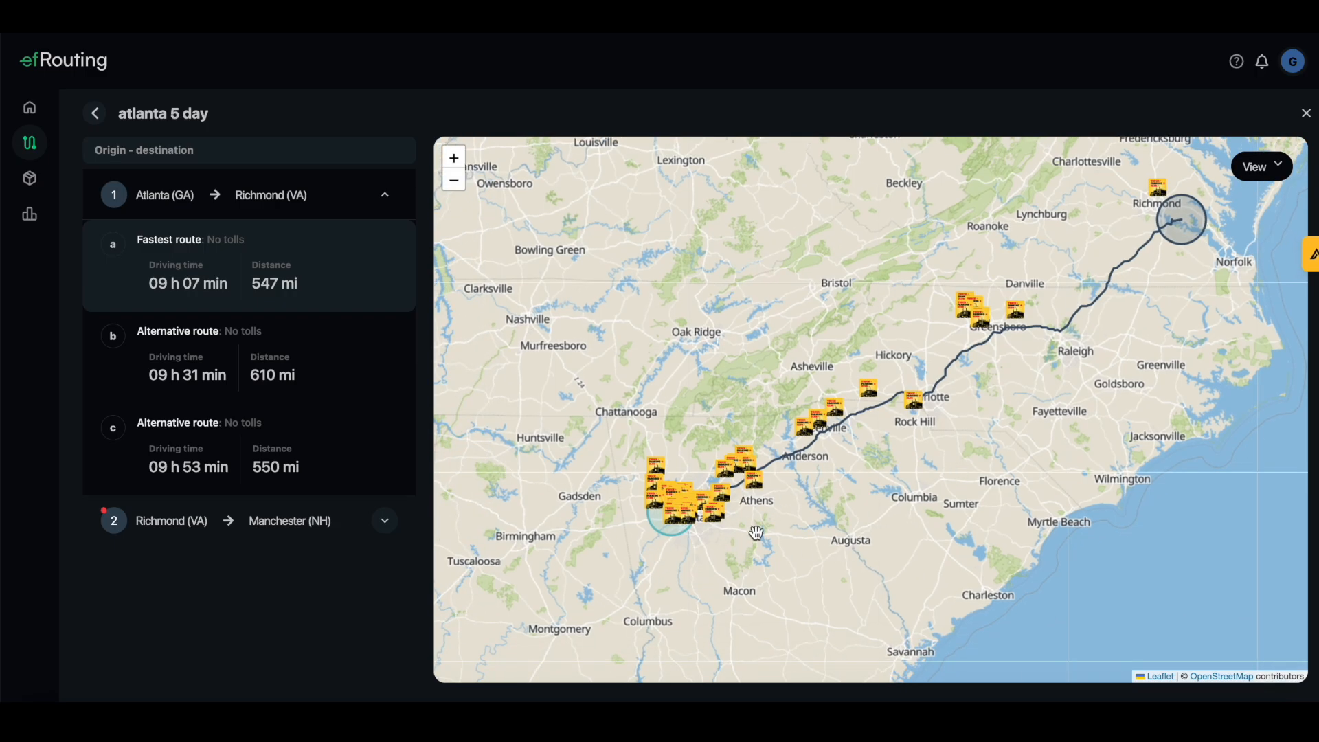
scroll(756, 532, "up", 4)
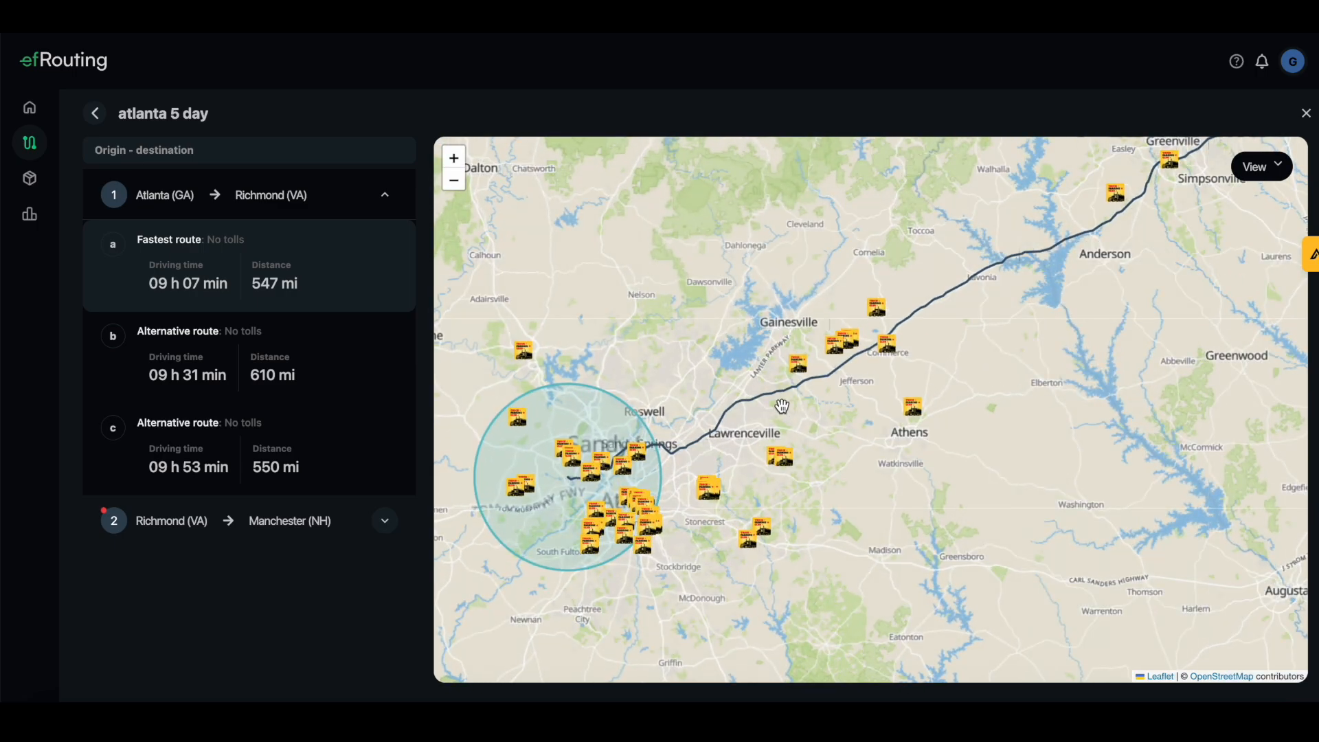
left_click_drag(969, 362, 806, 463)
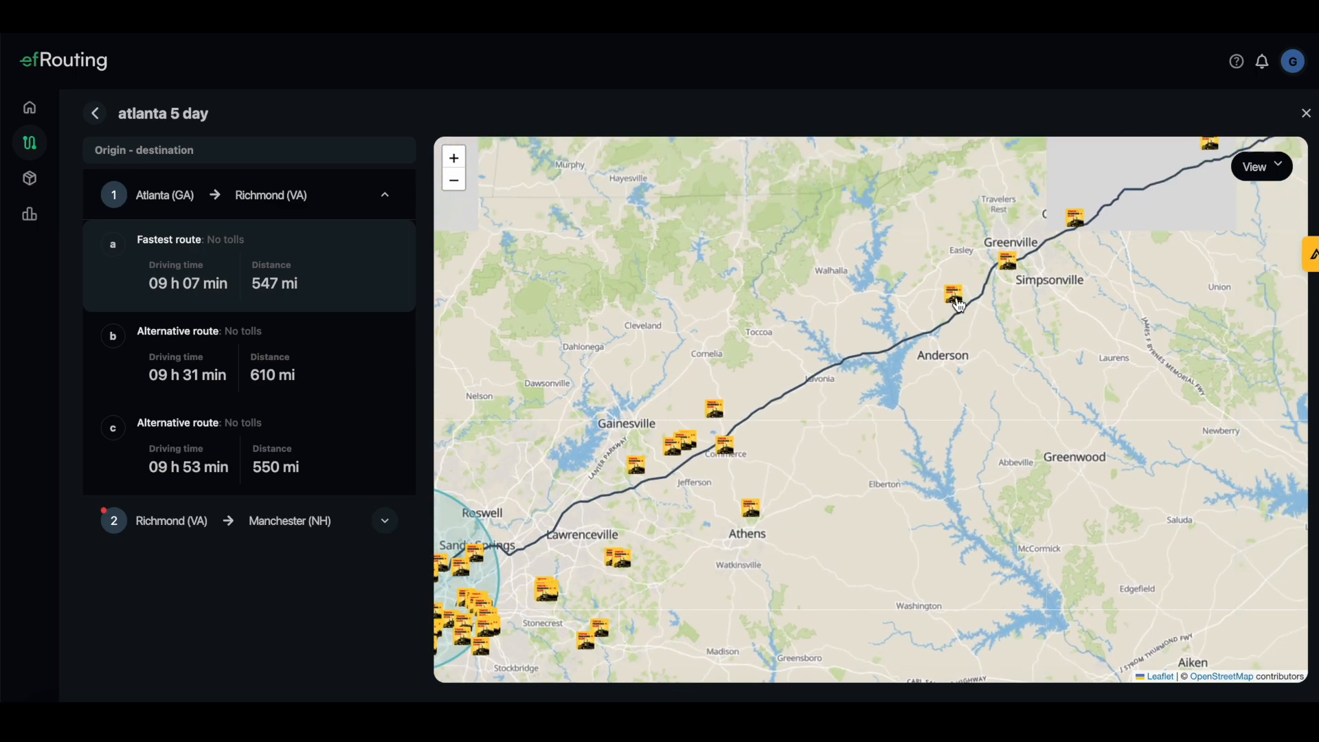
Open the booking listing for the 301 Webb Rd, Williamston truck parking spot
left_click(960, 306)
left_click(961, 381)
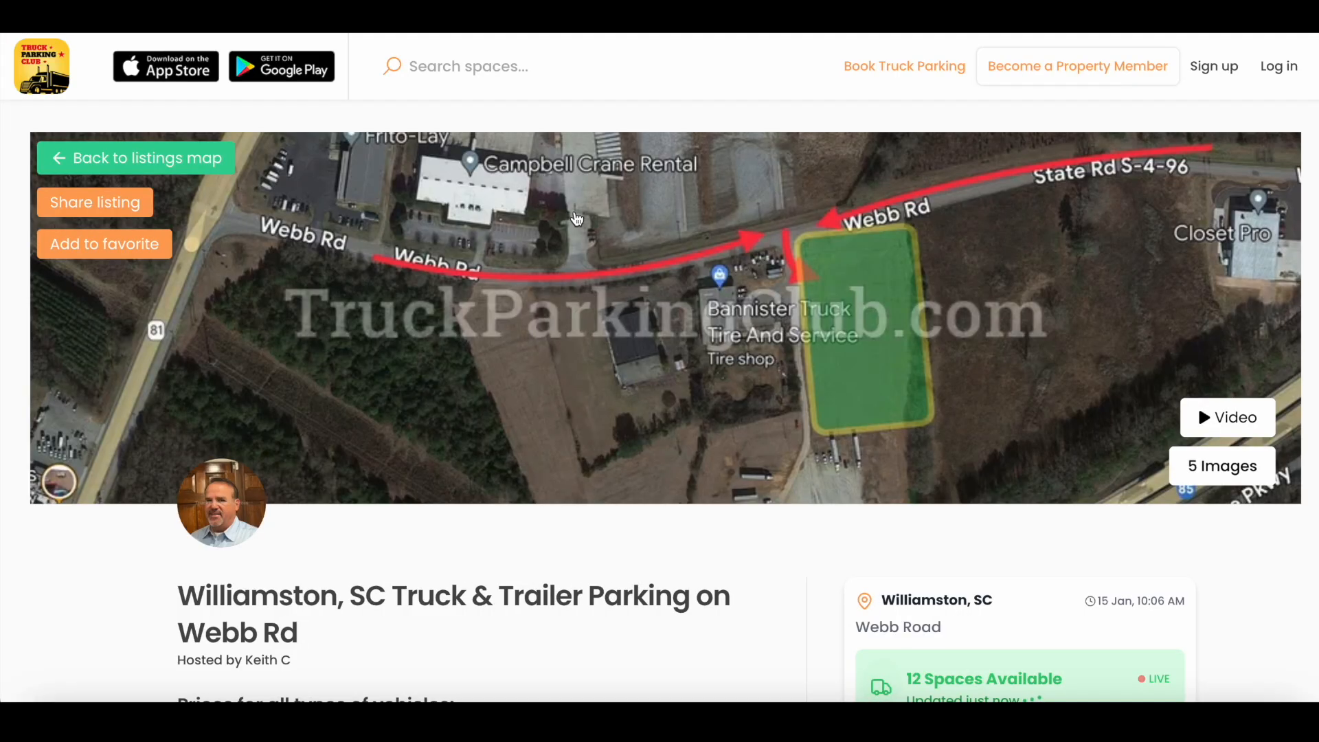
scroll(623, 227, "down", 4)
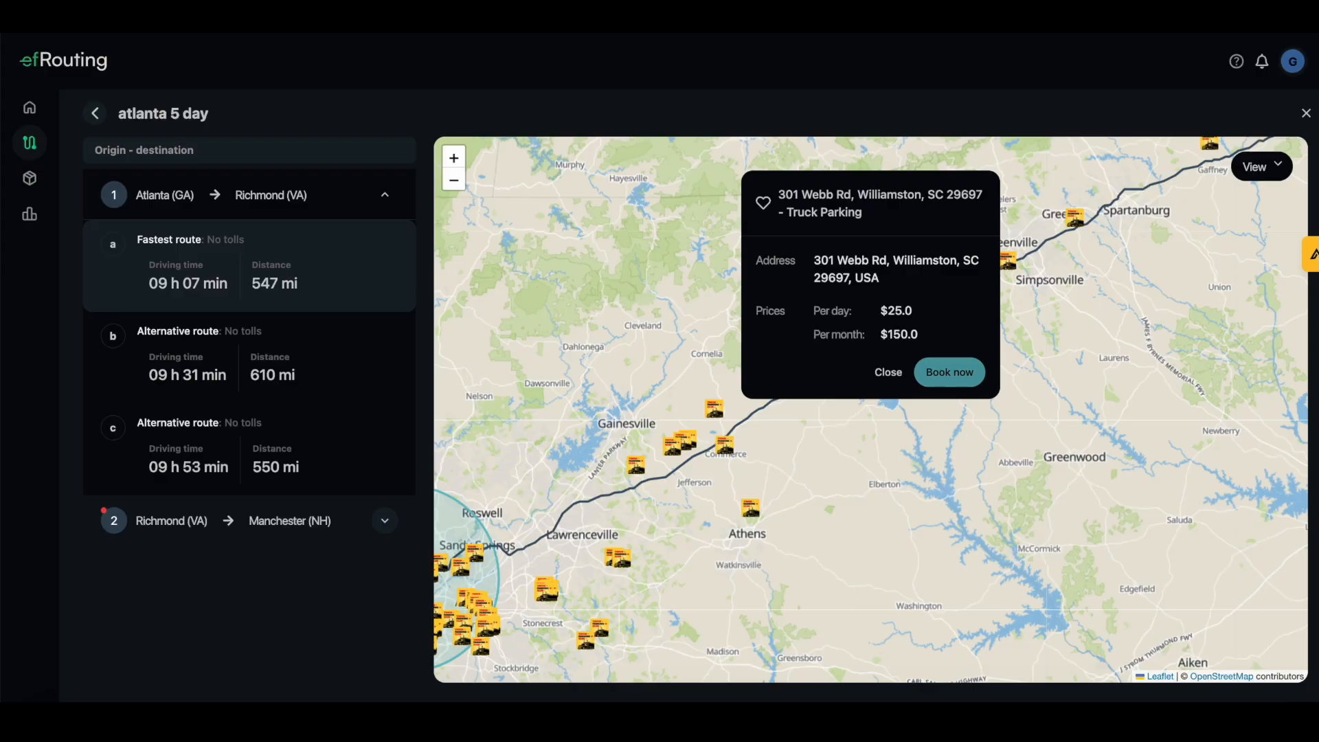
Close the Webb Rd details and zoom out to view truck parking along the whole Atlanta–Richmond leg
left_click(888, 377)
scroll(1033, 352, "down", 2)
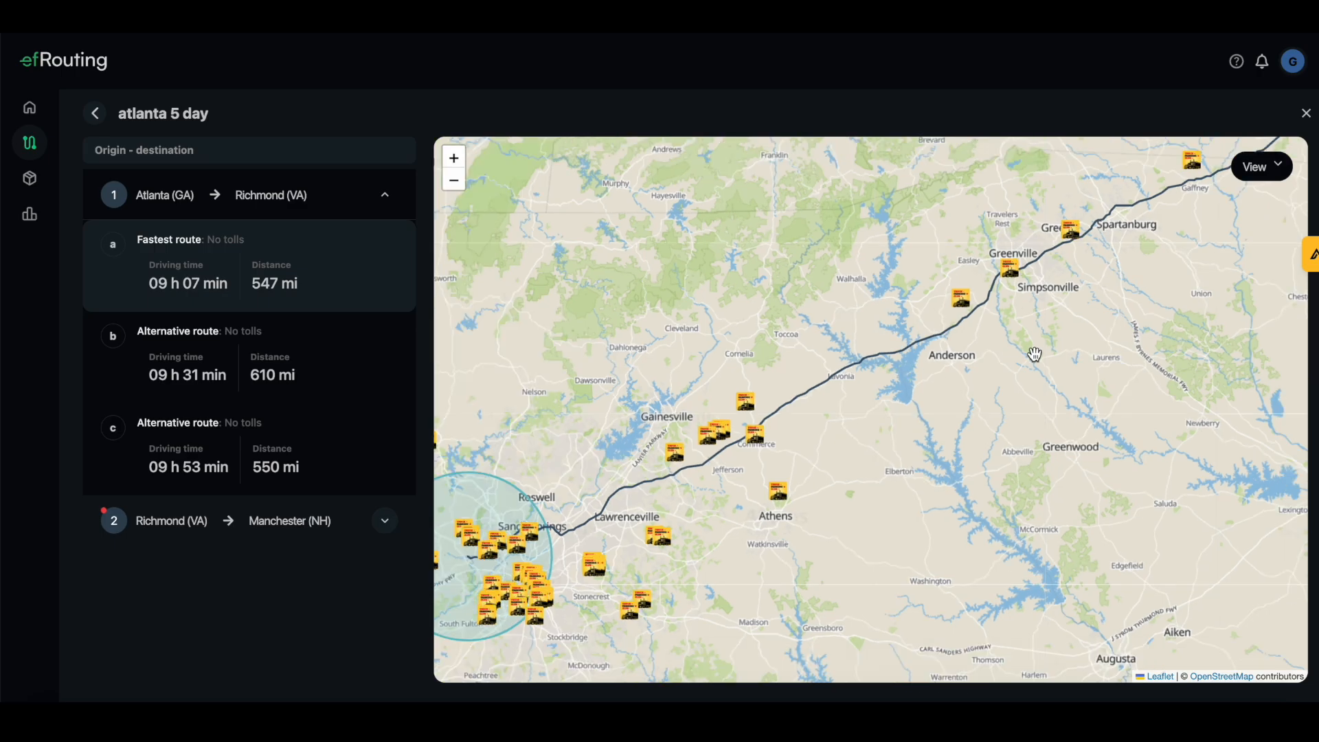
left_click_drag(1183, 325, 964, 397)
scroll(961, 385, "down", 2)
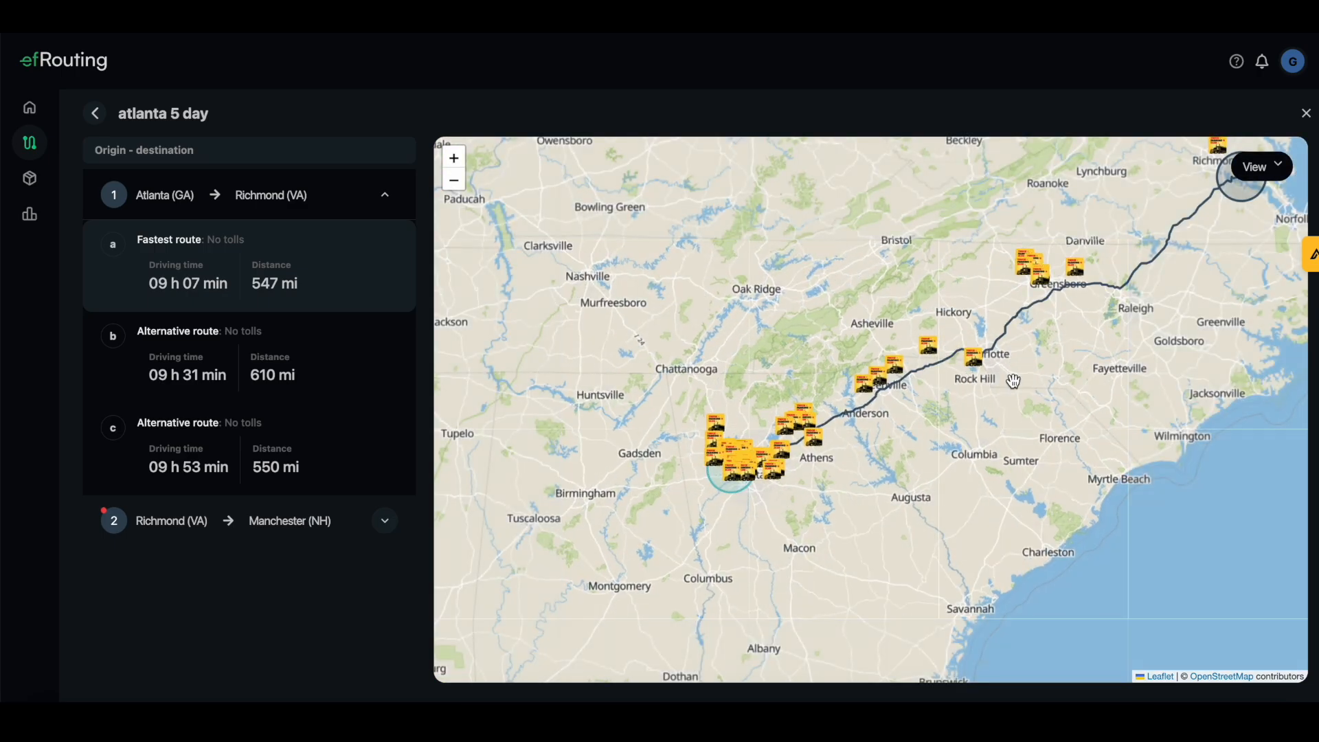
left_click_drag(1089, 334, 1035, 385)
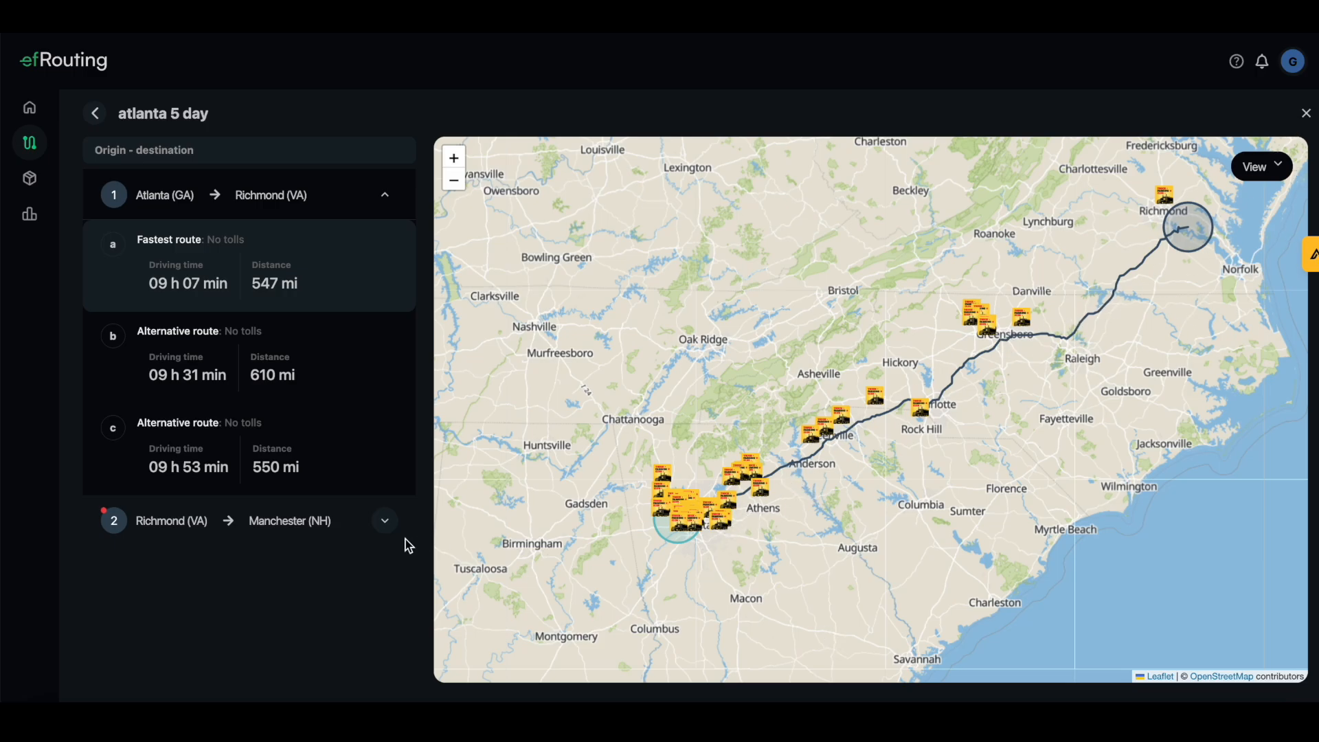
left_click(1307, 116)
Leave the atlanta 5 day route page and show the full Routes list
scroll(1035, 617, "down", 2)
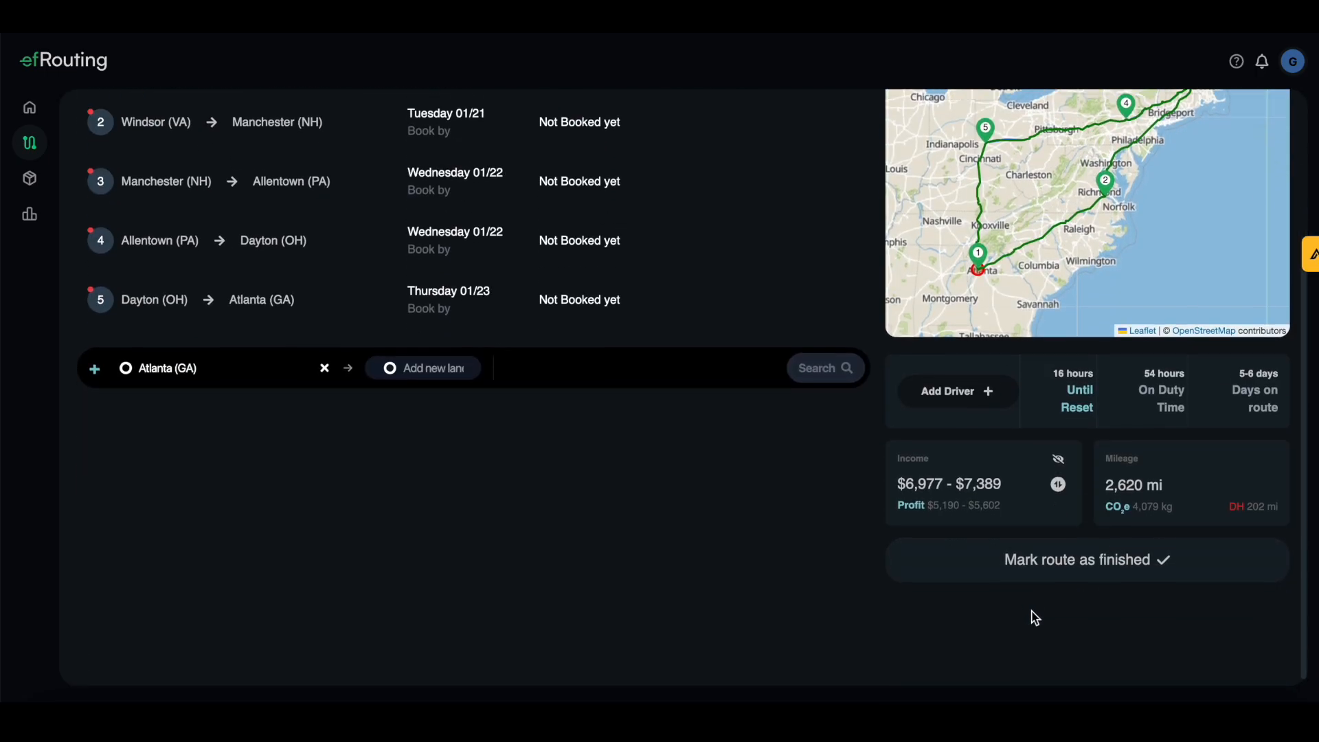
scroll(1003, 467, "up", 1)
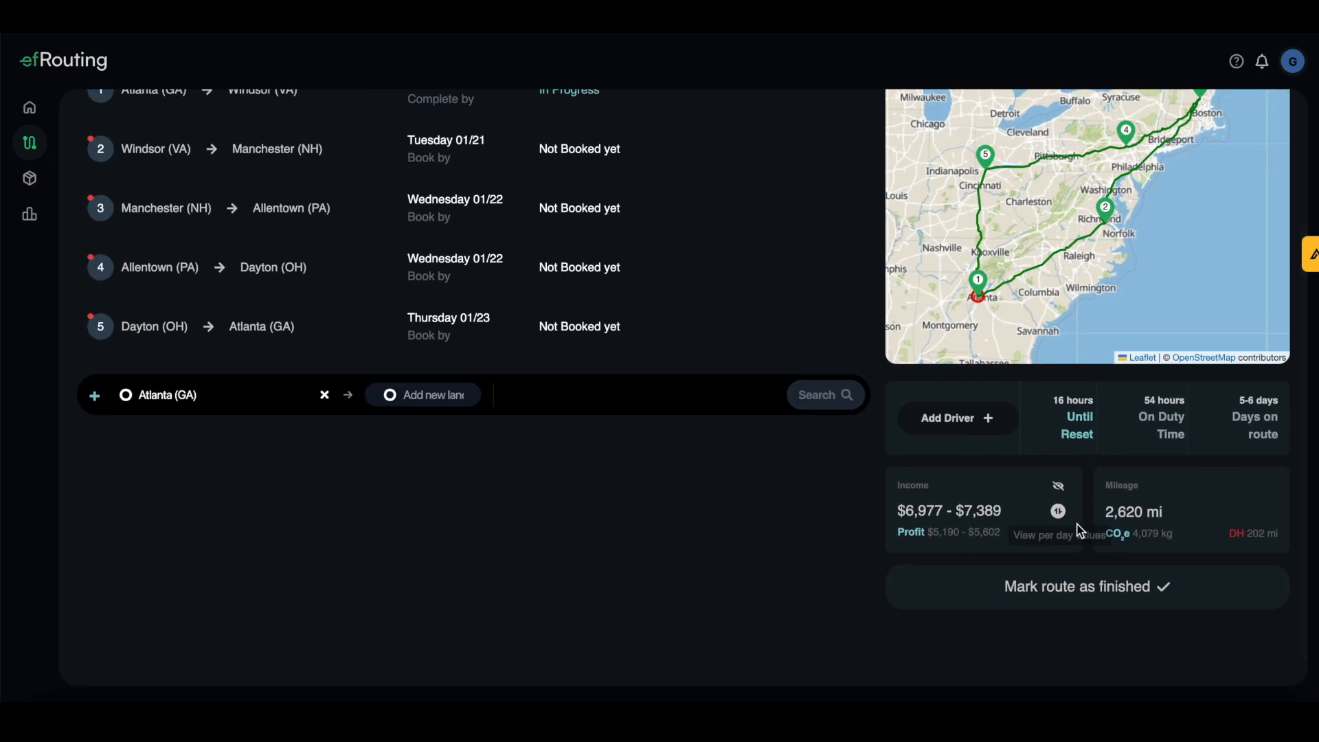
scroll(1055, 500, "up", 1)
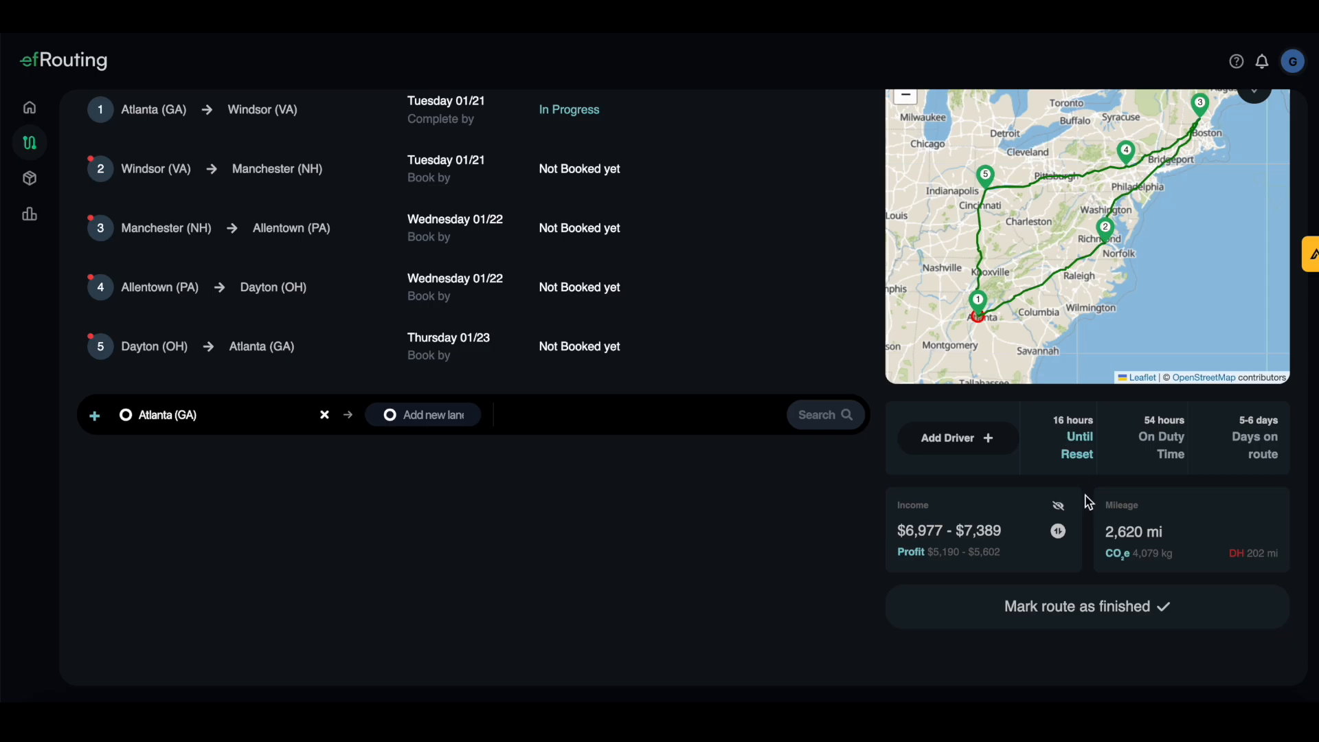
scroll(1107, 471, "up", 1)
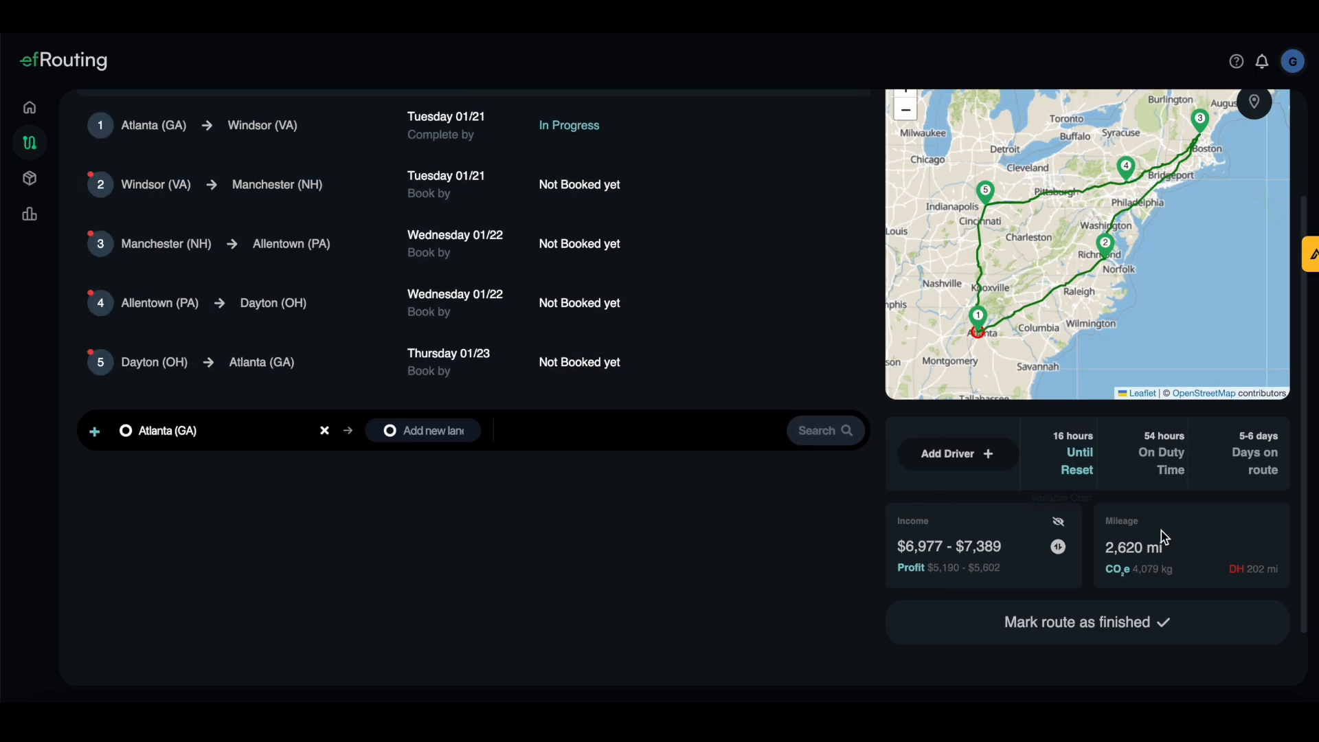
scroll(1162, 524, "up", 1)
scroll(1162, 439, "up", 3)
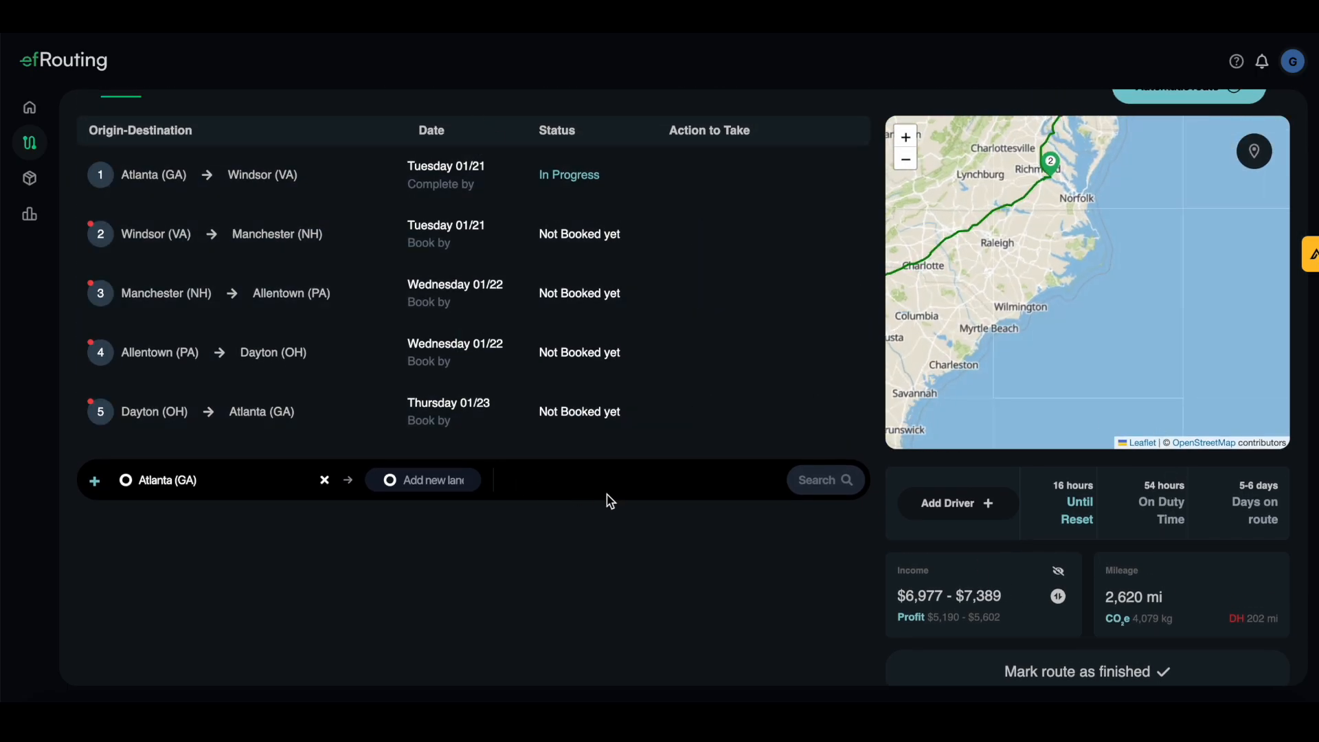
scroll(629, 525, "up", 1)
scroll(529, 266, "up", 2)
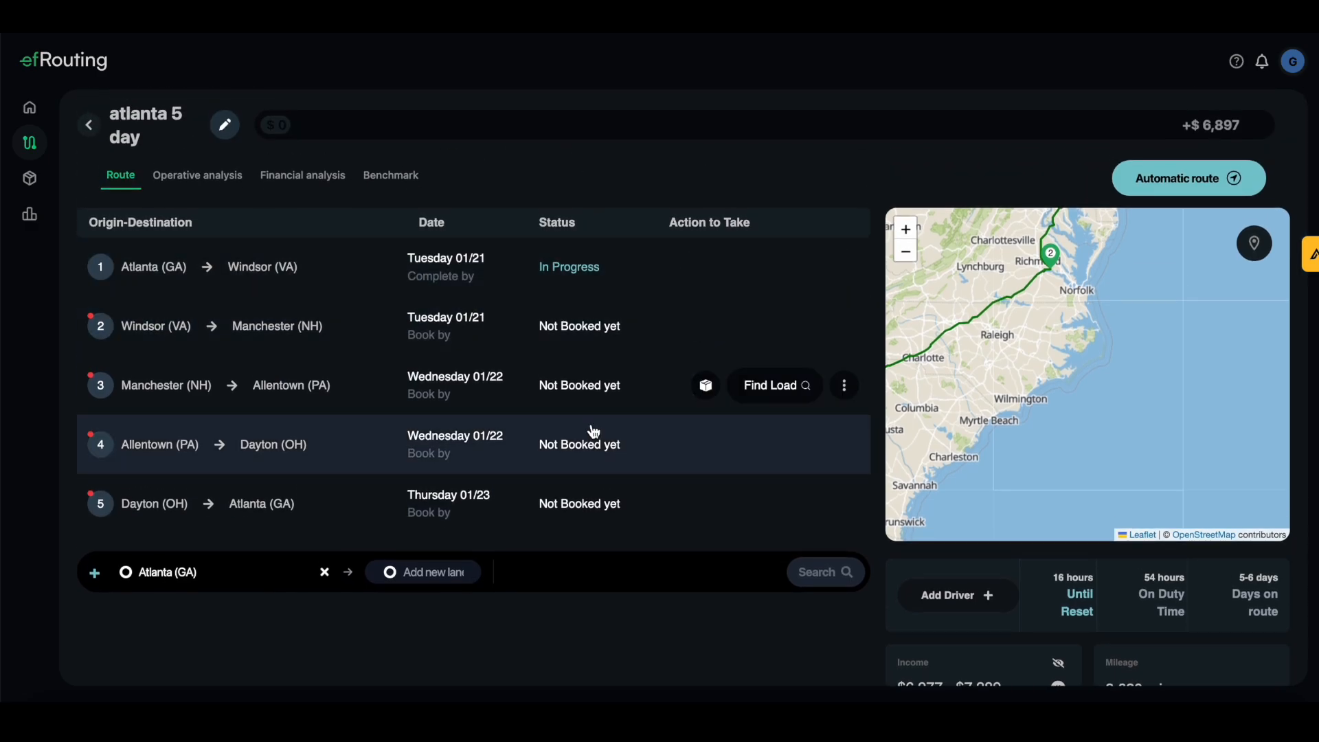
left_click(95, 131)
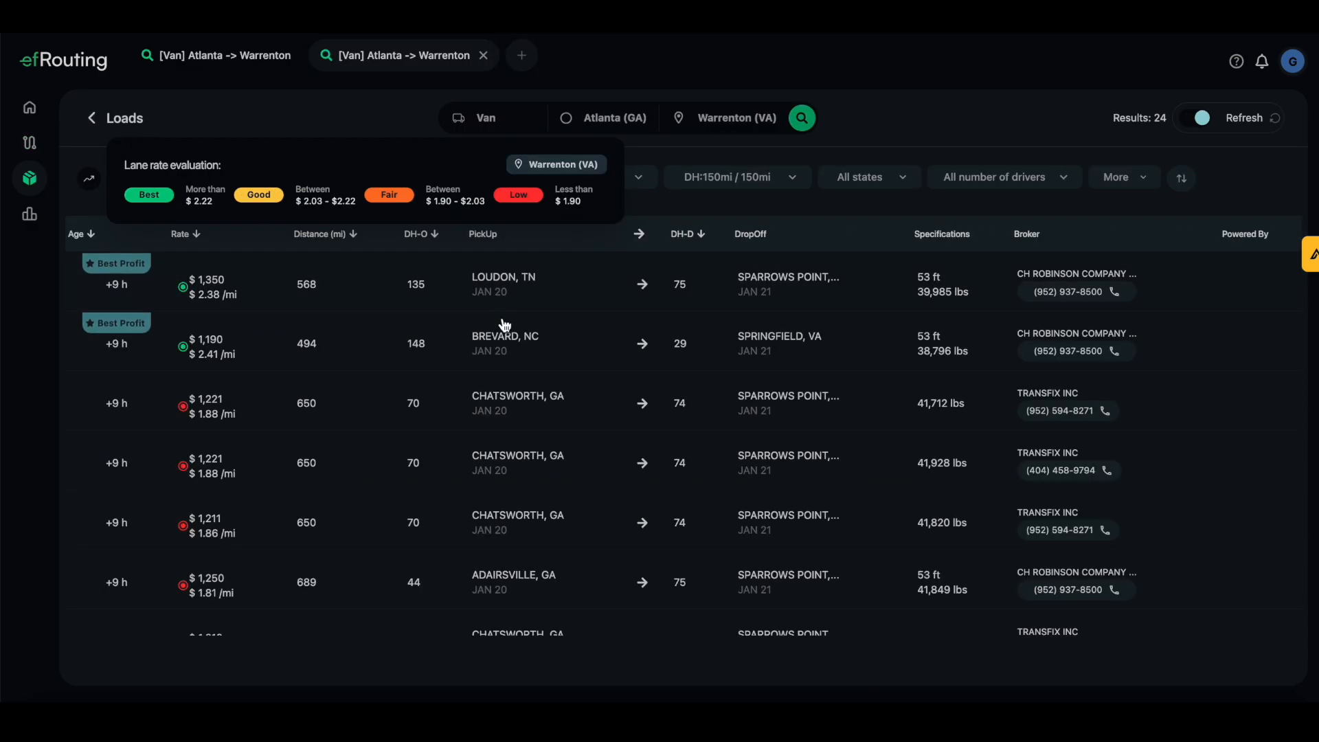
left_click(47, 150)
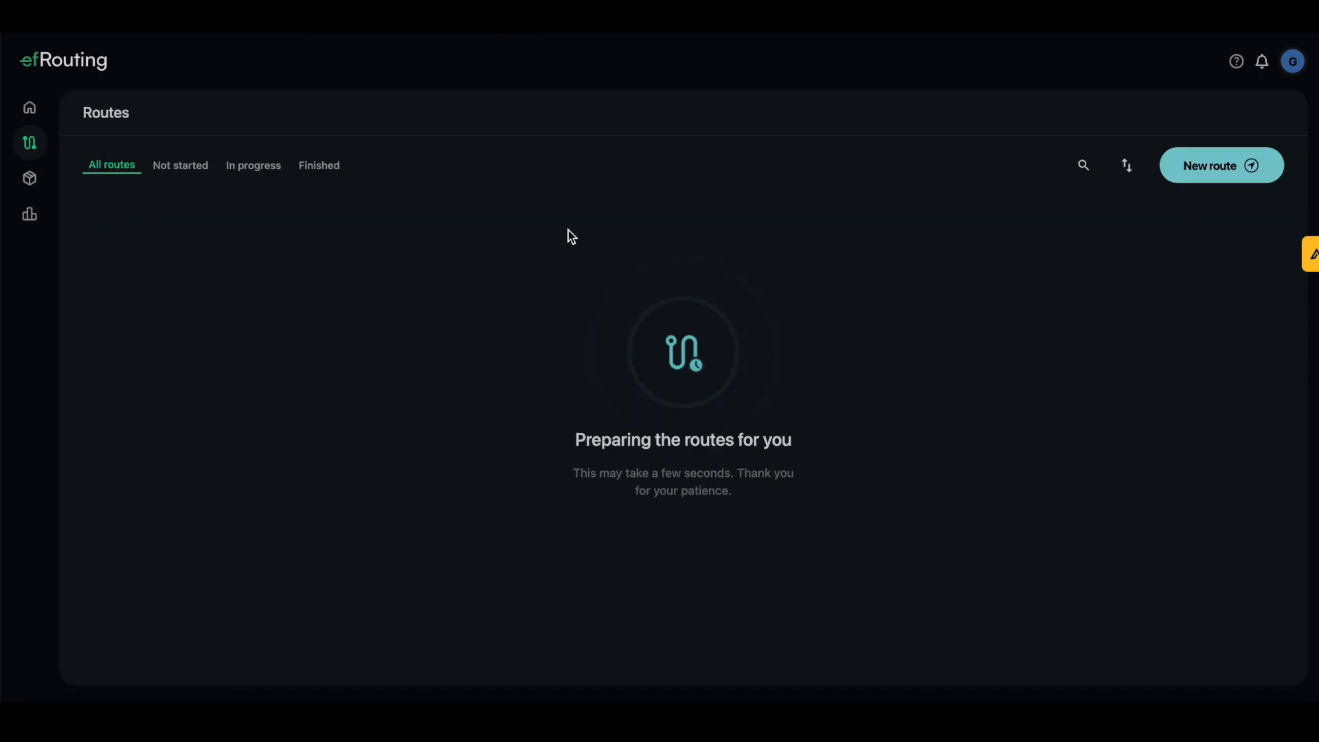